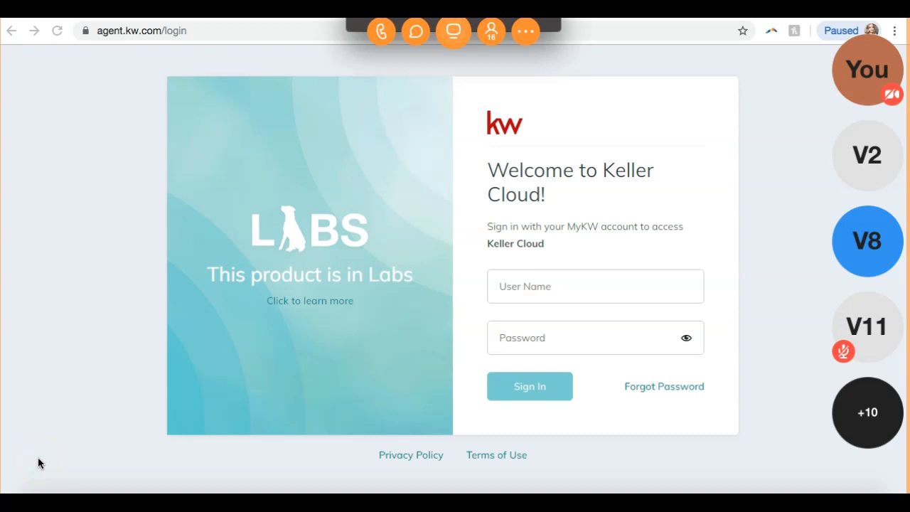
Step: Sign in to Keller Cloud by entering the agent's user name and password
{"action": "left_click", "coordinate": [98, 218]}
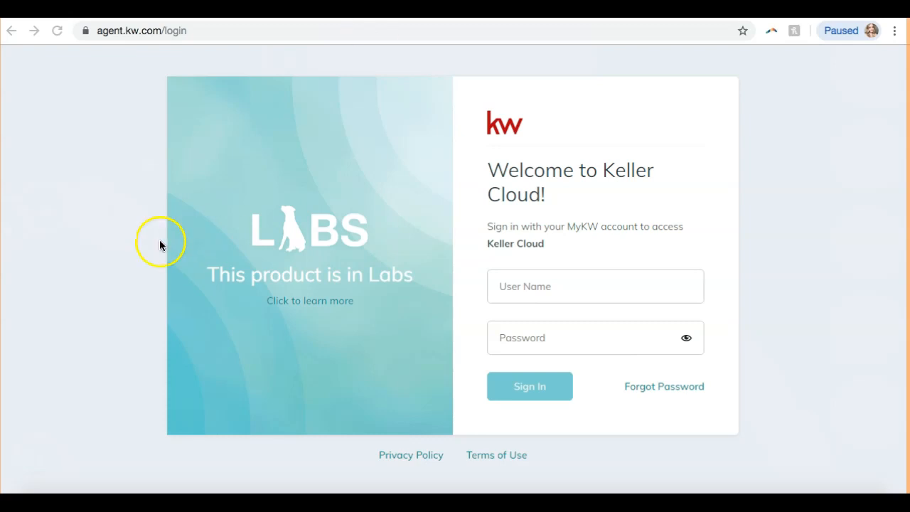
{"action": "left_click", "coordinate": [552, 283]}
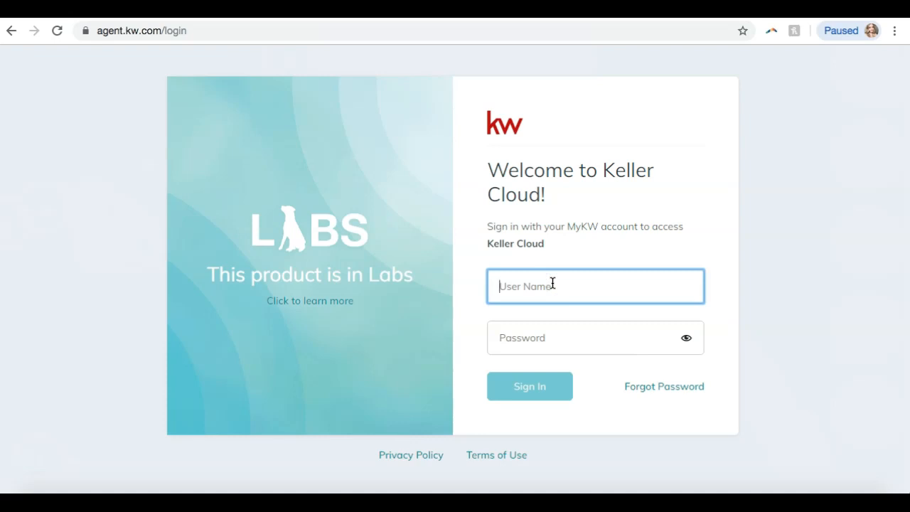
{"action": "type", "text": "sleroy"}
{"action": "key", "text": "Tab"}
{"action": "type", "text": "••••••••••"}
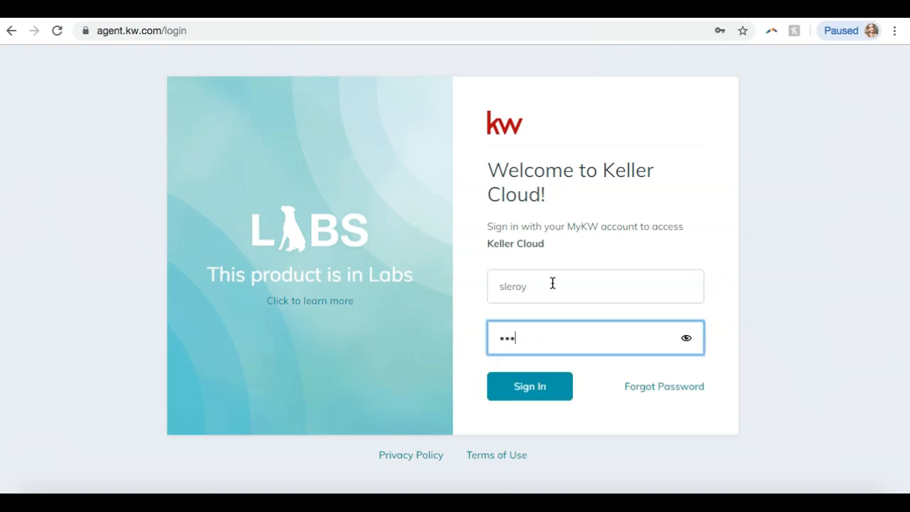
{"action": "type", "text": "•"}
{"action": "left_click", "coordinate": [553, 398]}
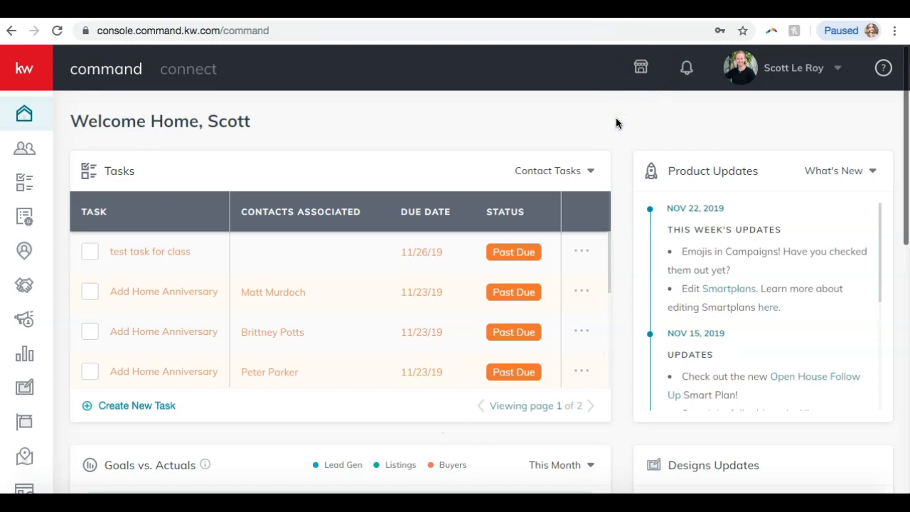
Step: Choose Settings from the profile name menu in the top bar
{"action": "left_click", "coordinate": [794, 85]}
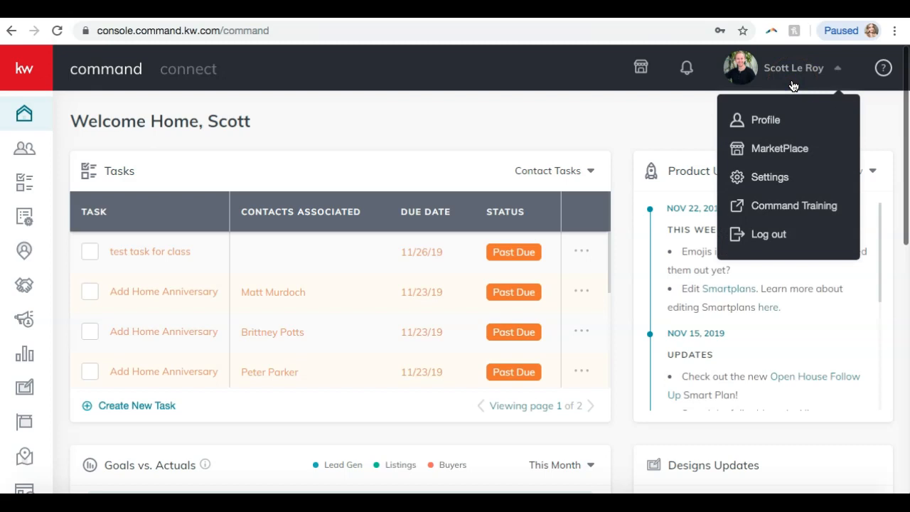
{"action": "left_click", "coordinate": [759, 179]}
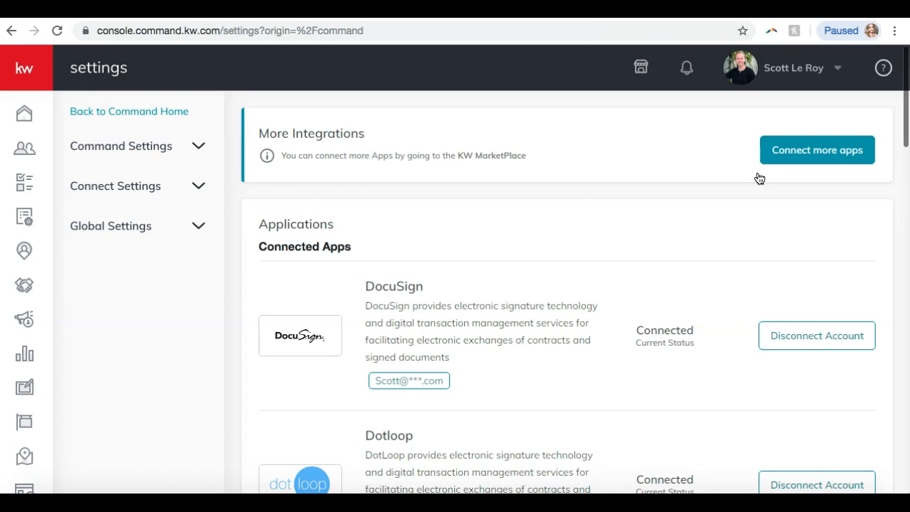
Step: Expand Connect Settings in the sidebar and go to Marketing Profile
{"action": "left_click", "coordinate": [139, 187]}
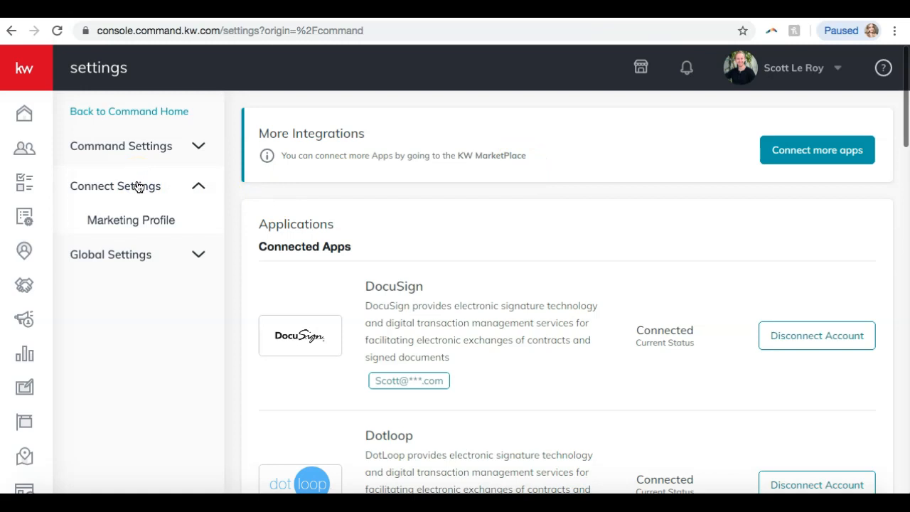
{"action": "left_click", "coordinate": [131, 222]}
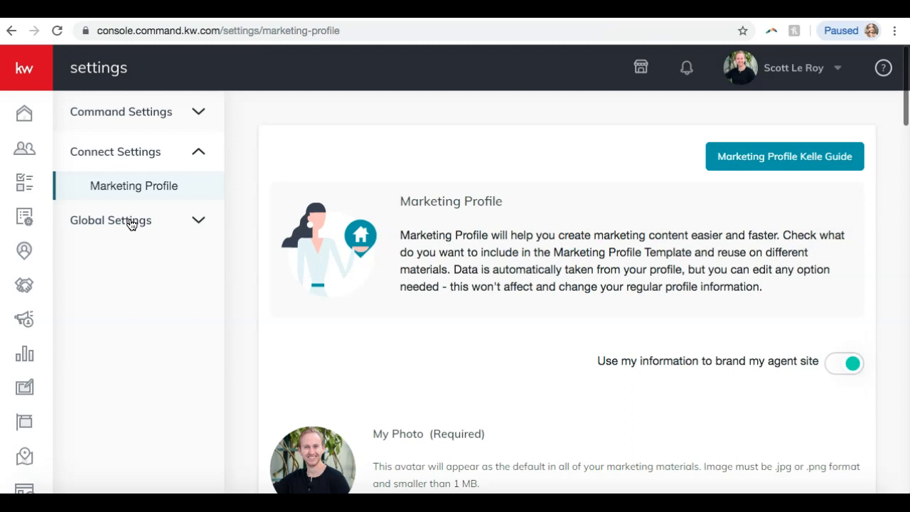
{"action": "left_click", "coordinate": [395, 128]}
Step: Switch off 'Use my information to brand my agent site' and dismiss the saved confirmation
{"action": "scroll", "coordinate": [394, 132], "scroll_direction": "down", "scroll_amount": 3}
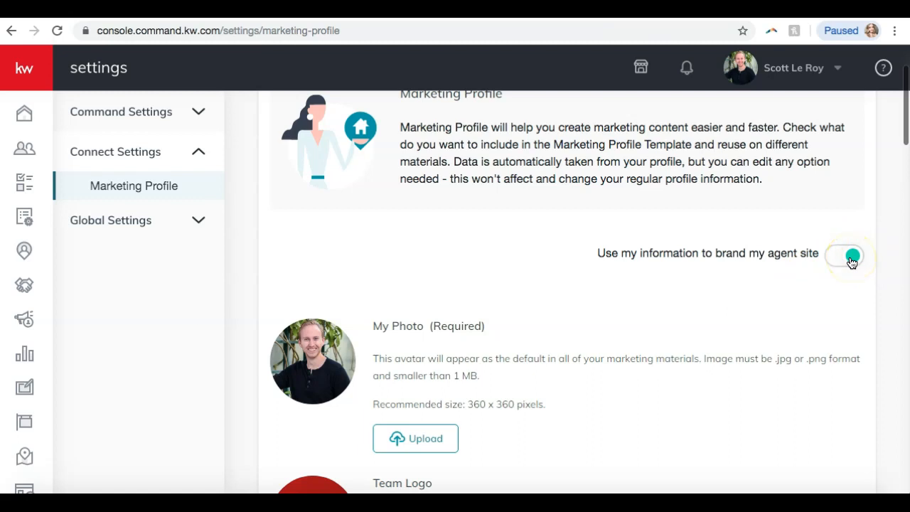
{"action": "left_click", "coordinate": [852, 259]}
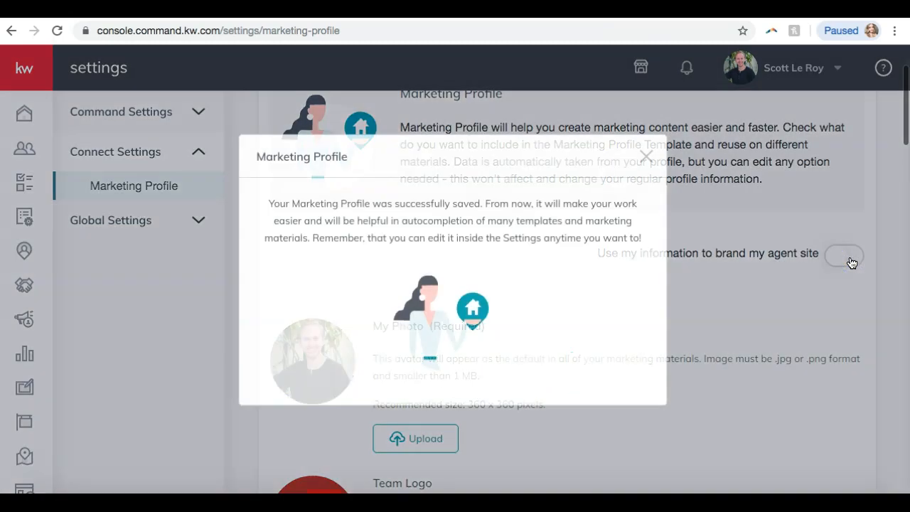
{"action": "left_click", "coordinate": [648, 156]}
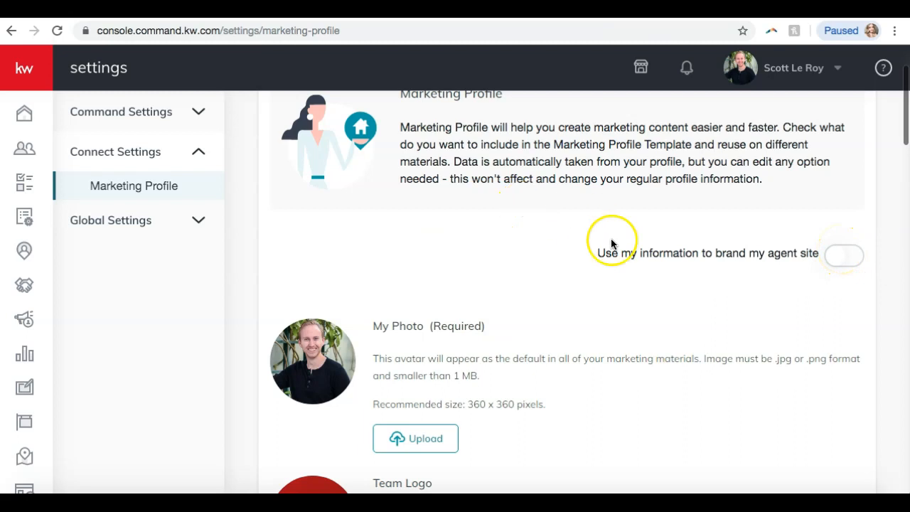
{"action": "scroll", "coordinate": [605, 245], "scroll_direction": "down", "scroll_amount": 2}
{"action": "scroll", "coordinate": [605, 248], "scroll_direction": "down", "scroll_amount": 1}
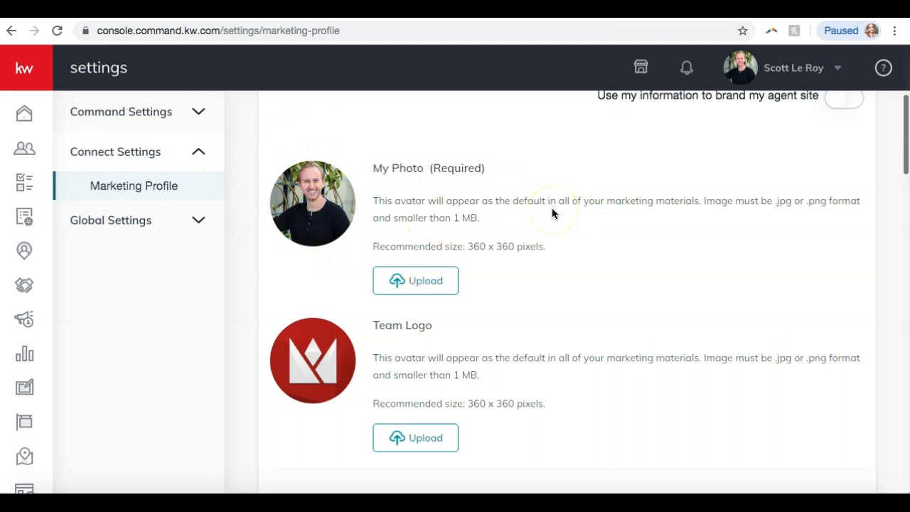
{"action": "scroll", "coordinate": [373, 142], "scroll_direction": "down", "scroll_amount": 3}
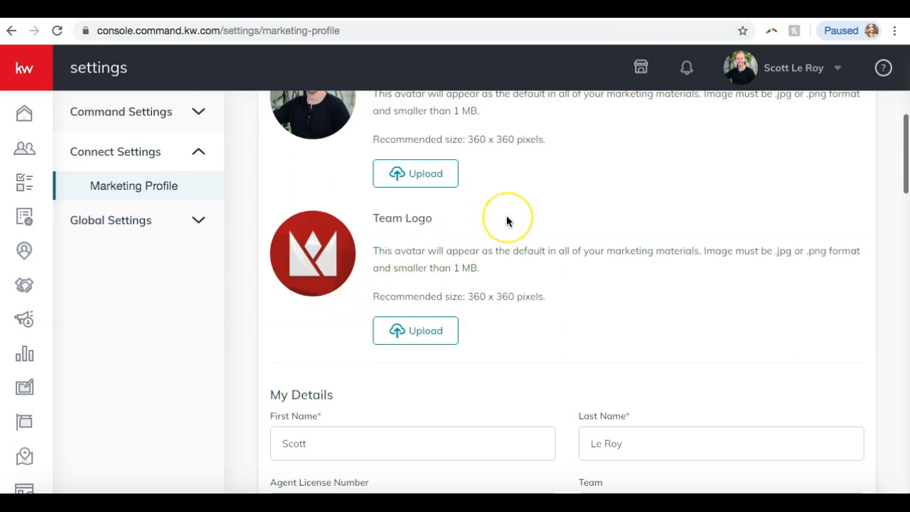
{"action": "scroll", "coordinate": [507, 222], "scroll_direction": "down", "scroll_amount": 5}
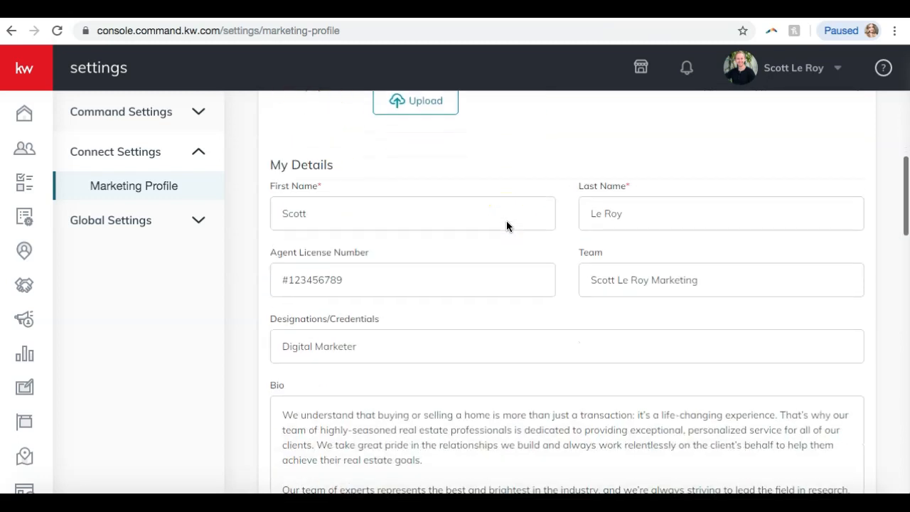
{"action": "scroll", "coordinate": [507, 226], "scroll_direction": "down", "scroll_amount": 1}
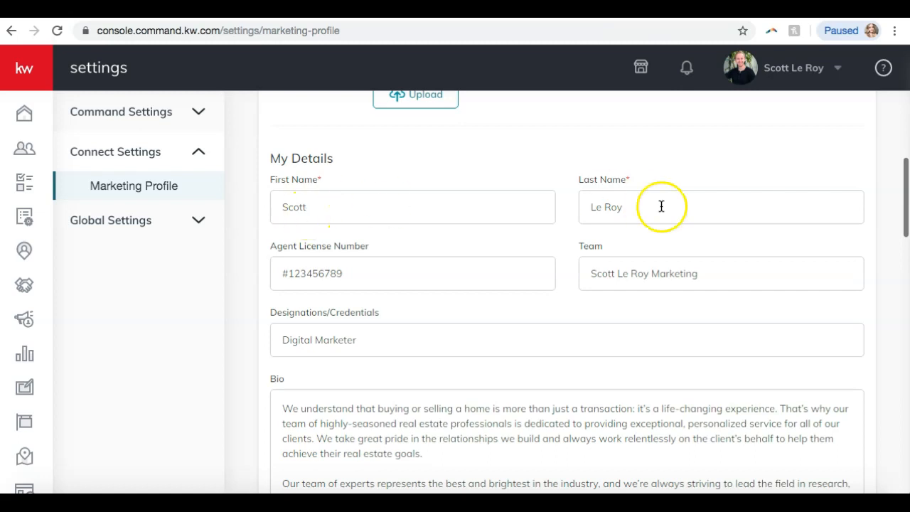
{"action": "scroll", "coordinate": [662, 210], "scroll_direction": "down", "scroll_amount": 1}
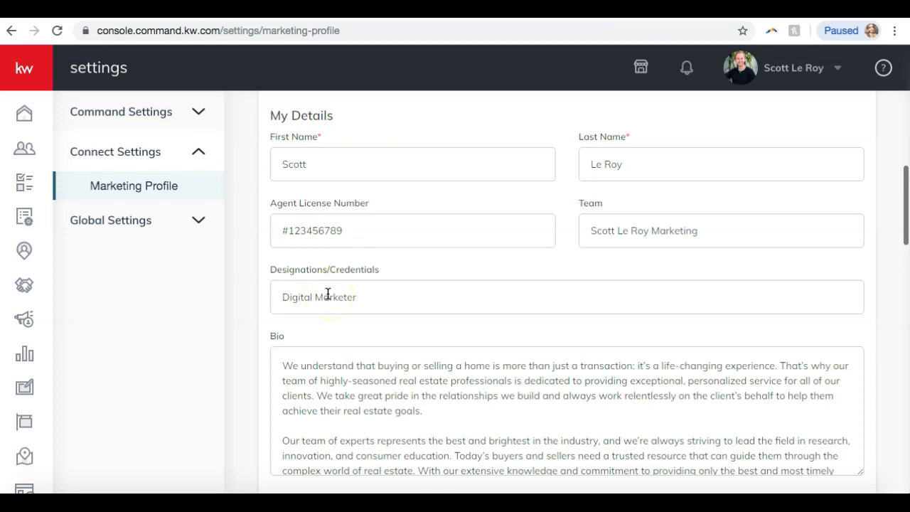
{"action": "scroll", "coordinate": [328, 294], "scroll_direction": "down", "scroll_amount": 3}
{"action": "scroll", "coordinate": [328, 294], "scroll_direction": "up", "scroll_amount": 1}
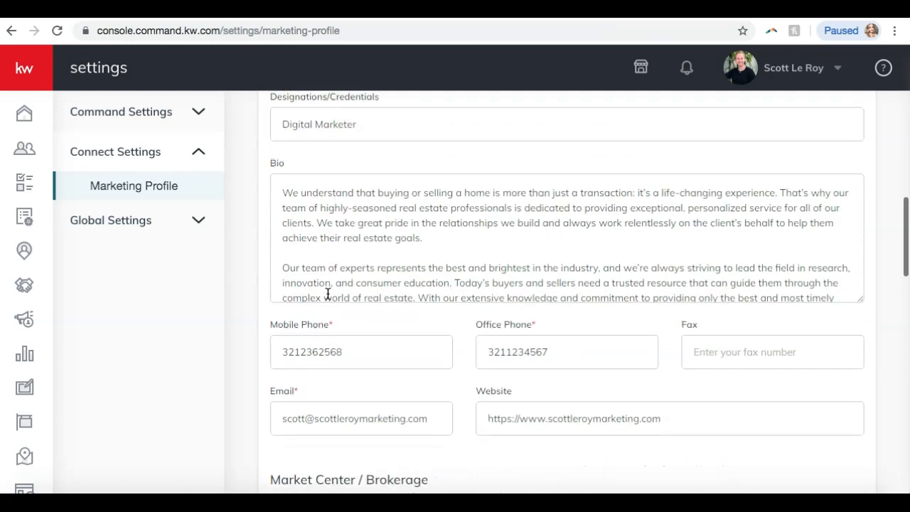
{"action": "scroll", "coordinate": [328, 293], "scroll_direction": "down", "scroll_amount": 5}
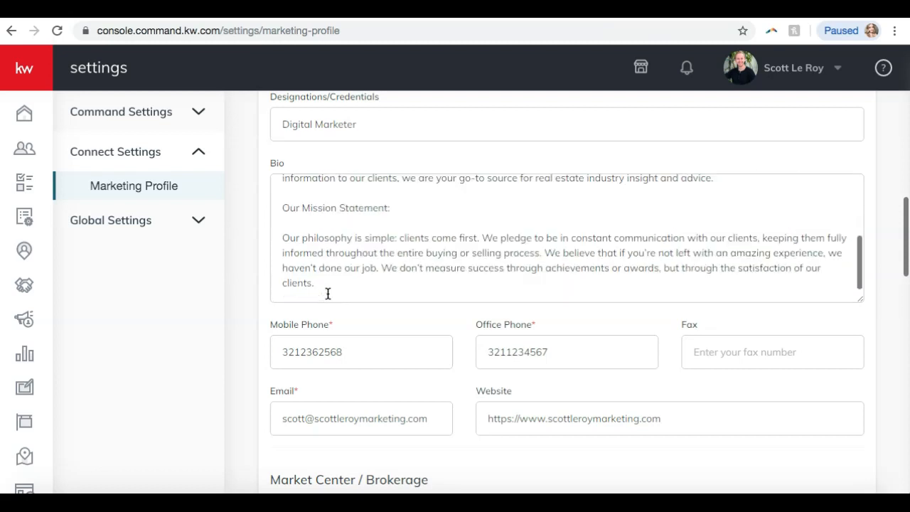
{"action": "scroll", "coordinate": [313, 339], "scroll_direction": "down", "scroll_amount": 3}
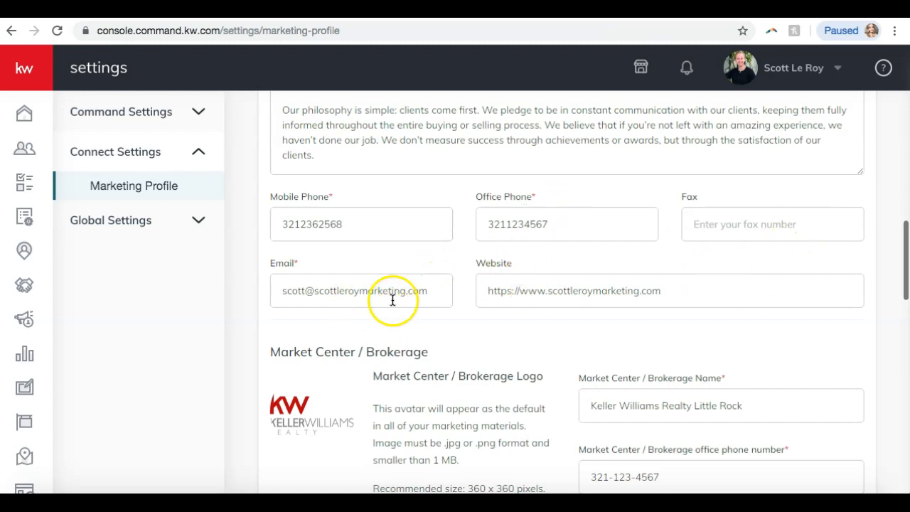
{"action": "mouse_move", "coordinate": [570, 292]}
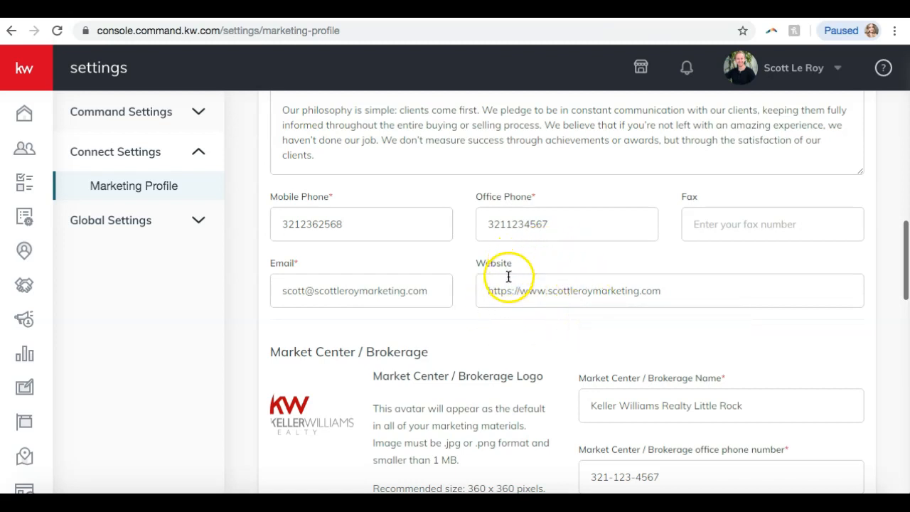
{"action": "mouse_move", "coordinate": [542, 286]}
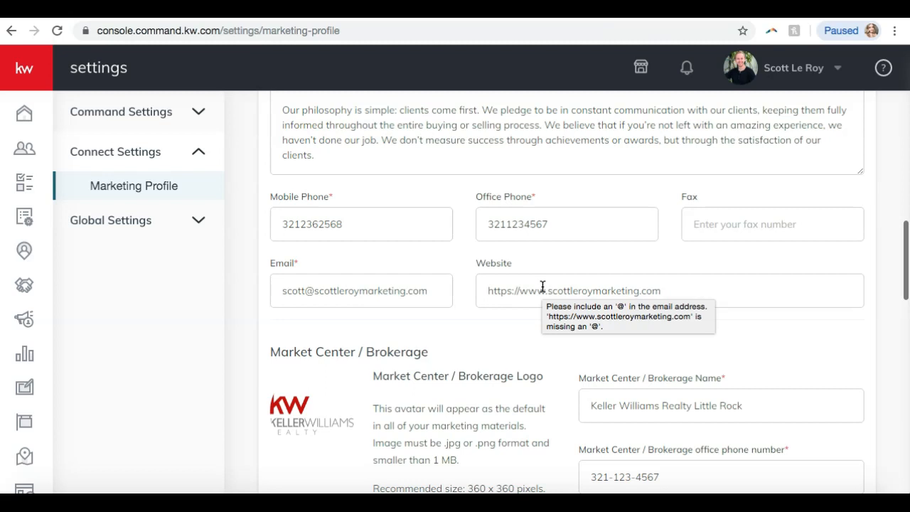
{"action": "scroll", "coordinate": [542, 287], "scroll_direction": "down", "scroll_amount": 3}
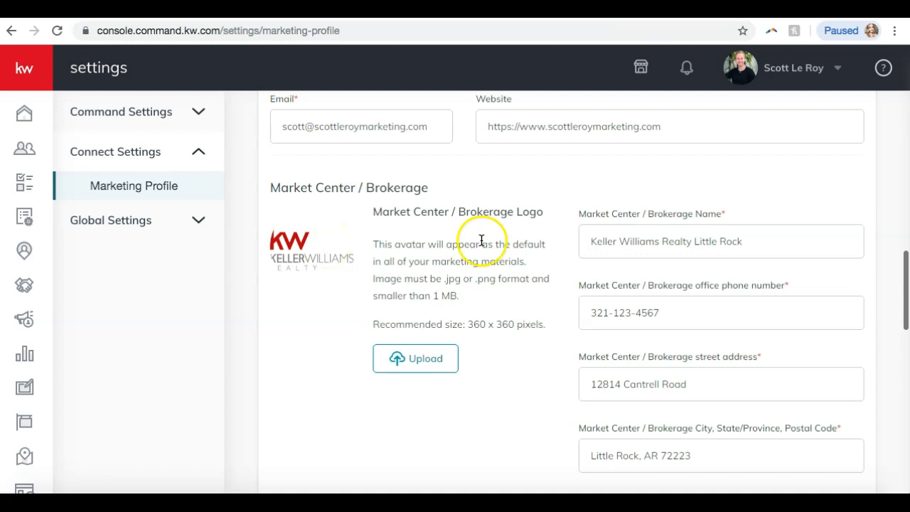
{"action": "scroll", "coordinate": [554, 243], "scroll_direction": "down", "scroll_amount": 1}
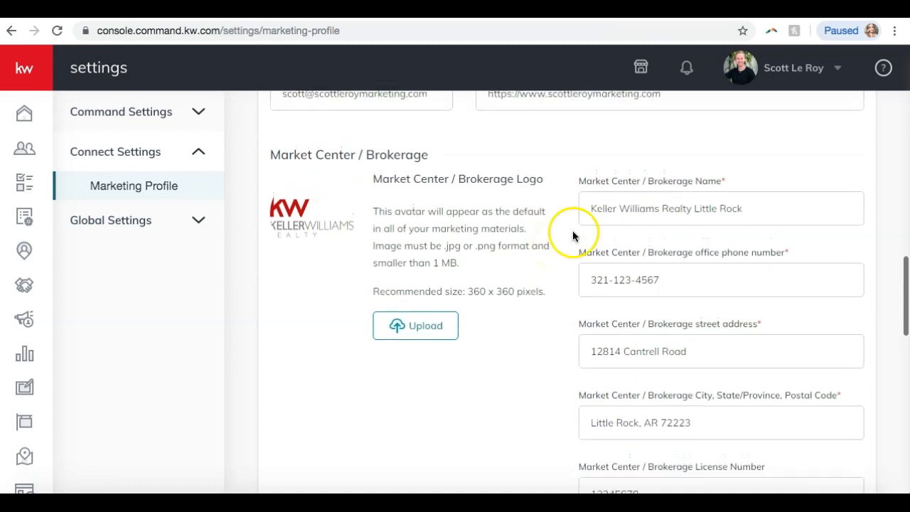
{"action": "scroll", "coordinate": [626, 200], "scroll_direction": "down", "scroll_amount": 1}
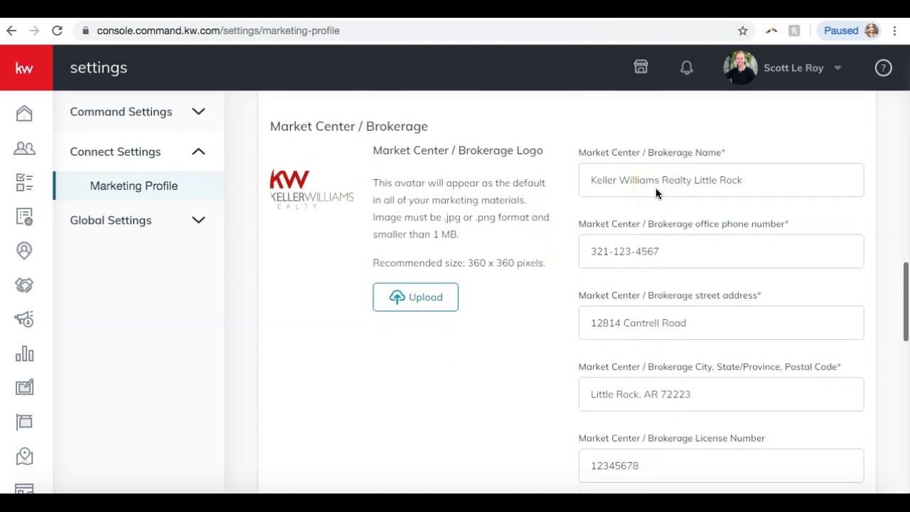
{"action": "left_click", "coordinate": [619, 241]}
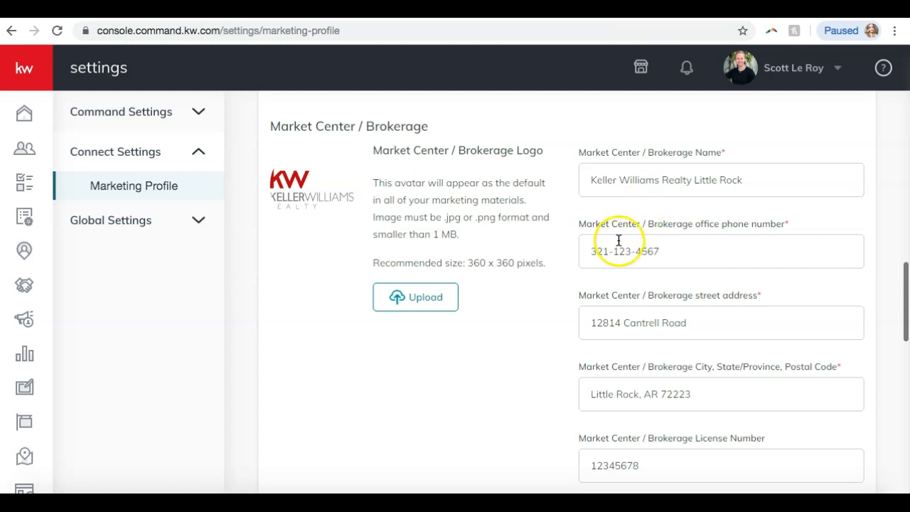
{"action": "scroll", "coordinate": [619, 241], "scroll_direction": "down", "scroll_amount": 3}
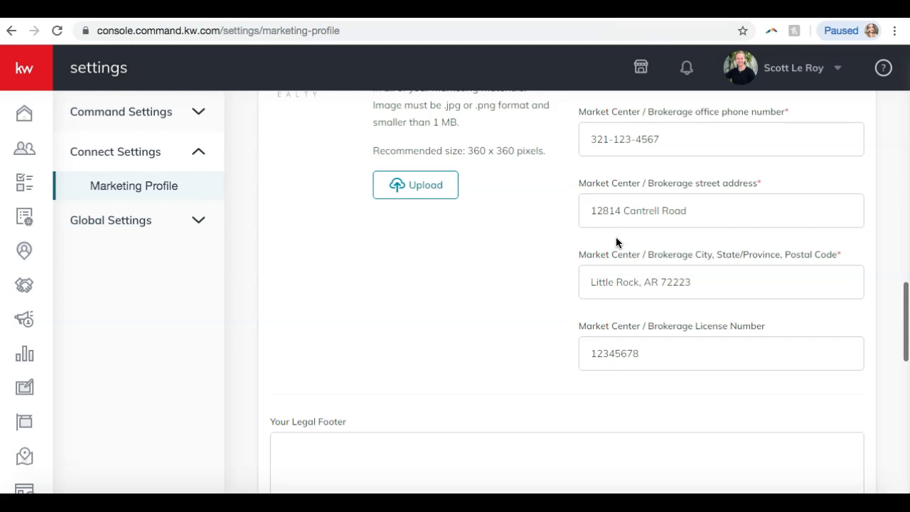
{"action": "scroll", "coordinate": [618, 243], "scroll_direction": "down", "scroll_amount": 3}
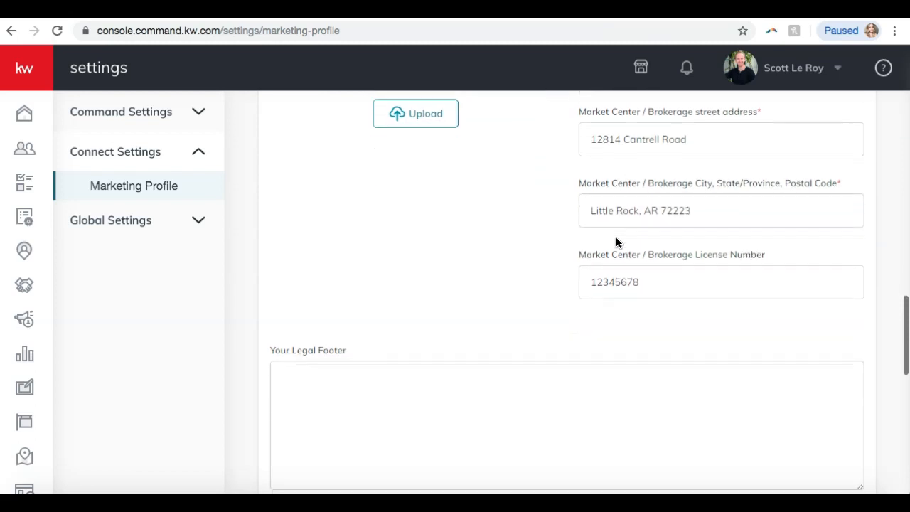
{"action": "scroll", "coordinate": [616, 240], "scroll_direction": "down", "scroll_amount": 2}
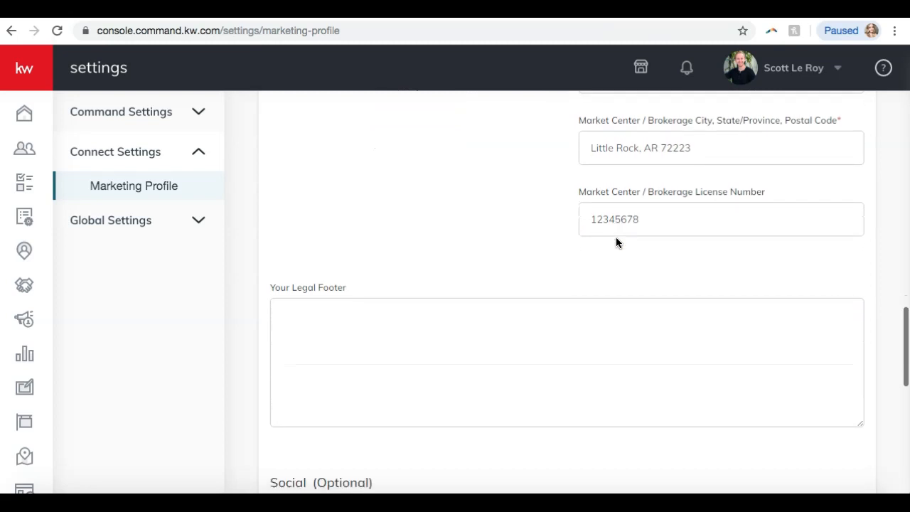
Step: Enter 'Each office is individually owned and operated.' in the Your Legal Footer box
{"action": "left_click", "coordinate": [406, 343]}
{"action": "left_click", "coordinate": [405, 342]}
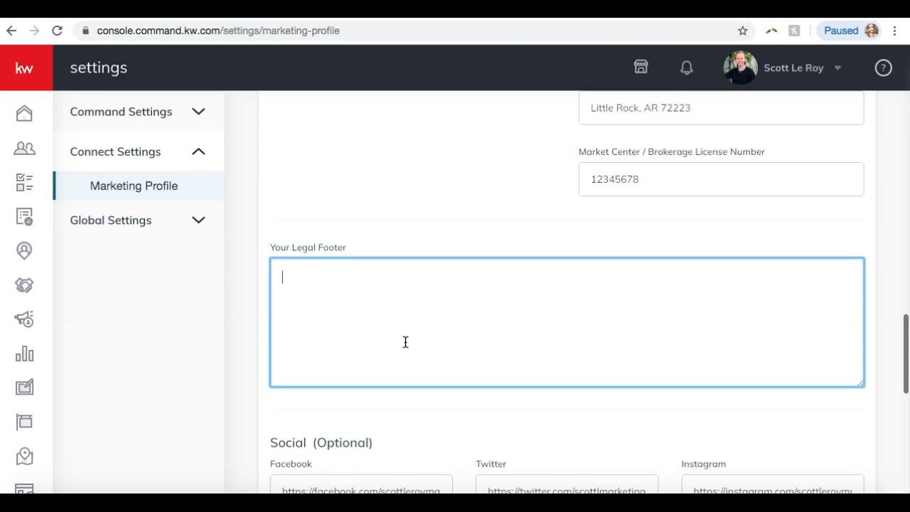
{"action": "type", "text": "Each office is indi"}
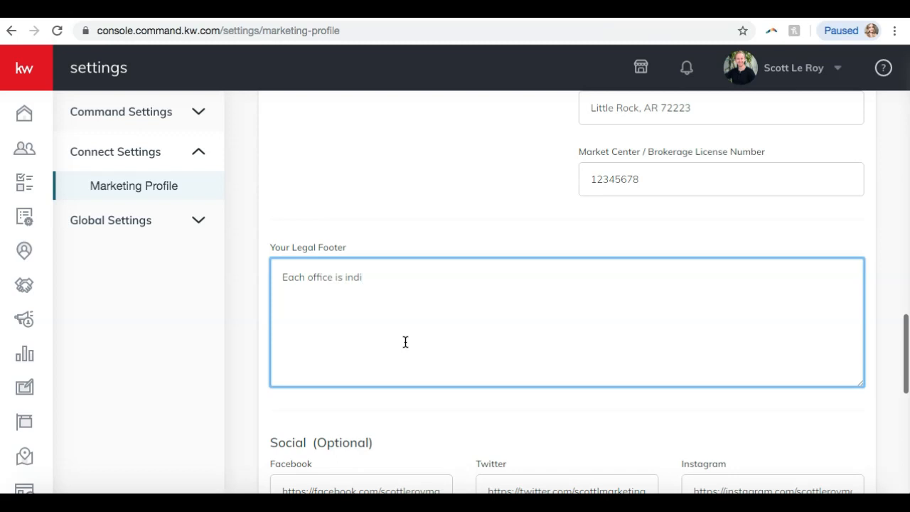
{"action": "type", "text": "vidually owned and operated."}
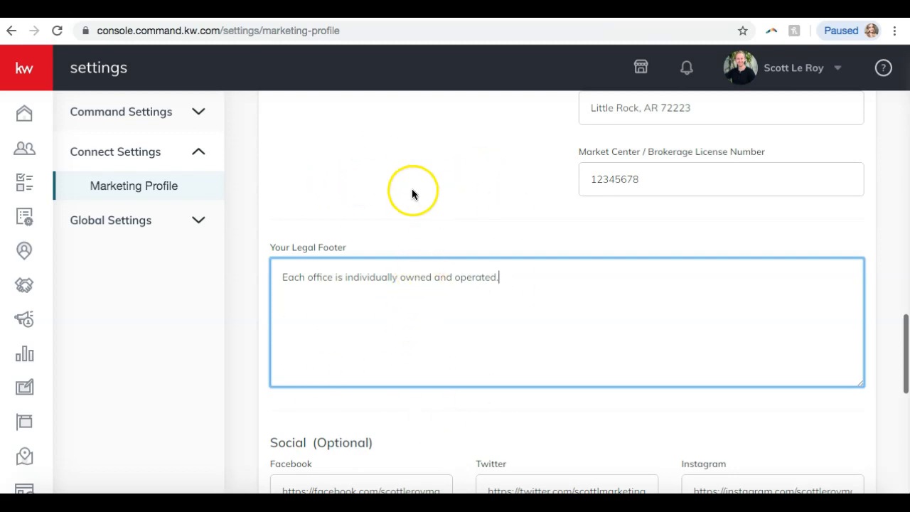
{"action": "scroll", "coordinate": [412, 190], "scroll_direction": "down", "scroll_amount": 2}
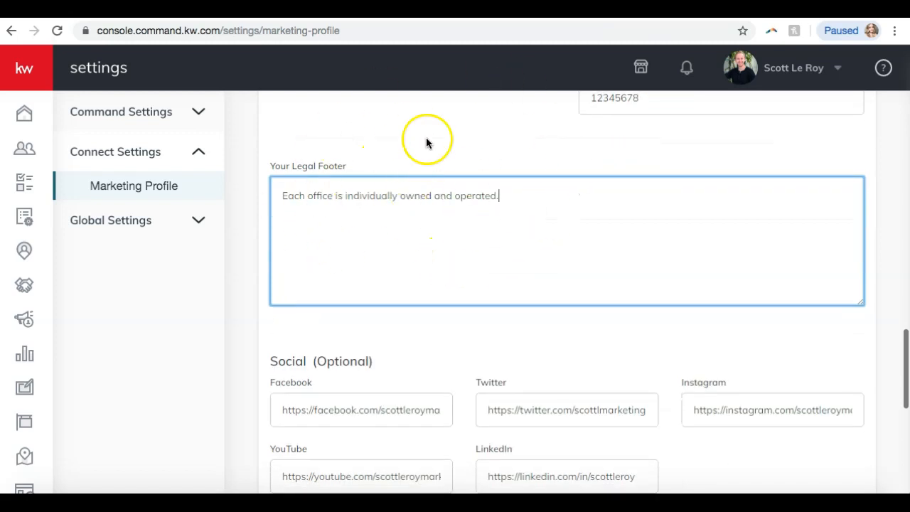
Step: Save the Marketing Profile from the page bottom and close the success dialog
{"action": "scroll", "coordinate": [298, 230], "scroll_direction": "down", "scroll_amount": 5}
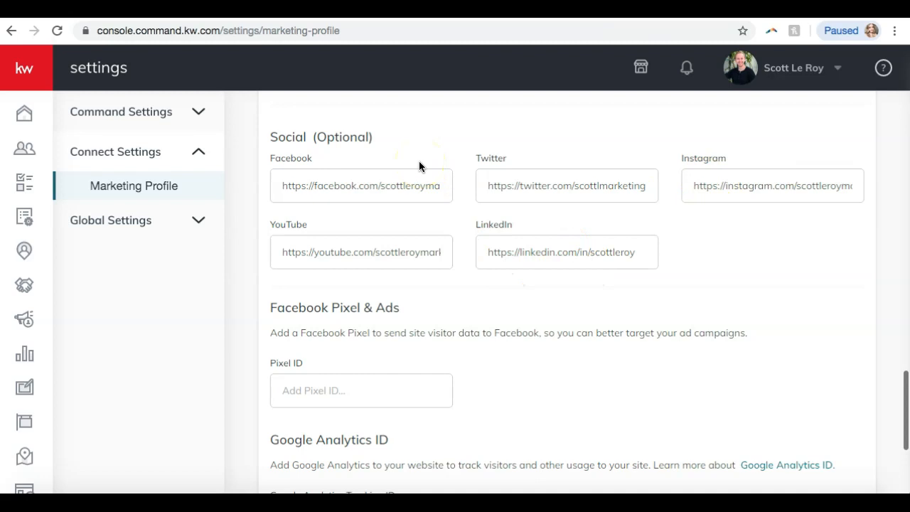
{"action": "scroll", "coordinate": [419, 166], "scroll_direction": "down", "scroll_amount": 5}
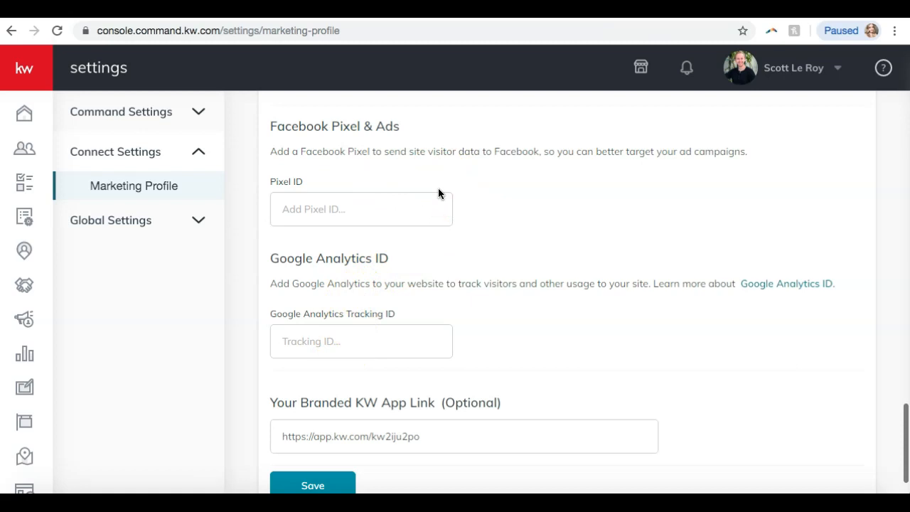
{"action": "scroll", "coordinate": [476, 162], "scroll_direction": "down", "scroll_amount": 2}
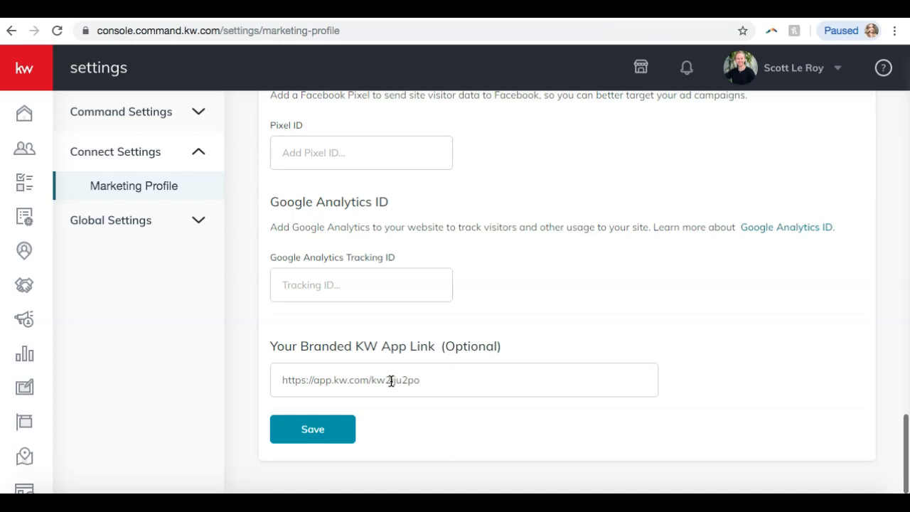
{"action": "left_click", "coordinate": [312, 432]}
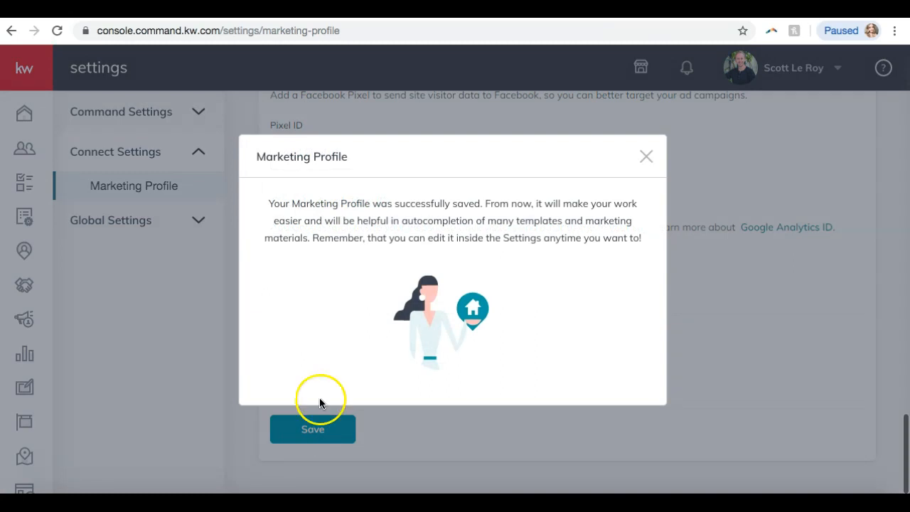
{"action": "left_click", "coordinate": [646, 158]}
Step: Turn on the 'Use my information to brand my agent site' toggle, raising the Compliance Reminder
{"action": "scroll", "coordinate": [647, 167], "scroll_direction": "up", "scroll_amount": 15}
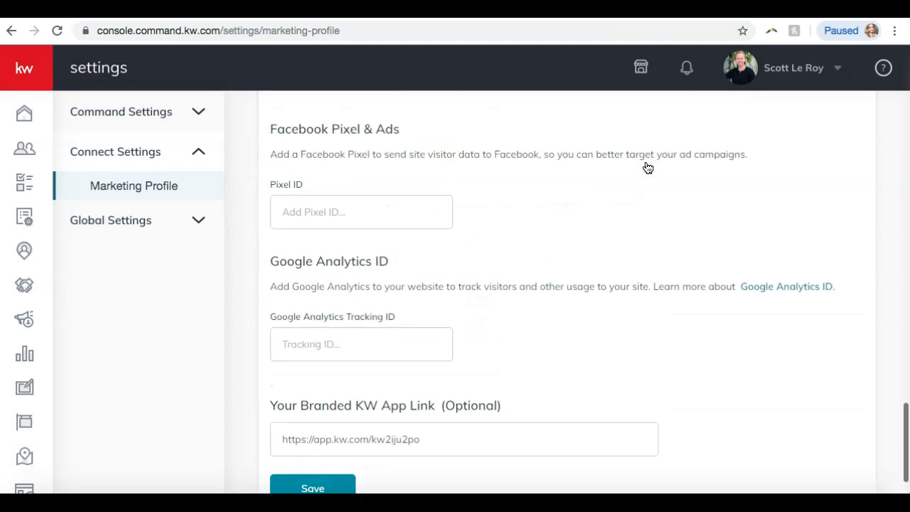
{"action": "scroll", "coordinate": [648, 167], "scroll_direction": "up", "scroll_amount": 7}
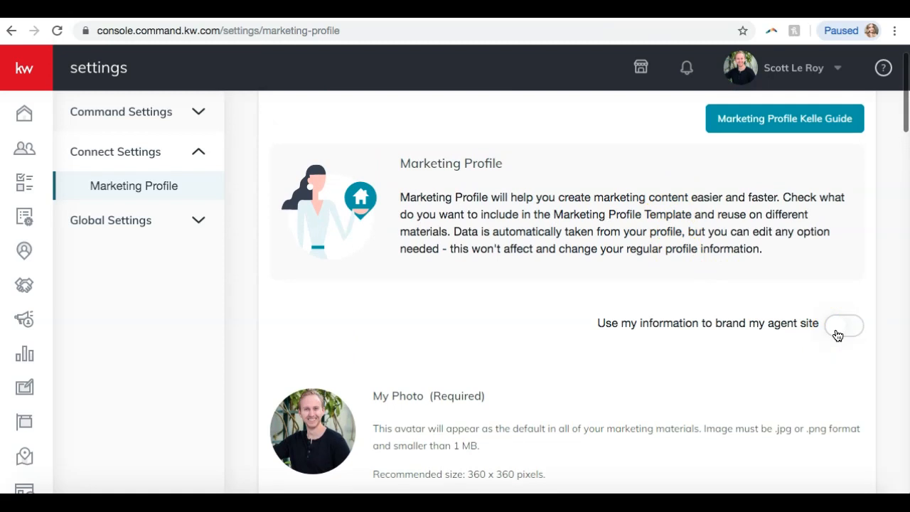
{"action": "left_click", "coordinate": [838, 336]}
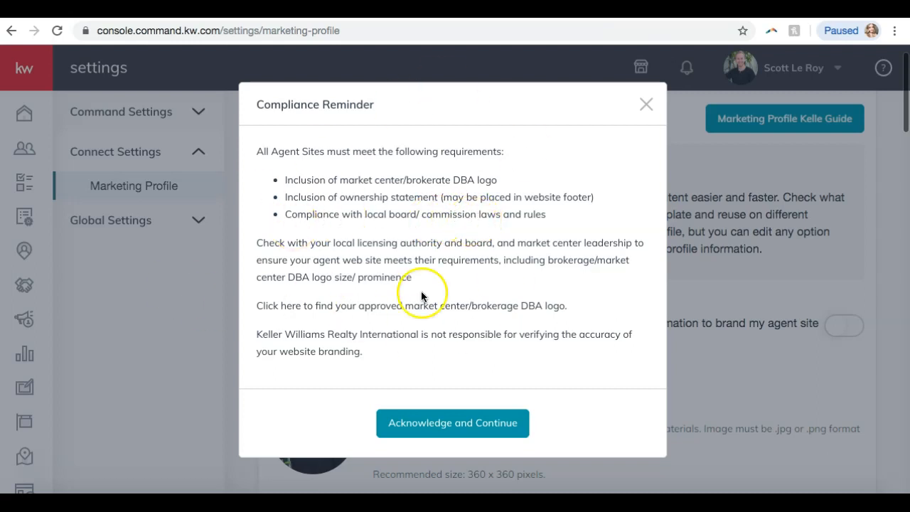
Step: Acknowledge the Compliance Reminder and close the Marketing Profile saved dialog
{"action": "left_click", "coordinate": [414, 422]}
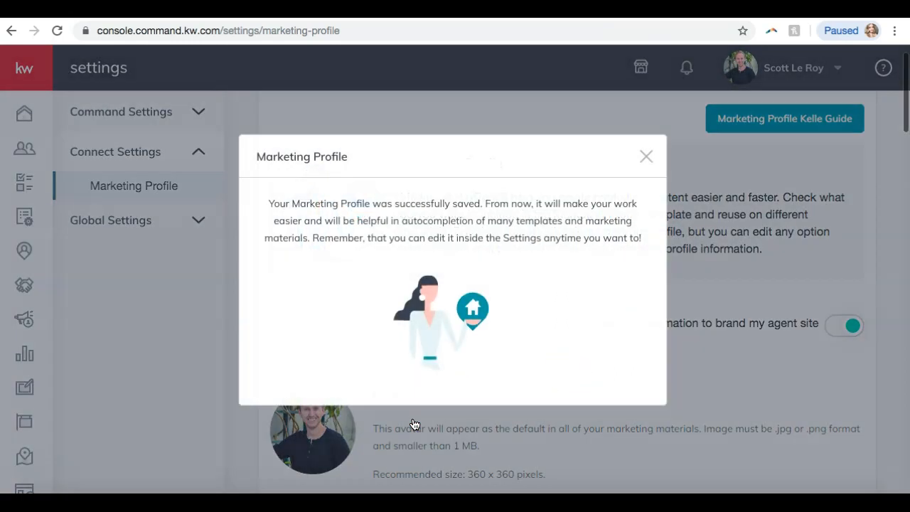
{"action": "left_click", "coordinate": [644, 156]}
{"action": "left_click", "coordinate": [828, 335]}
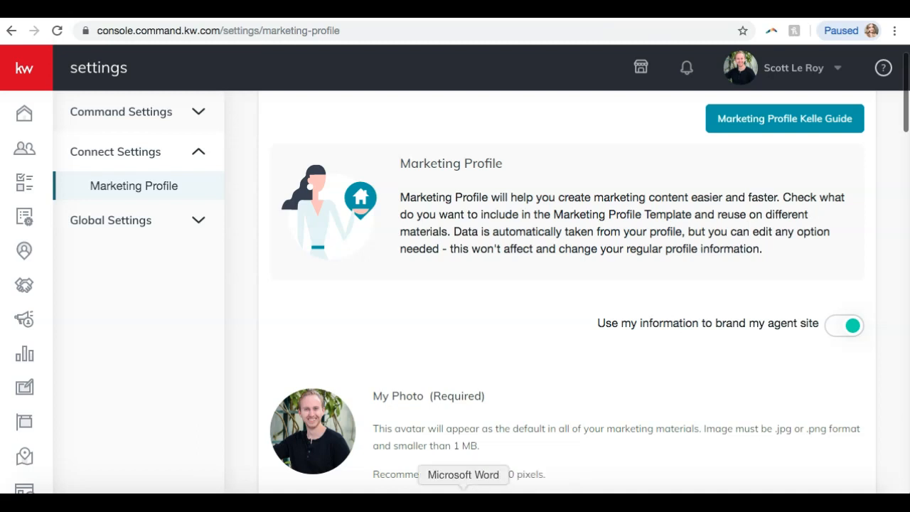
{"action": "scroll", "coordinate": [158, 295], "scroll_direction": "down", "scroll_amount": 2}
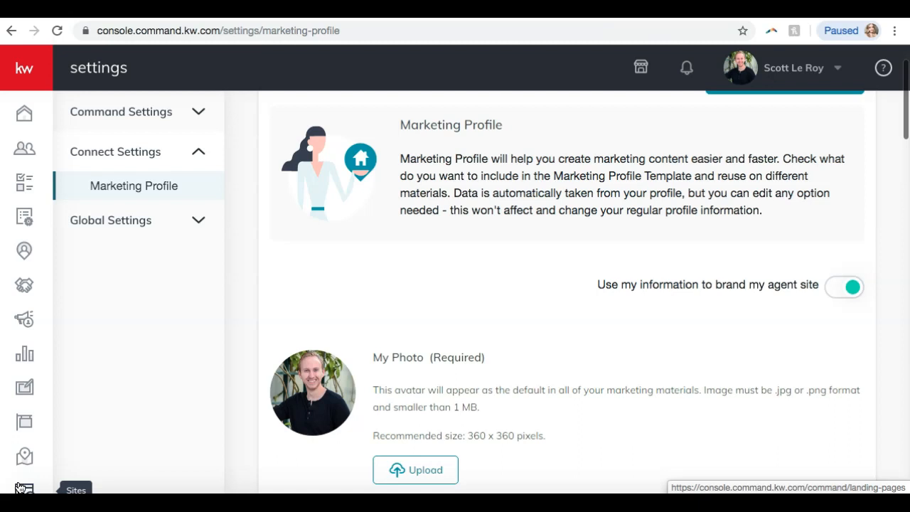
Step: Open Sites from the left sidebar to show the Landing Pages list
{"action": "left_click", "coordinate": [19, 488]}
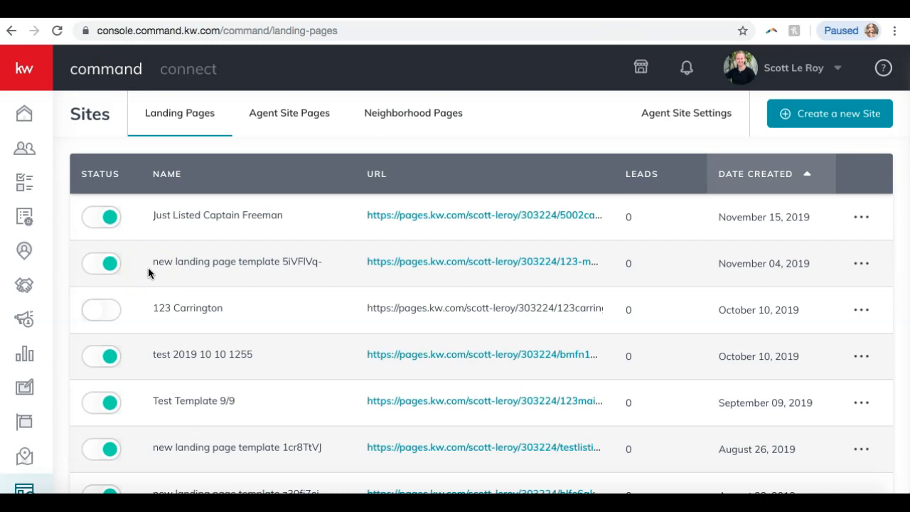
Step: Browse the Agent Site Pages tab, checking Neighborhood Pages, to list aboutme, contactus and aboutus
{"action": "left_click", "coordinate": [301, 125]}
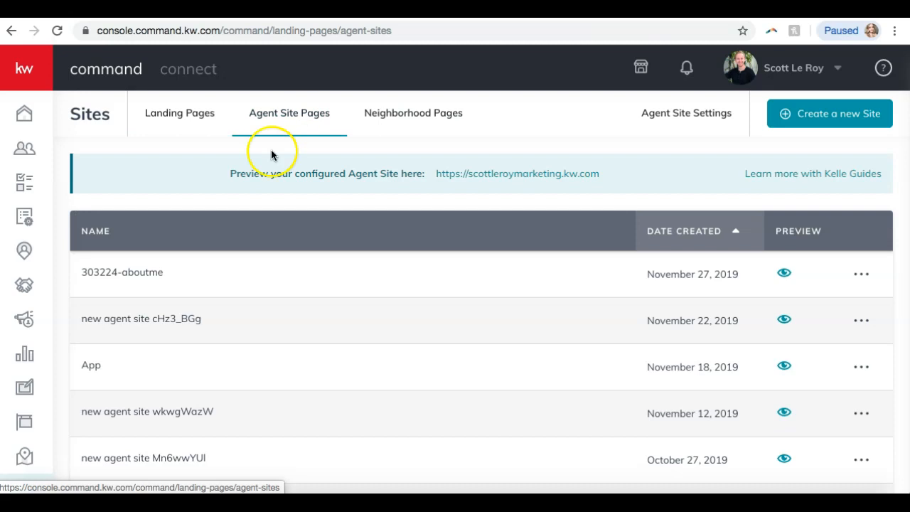
{"action": "scroll", "coordinate": [207, 325], "scroll_direction": "down", "scroll_amount": 4}
{"action": "scroll", "coordinate": [207, 322], "scroll_direction": "up", "scroll_amount": 4}
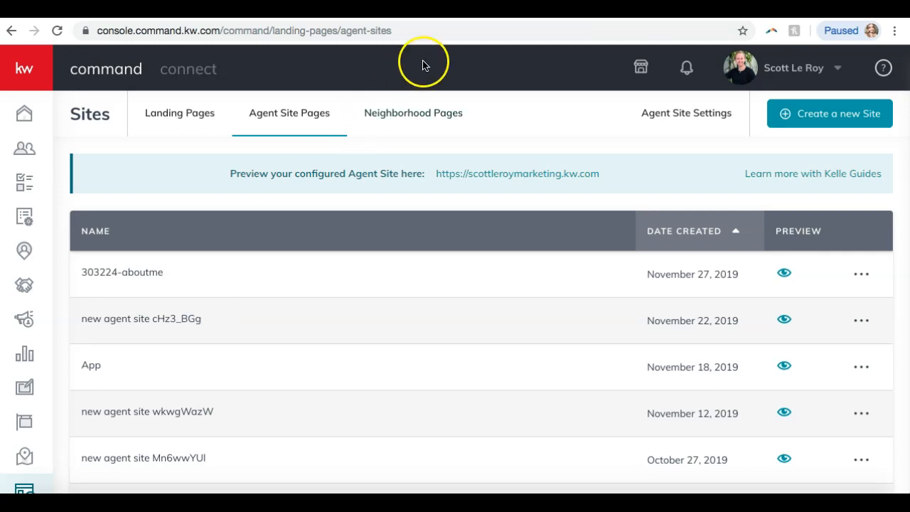
{"action": "left_click", "coordinate": [392, 116]}
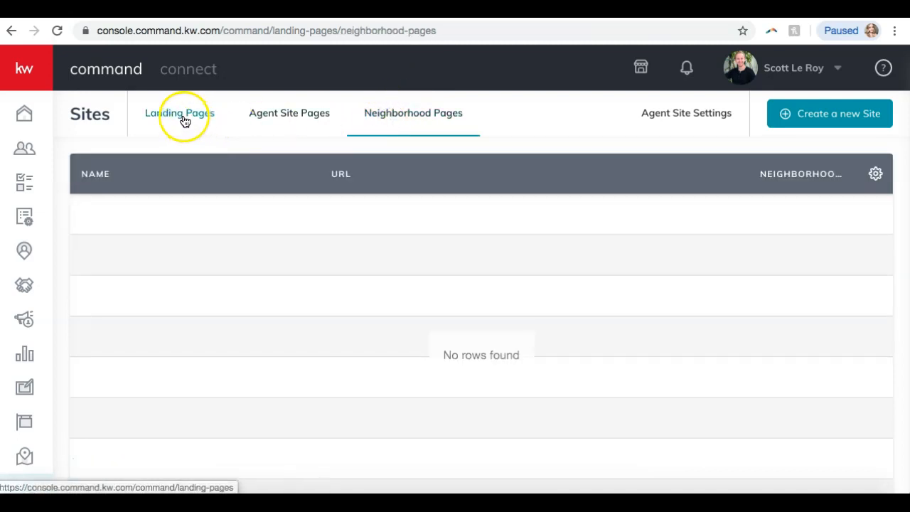
{"action": "left_click", "coordinate": [248, 119]}
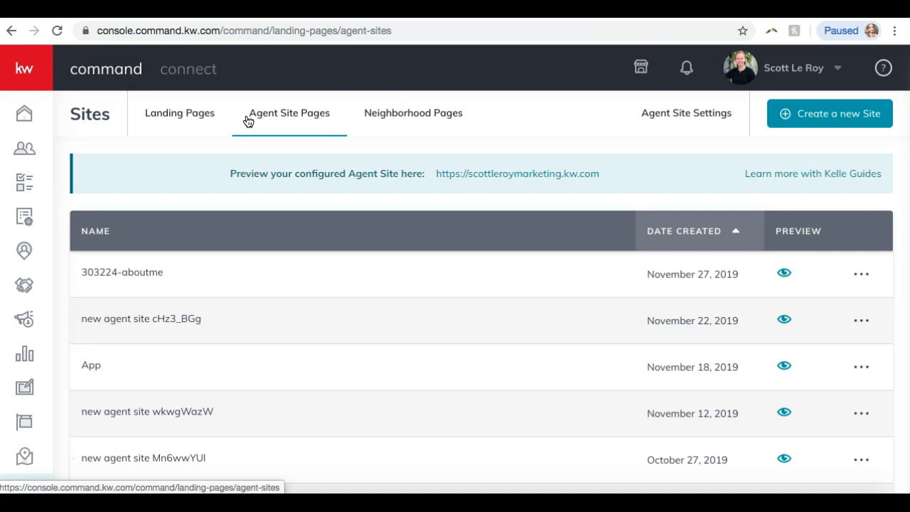
{"action": "scroll", "coordinate": [248, 121], "scroll_direction": "down", "scroll_amount": 5}
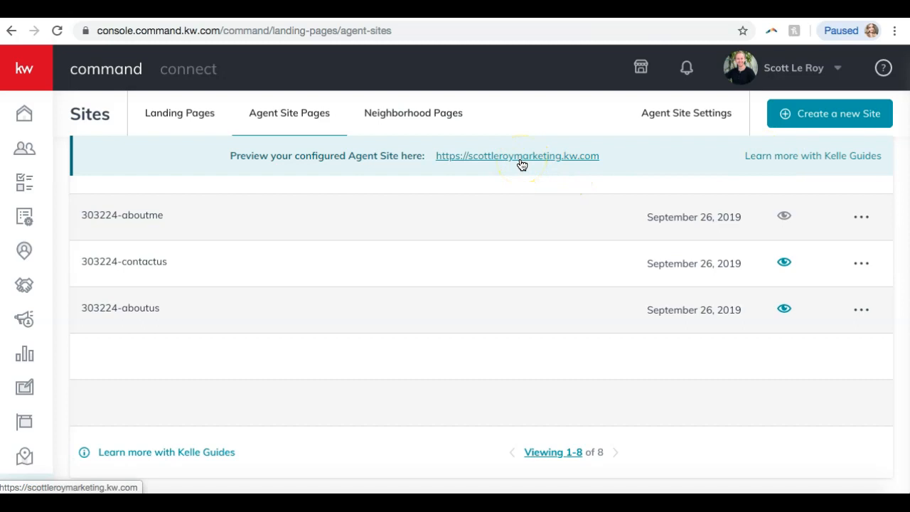
Step: From Kelle Guides, choose 'I want to use the new KW Agent Sites' and submit to reach the Agent Sites guide
{"action": "left_click", "coordinate": [798, 160]}
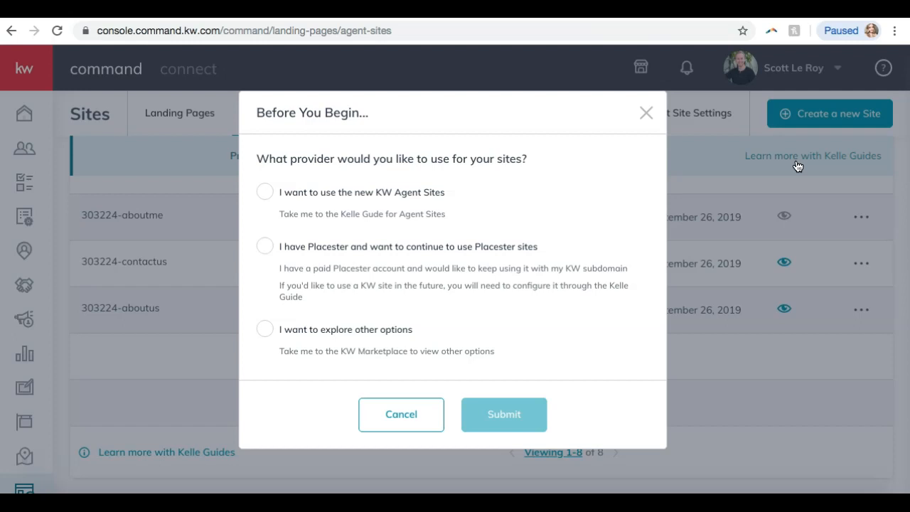
{"action": "left_click", "coordinate": [267, 192]}
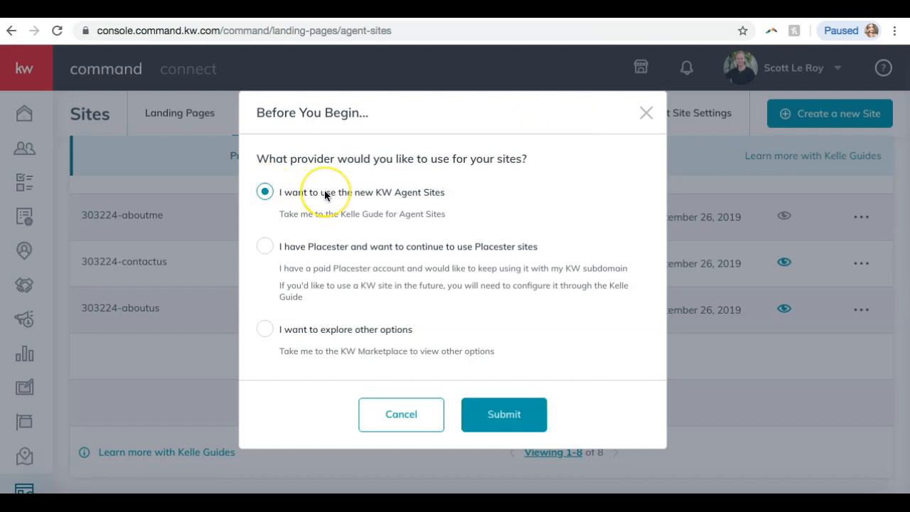
{"action": "key", "text": "XF86MonBrightnessUp"}
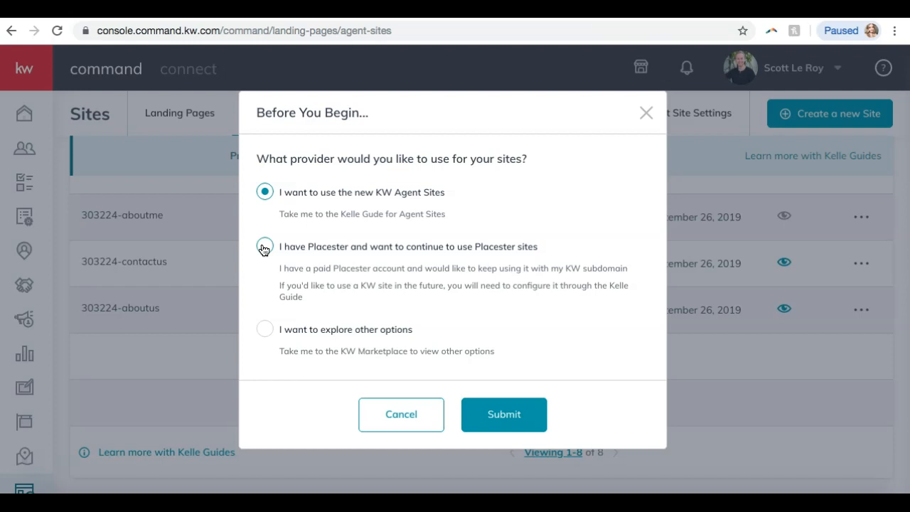
{"action": "left_click", "coordinate": [264, 191]}
{"action": "left_click", "coordinate": [264, 191]}
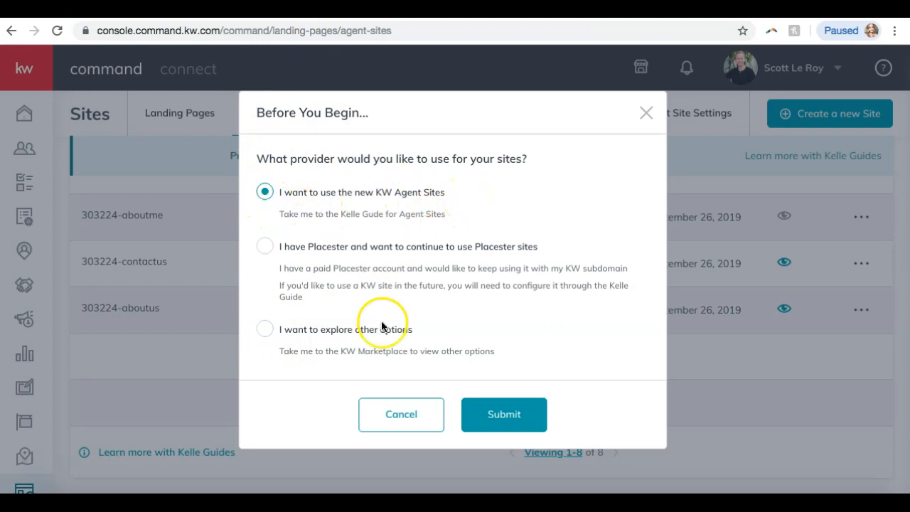
{"action": "left_click", "coordinate": [509, 422]}
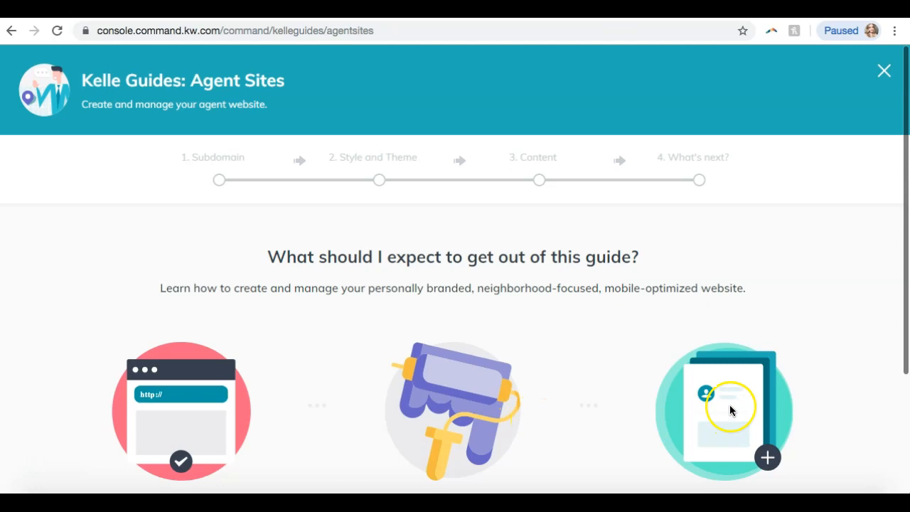
Step: Start the Agent Sites guide so the Compliance Reminder lists DBA logo, ownership statement and local-law requirements
{"action": "scroll", "coordinate": [730, 405], "scroll_direction": "down", "scroll_amount": 3}
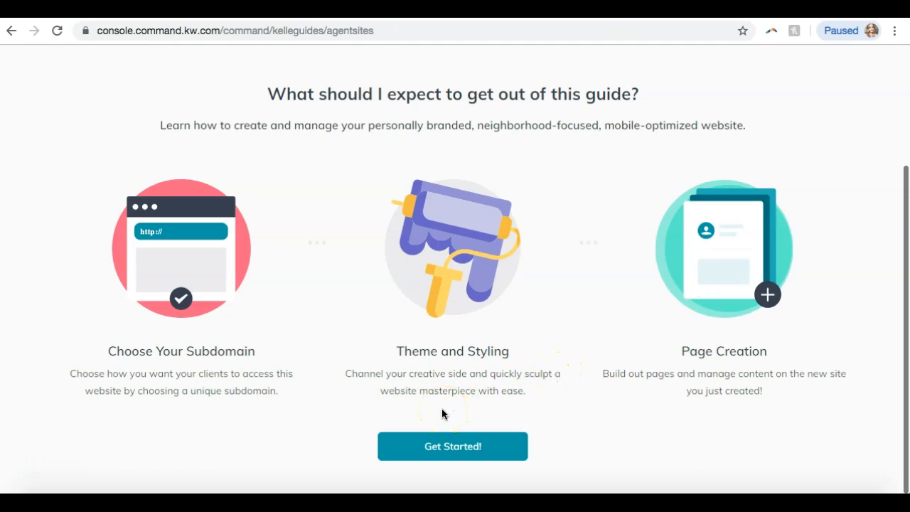
{"action": "left_click", "coordinate": [475, 459]}
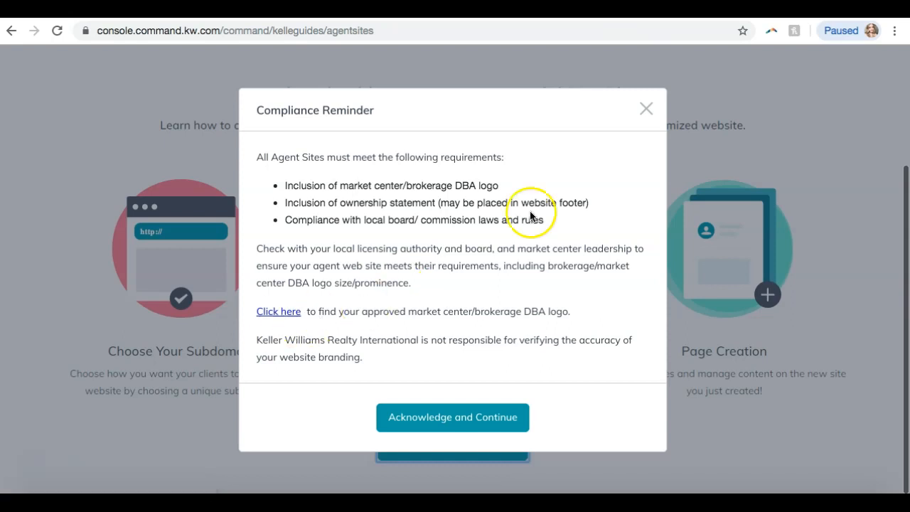
{"action": "left_click", "coordinate": [413, 426]}
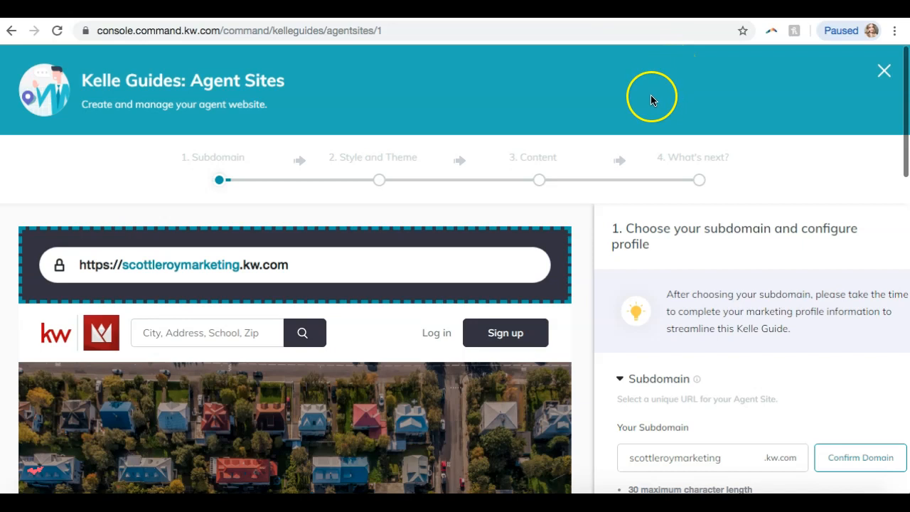
{"action": "scroll", "coordinate": [618, 228], "scroll_direction": "down", "scroll_amount": 3}
{"action": "scroll", "coordinate": [617, 228], "scroll_direction": "up", "scroll_amount": 1}
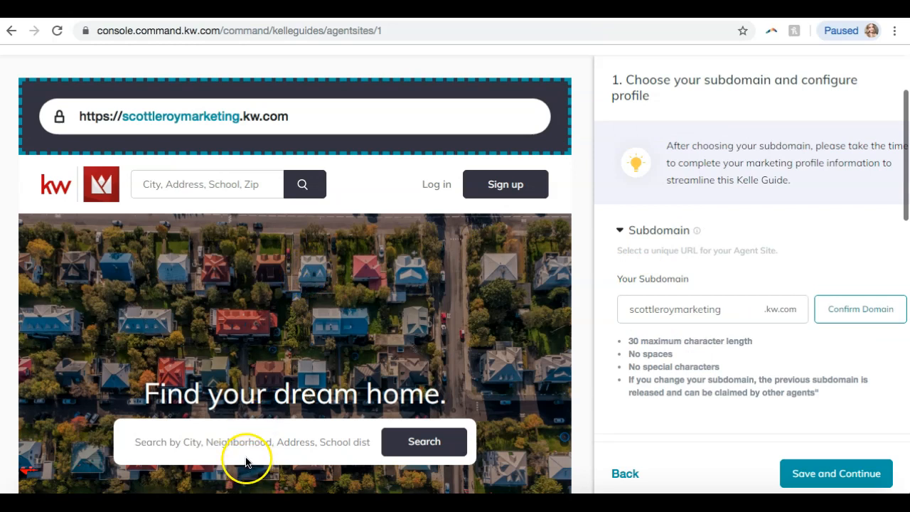
{"action": "scroll", "coordinate": [602, 308], "scroll_direction": "up", "scroll_amount": 1}
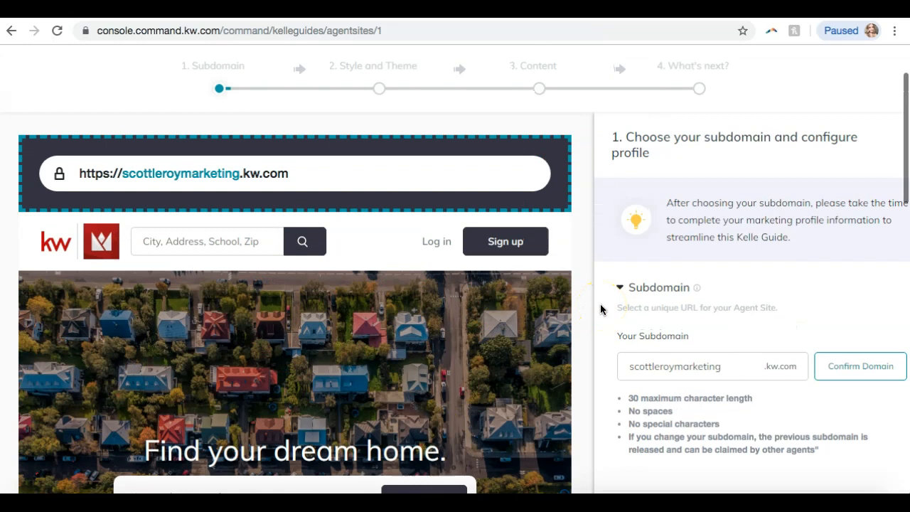
{"action": "scroll", "coordinate": [773, 236], "scroll_direction": "down", "scroll_amount": 1}
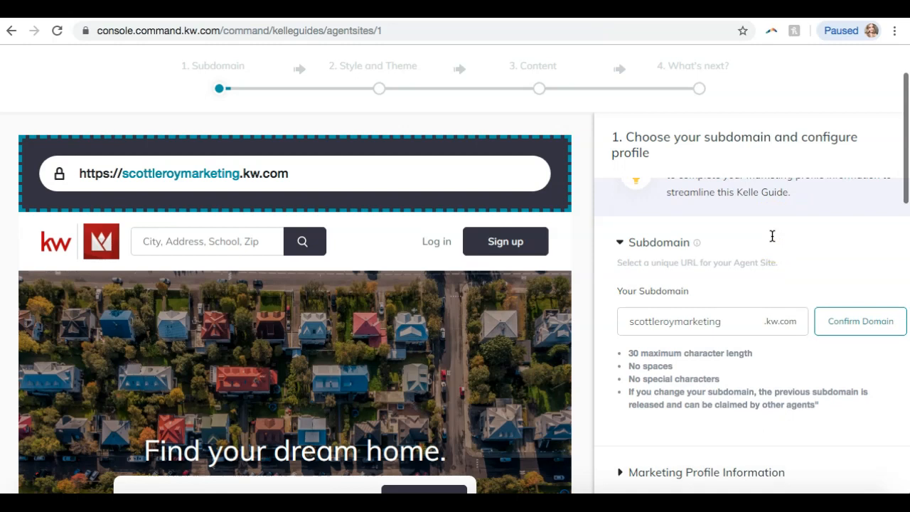
{"action": "scroll", "coordinate": [773, 237], "scroll_direction": "down", "scroll_amount": 2}
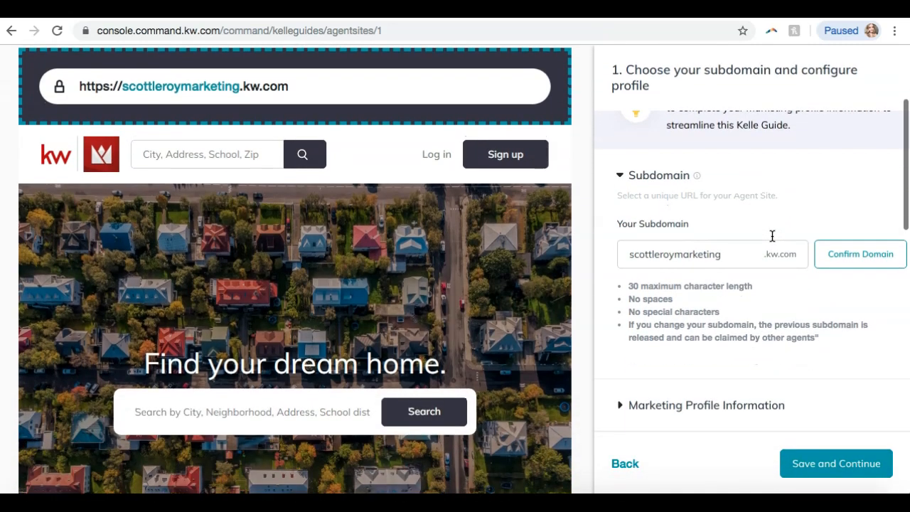
{"action": "left_click", "coordinate": [769, 250]}
{"action": "left_click", "coordinate": [728, 254]}
Step: Delete 'marketing' from the subdomain field and claim the shortened .kw.com subdomain
{"action": "left_click_drag", "start_coordinate": [726, 255], "coordinate": [675, 257]}
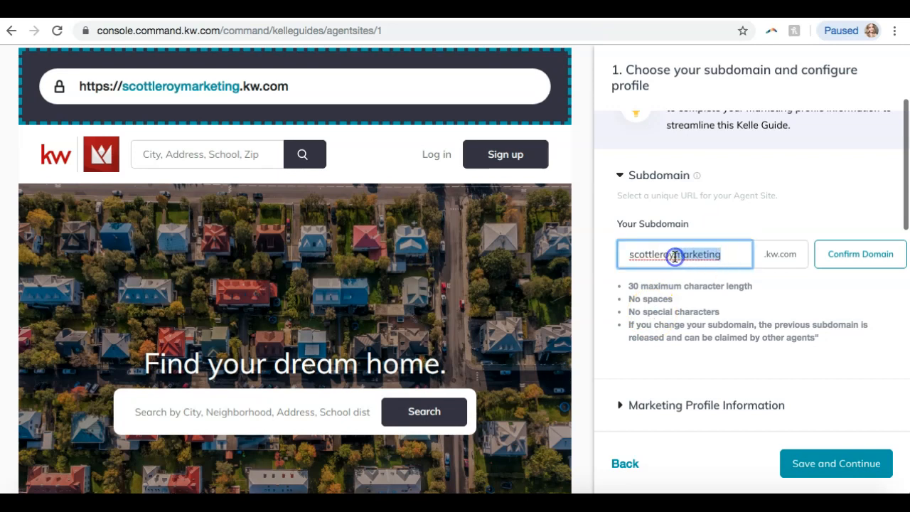
{"action": "key", "text": "BackSpace"}
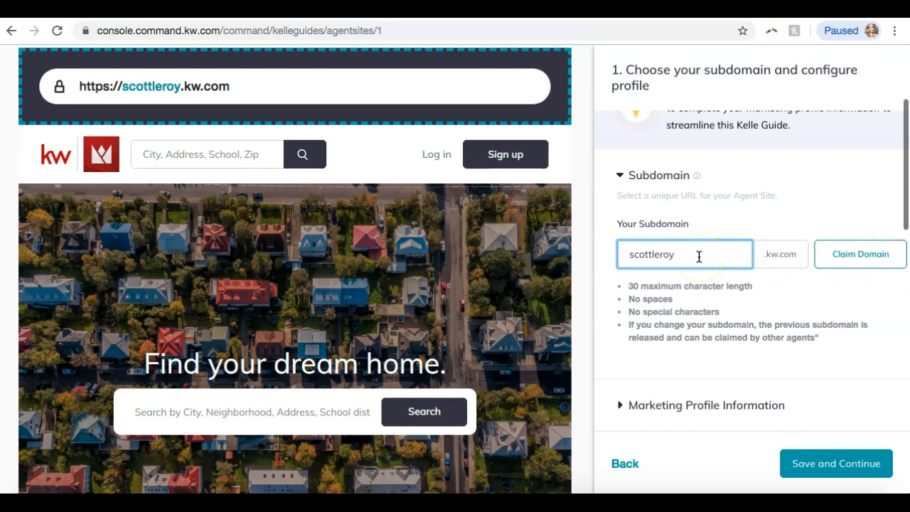
{"action": "left_click", "coordinate": [862, 257]}
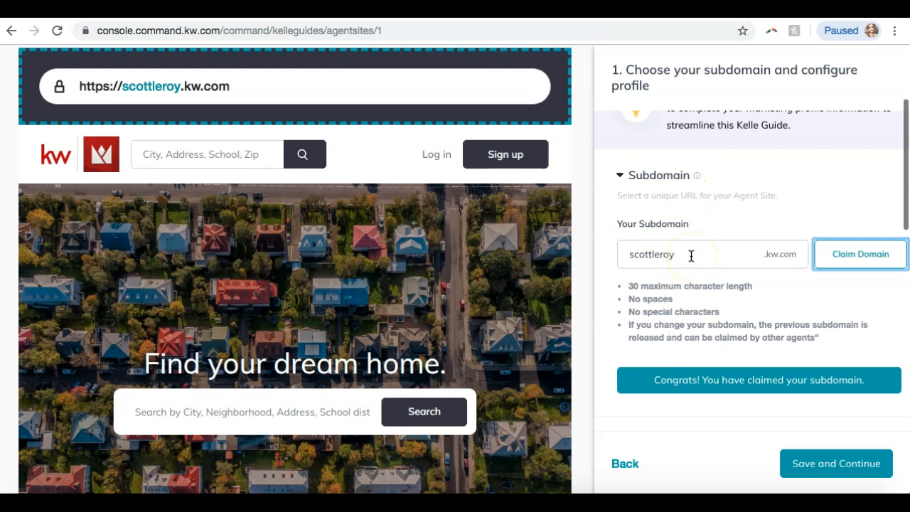
{"action": "scroll", "coordinate": [692, 256], "scroll_direction": "down", "scroll_amount": 1}
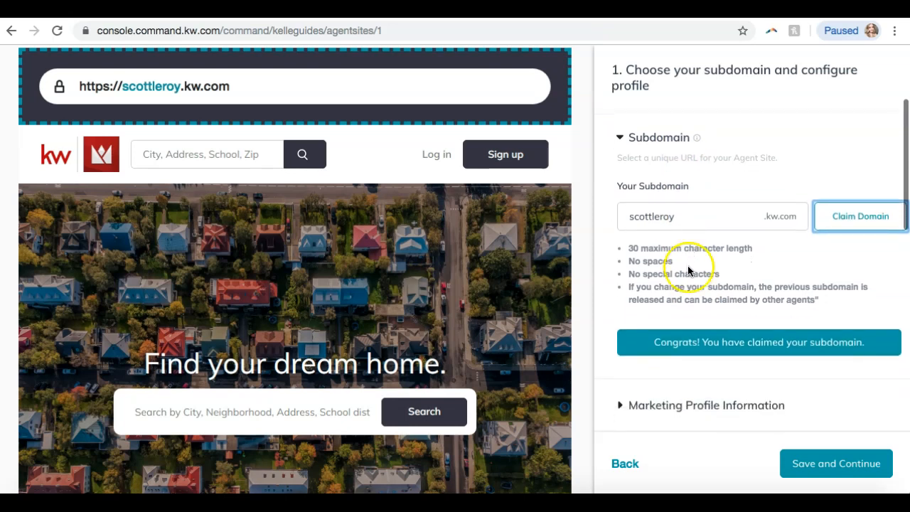
{"action": "scroll", "coordinate": [686, 276], "scroll_direction": "down", "scroll_amount": 2}
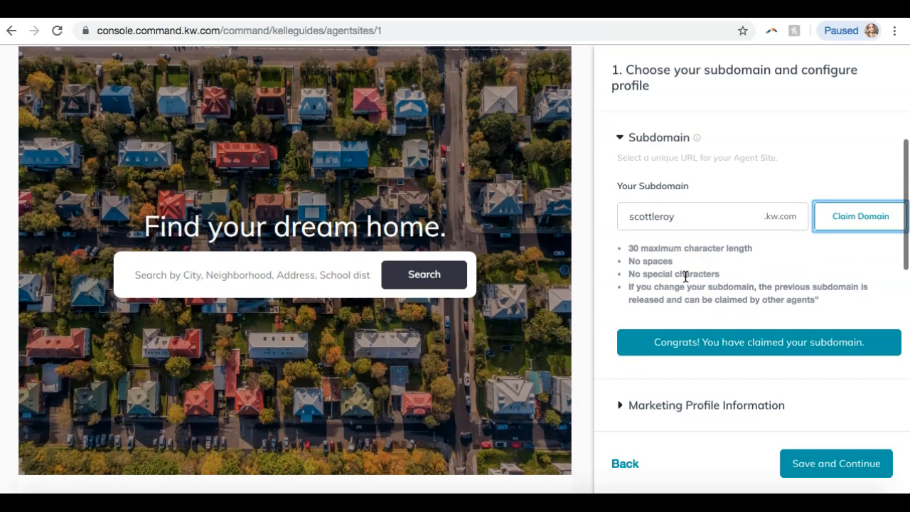
Step: Expand Marketing Profile Information and review its fields down to the two pre-filled compliance footer links
{"action": "left_click", "coordinate": [666, 407]}
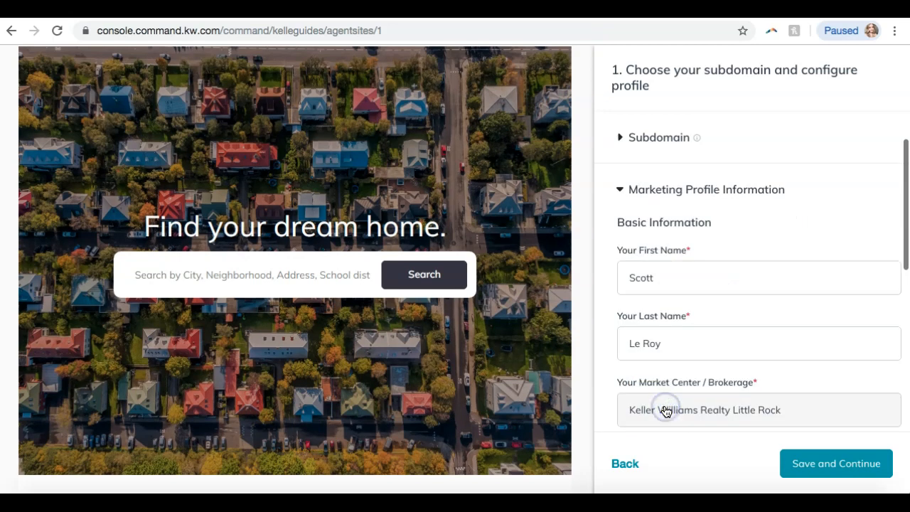
{"action": "left_click", "coordinate": [708, 248]}
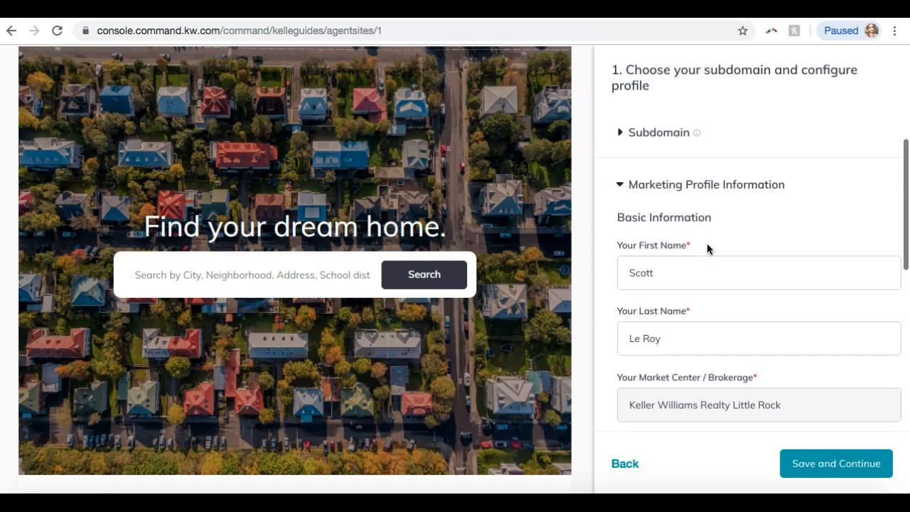
{"action": "scroll", "coordinate": [708, 248], "scroll_direction": "down", "scroll_amount": 1}
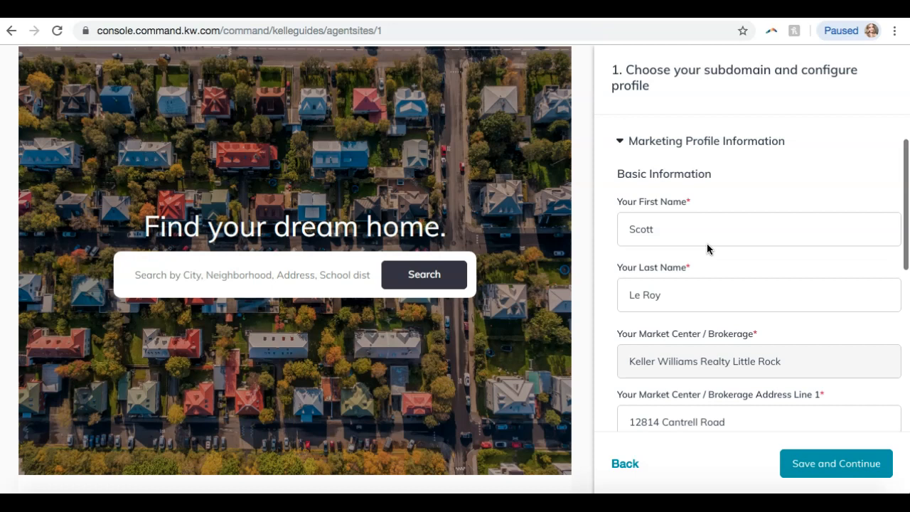
{"action": "scroll", "coordinate": [708, 249], "scroll_direction": "down", "scroll_amount": 1}
{"action": "left_click", "coordinate": [677, 210]}
{"action": "scroll", "coordinate": [672, 204], "scroll_direction": "down", "scroll_amount": 6}
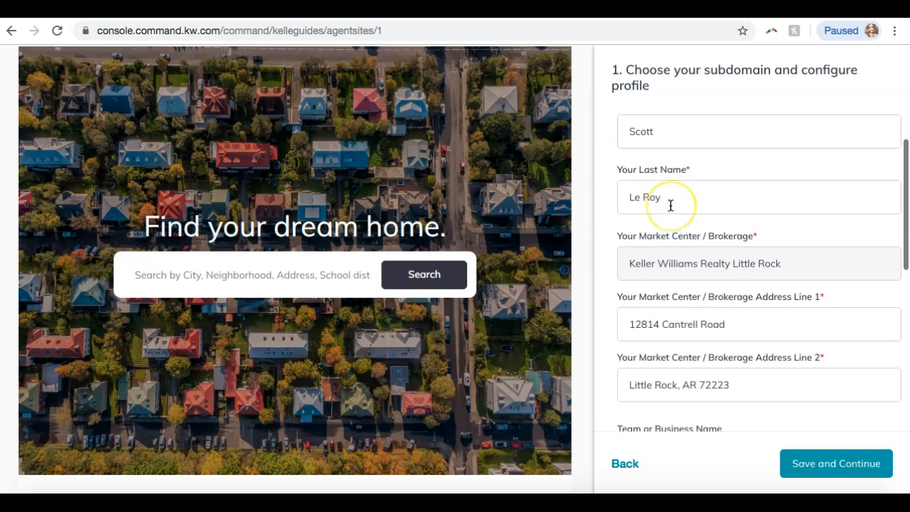
{"action": "scroll", "coordinate": [671, 206], "scroll_direction": "down", "scroll_amount": 2}
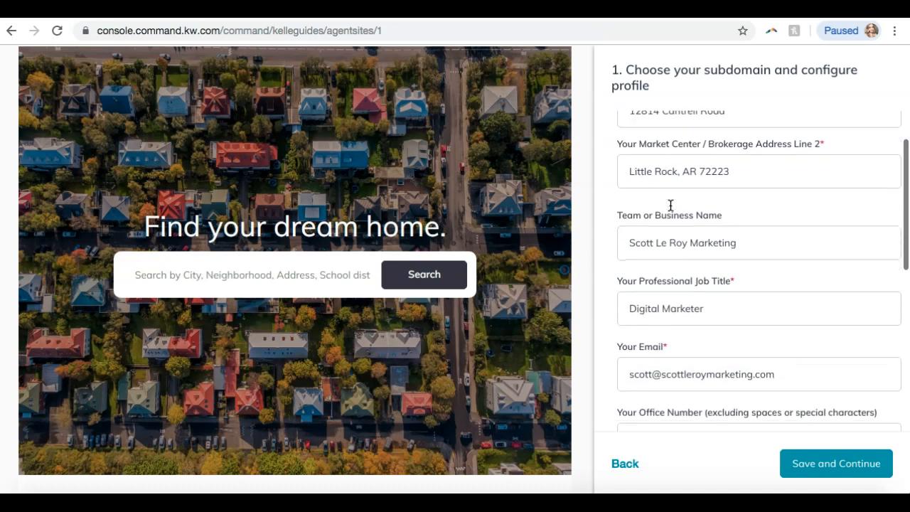
{"action": "scroll", "coordinate": [671, 205], "scroll_direction": "down", "scroll_amount": 5}
{"action": "left_click", "coordinate": [659, 232]}
{"action": "scroll", "coordinate": [659, 233], "scroll_direction": "down", "scroll_amount": 5}
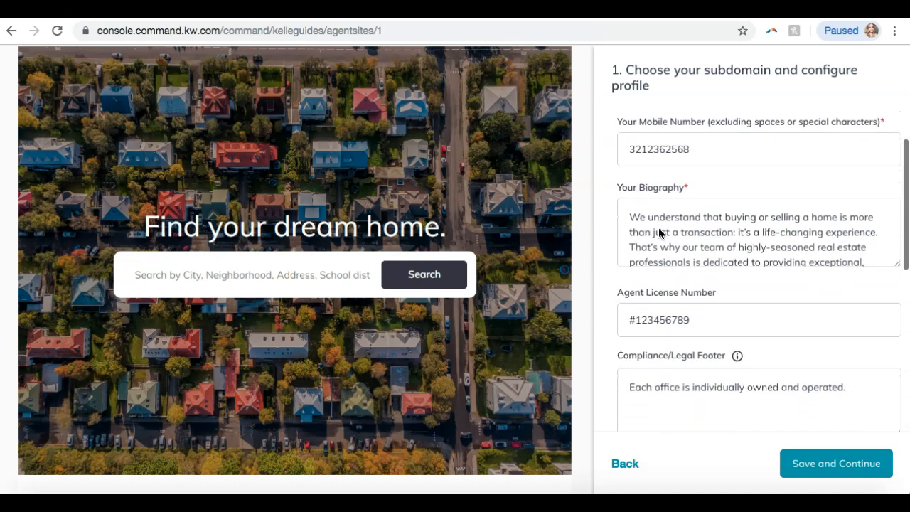
{"action": "scroll", "coordinate": [656, 248], "scroll_direction": "down", "scroll_amount": 2}
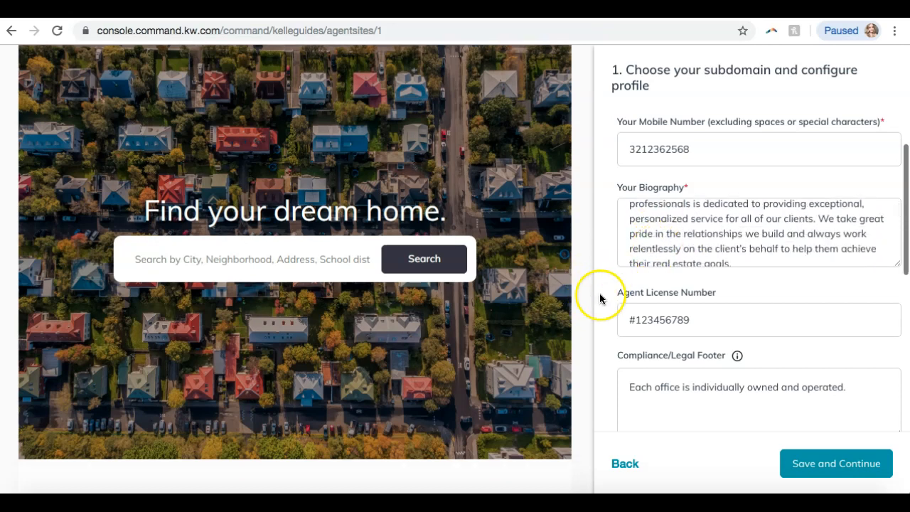
{"action": "scroll", "coordinate": [625, 296], "scroll_direction": "down", "scroll_amount": 8}
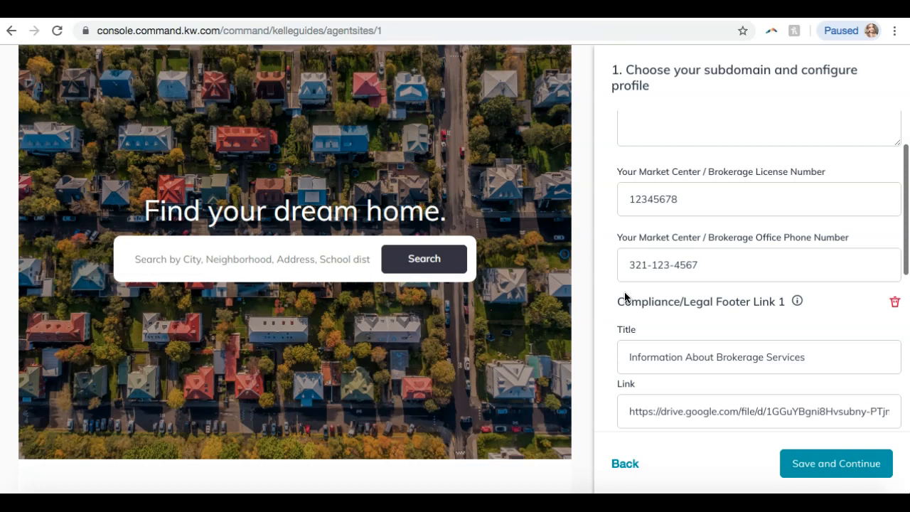
{"action": "scroll", "coordinate": [626, 297], "scroll_direction": "down", "scroll_amount": 2}
{"action": "scroll", "coordinate": [625, 297], "scroll_direction": "down", "scroll_amount": 3}
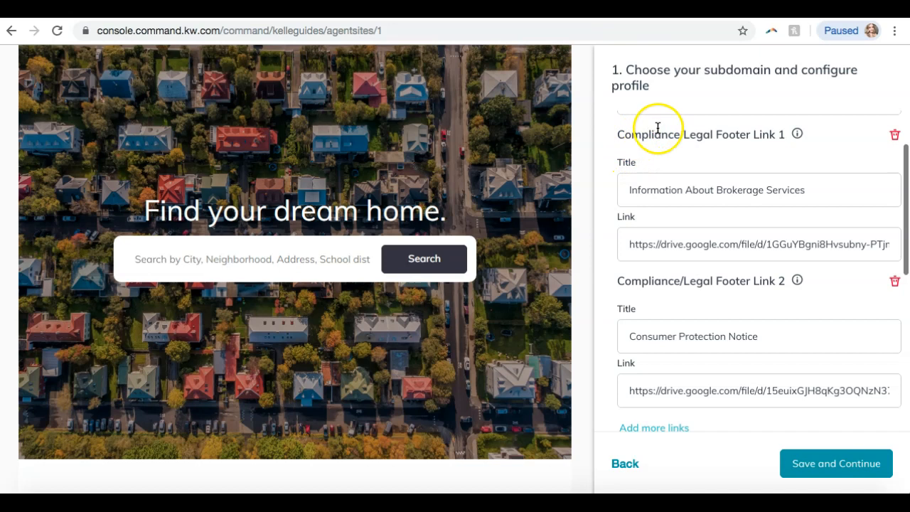
{"action": "scroll", "coordinate": [416, 313], "scroll_direction": "down", "scroll_amount": 3}
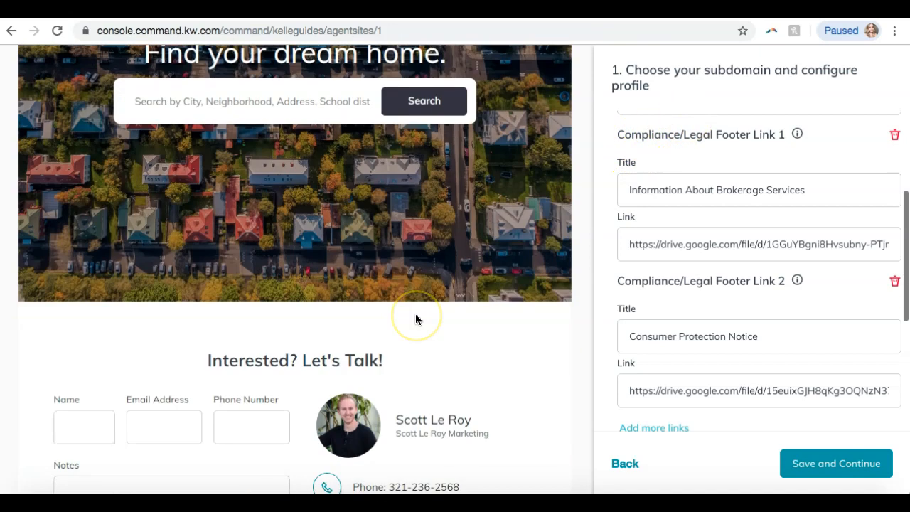
{"action": "scroll", "coordinate": [416, 320], "scroll_direction": "down", "scroll_amount": 3}
{"action": "scroll", "coordinate": [411, 325], "scroll_direction": "down", "scroll_amount": 3}
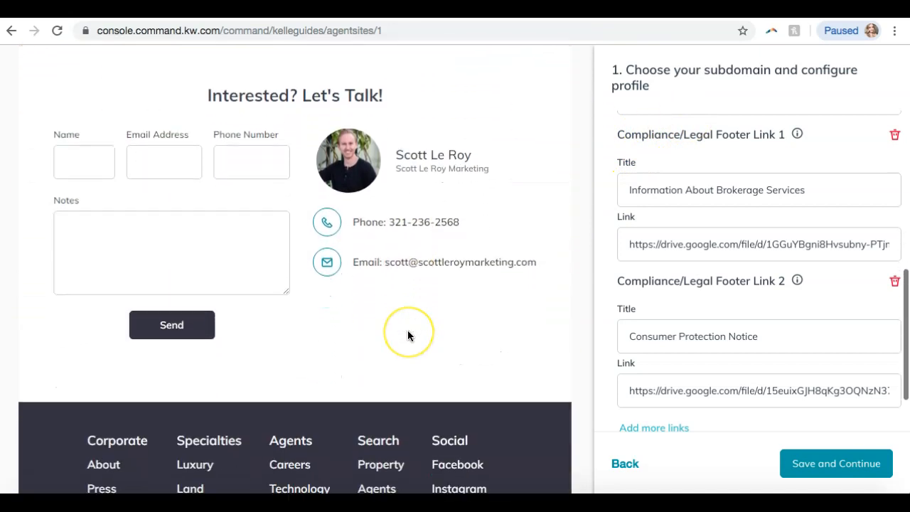
{"action": "scroll", "coordinate": [407, 335], "scroll_direction": "down", "scroll_amount": 3}
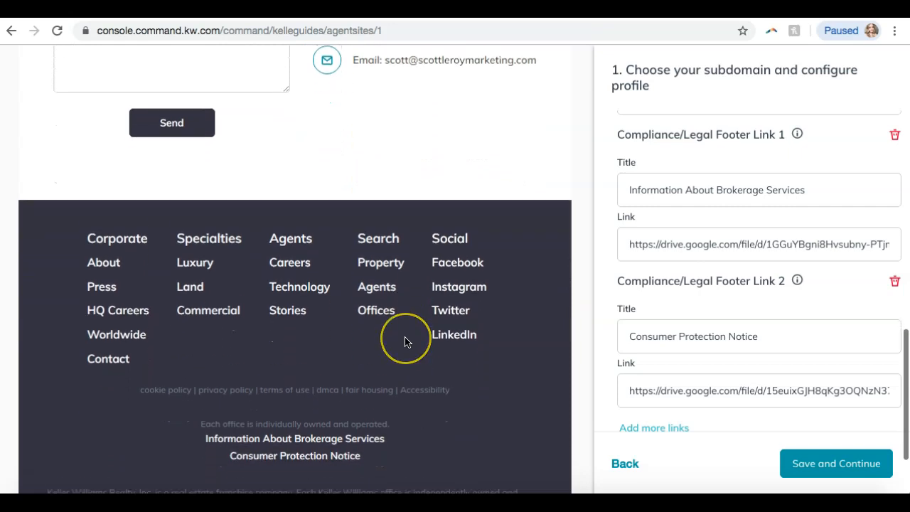
{"action": "scroll", "coordinate": [404, 342], "scroll_direction": "down", "scroll_amount": 1}
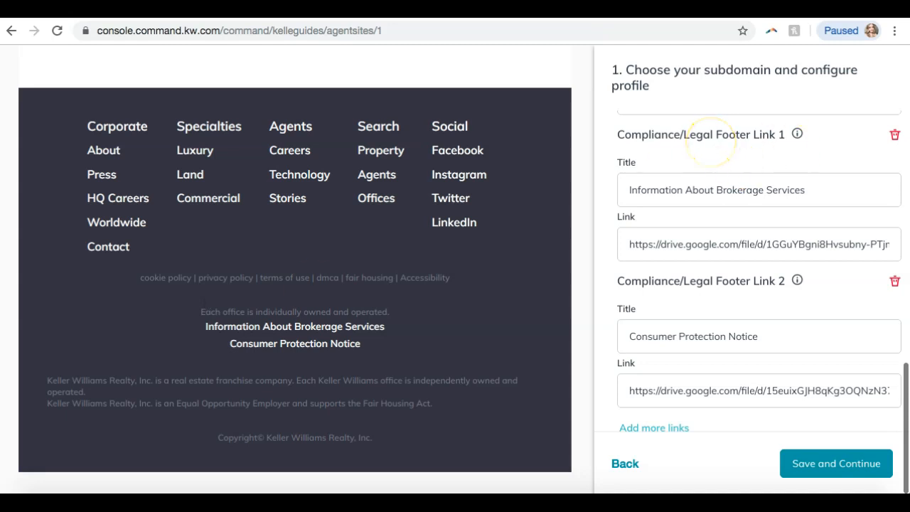
{"action": "scroll", "coordinate": [706, 166], "scroll_direction": "down", "scroll_amount": 2}
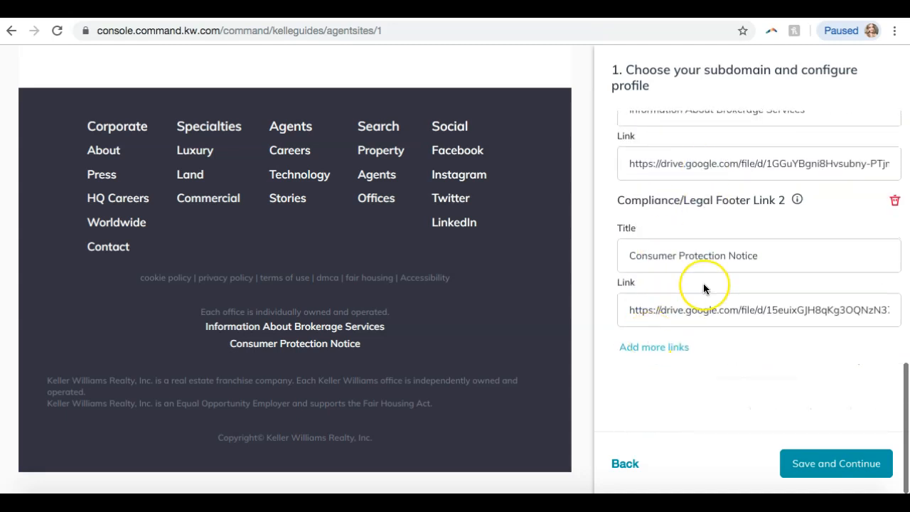
{"action": "scroll", "coordinate": [711, 288], "scroll_direction": "up", "scroll_amount": 1}
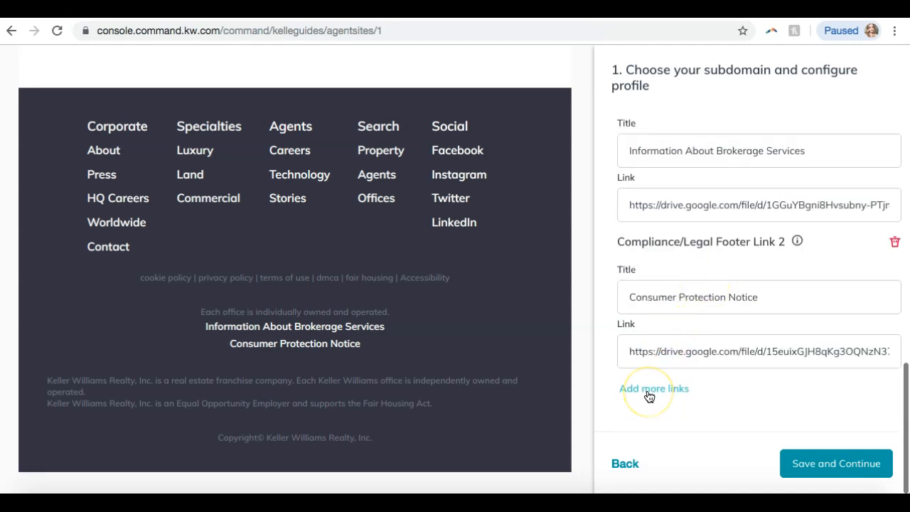
{"action": "scroll", "coordinate": [650, 396], "scroll_direction": "up", "scroll_amount": 2}
{"action": "scroll", "coordinate": [649, 397], "scroll_direction": "down", "scroll_amount": 1}
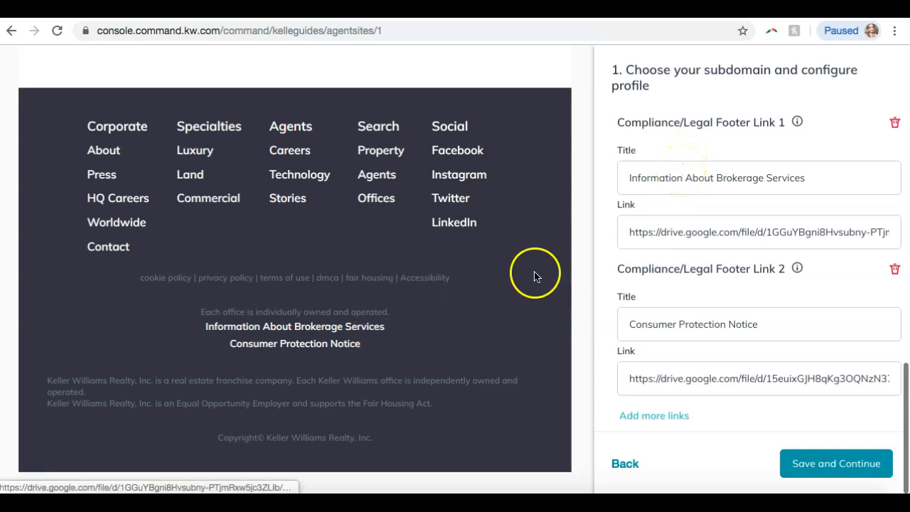
{"action": "left_click", "coordinate": [676, 231]}
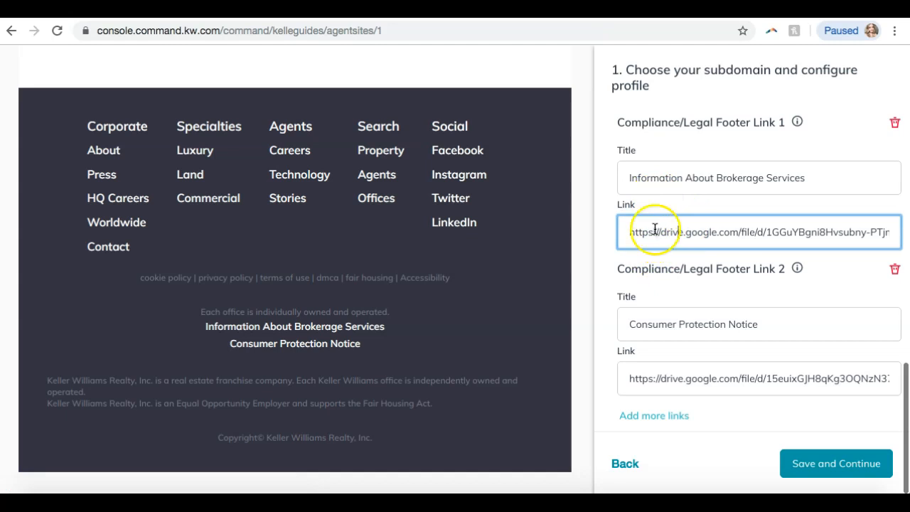
Step: Delete the blank Compliance/Legal Footer Link 3, leaving only the two Google Drive-linked notices
{"action": "left_click", "coordinate": [638, 420]}
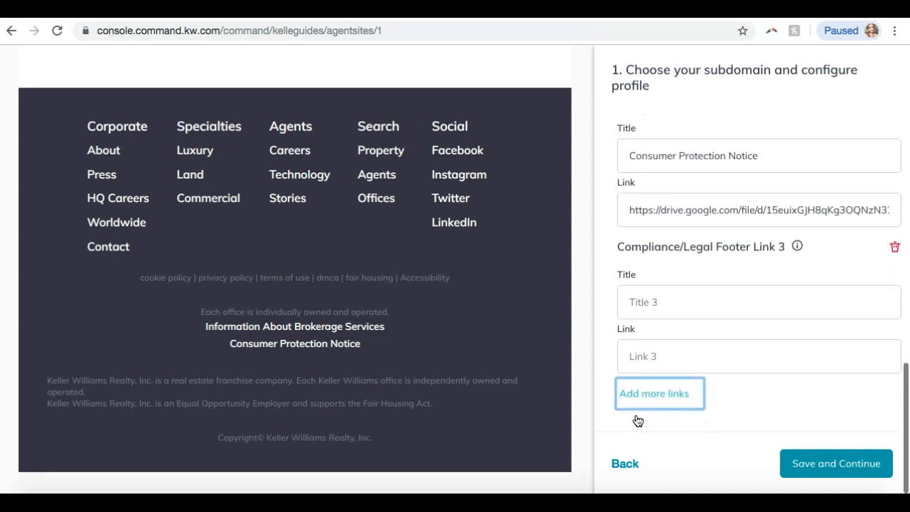
{"action": "left_click", "coordinate": [654, 296]}
{"action": "left_click", "coordinate": [638, 347]}
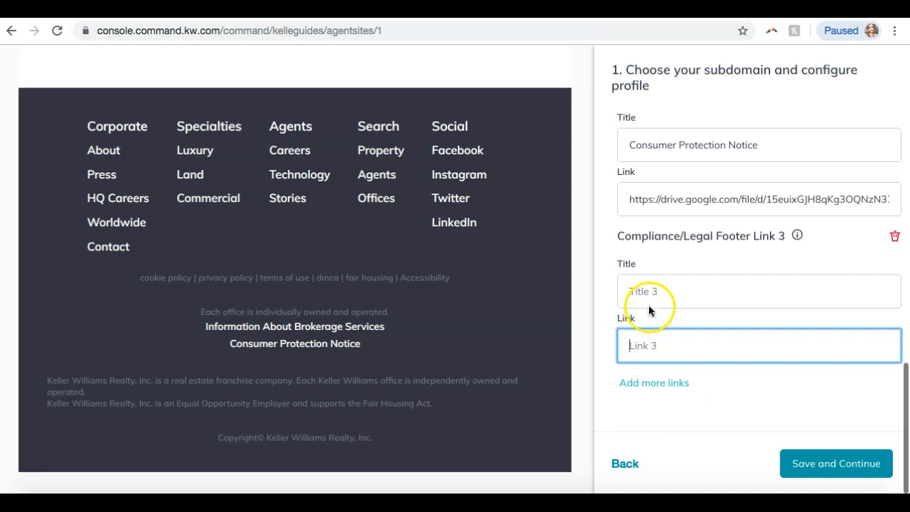
{"action": "left_click", "coordinate": [895, 238]}
{"action": "scroll", "coordinate": [895, 246], "scroll_direction": "up", "scroll_amount": 2}
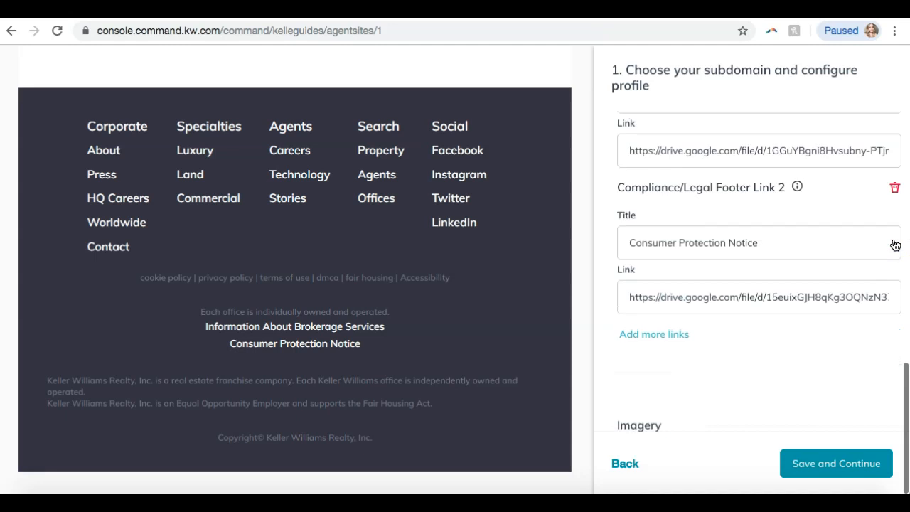
{"action": "scroll", "coordinate": [765, 190], "scroll_direction": "up", "scroll_amount": 2}
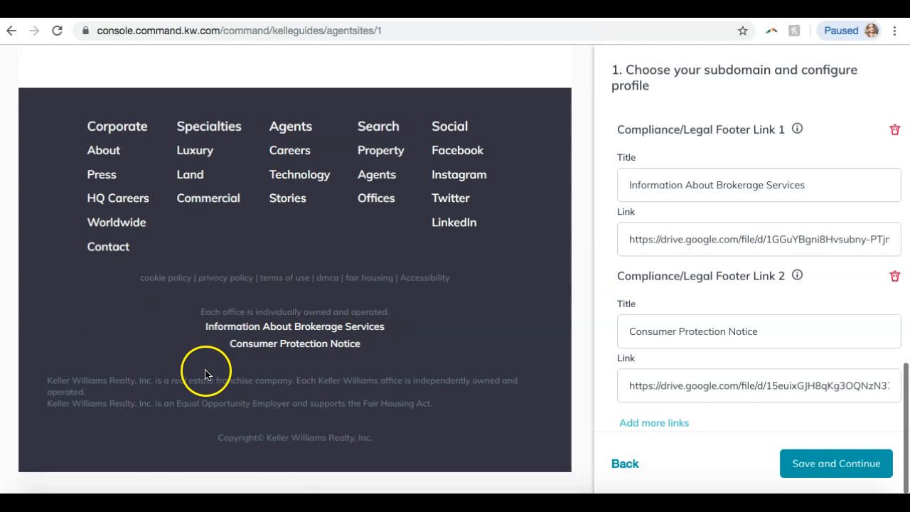
{"action": "scroll", "coordinate": [770, 321], "scroll_direction": "down", "scroll_amount": 3}
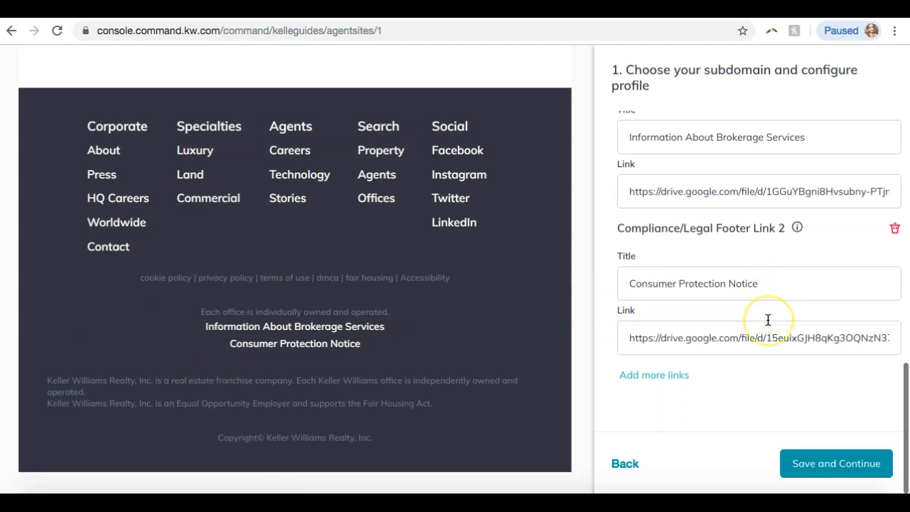
{"action": "scroll", "coordinate": [768, 320], "scroll_direction": "down", "scroll_amount": 3}
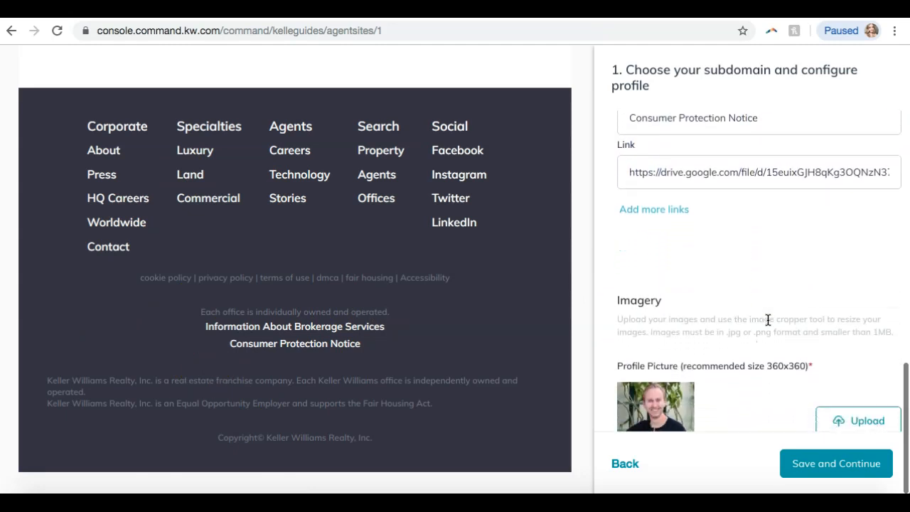
{"action": "scroll", "coordinate": [768, 321], "scroll_direction": "down", "scroll_amount": 3}
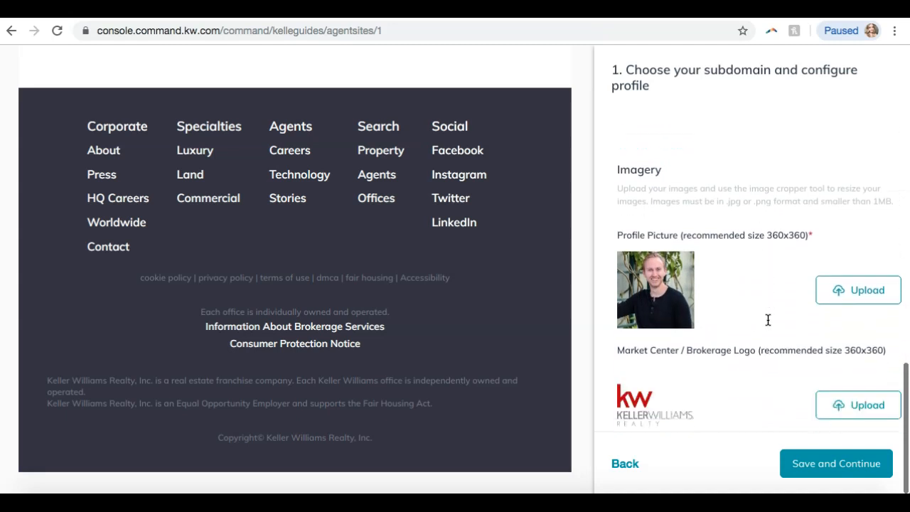
{"action": "scroll", "coordinate": [431, 321], "scroll_direction": "up", "scroll_amount": 10}
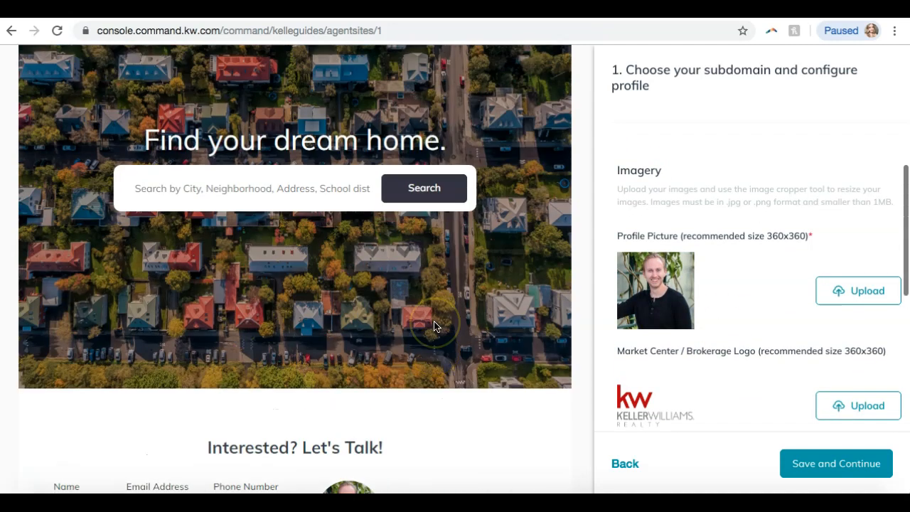
{"action": "scroll", "coordinate": [434, 325], "scroll_direction": "down", "scroll_amount": 3}
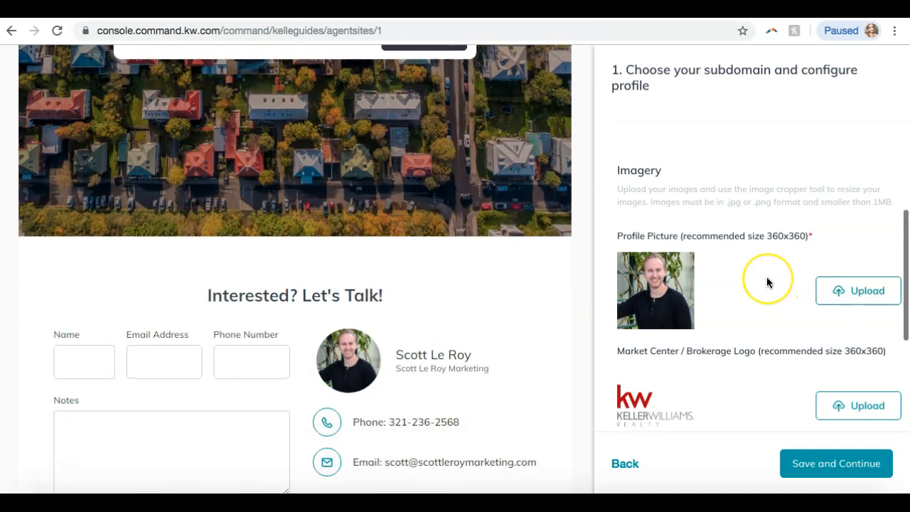
{"action": "scroll", "coordinate": [767, 281], "scroll_direction": "down", "scroll_amount": 1}
{"action": "scroll", "coordinate": [767, 282], "scroll_direction": "down", "scroll_amount": 2}
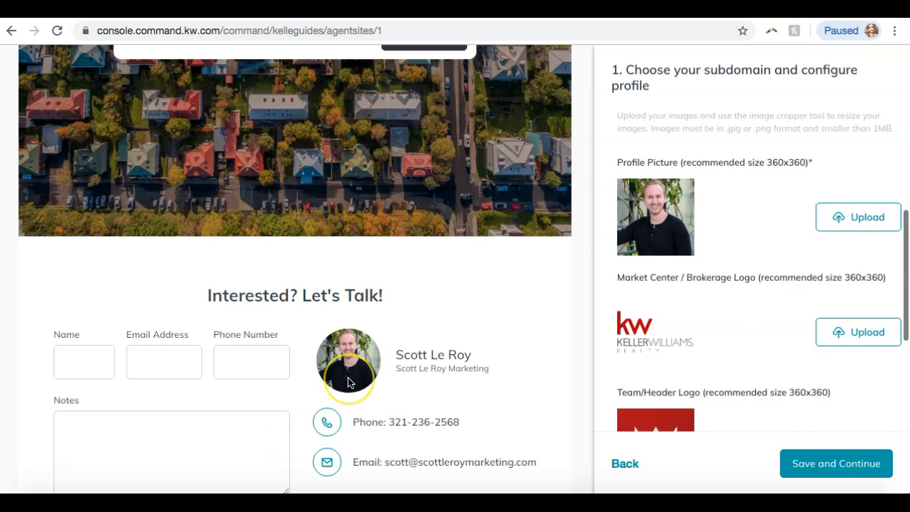
{"action": "scroll", "coordinate": [348, 381], "scroll_direction": "down", "scroll_amount": 3}
{"action": "scroll", "coordinate": [347, 382], "scroll_direction": "up", "scroll_amount": 10}
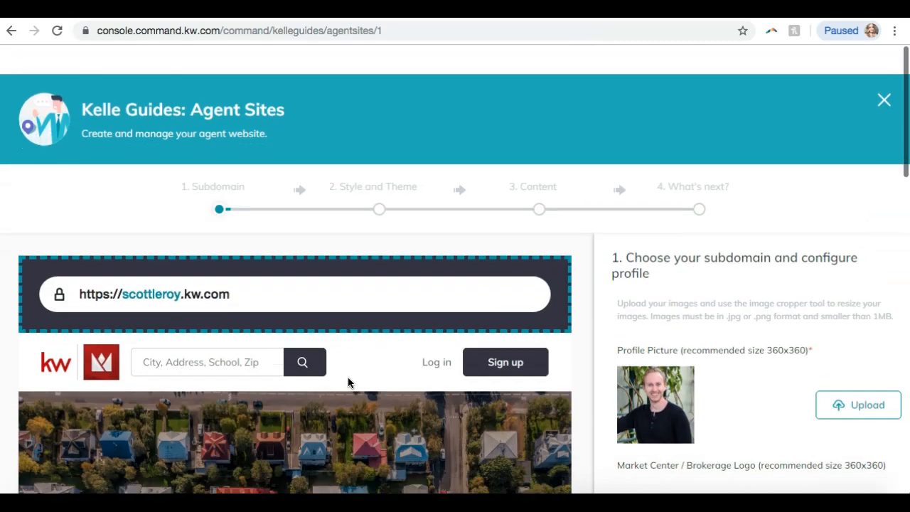
{"action": "scroll", "coordinate": [348, 382], "scroll_direction": "down", "scroll_amount": 1}
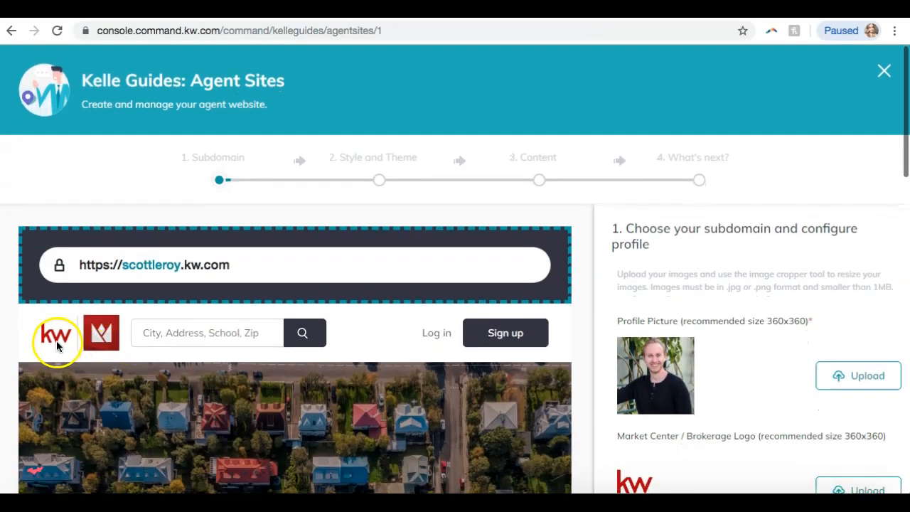
{"action": "scroll", "coordinate": [121, 339], "scroll_direction": "down", "scroll_amount": 10}
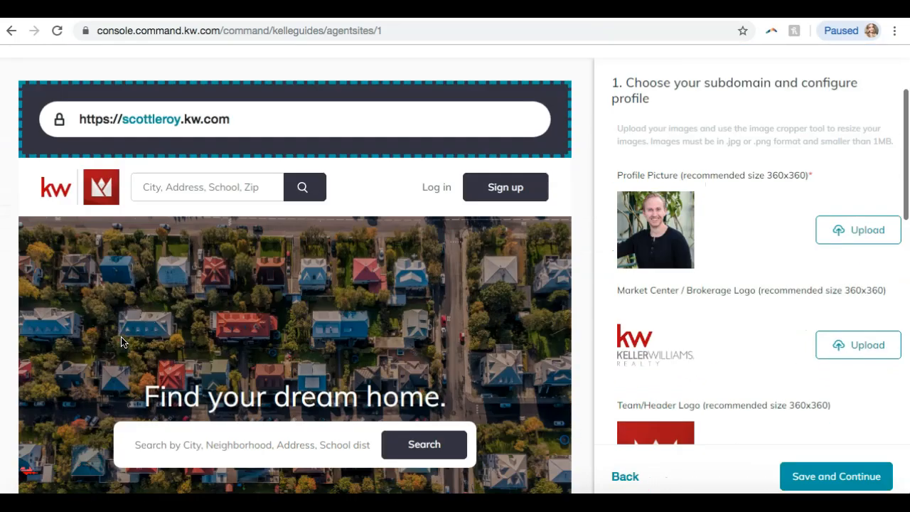
{"action": "scroll", "coordinate": [121, 337], "scroll_direction": "down", "scroll_amount": 5}
{"action": "scroll", "coordinate": [121, 338], "scroll_direction": "up", "scroll_amount": 9}
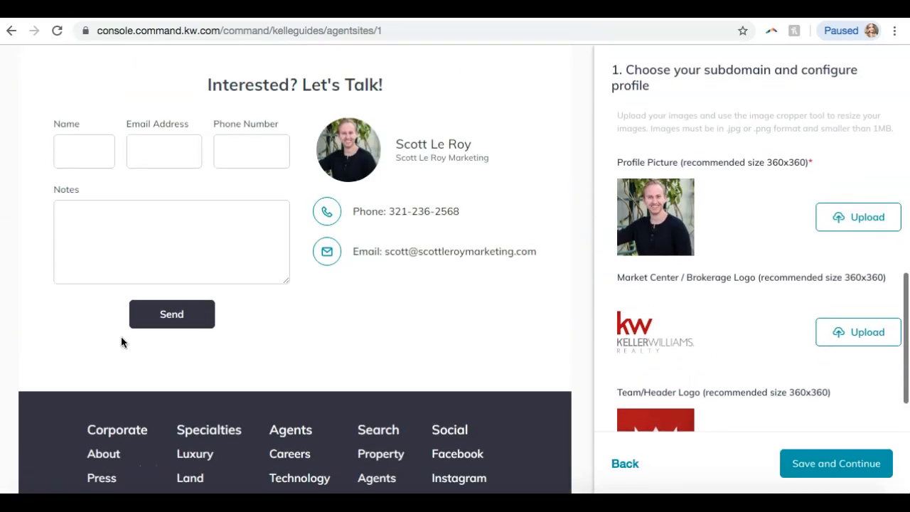
{"action": "scroll", "coordinate": [121, 341], "scroll_direction": "up", "scroll_amount": 5}
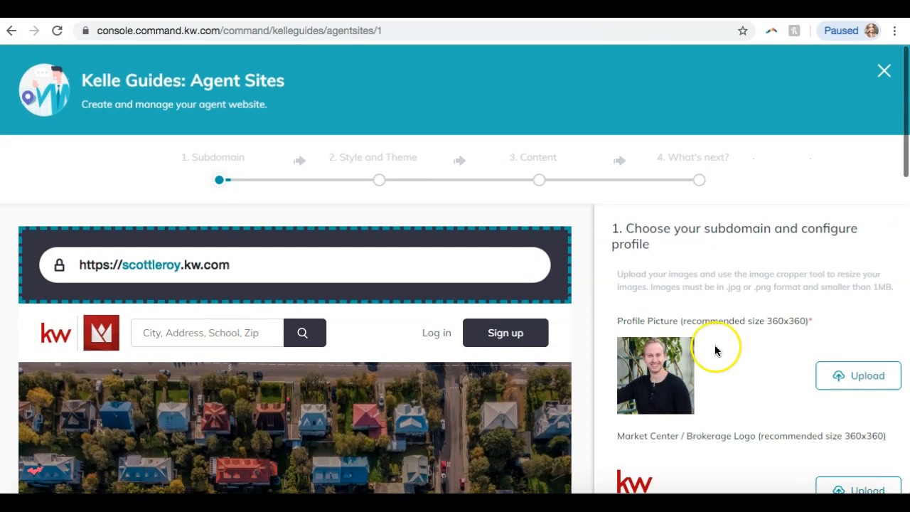
{"action": "scroll", "coordinate": [715, 350], "scroll_direction": "down", "scroll_amount": 2}
{"action": "scroll", "coordinate": [716, 350], "scroll_direction": "down", "scroll_amount": 3}
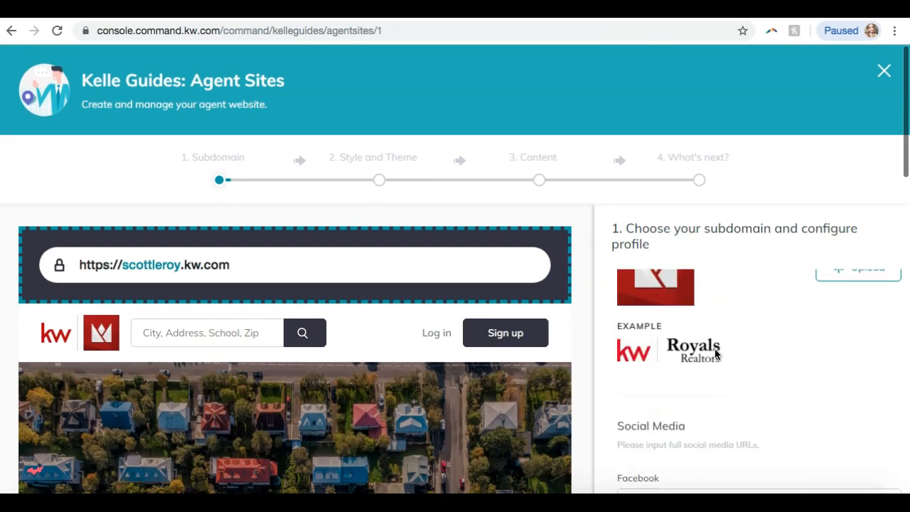
{"action": "scroll", "coordinate": [716, 354], "scroll_direction": "up", "scroll_amount": 2}
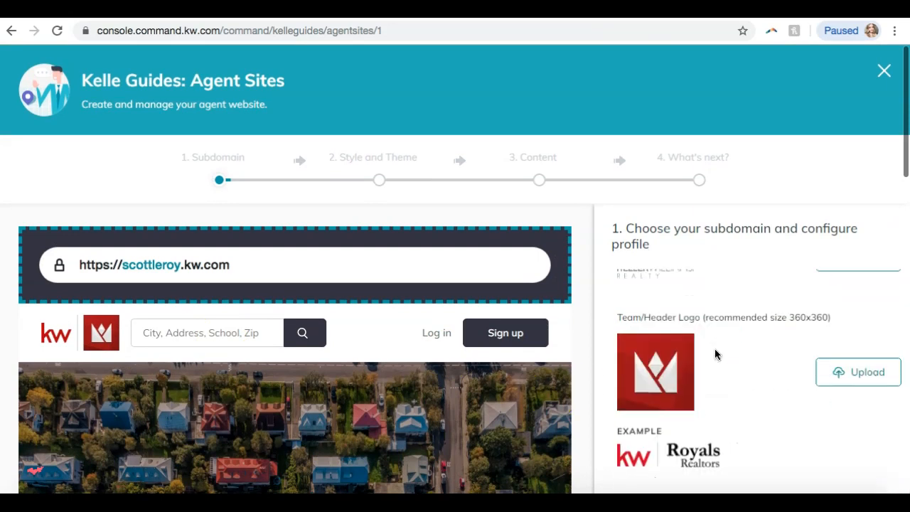
{"action": "scroll", "coordinate": [716, 353], "scroll_direction": "down", "scroll_amount": 3}
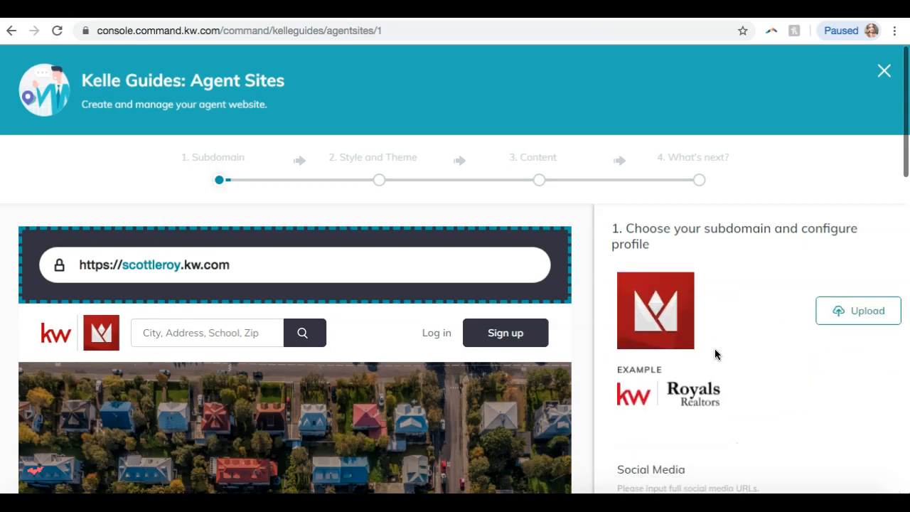
{"action": "scroll", "coordinate": [715, 355], "scroll_direction": "down", "scroll_amount": 2}
{"action": "scroll", "coordinate": [716, 346], "scroll_direction": "up", "scroll_amount": 2}
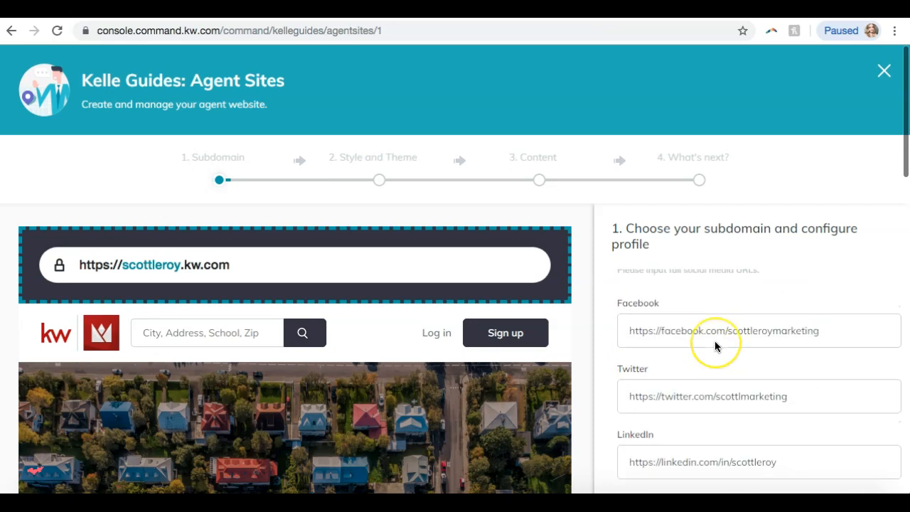
{"action": "scroll", "coordinate": [592, 353], "scroll_direction": "down", "scroll_amount": 5}
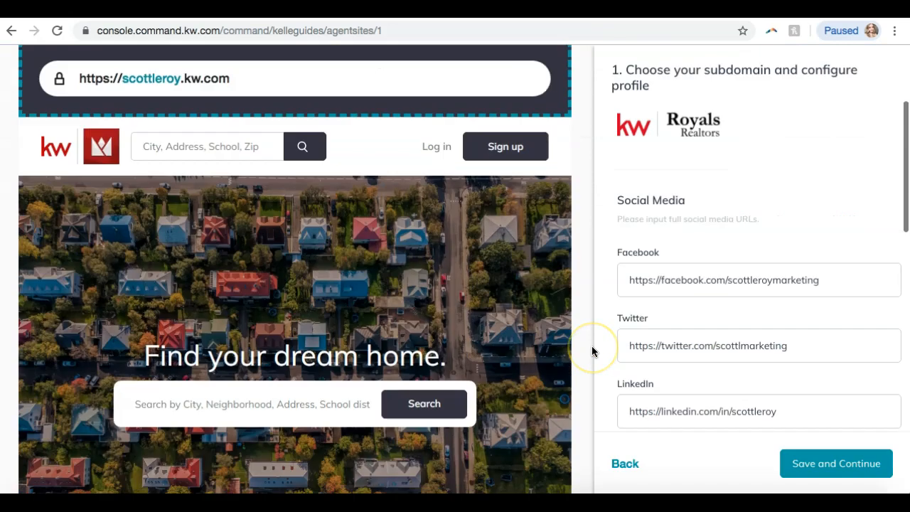
{"action": "scroll", "coordinate": [714, 326], "scroll_direction": "down", "scroll_amount": 1}
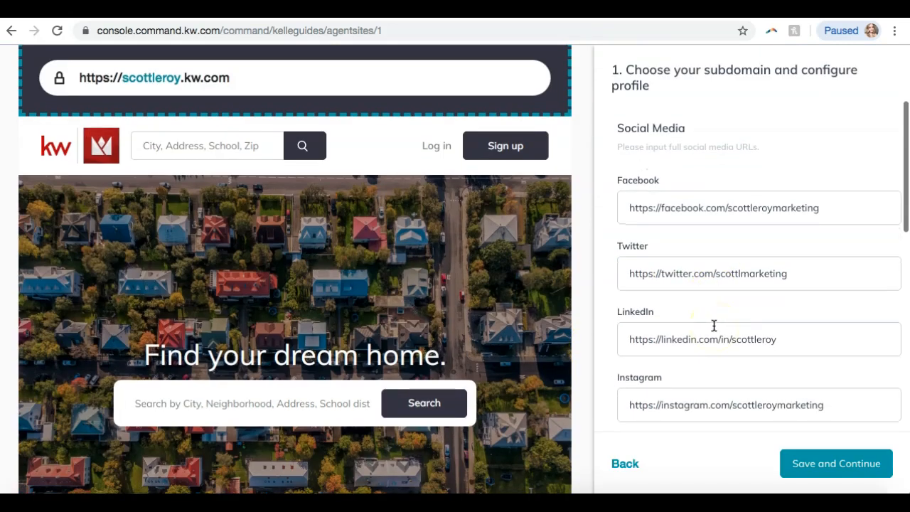
{"action": "scroll", "coordinate": [495, 301], "scroll_direction": "down", "scroll_amount": 15}
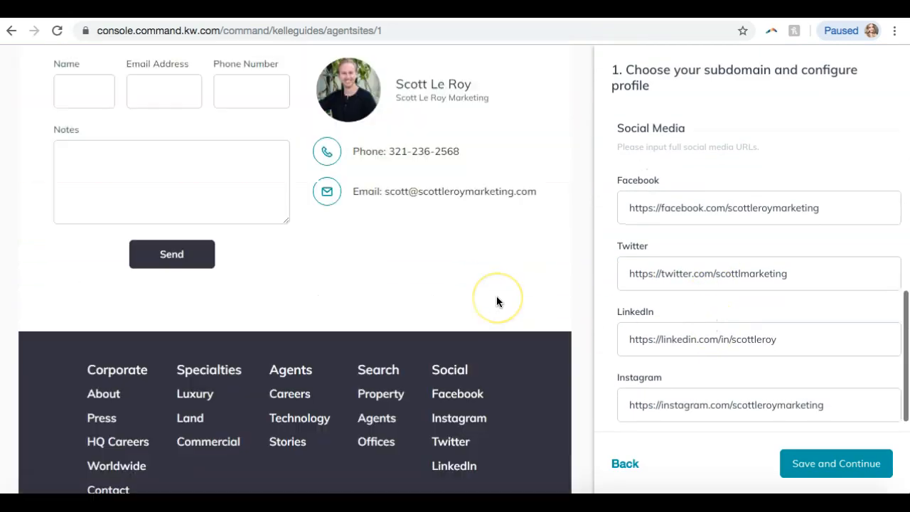
{"action": "scroll", "coordinate": [497, 298], "scroll_direction": "down", "scroll_amount": 2}
{"action": "scroll", "coordinate": [497, 298], "scroll_direction": "up", "scroll_amount": 5}
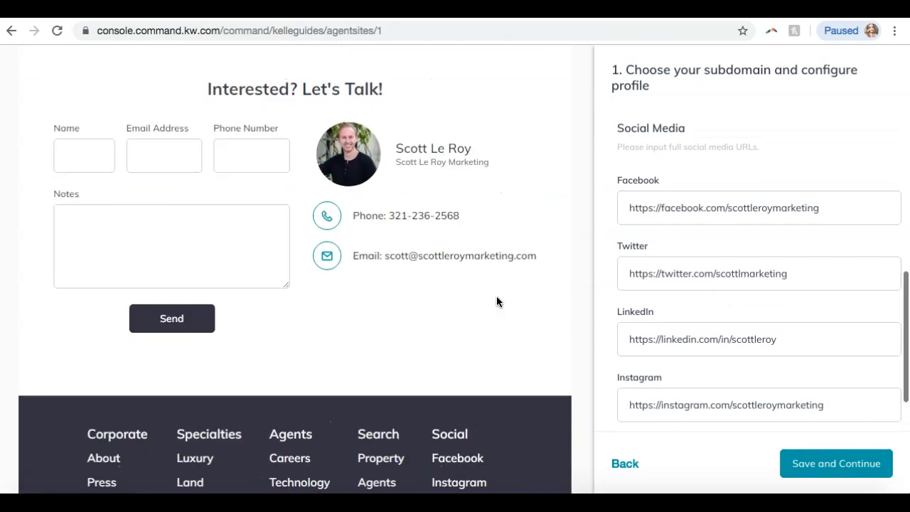
{"action": "scroll", "coordinate": [497, 297], "scroll_direction": "down", "scroll_amount": 4}
{"action": "scroll", "coordinate": [497, 302], "scroll_direction": "down", "scroll_amount": 1}
{"action": "scroll", "coordinate": [497, 301], "scroll_direction": "down", "scroll_amount": 2}
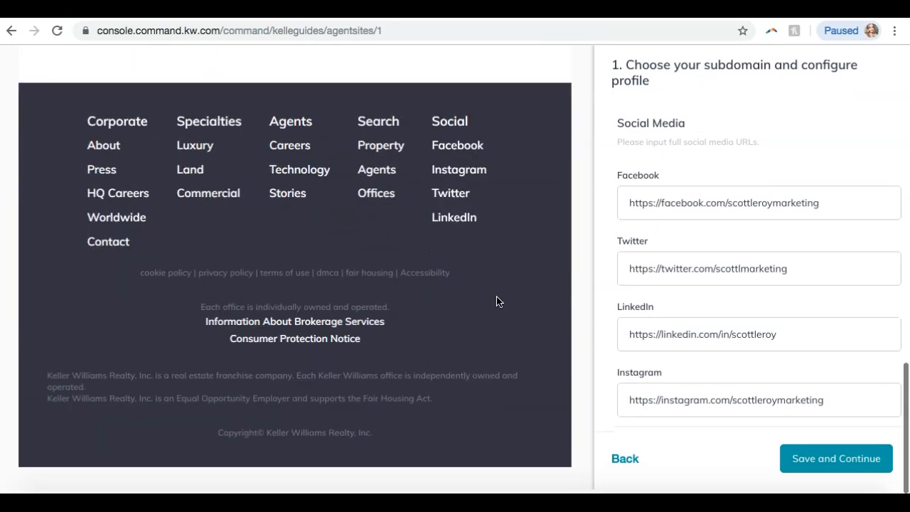
{"action": "scroll", "coordinate": [497, 301], "scroll_direction": "up", "scroll_amount": 1}
{"action": "left_click", "coordinate": [454, 134]}
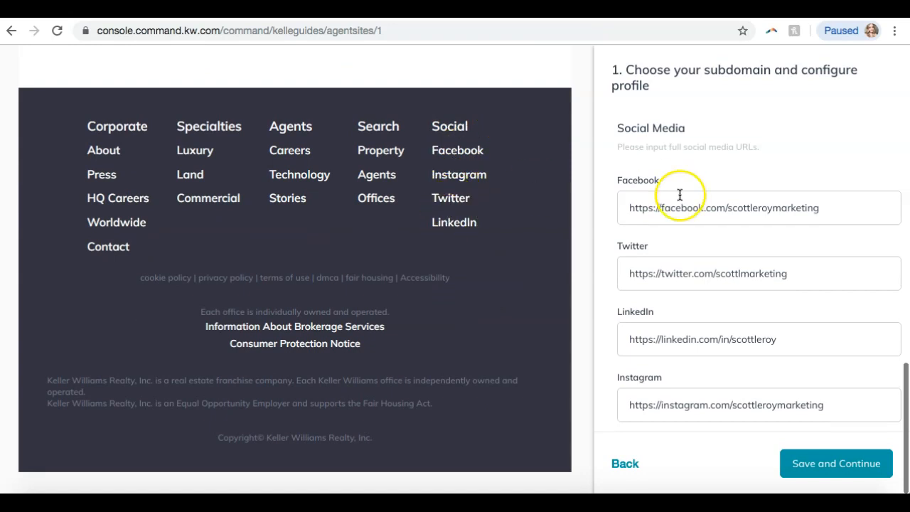
{"action": "scroll", "coordinate": [680, 195], "scroll_direction": "down", "scroll_amount": 3}
{"action": "scroll", "coordinate": [680, 195], "scroll_direction": "down", "scroll_amount": 1}
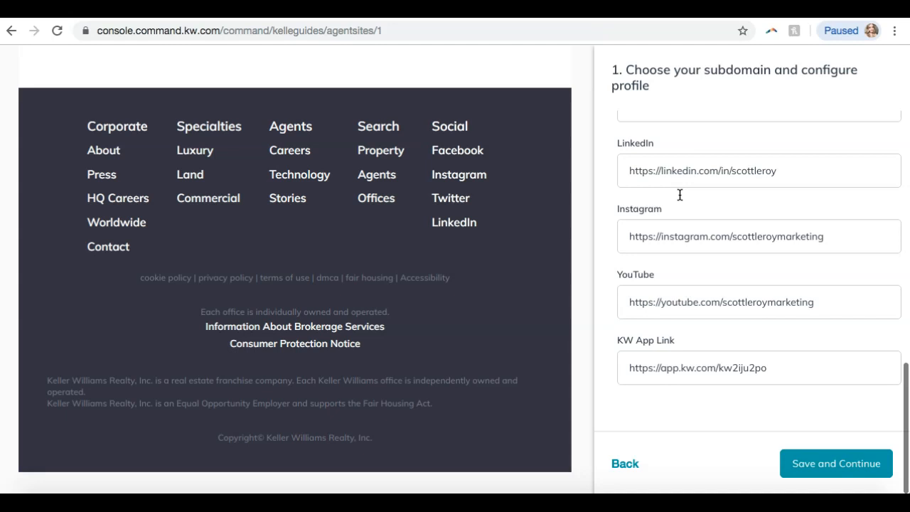
{"action": "left_click", "coordinate": [776, 385]}
{"action": "scroll", "coordinate": [545, 271], "scroll_direction": "up", "scroll_amount": 15}
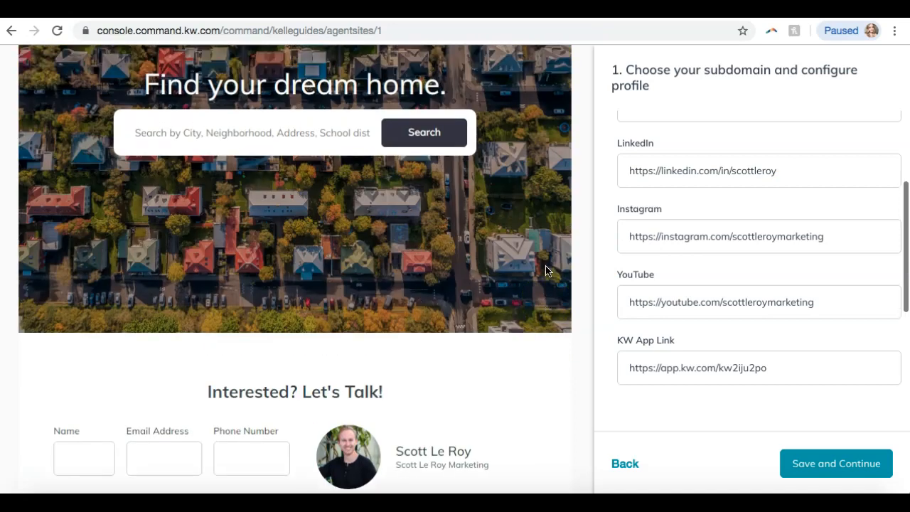
{"action": "scroll", "coordinate": [546, 271], "scroll_direction": "up", "scroll_amount": 3}
{"action": "scroll", "coordinate": [840, 346], "scroll_direction": "down", "scroll_amount": 2}
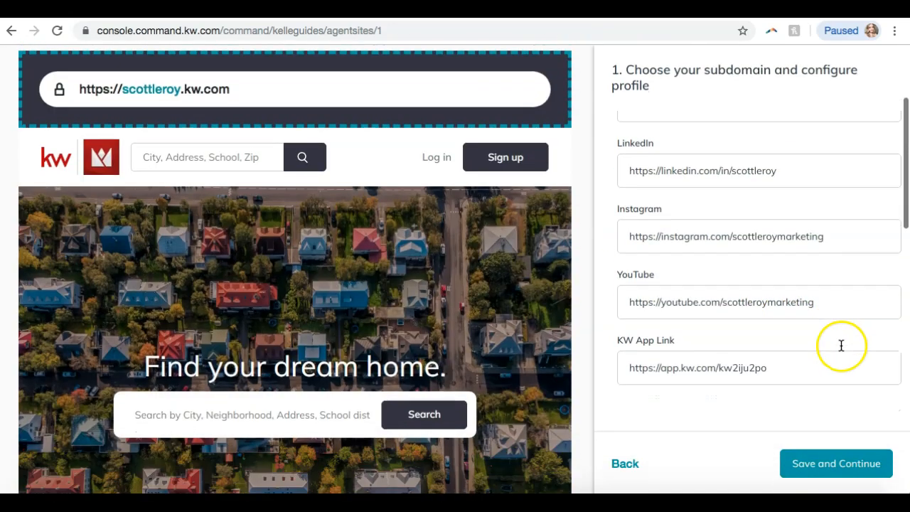
{"action": "left_click", "coordinate": [810, 465]}
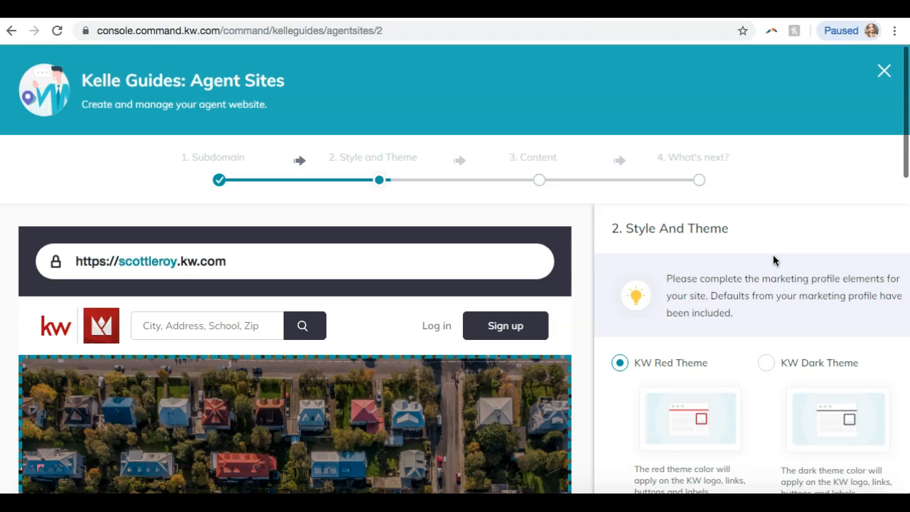
{"action": "scroll", "coordinate": [774, 261], "scroll_direction": "down", "scroll_amount": 2}
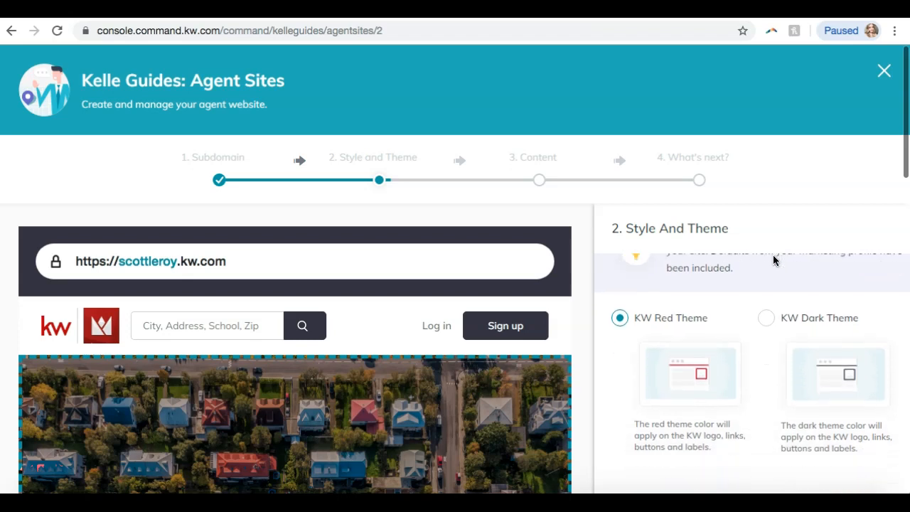
{"action": "scroll", "coordinate": [604, 284], "scroll_direction": "down", "scroll_amount": 1}
{"action": "scroll", "coordinate": [604, 285], "scroll_direction": "up", "scroll_amount": 1}
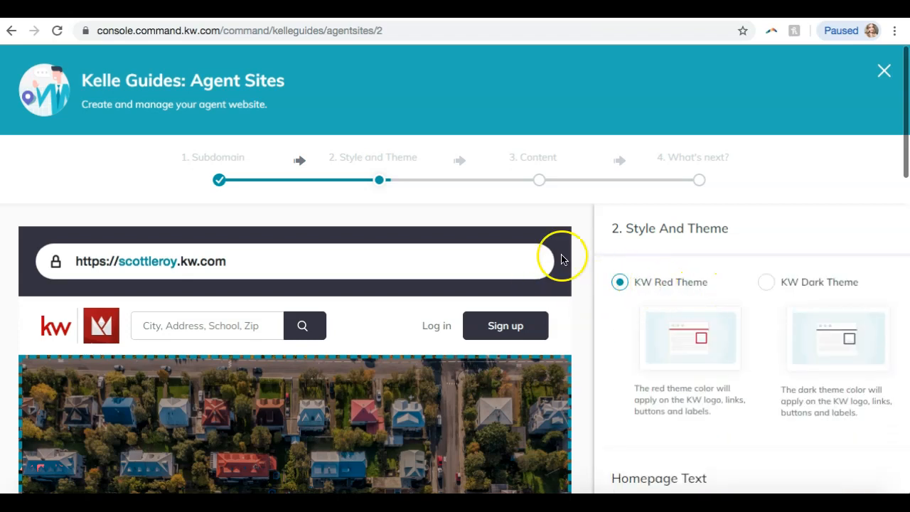
{"action": "scroll", "coordinate": [555, 244], "scroll_direction": "down", "scroll_amount": 3}
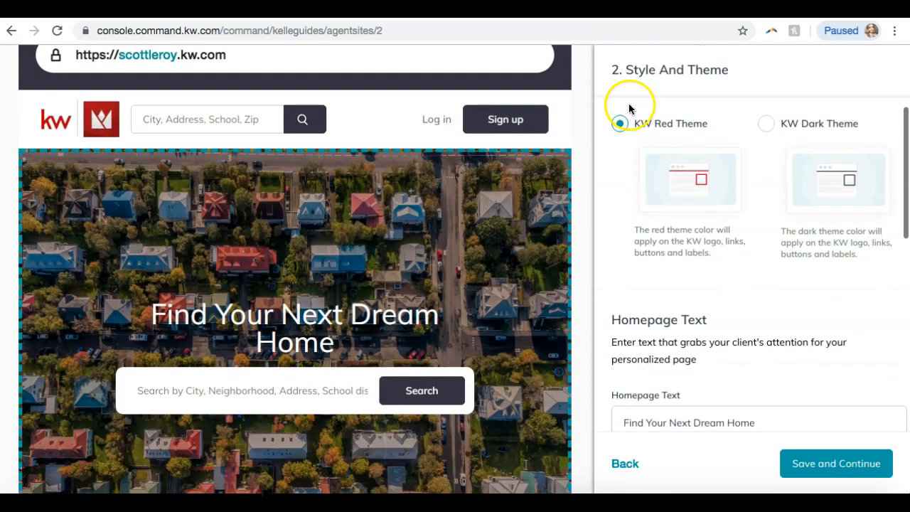
{"action": "left_click", "coordinate": [767, 126]}
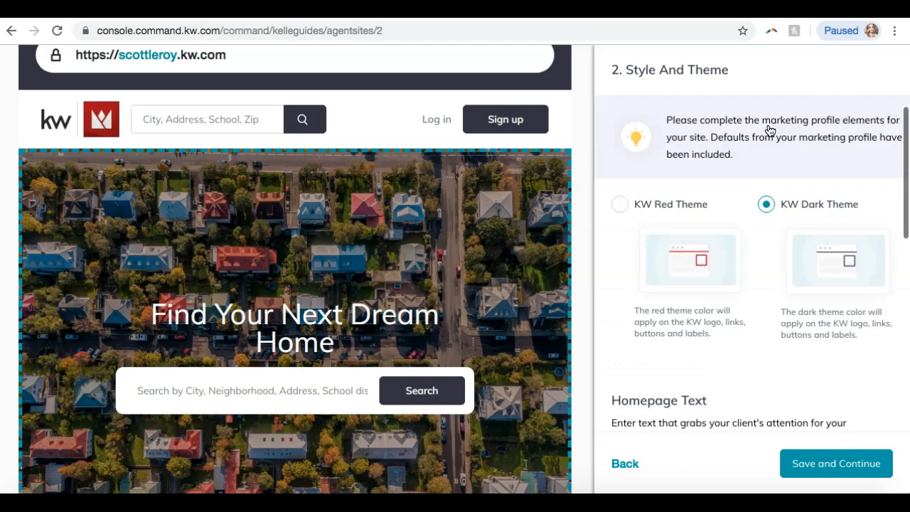
{"action": "scroll", "coordinate": [769, 131], "scroll_direction": "down", "scroll_amount": 3}
{"action": "scroll", "coordinate": [356, 258], "scroll_direction": "down", "scroll_amount": 7}
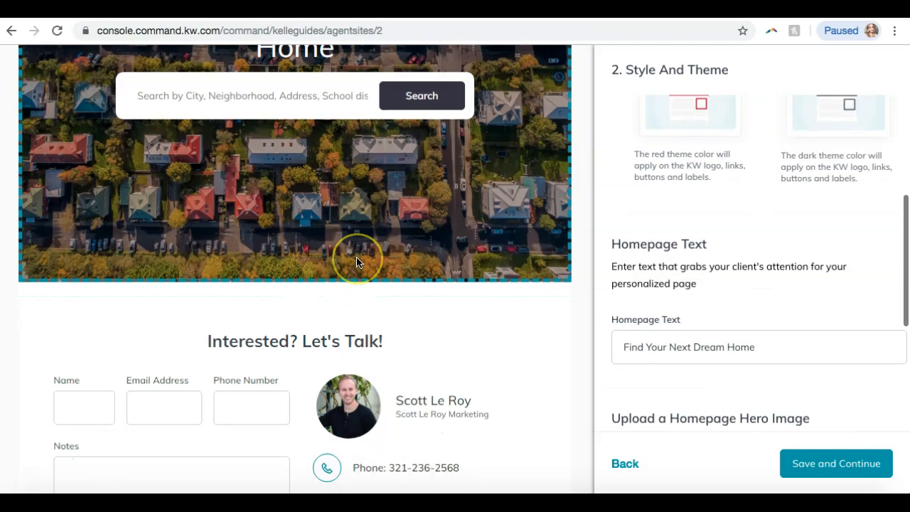
{"action": "scroll", "coordinate": [356, 258], "scroll_direction": "down", "scroll_amount": 3}
{"action": "scroll", "coordinate": [357, 258], "scroll_direction": "up", "scroll_amount": 1}
{"action": "scroll", "coordinate": [656, 119], "scroll_direction": "up", "scroll_amount": 1}
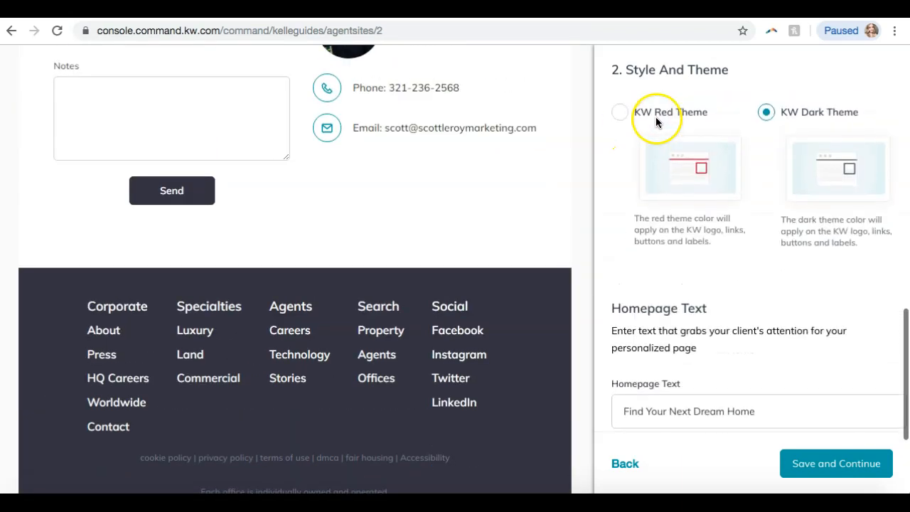
{"action": "left_click", "coordinate": [620, 114]}
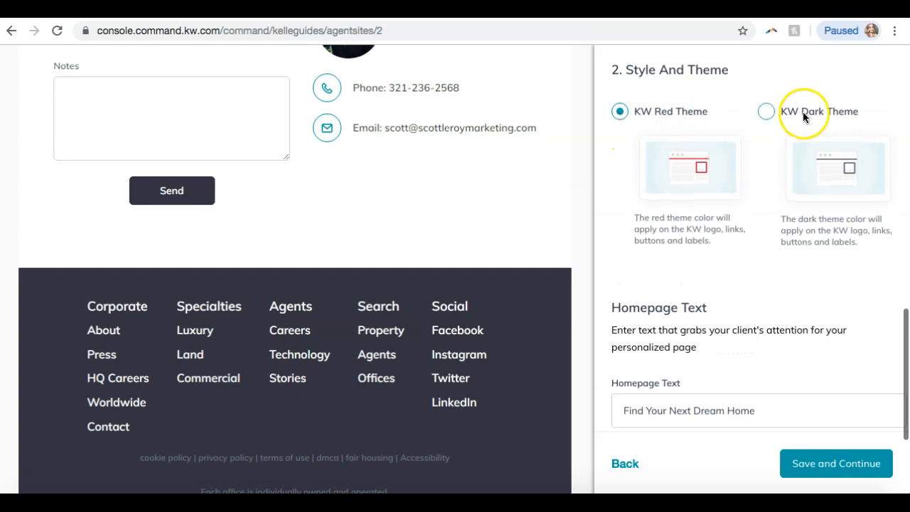
{"action": "scroll", "coordinate": [703, 254], "scroll_direction": "up", "scroll_amount": 1}
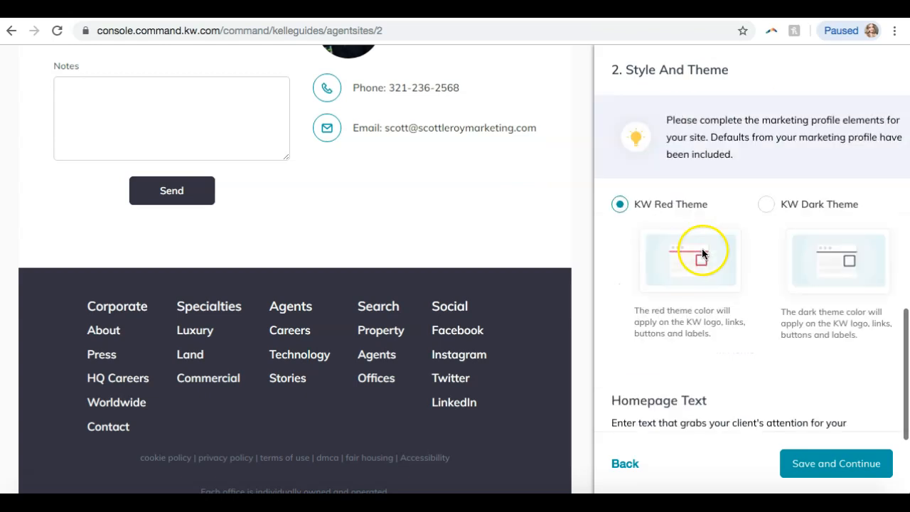
{"action": "left_click", "coordinate": [768, 205]}
{"action": "scroll", "coordinate": [669, 302], "scroll_direction": "down", "scroll_amount": 4}
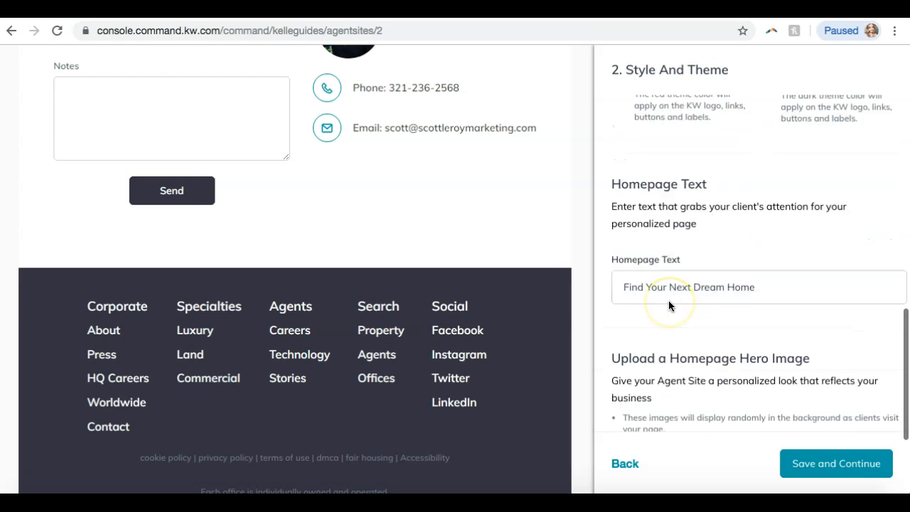
{"action": "scroll", "coordinate": [669, 302], "scroll_direction": "up", "scroll_amount": 4}
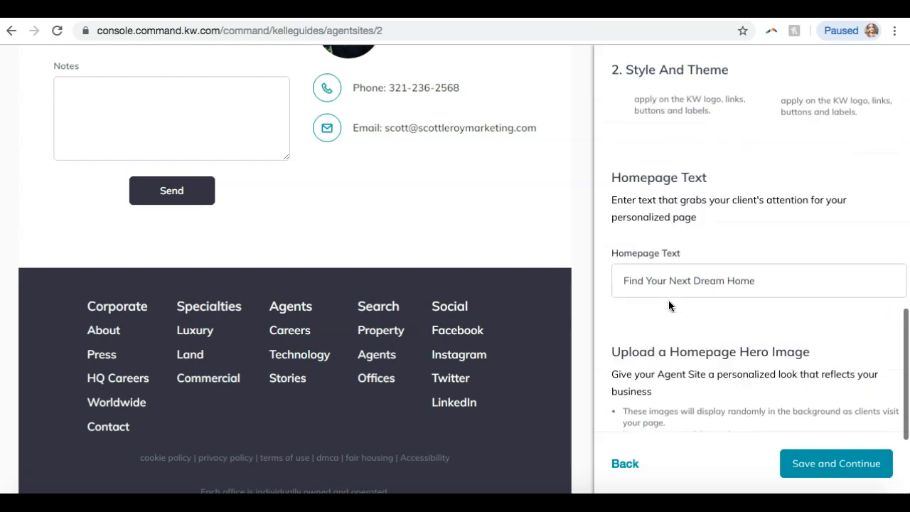
{"action": "left_click", "coordinate": [621, 204]}
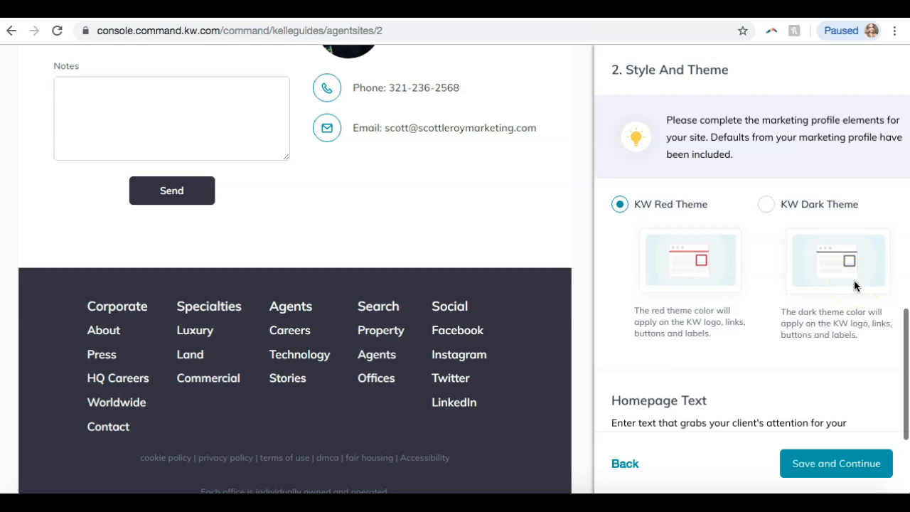
Step: Bring the Homepage Text field reading 'Find Your Next Dream Home' into view and begin editing it
{"action": "scroll", "coordinate": [854, 284], "scroll_direction": "down", "scroll_amount": 4}
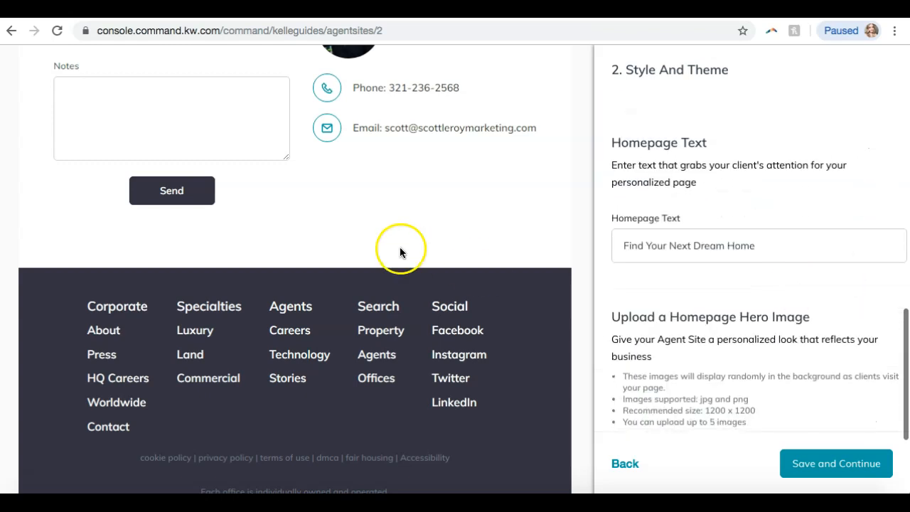
{"action": "scroll", "coordinate": [457, 206], "scroll_direction": "up", "scroll_amount": 4}
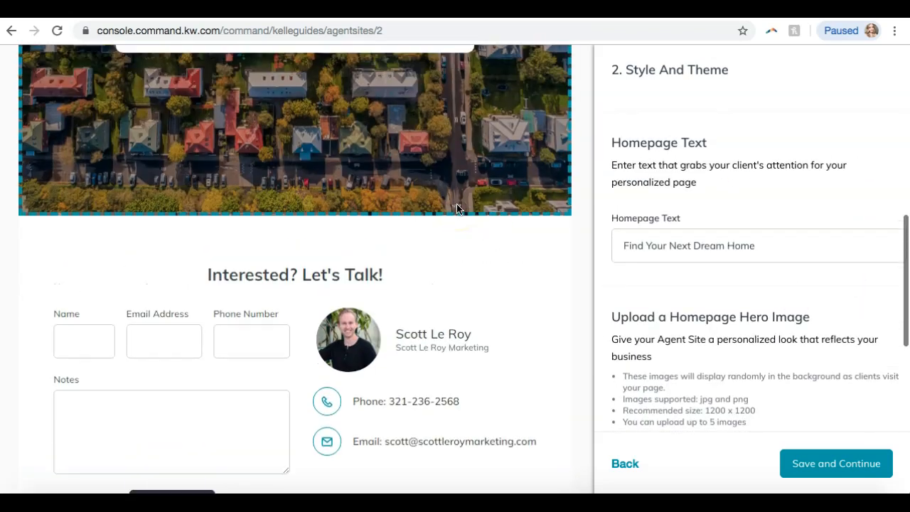
{"action": "scroll", "coordinate": [458, 206], "scroll_direction": "up", "scroll_amount": 5}
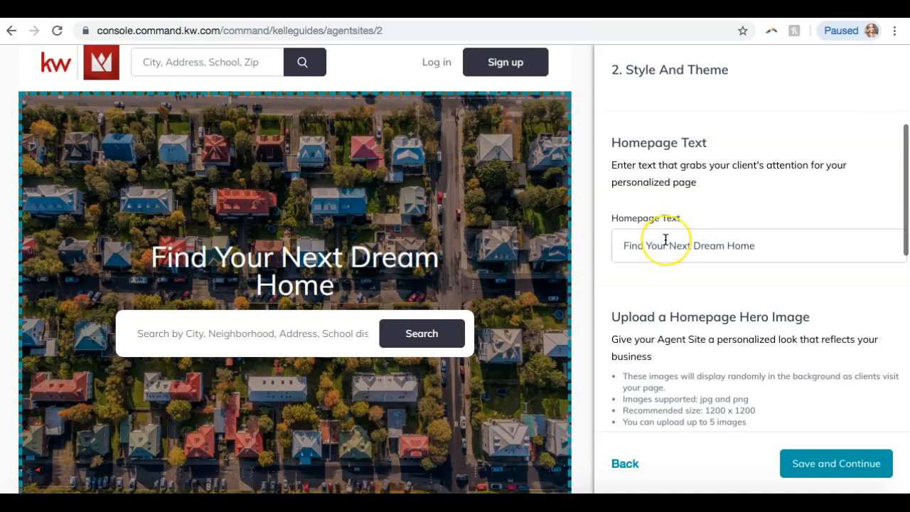
{"action": "left_click", "coordinate": [807, 247]}
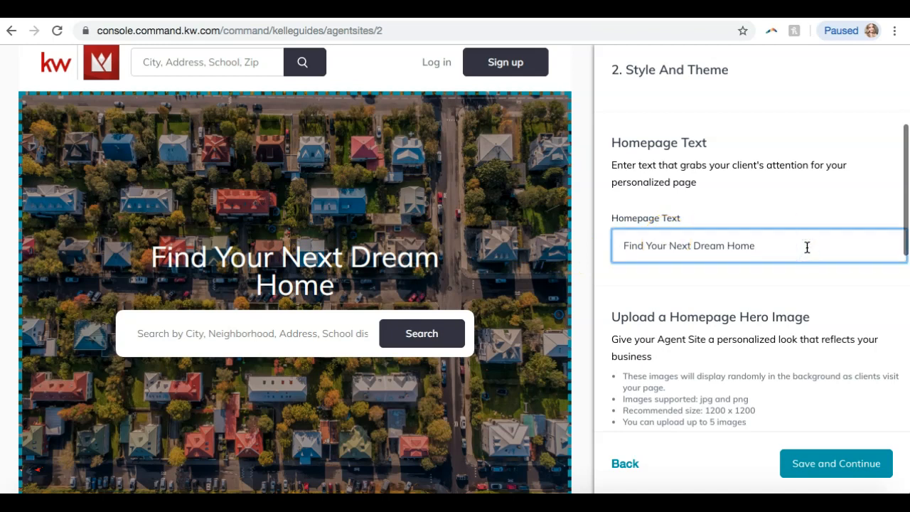
Step: Replace the homepage text with 'Your Search Begins Here'
{"action": "left_click_drag", "start_coordinate": [756, 242], "coordinate": [474, 239]}
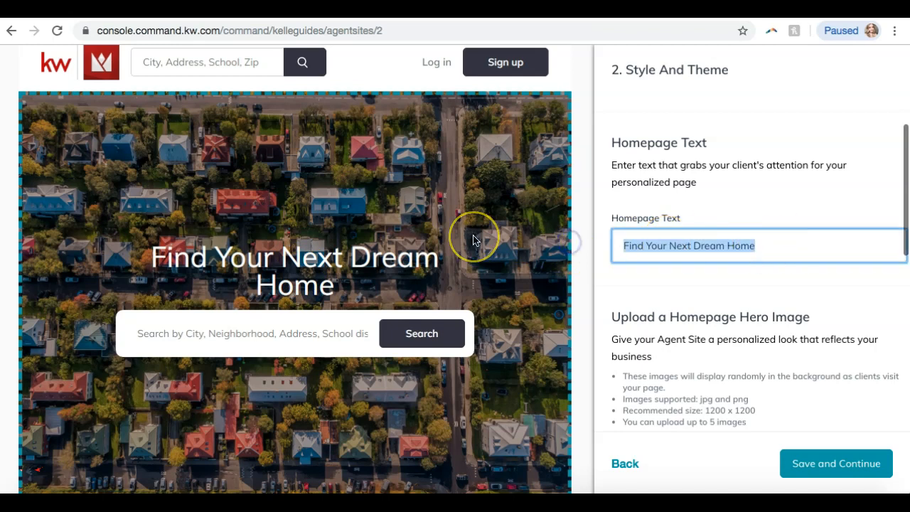
{"action": "type", "text": "Your Search Begin"}
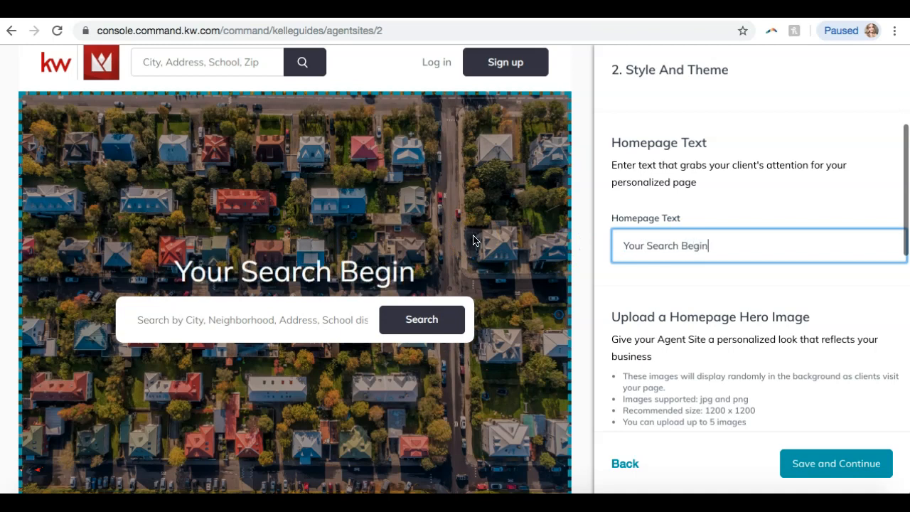
{"action": "type", "text": "s Here"}
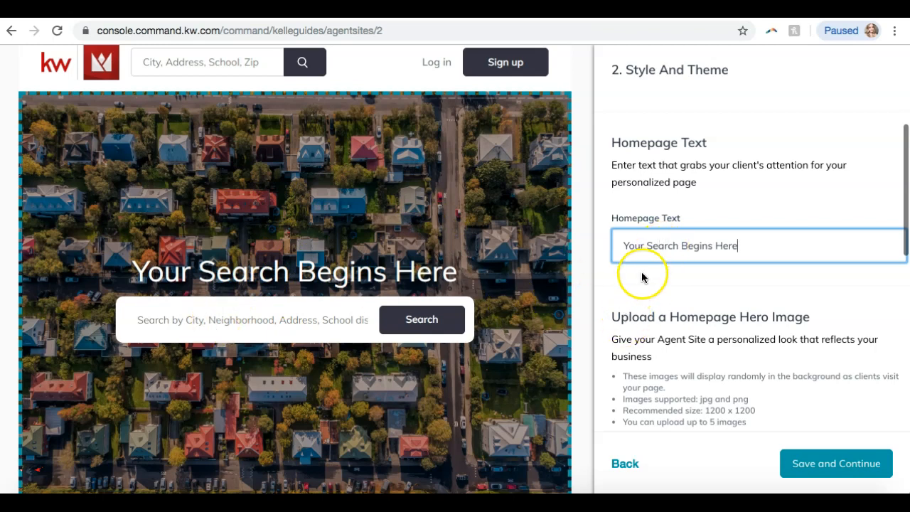
{"action": "scroll", "coordinate": [643, 277], "scroll_direction": "down", "scroll_amount": 3}
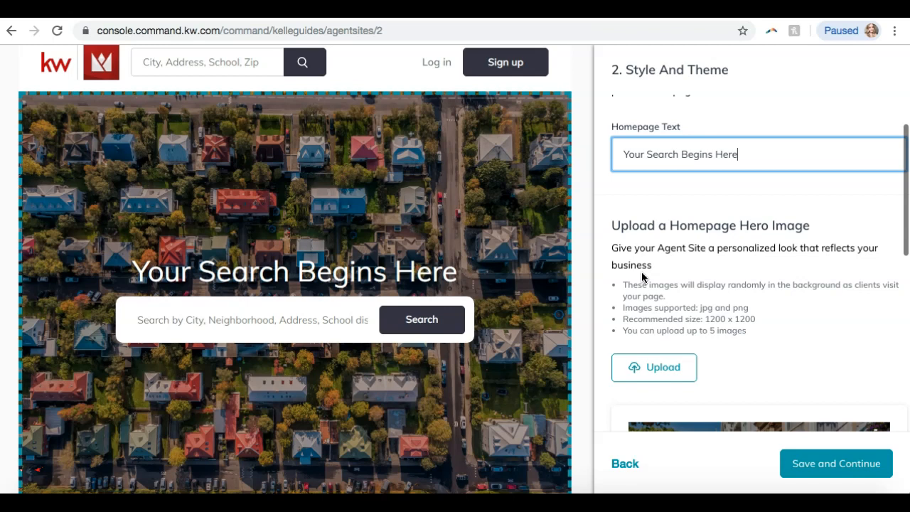
{"action": "left_click", "coordinate": [643, 278]}
{"action": "scroll", "coordinate": [642, 278], "scroll_direction": "down", "scroll_amount": 5}
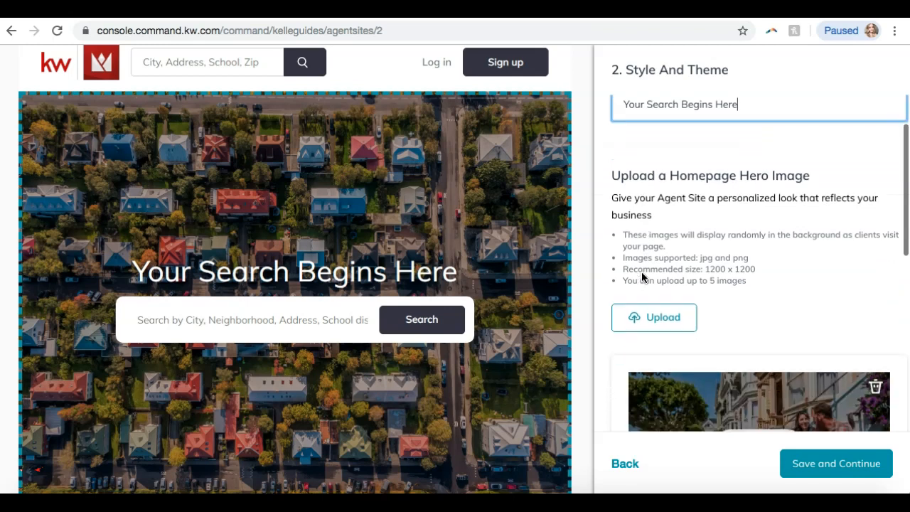
{"action": "scroll", "coordinate": [688, 329], "scroll_direction": "down", "scroll_amount": 10}
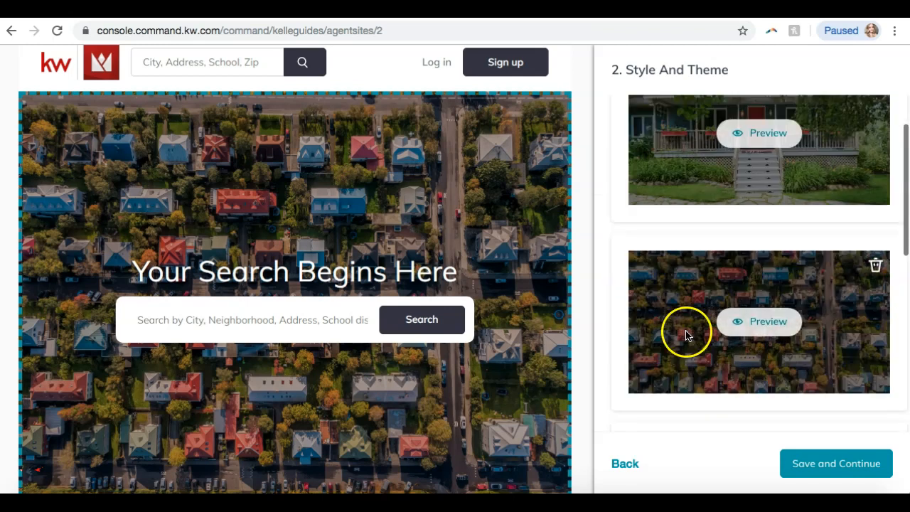
{"action": "scroll", "coordinate": [679, 364], "scroll_direction": "down", "scroll_amount": 4}
{"action": "scroll", "coordinate": [675, 375], "scroll_direction": "up", "scroll_amount": 10}
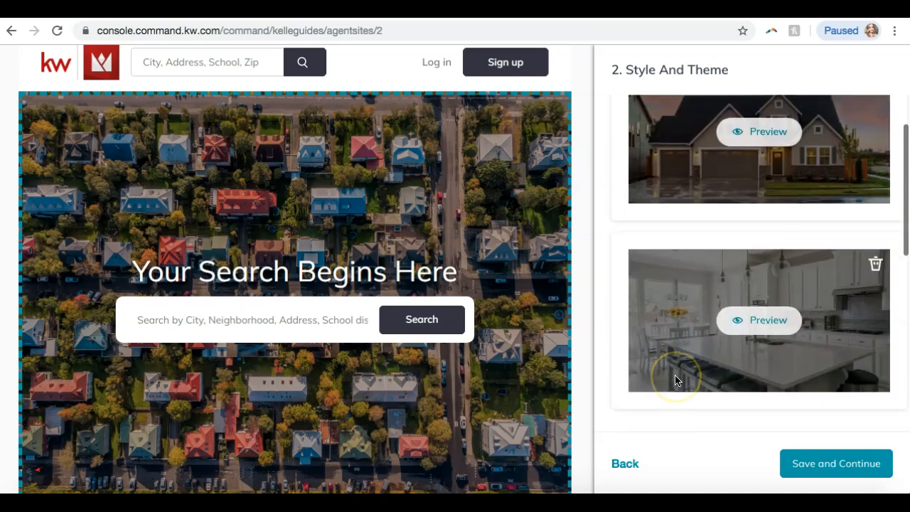
{"action": "scroll", "coordinate": [675, 380], "scroll_direction": "up", "scroll_amount": 5}
{"action": "scroll", "coordinate": [676, 381], "scroll_direction": "down", "scroll_amount": 4}
{"action": "scroll", "coordinate": [675, 377], "scroll_direction": "down", "scroll_amount": 8}
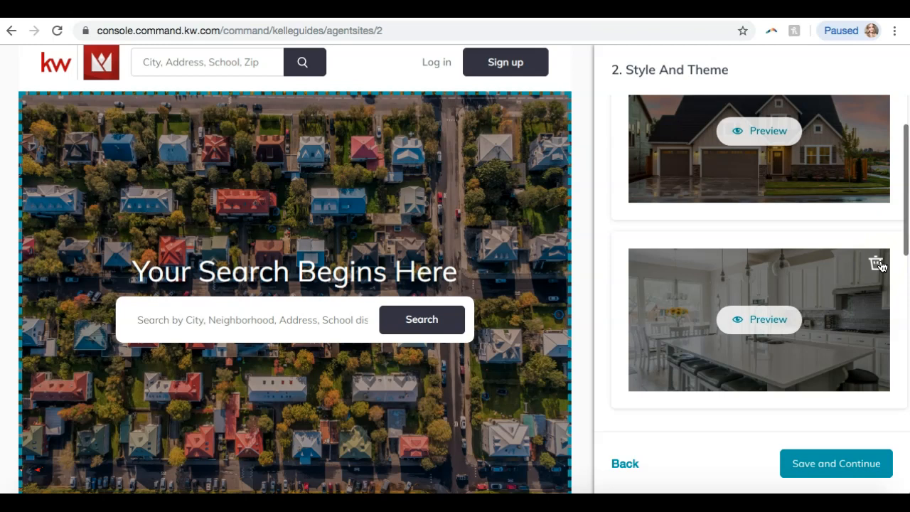
{"action": "left_click", "coordinate": [877, 263]}
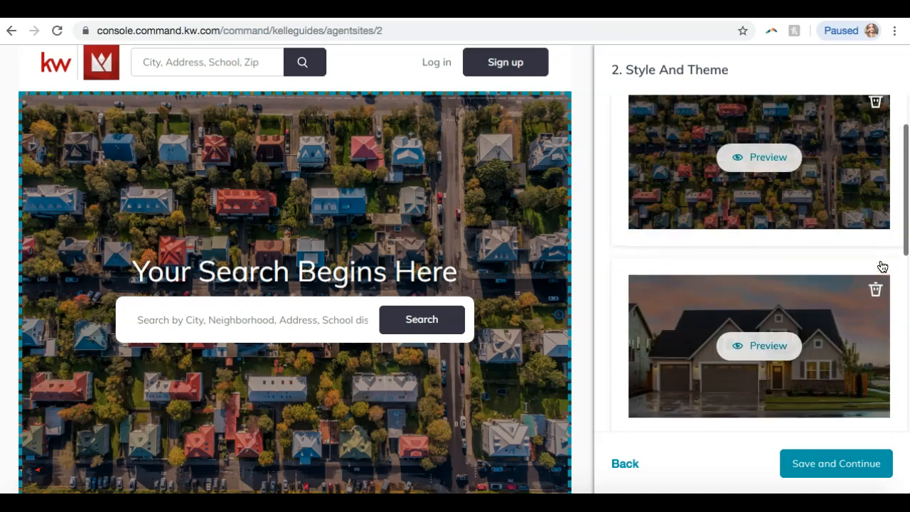
{"action": "scroll", "coordinate": [882, 267], "scroll_direction": "up", "scroll_amount": 4}
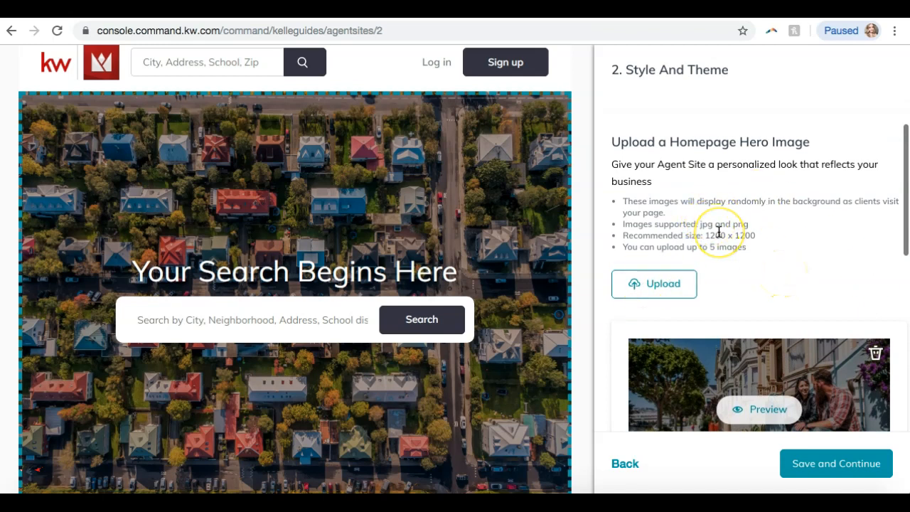
{"action": "scroll", "coordinate": [719, 232], "scroll_direction": "down", "scroll_amount": 2}
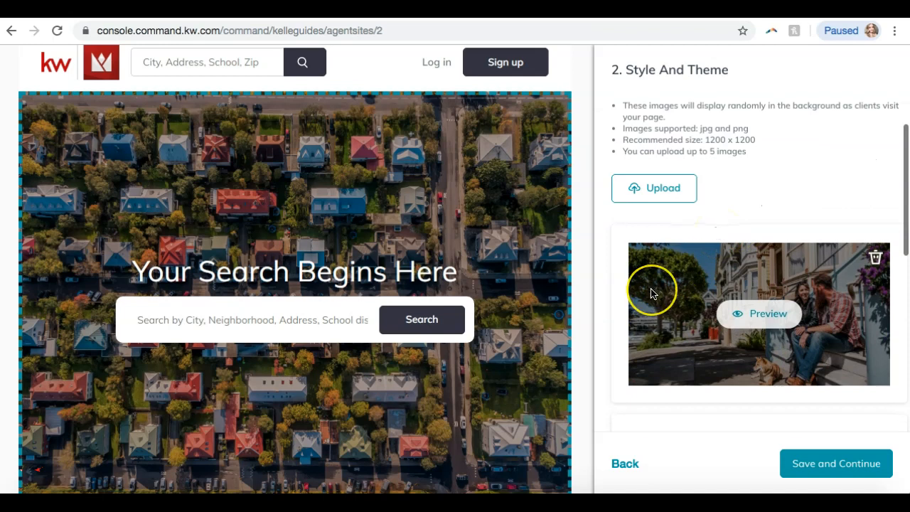
{"action": "scroll", "coordinate": [652, 290], "scroll_direction": "up", "scroll_amount": 1}
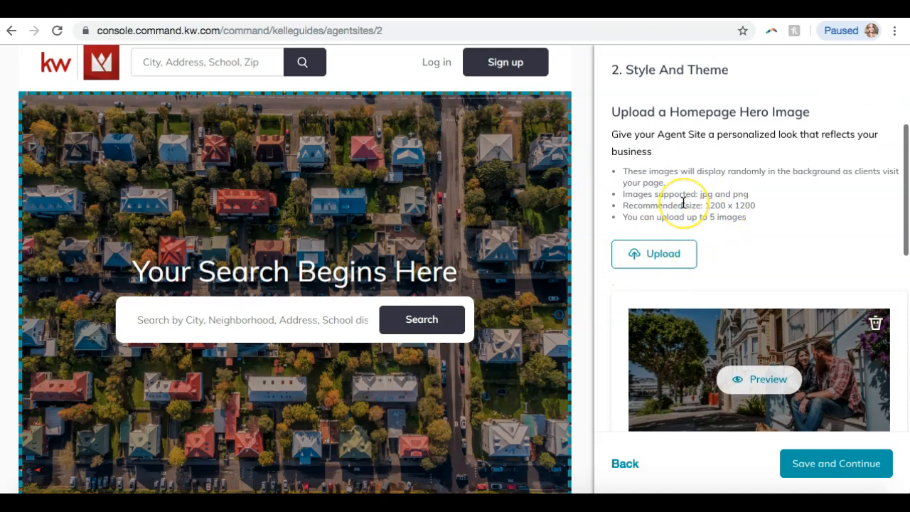
{"action": "scroll", "coordinate": [683, 203], "scroll_direction": "down", "scroll_amount": 5}
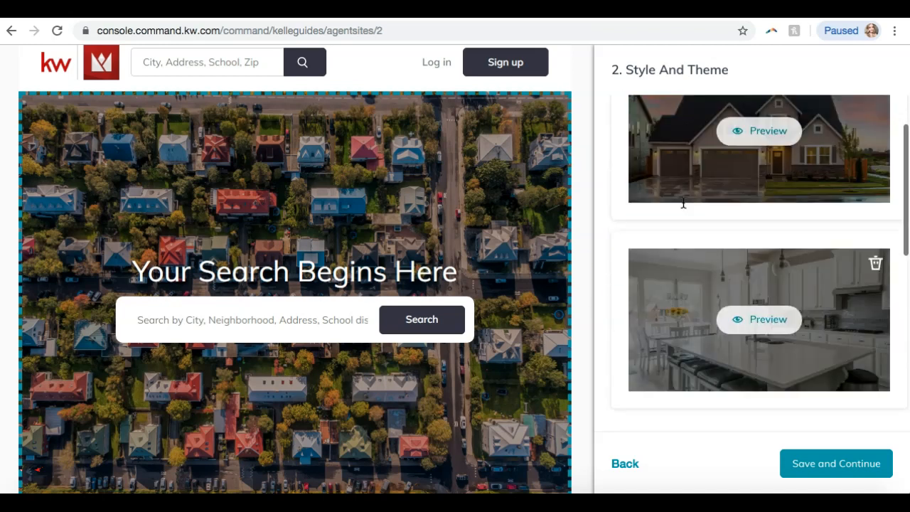
Step: Preview the kitchen photo and other hero image cards alongside the KW Red Theme
{"action": "left_click", "coordinate": [755, 321]}
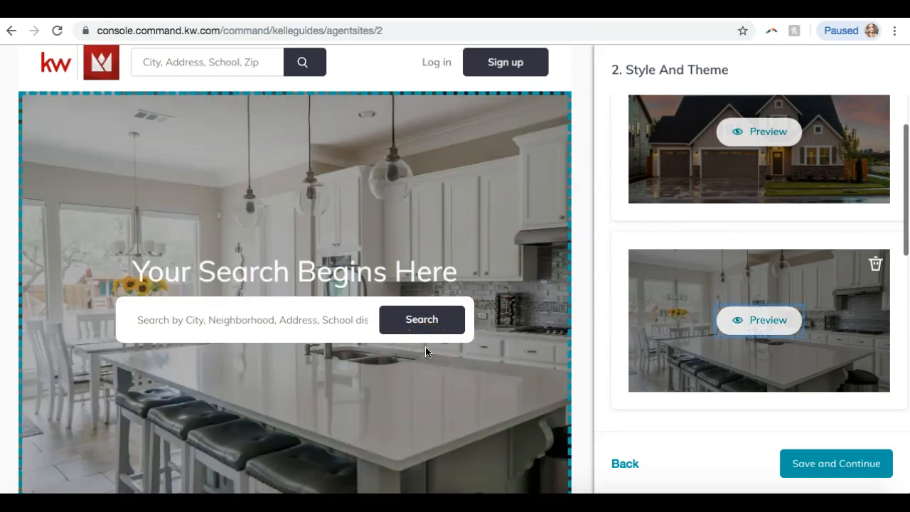
{"action": "scroll", "coordinate": [427, 349], "scroll_direction": "down", "scroll_amount": 2}
{"action": "scroll", "coordinate": [427, 349], "scroll_direction": "up", "scroll_amount": 3}
{"action": "left_click", "coordinate": [589, 298]}
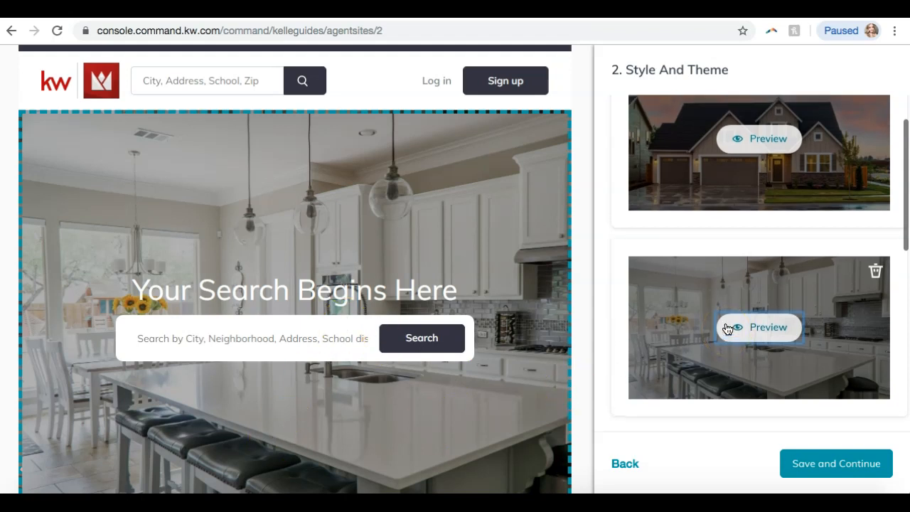
{"action": "scroll", "coordinate": [727, 328], "scroll_direction": "up", "scroll_amount": 10}
{"action": "scroll", "coordinate": [726, 328], "scroll_direction": "up", "scroll_amount": 5}
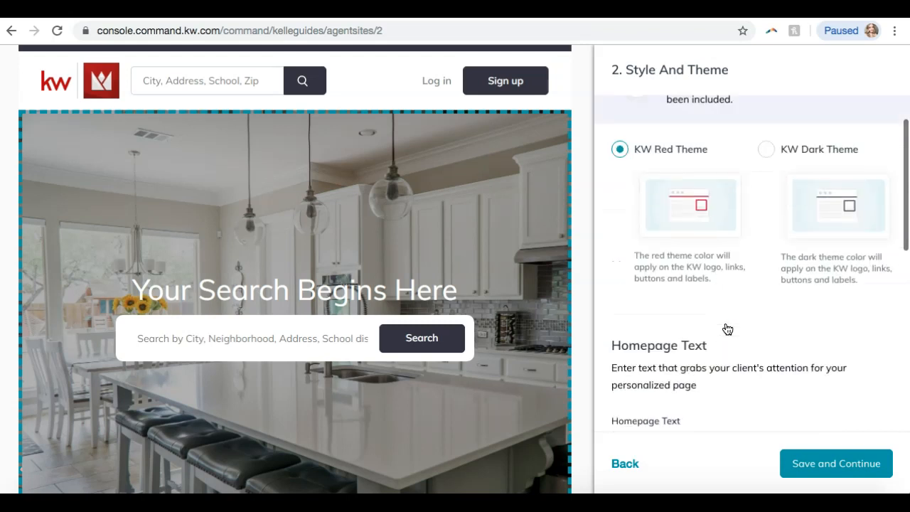
{"action": "left_click", "coordinate": [612, 237]}
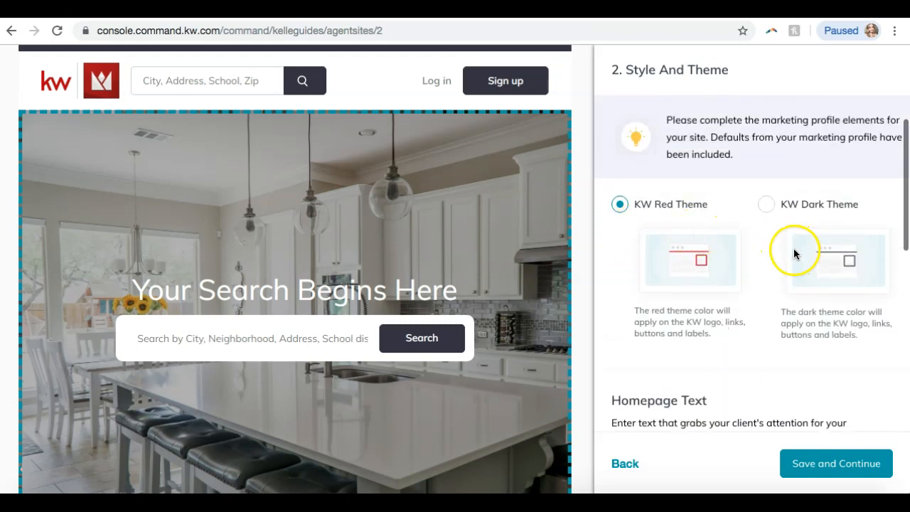
Step: Keep the current theme, homepage text and hero images and save the Style and Theme step
{"action": "scroll", "coordinate": [790, 254], "scroll_direction": "down", "scroll_amount": 3}
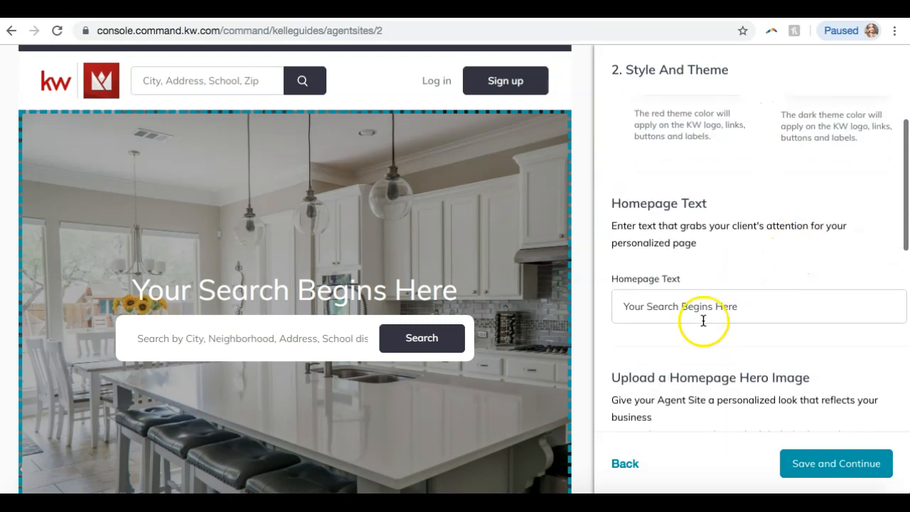
{"action": "scroll", "coordinate": [704, 321], "scroll_direction": "down", "scroll_amount": 3}
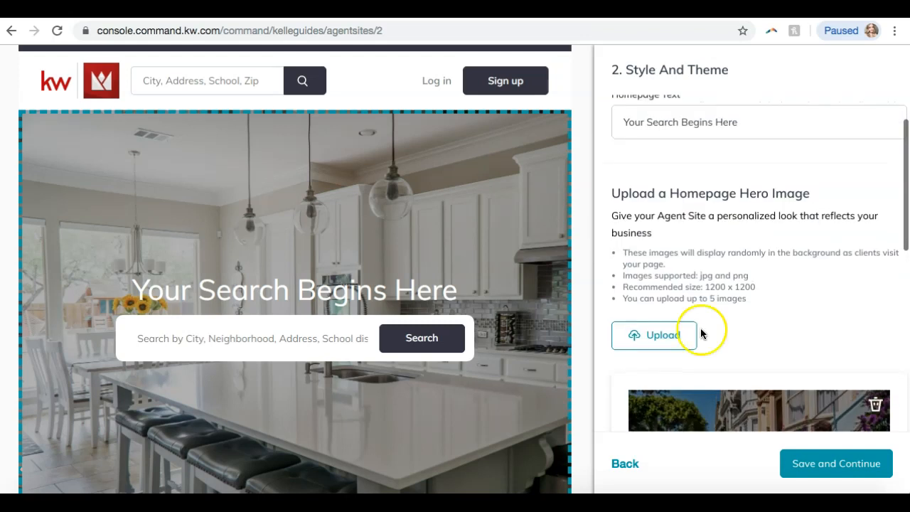
{"action": "scroll", "coordinate": [702, 327], "scroll_direction": "down", "scroll_amount": 8}
{"action": "scroll", "coordinate": [700, 337], "scroll_direction": "down", "scroll_amount": 10}
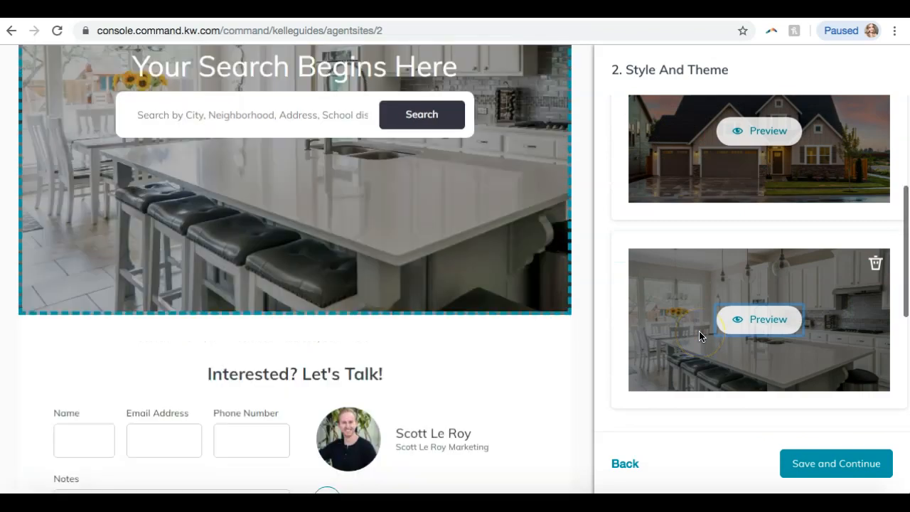
{"action": "scroll", "coordinate": [500, 258], "scroll_direction": "up", "scroll_amount": 6}
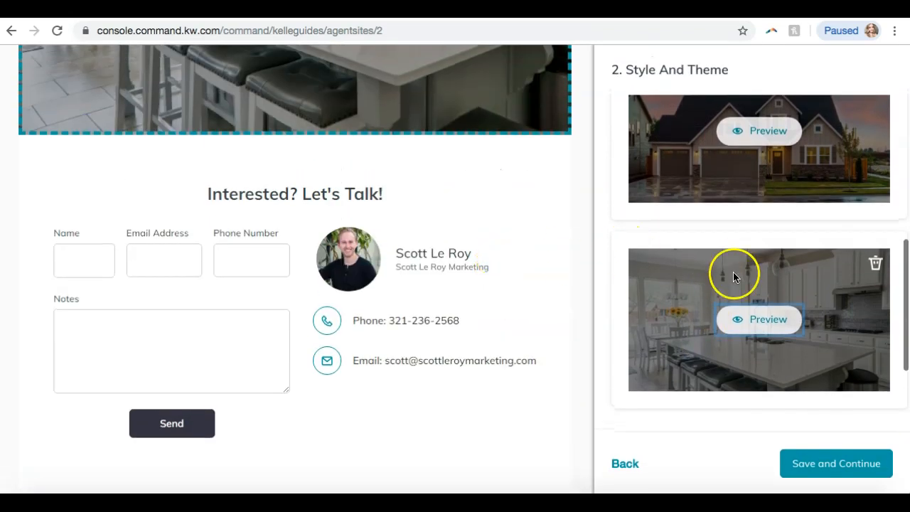
{"action": "left_click", "coordinate": [812, 470]}
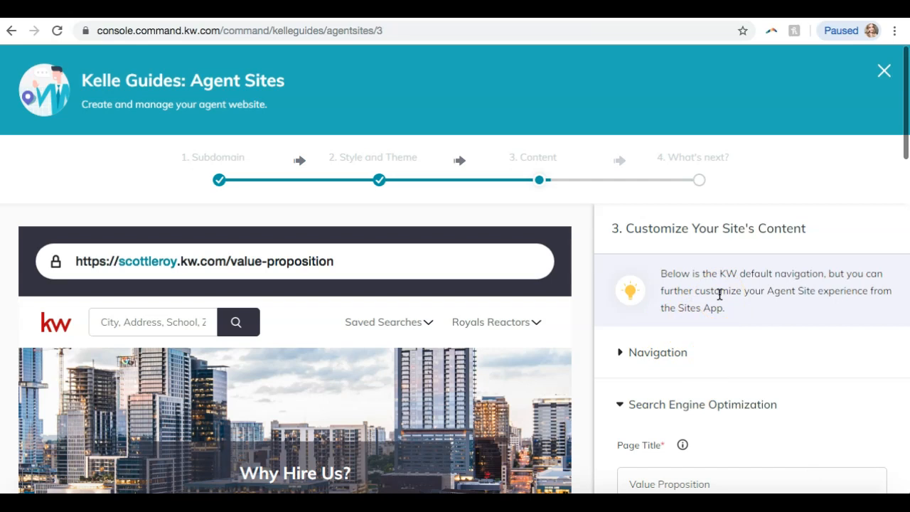
Step: Expand Navigation to show the Home, Company Profile, About Me and Contact Us pages
{"action": "scroll", "coordinate": [720, 294], "scroll_direction": "down", "scroll_amount": 2}
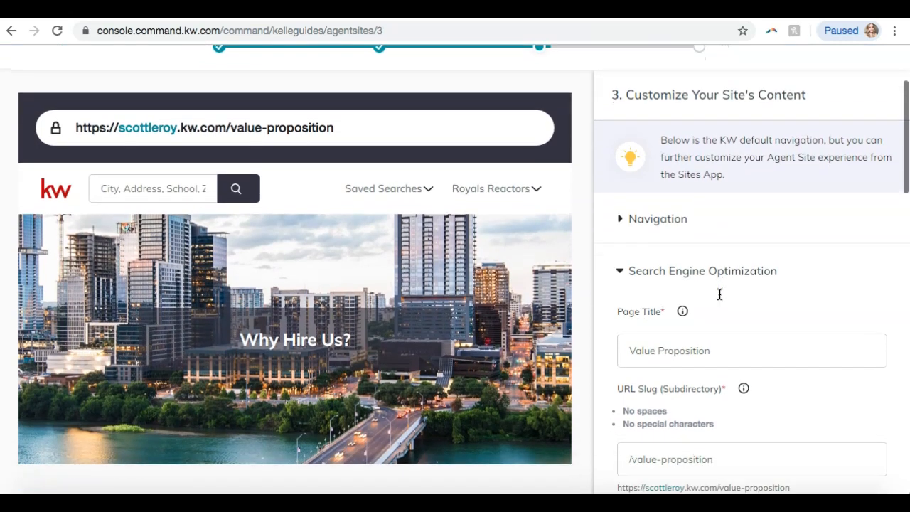
{"action": "left_click", "coordinate": [662, 220]}
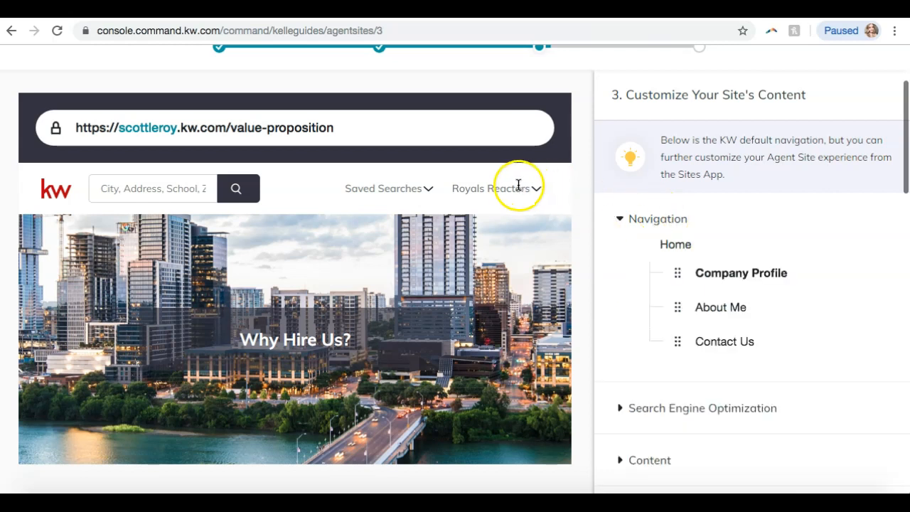
Step: Move Company Profile below About Me and back to the top, then expand Search Engine Optimization
{"action": "left_click", "coordinate": [538, 191]}
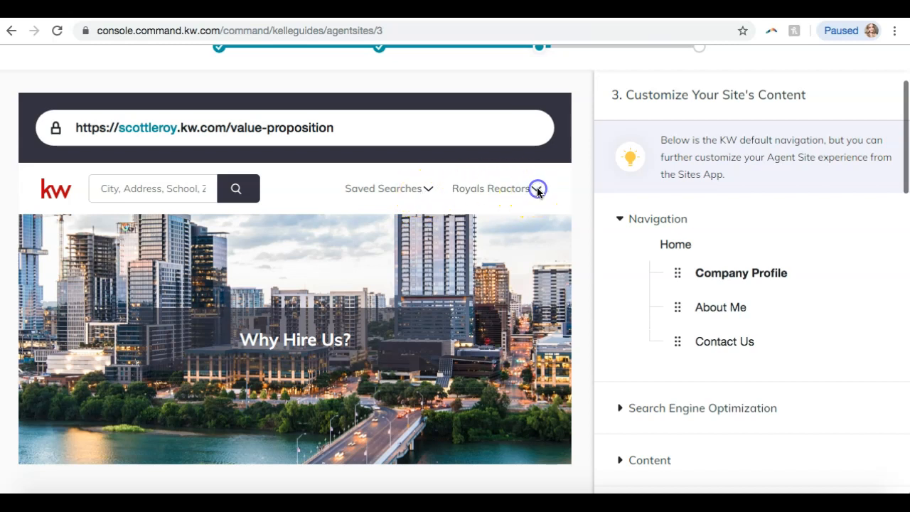
{"action": "left_click", "coordinate": [488, 190]}
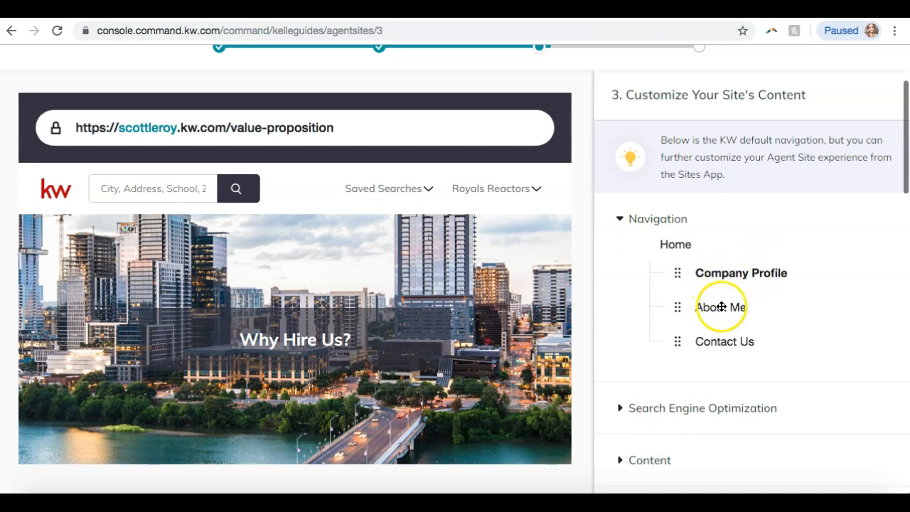
{"action": "left_click_drag", "start_coordinate": [711, 272], "coordinate": [716, 307]}
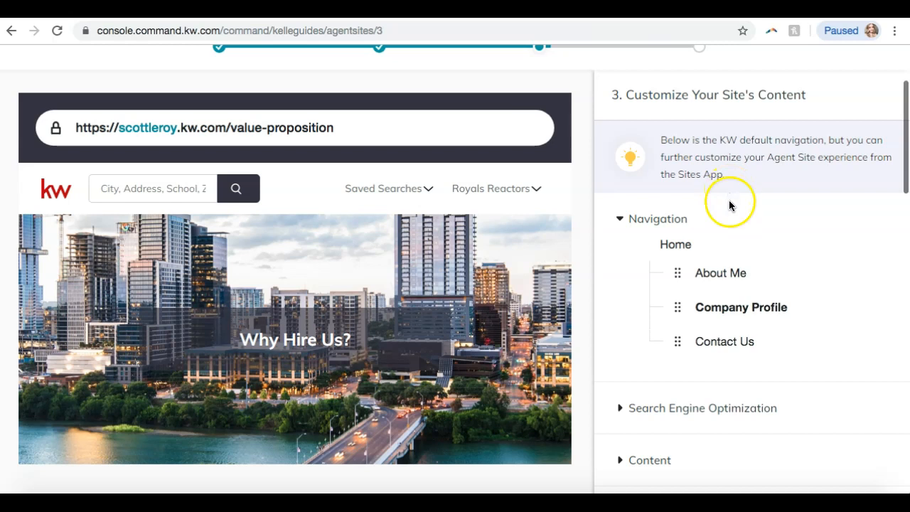
{"action": "left_click_drag", "start_coordinate": [712, 308], "coordinate": [717, 275]}
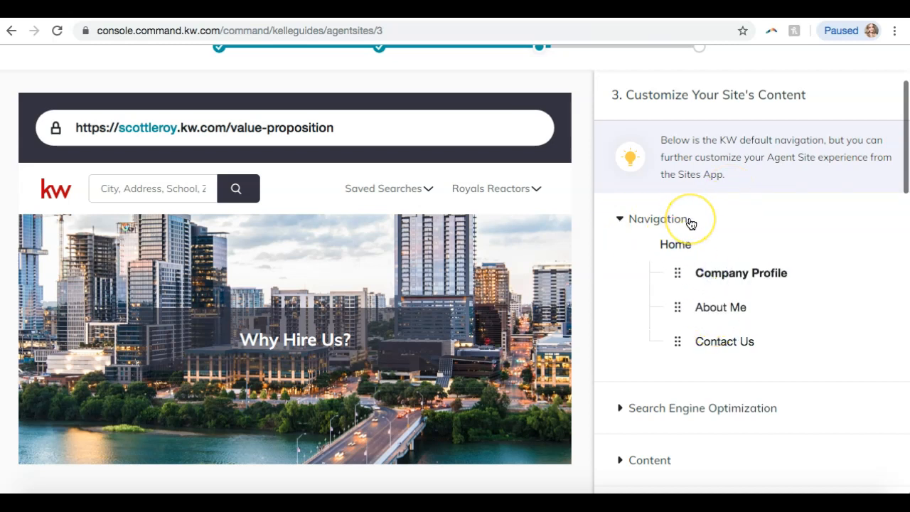
{"action": "scroll", "coordinate": [690, 223], "scroll_direction": "down", "scroll_amount": 4}
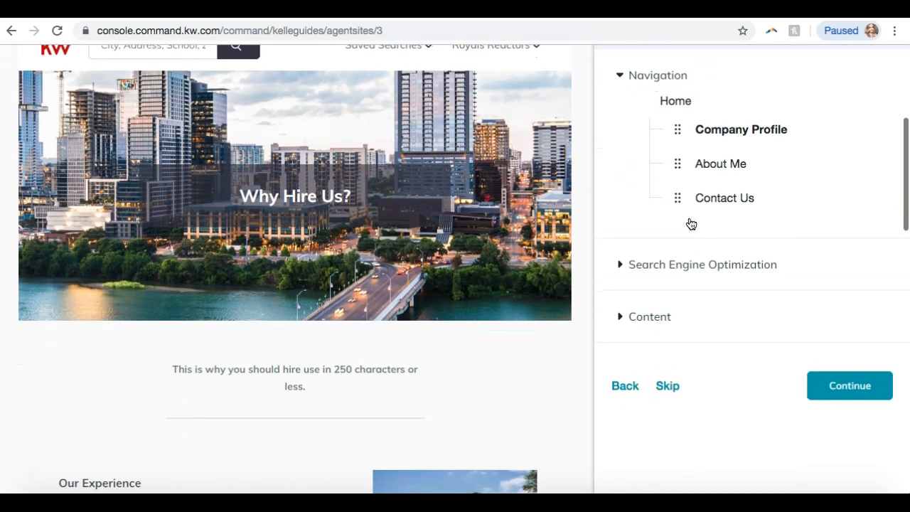
{"action": "left_click", "coordinate": [676, 265]}
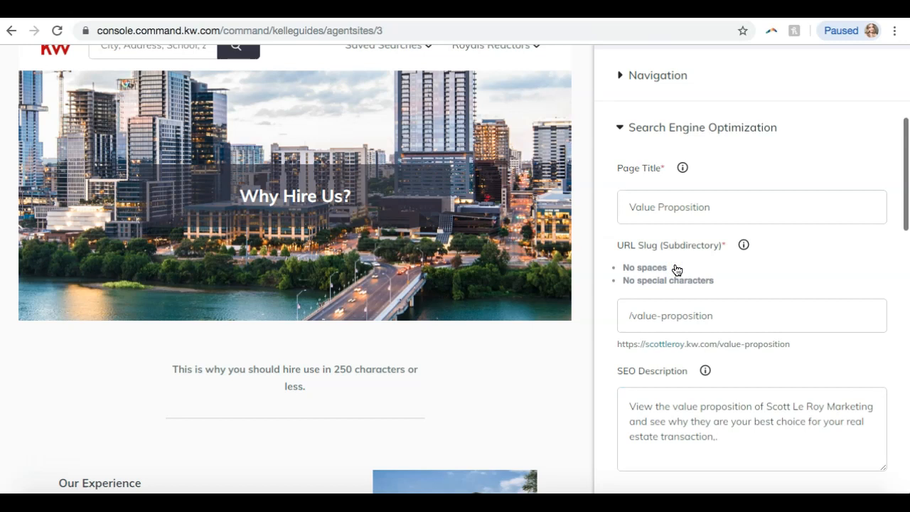
{"action": "scroll", "coordinate": [677, 269], "scroll_direction": "down", "scroll_amount": 3}
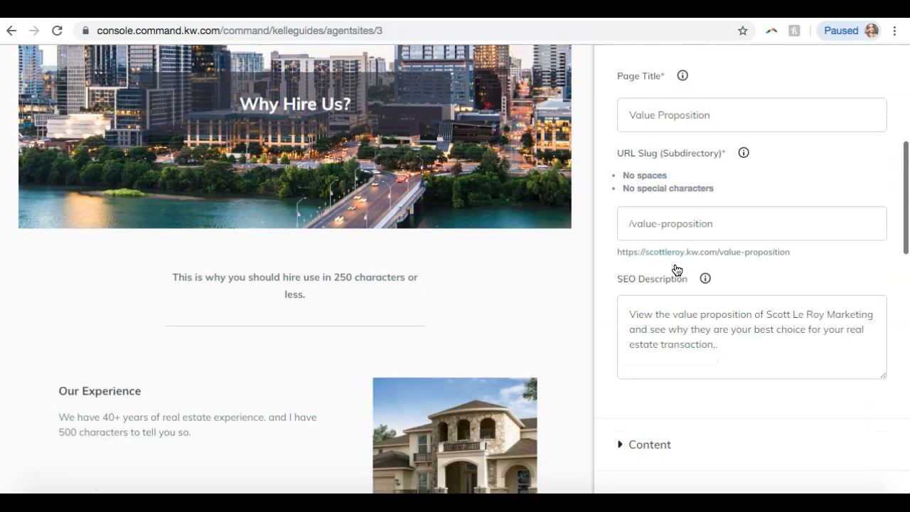
{"action": "scroll", "coordinate": [676, 269], "scroll_direction": "up", "scroll_amount": 4}
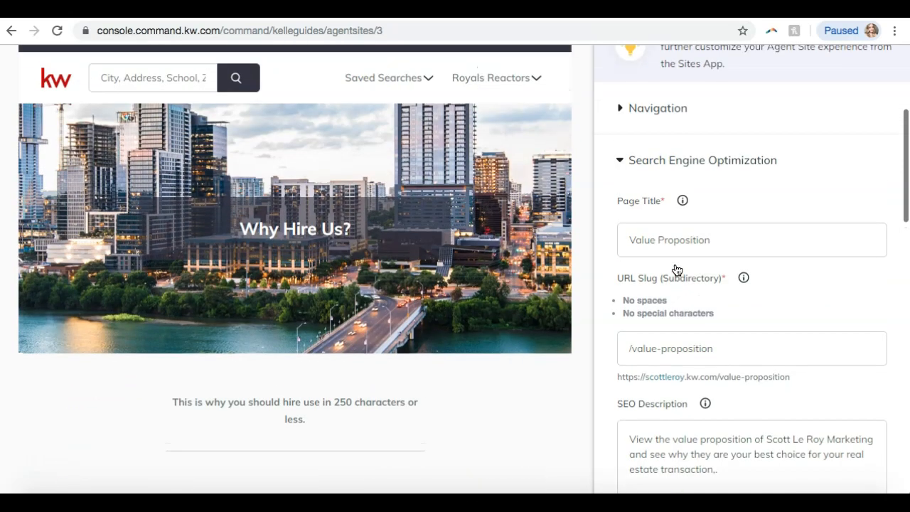
{"action": "scroll", "coordinate": [451, 248], "scroll_direction": "up", "scroll_amount": 2}
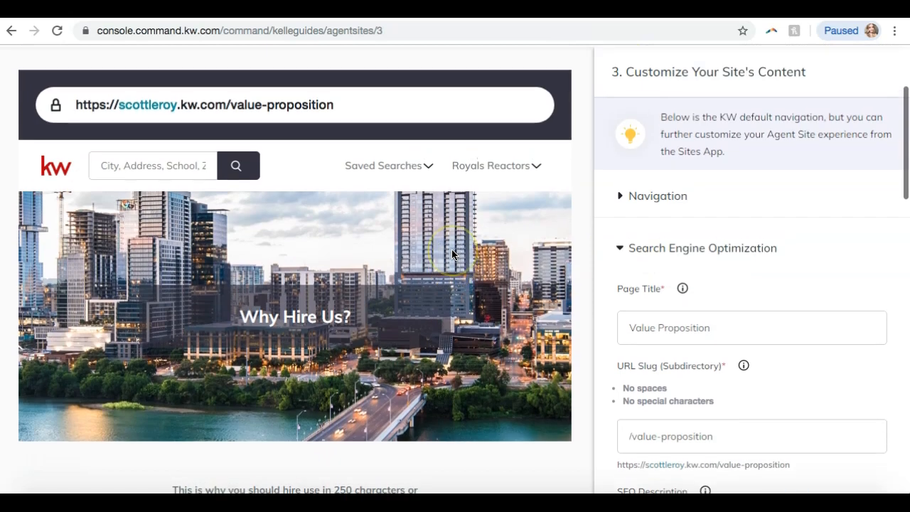
{"action": "left_click", "coordinate": [646, 197]}
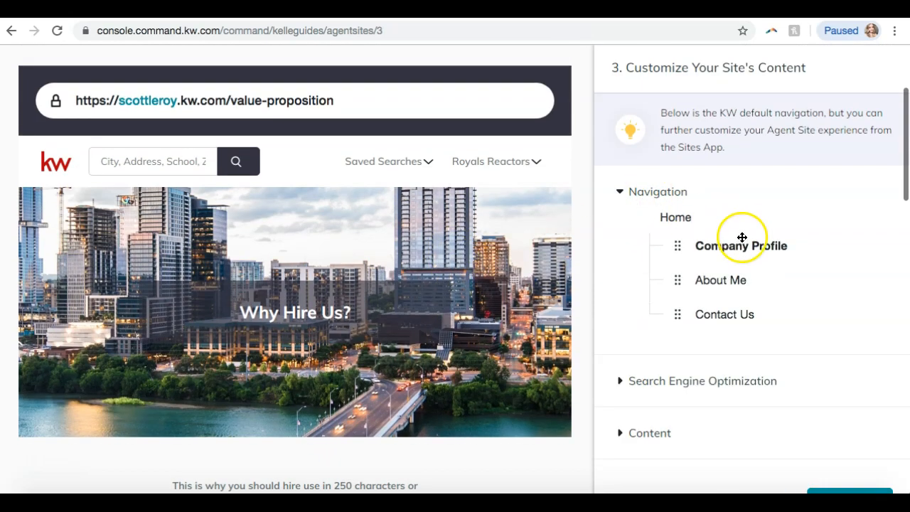
{"action": "left_click", "coordinate": [675, 379]}
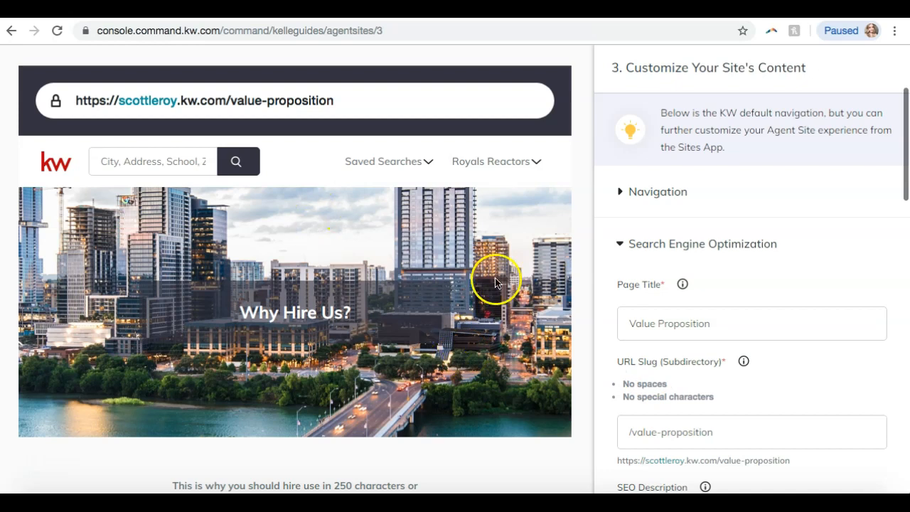
{"action": "scroll", "coordinate": [746, 261], "scroll_direction": "down", "scroll_amount": 5}
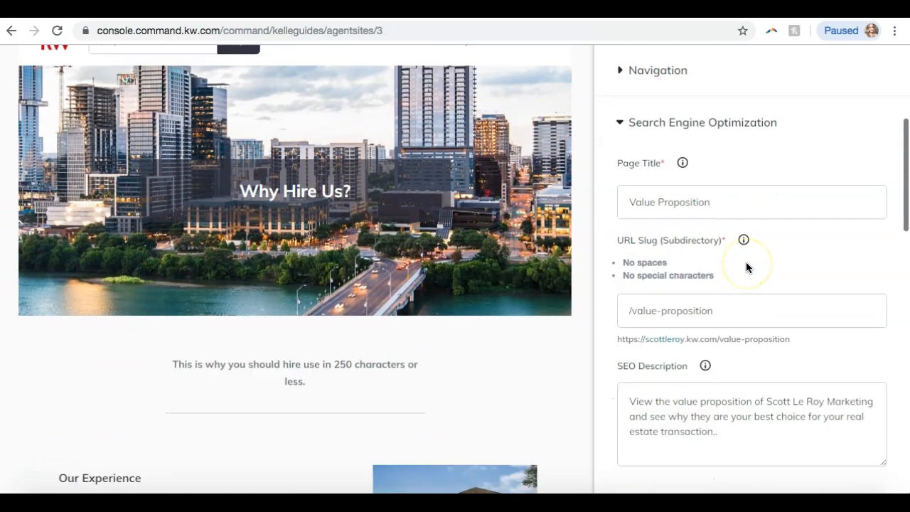
{"action": "scroll", "coordinate": [743, 270], "scroll_direction": "up", "scroll_amount": 4}
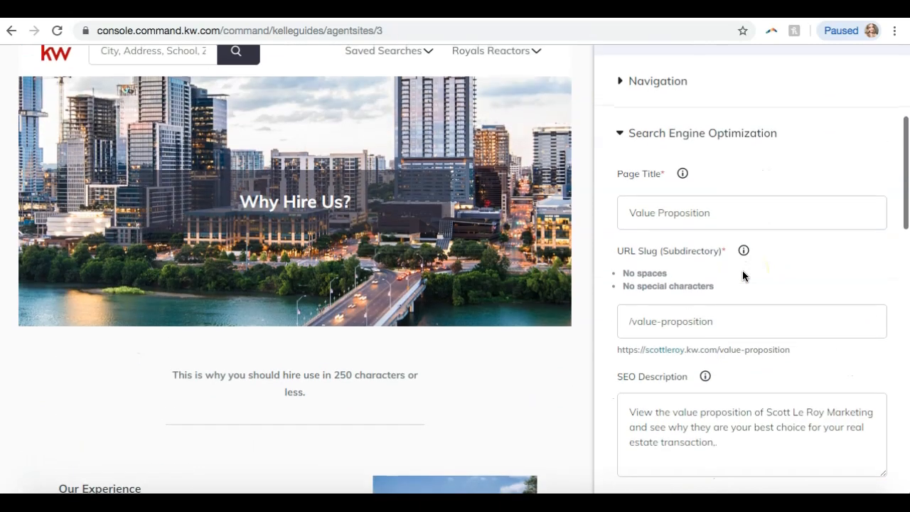
{"action": "scroll", "coordinate": [743, 270], "scroll_direction": "down", "scroll_amount": 1}
{"action": "scroll", "coordinate": [743, 271], "scroll_direction": "up", "scroll_amount": 1}
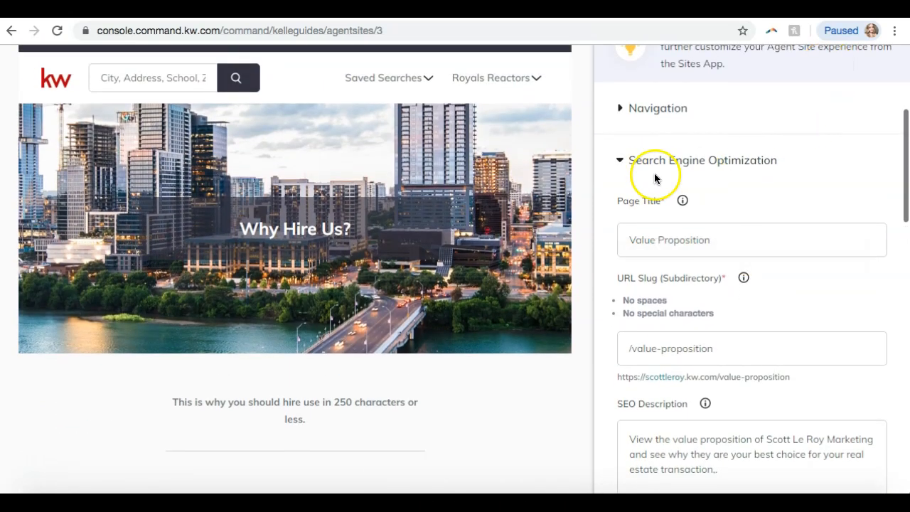
{"action": "scroll", "coordinate": [590, 178], "scroll_direction": "up", "scroll_amount": 2}
{"action": "scroll", "coordinate": [567, 179], "scroll_direction": "up", "scroll_amount": 1}
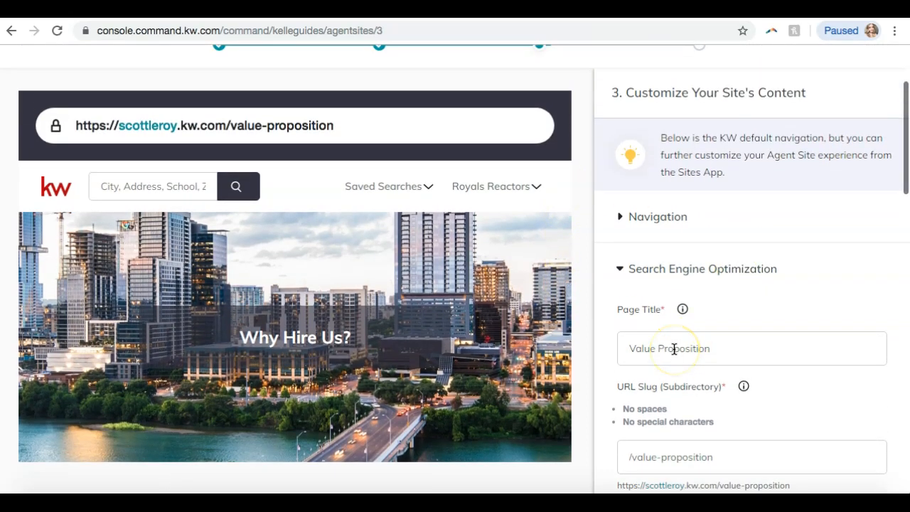
{"action": "scroll", "coordinate": [675, 349], "scroll_direction": "up", "scroll_amount": 1}
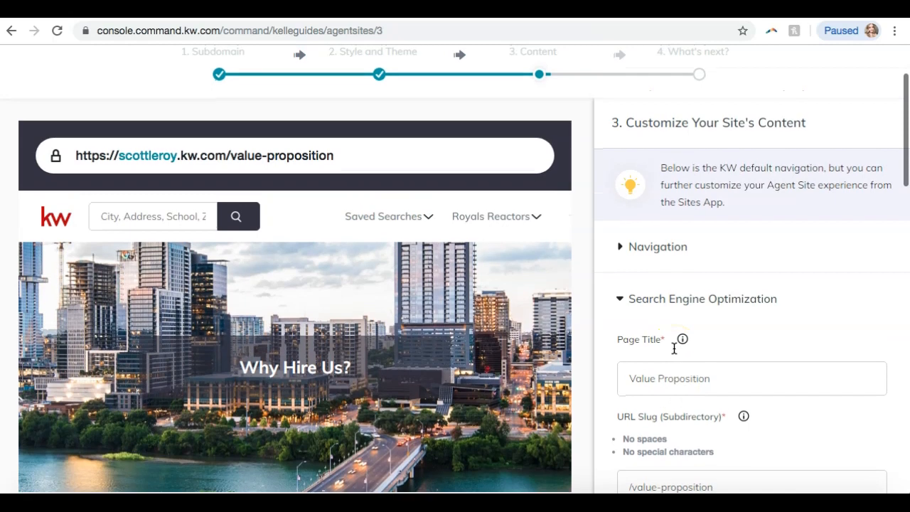
{"action": "triple_click", "coordinate": [715, 374]}
{"action": "type", "text": "Company "}
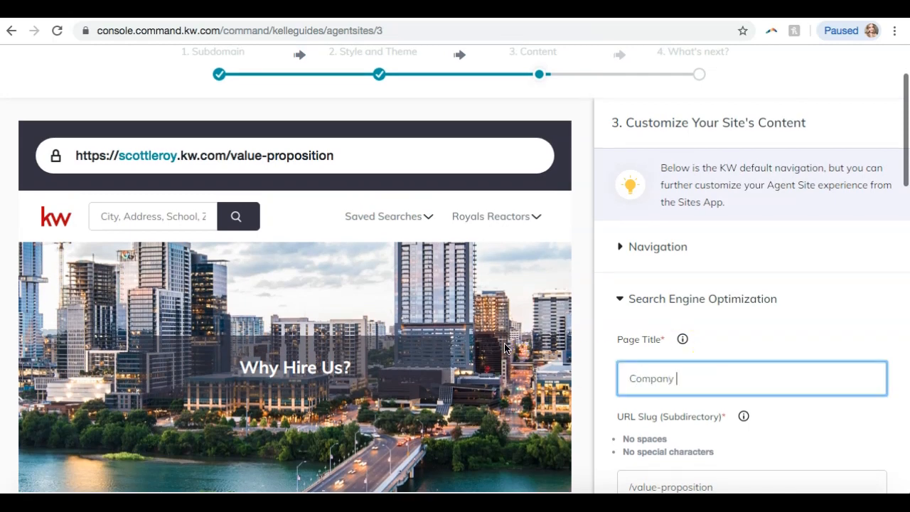
{"action": "type", "text": "Profile"}
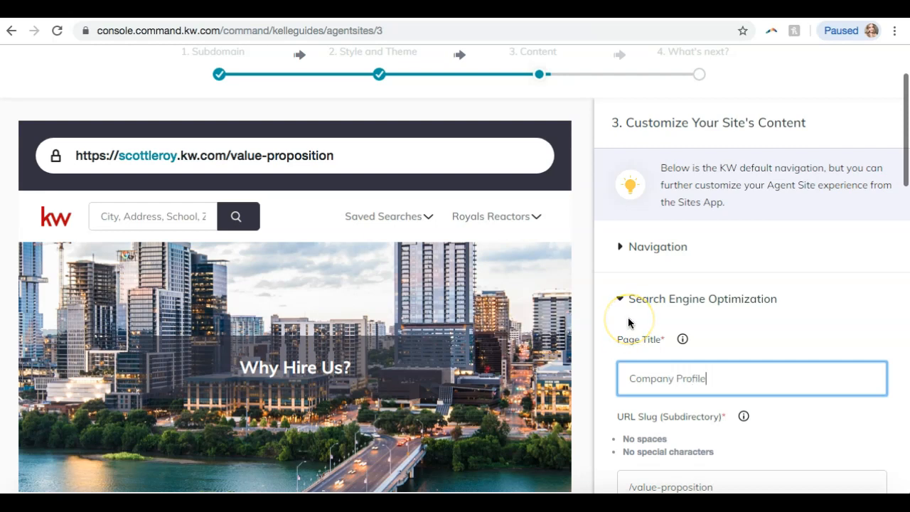
{"action": "scroll", "coordinate": [629, 323], "scroll_direction": "up", "scroll_amount": 1}
{"action": "scroll", "coordinate": [629, 323], "scroll_direction": "down", "scroll_amount": 3}
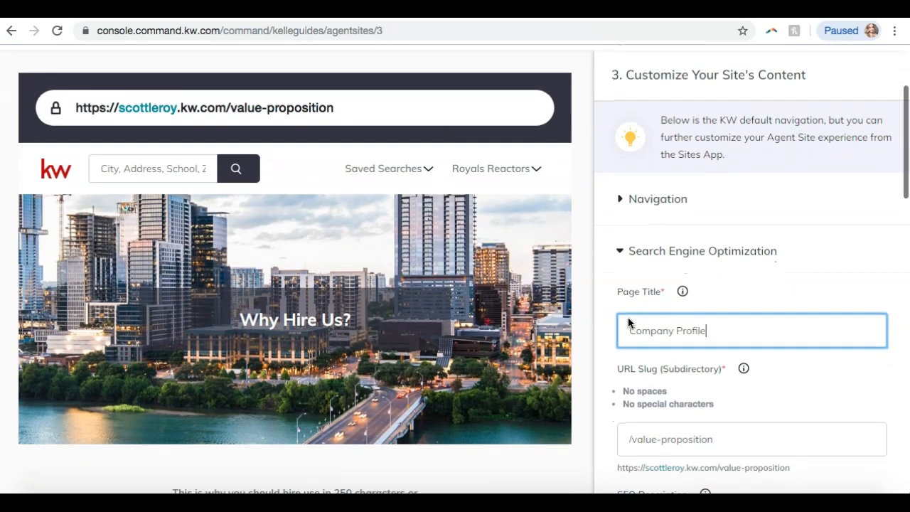
{"action": "scroll", "coordinate": [629, 320], "scroll_direction": "down", "scroll_amount": 1}
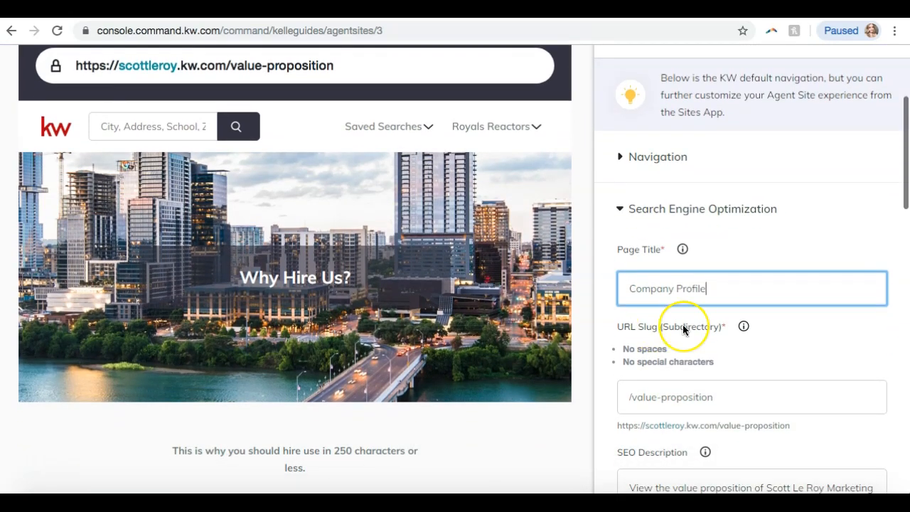
{"action": "scroll", "coordinate": [683, 324], "scroll_direction": "down", "scroll_amount": 3}
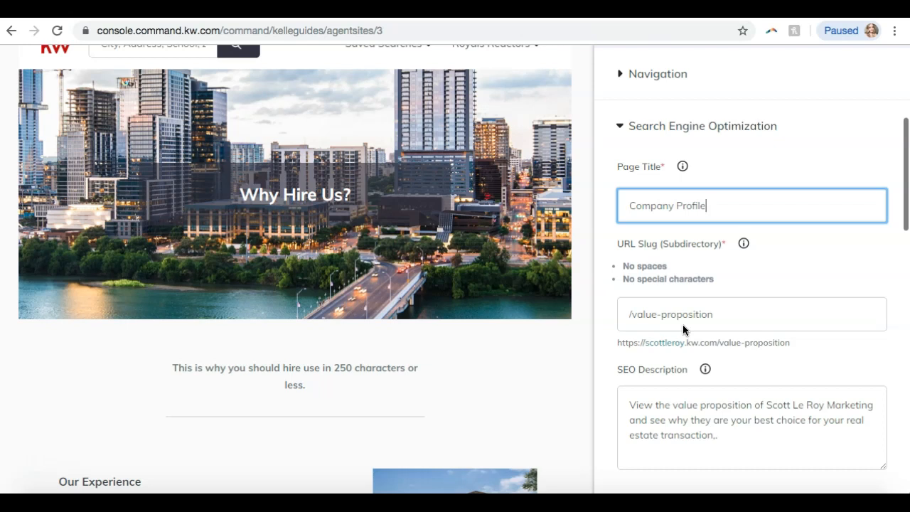
Step: Replace the 'value-proposition' URL slug with 'company-profile' and confirm the edit
{"action": "left_click_drag", "start_coordinate": [697, 317], "coordinate": [579, 311]}
{"action": "key", "text": "BackSpace"}
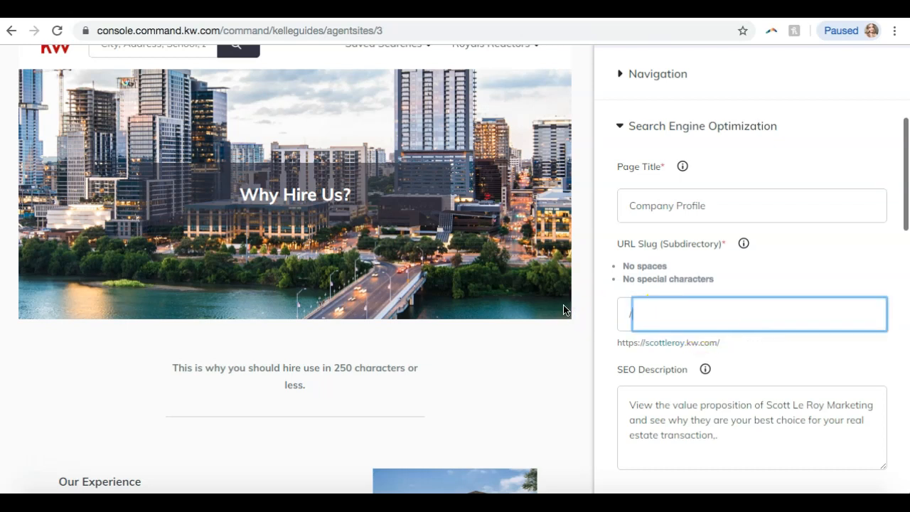
{"action": "type", "text": "company-profile"}
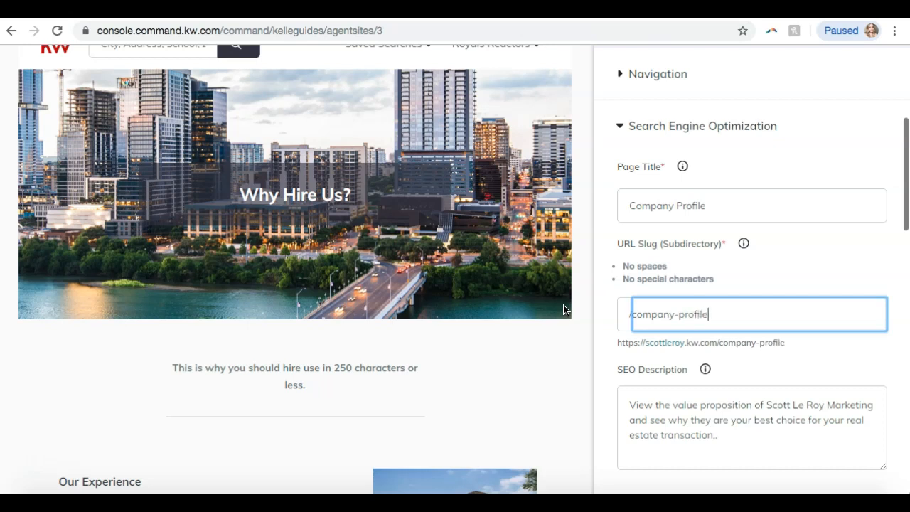
{"action": "left_click", "coordinate": [690, 273]}
{"action": "left_click", "coordinate": [699, 260]}
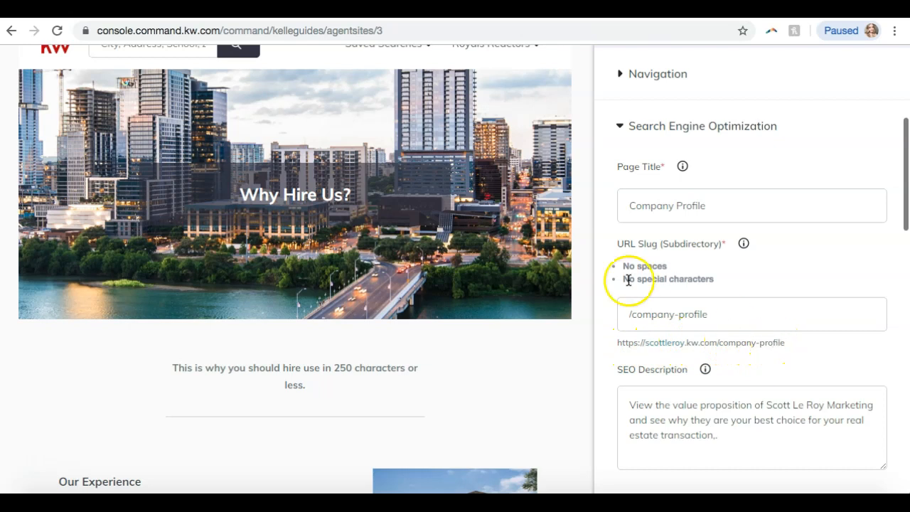
{"action": "scroll", "coordinate": [449, 295], "scroll_direction": "up", "scroll_amount": 1}
{"action": "scroll", "coordinate": [450, 295], "scroll_direction": "down", "scroll_amount": 1}
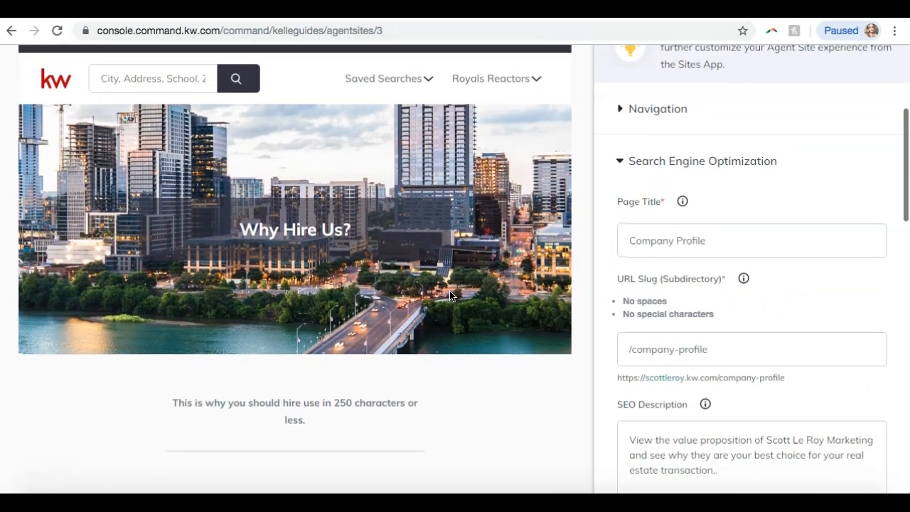
{"action": "scroll", "coordinate": [596, 290], "scroll_direction": "down", "scroll_amount": 3}
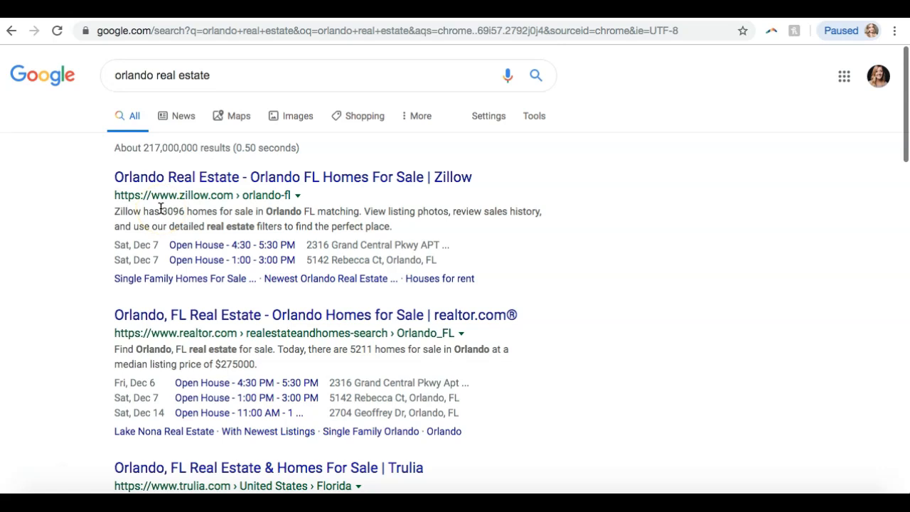
Step: Bring up the Google 'orlando real estate' results to compare top listing titles
{"action": "left_click", "coordinate": [260, 178]}
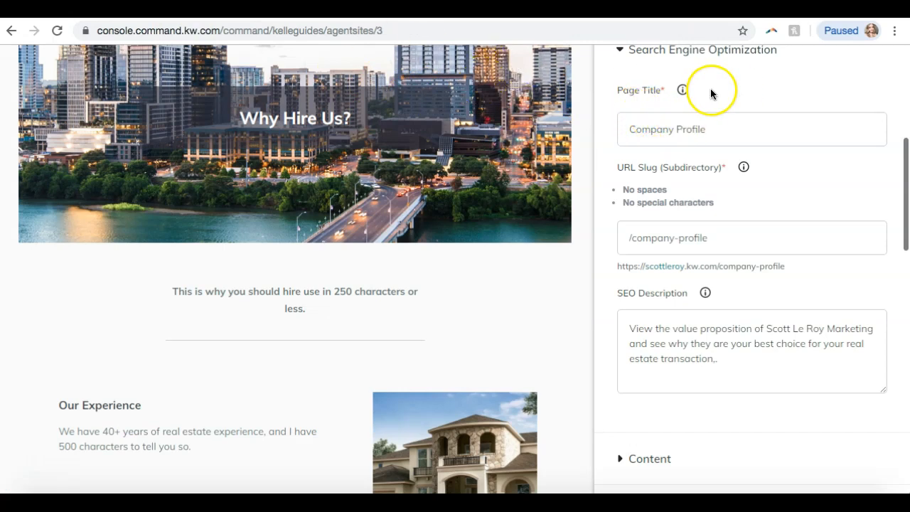
Step: Prefix the page title with the agent's name and a dash before 'Company Profile'
{"action": "left_click", "coordinate": [632, 129]}
{"action": "type", "text": "Scott Le Roy"}
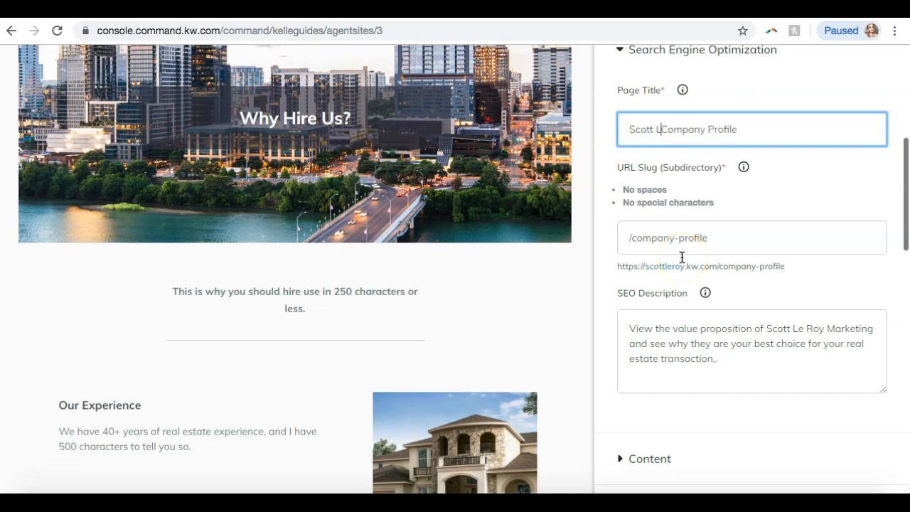
{"action": "type", "text": " -"}
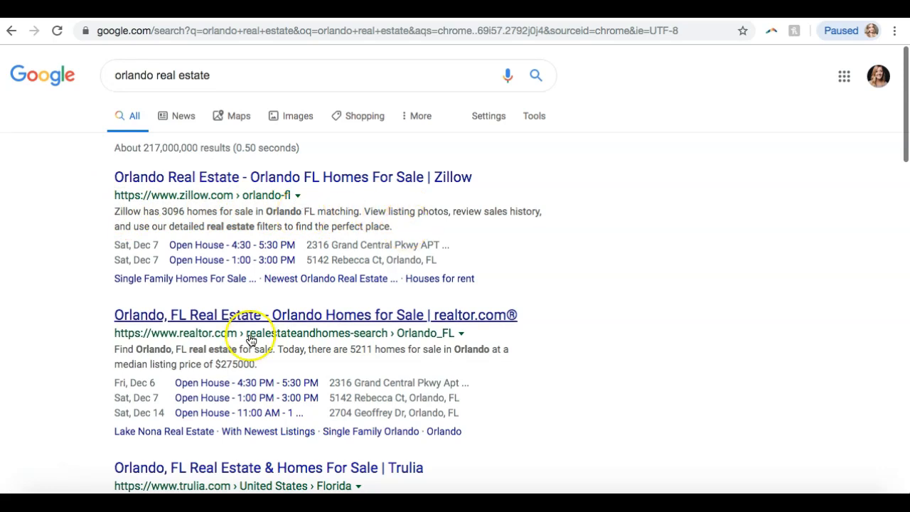
Step: Scroll through the Google 'orlando real estate' results for Zillow, realtor.com, Trulia and Redfin
{"action": "scroll", "coordinate": [250, 340], "scroll_direction": "down", "scroll_amount": 3}
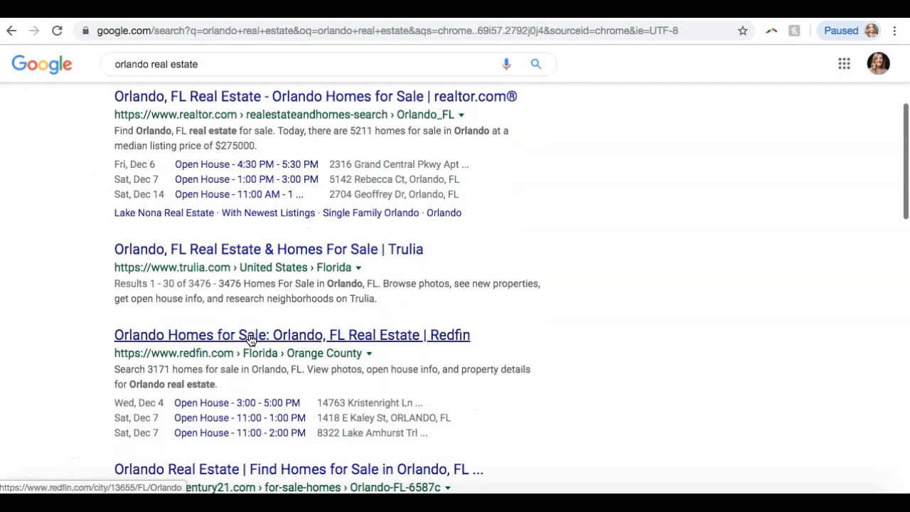
{"action": "scroll", "coordinate": [246, 339], "scroll_direction": "up", "scroll_amount": 3}
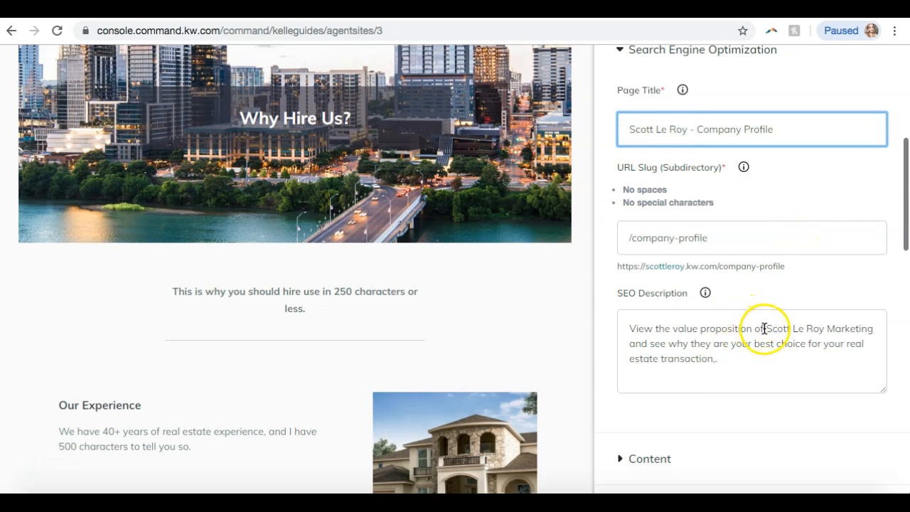
Step: Replace 'View the value proposition of' with 'Learn more about' in the SEO description
{"action": "left_click_drag", "start_coordinate": [765, 328], "coordinate": [585, 332]}
{"action": "type", "text": "Learn more about"}
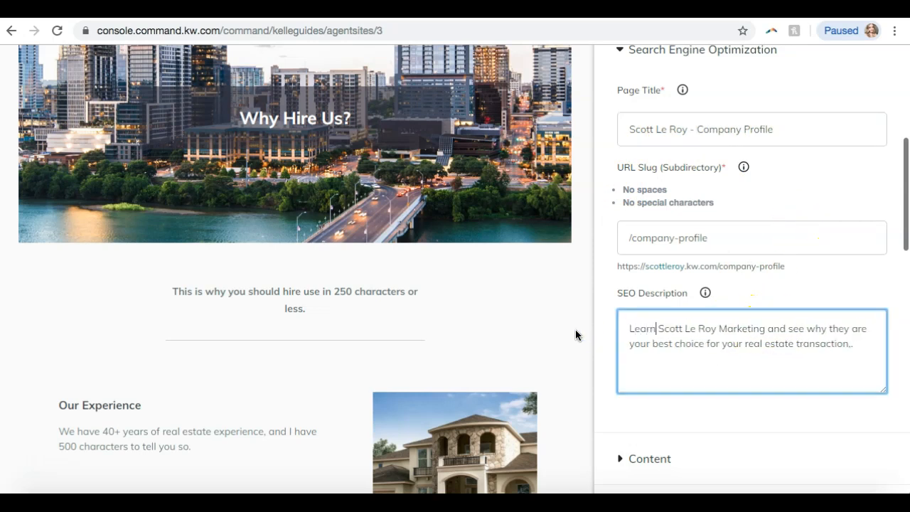
{"action": "key", "text": "BackSpace"}
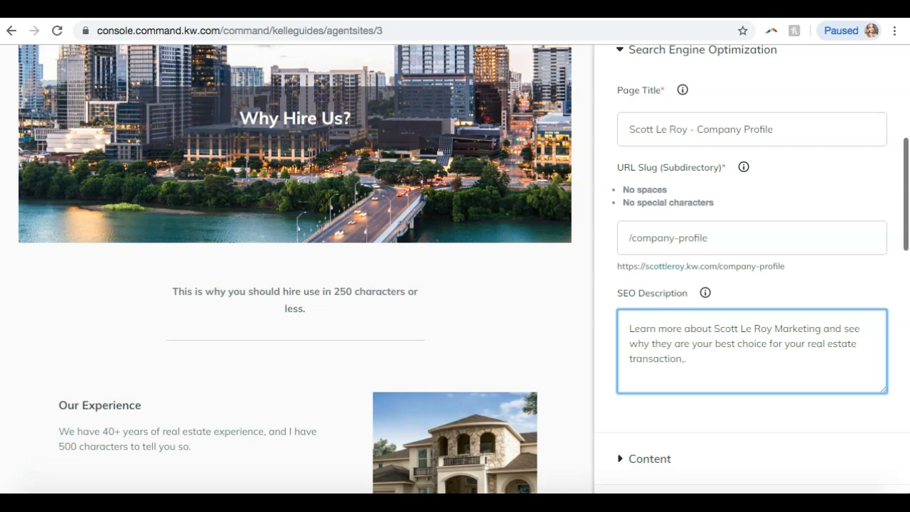
{"action": "scroll", "coordinate": [818, 244], "scroll_direction": "up", "scroll_amount": 1}
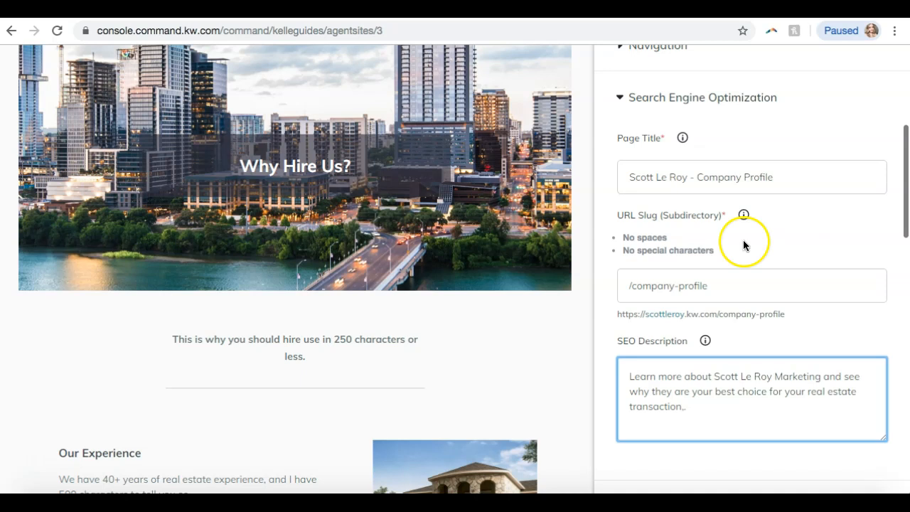
Step: Expand the Content section and bring its 'Why Hire Us?' Page Header field into view
{"action": "scroll", "coordinate": [563, 278], "scroll_direction": "up", "scroll_amount": 3}
{"action": "scroll", "coordinate": [560, 283], "scroll_direction": "down", "scroll_amount": 2}
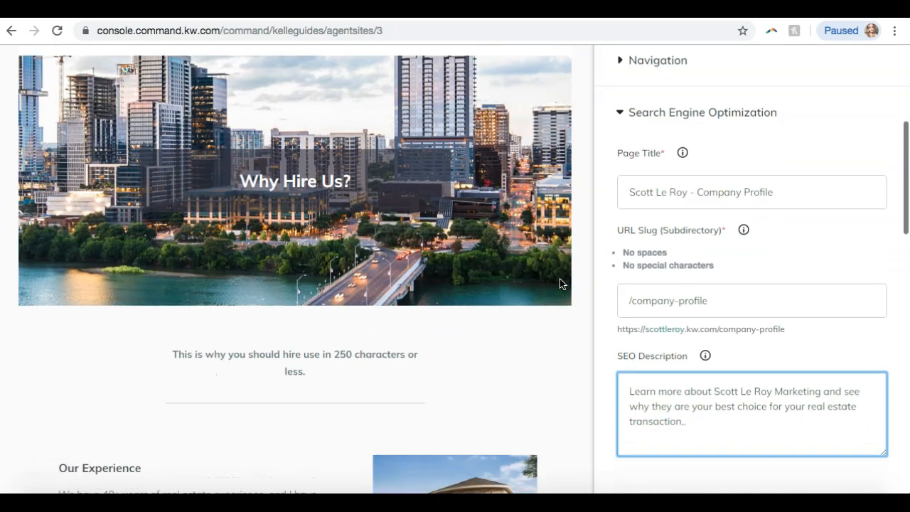
{"action": "scroll", "coordinate": [769, 240], "scroll_direction": "down", "scroll_amount": 5}
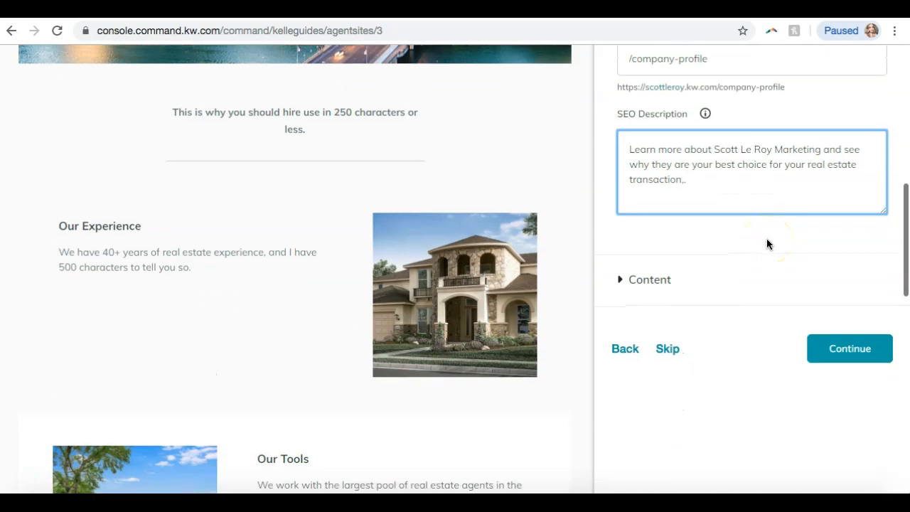
{"action": "left_click", "coordinate": [652, 280]}
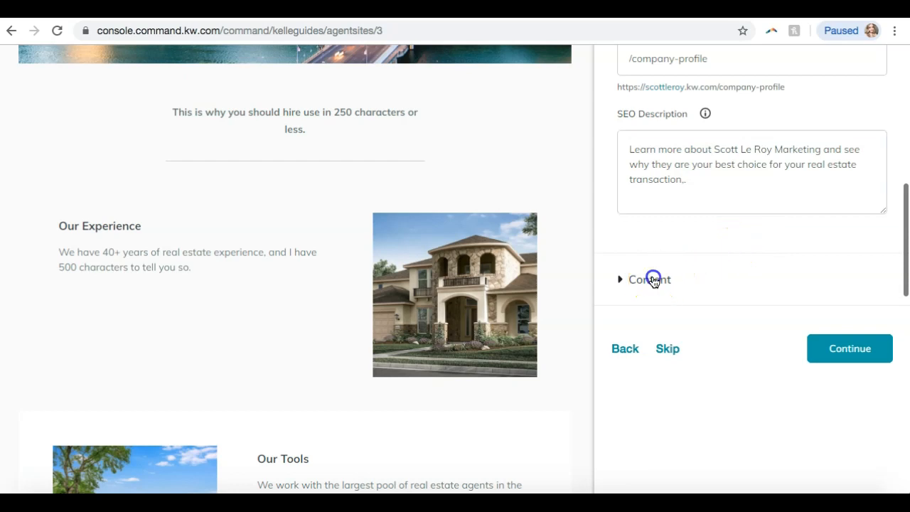
{"action": "scroll", "coordinate": [655, 283], "scroll_direction": "up", "scroll_amount": 1}
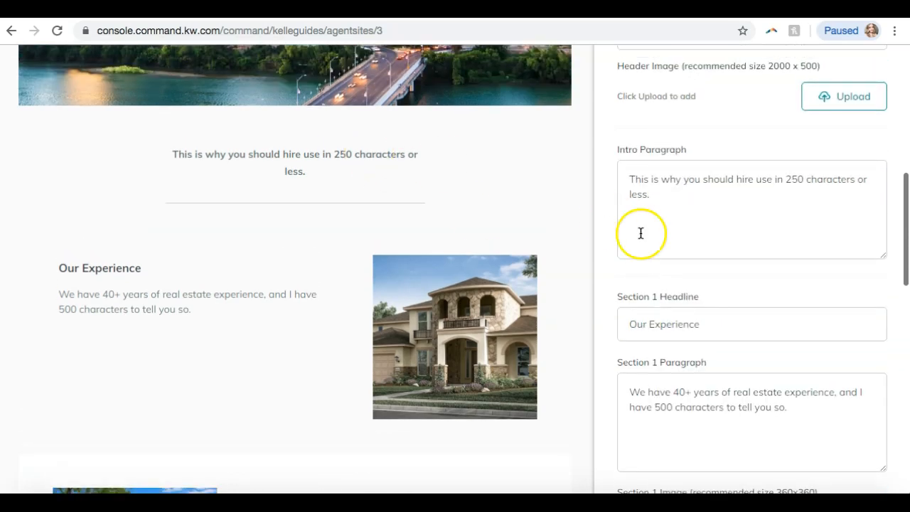
{"action": "scroll", "coordinate": [396, 224], "scroll_direction": "up", "scroll_amount": 9}
{"action": "scroll", "coordinate": [396, 228], "scroll_direction": "down", "scroll_amount": 2}
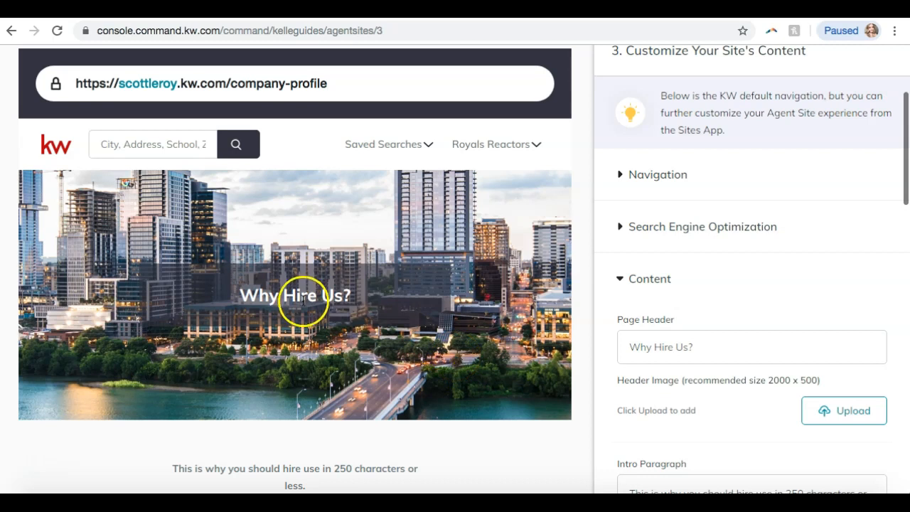
{"action": "scroll", "coordinate": [303, 299], "scroll_direction": "down", "scroll_amount": 7}
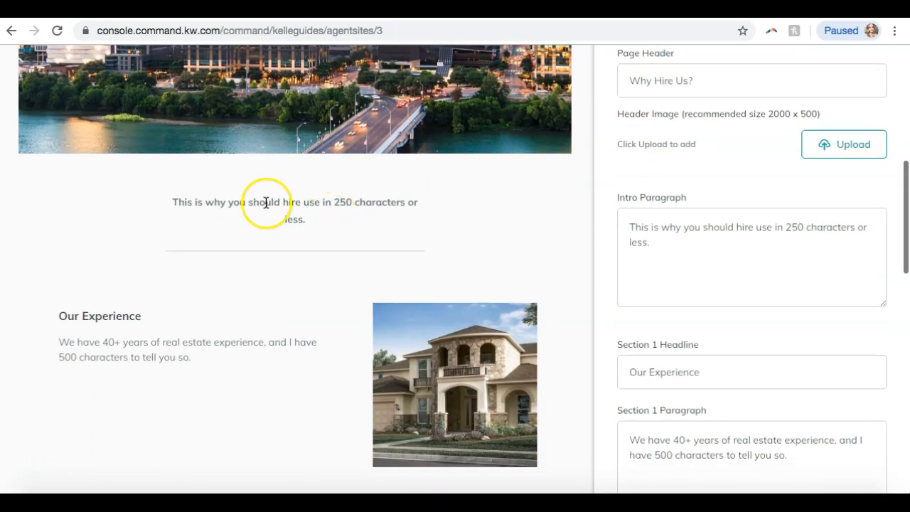
{"action": "scroll", "coordinate": [247, 282], "scroll_direction": "down", "scroll_amount": 12}
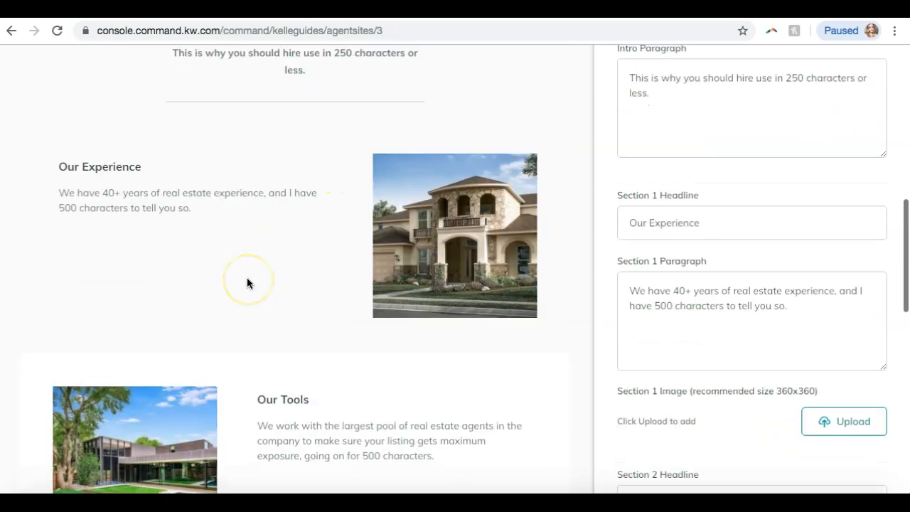
{"action": "scroll", "coordinate": [247, 282], "scroll_direction": "up", "scroll_amount": 15}
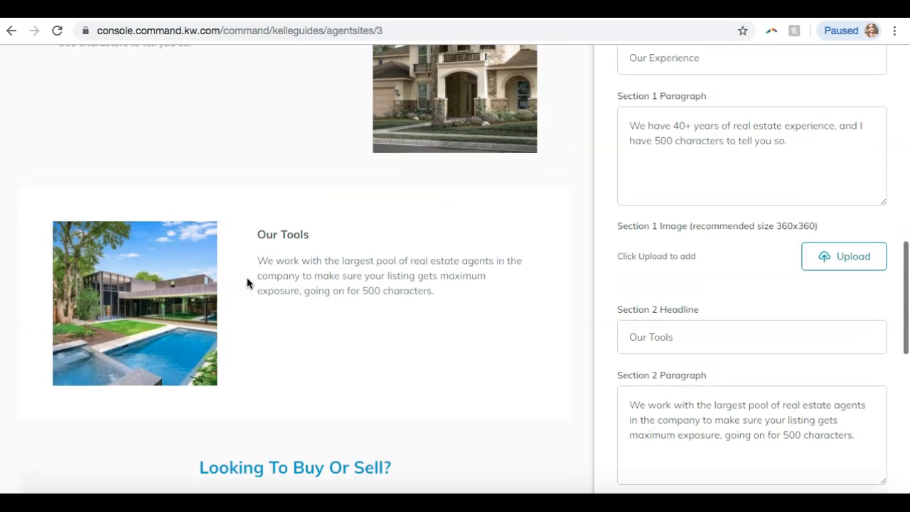
{"action": "scroll", "coordinate": [247, 283], "scroll_direction": "up", "scroll_amount": 3}
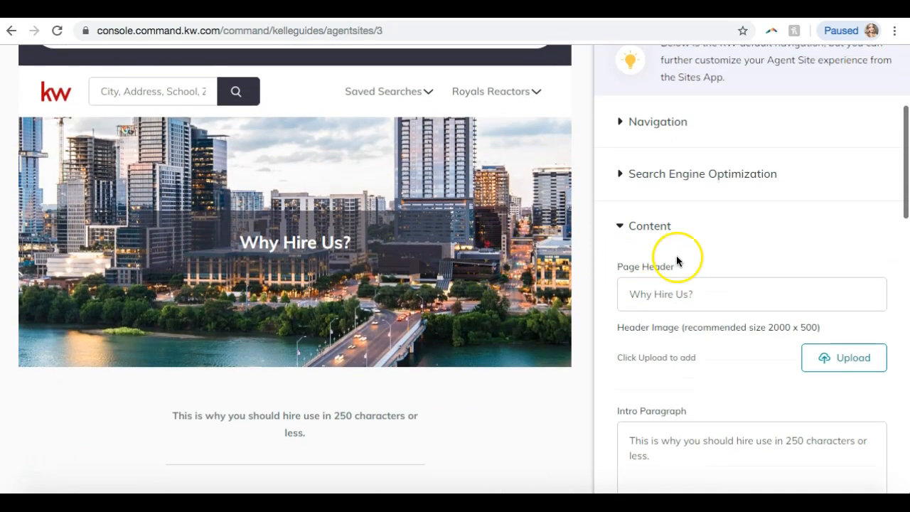
{"action": "left_click", "coordinate": [713, 284]}
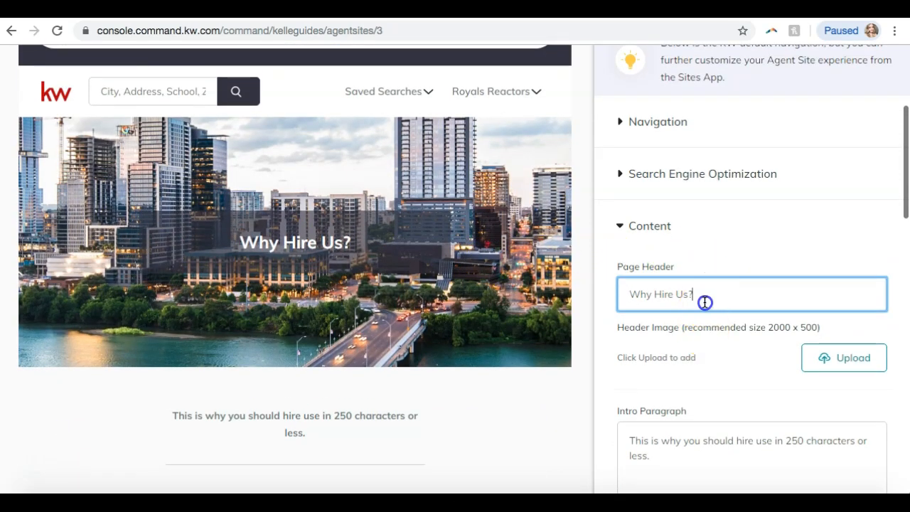
{"action": "type", "text": "Why Hire Scot"}
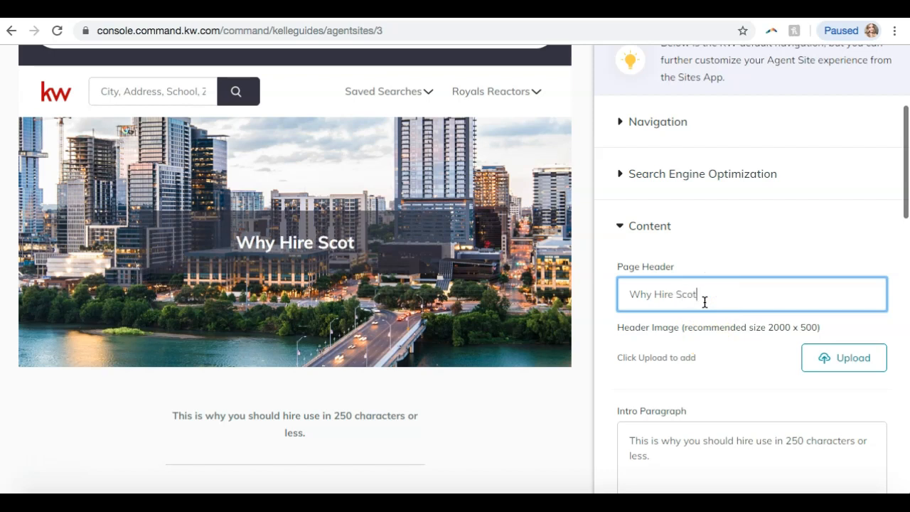
{"action": "type", "text": "t Le Roy Marketing?"}
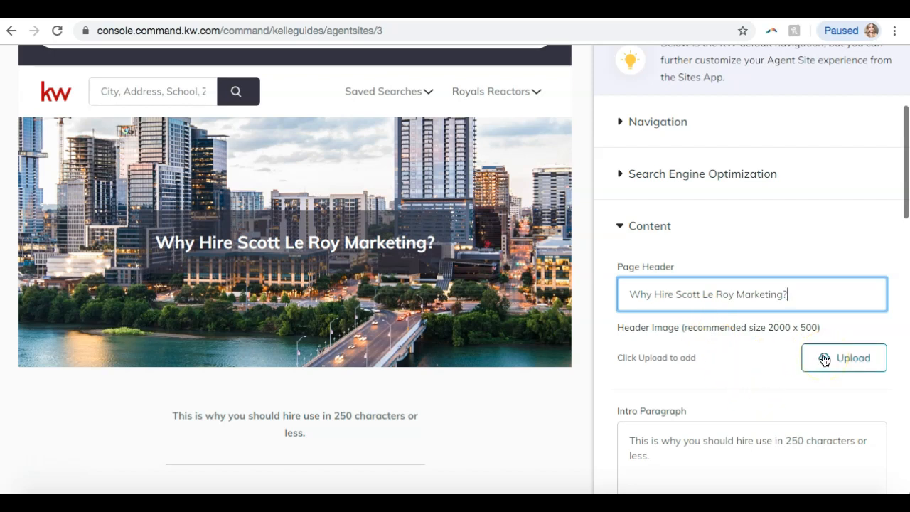
{"action": "scroll", "coordinate": [823, 361], "scroll_direction": "down", "scroll_amount": 3}
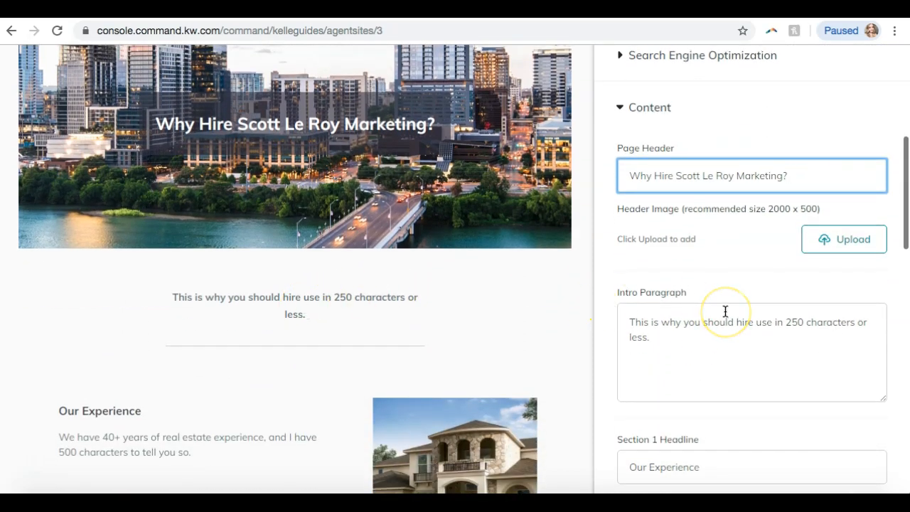
Step: Fix the page header to read 'Why Hire Us?' and keep the default intro paragraph
{"action": "left_click", "coordinate": [772, 323]}
{"action": "key", "text": "BackSpace"}
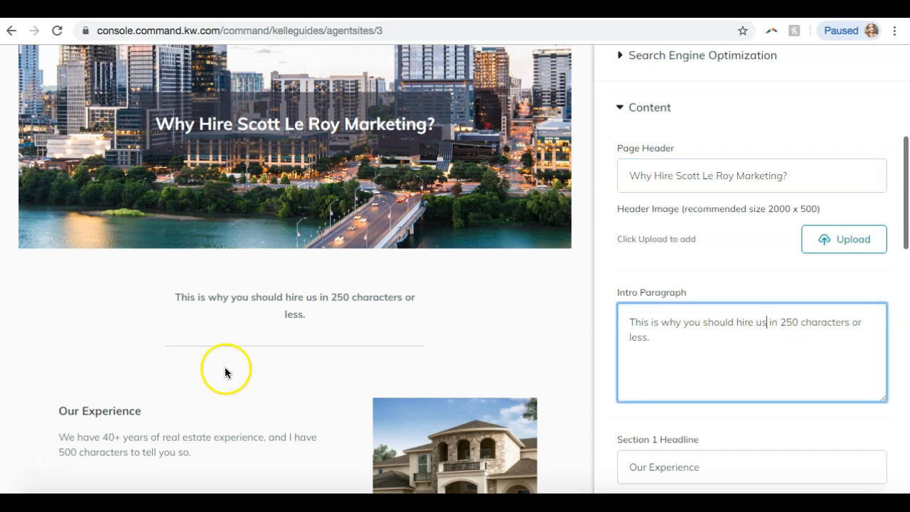
{"action": "left_click", "coordinate": [672, 348]}
{"action": "key", "text": "ctrl+a"}
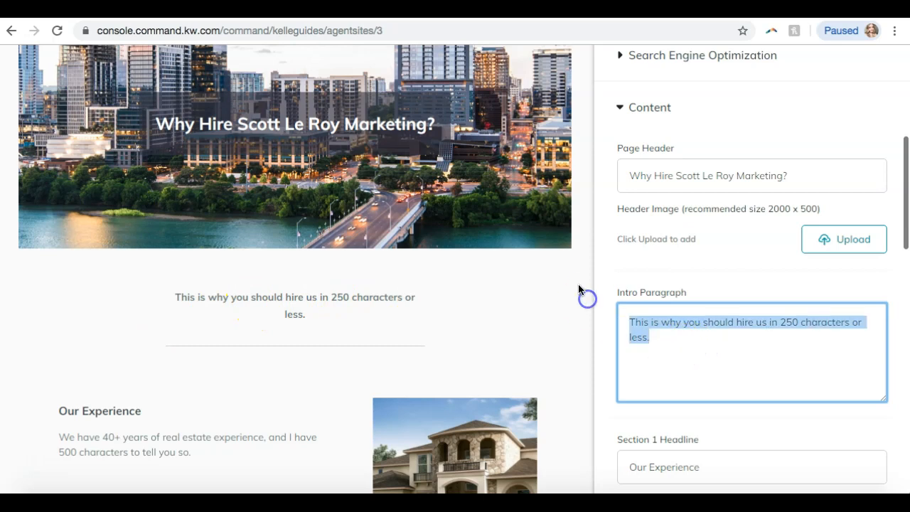
{"action": "key", "text": "BackSpace"}
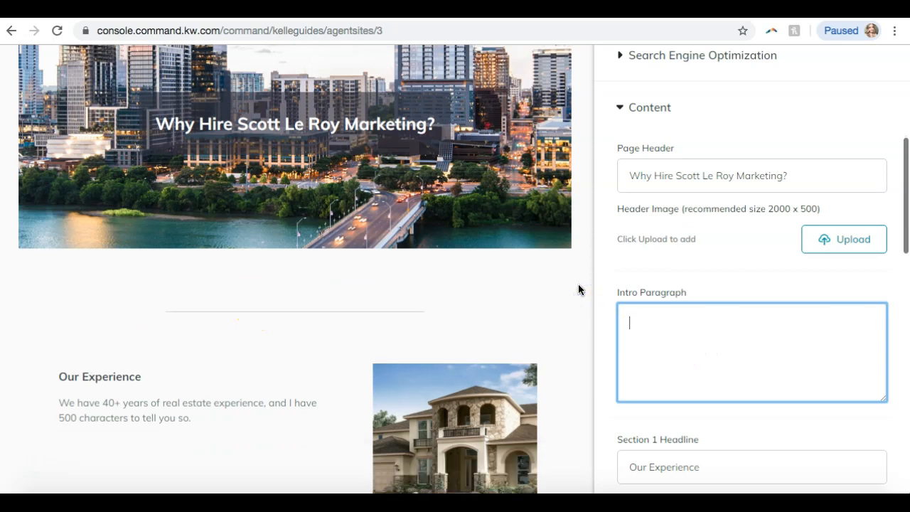
{"action": "key", "text": "ctrl+z"}
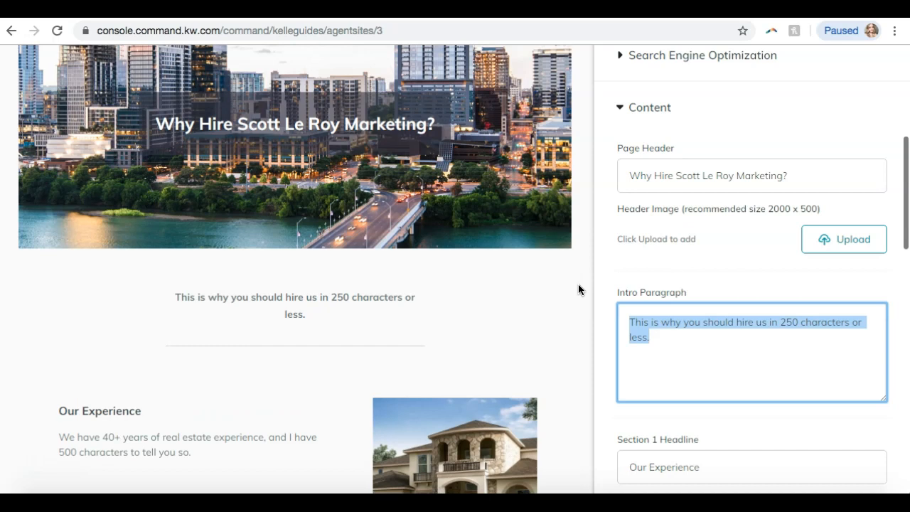
{"action": "left_click", "coordinate": [836, 359]}
Step: Review the intro paragraph and the company profile preview below it
{"action": "scroll", "coordinate": [836, 360], "scroll_direction": "down", "scroll_amount": 2}
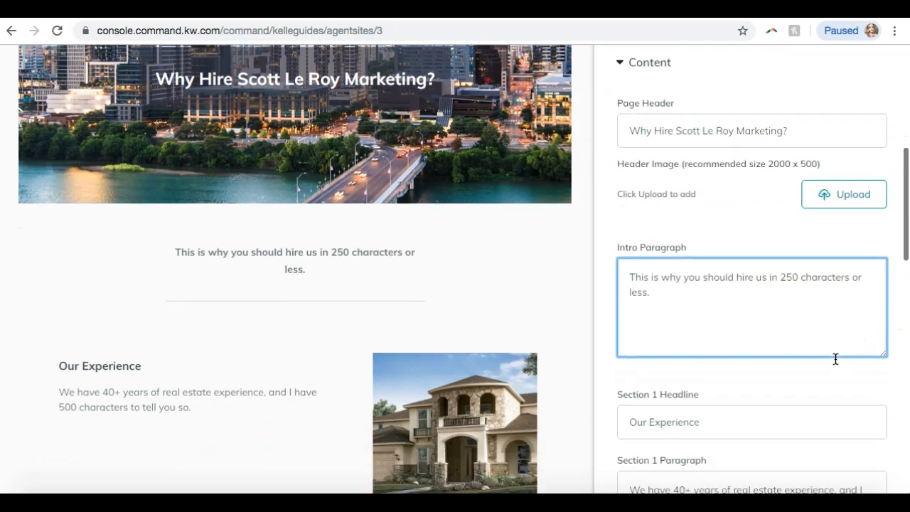
{"action": "scroll", "coordinate": [836, 359], "scroll_direction": "down", "scroll_amount": 10}
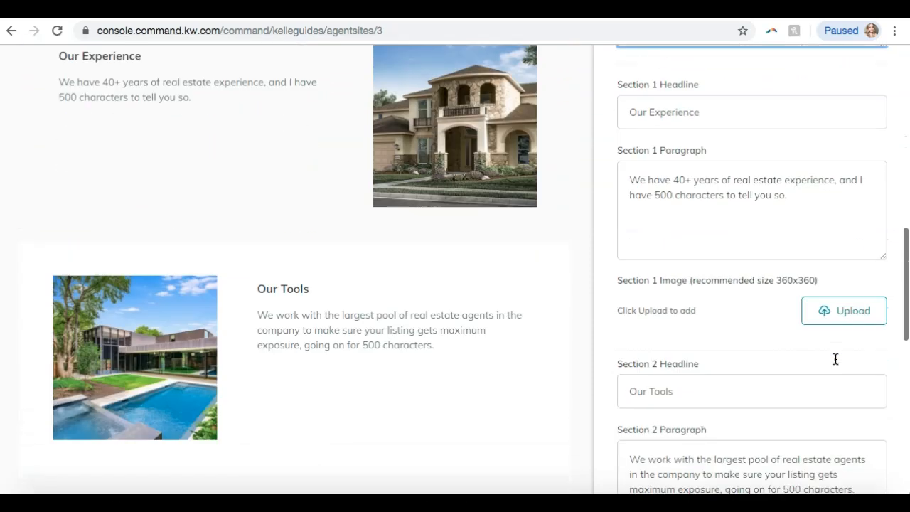
{"action": "scroll", "coordinate": [829, 373], "scroll_direction": "up", "scroll_amount": 11}
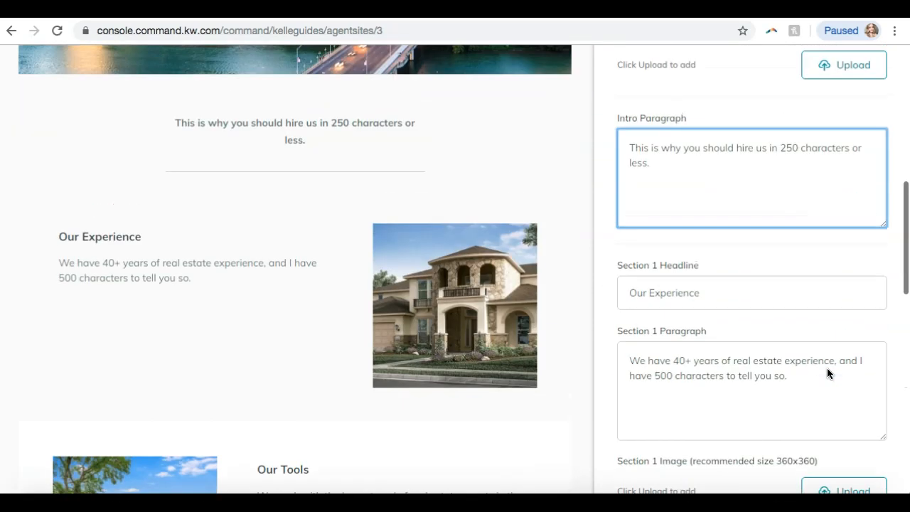
{"action": "scroll", "coordinate": [828, 371], "scroll_direction": "down", "scroll_amount": 1}
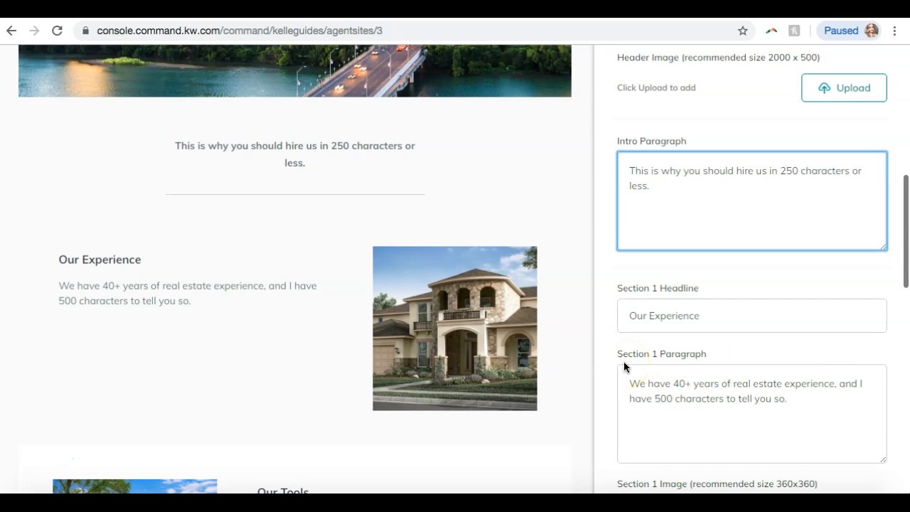
{"action": "scroll", "coordinate": [625, 362], "scroll_direction": "down", "scroll_amount": 2}
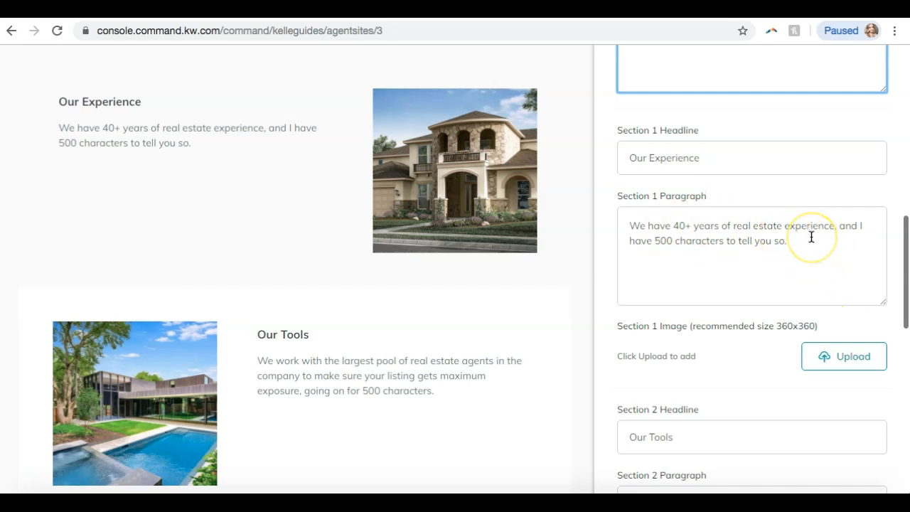
{"action": "scroll", "coordinate": [812, 237], "scroll_direction": "up", "scroll_amount": 3}
{"action": "scroll", "coordinate": [812, 236], "scroll_direction": "down", "scroll_amount": 2}
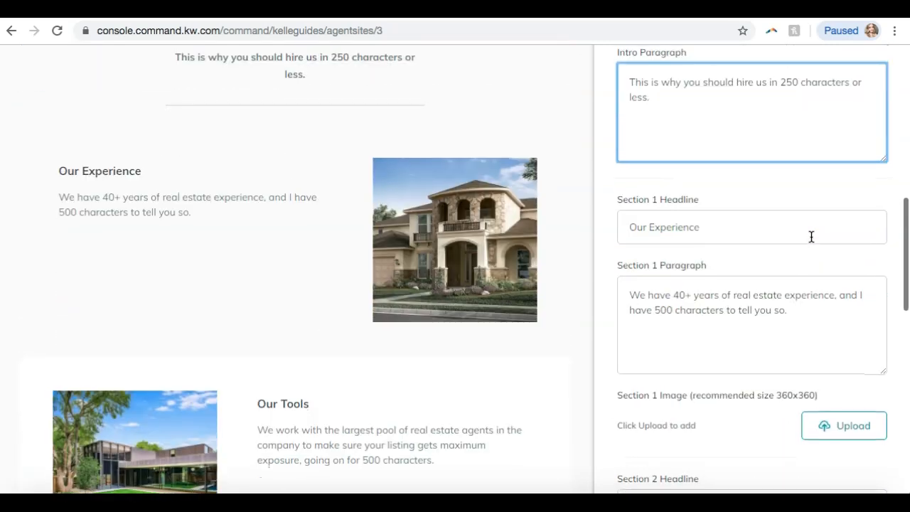
{"action": "scroll", "coordinate": [811, 236], "scroll_direction": "up", "scroll_amount": 1}
{"action": "left_click", "coordinate": [716, 162]}
{"action": "scroll", "coordinate": [716, 162], "scroll_direction": "down", "scroll_amount": 2}
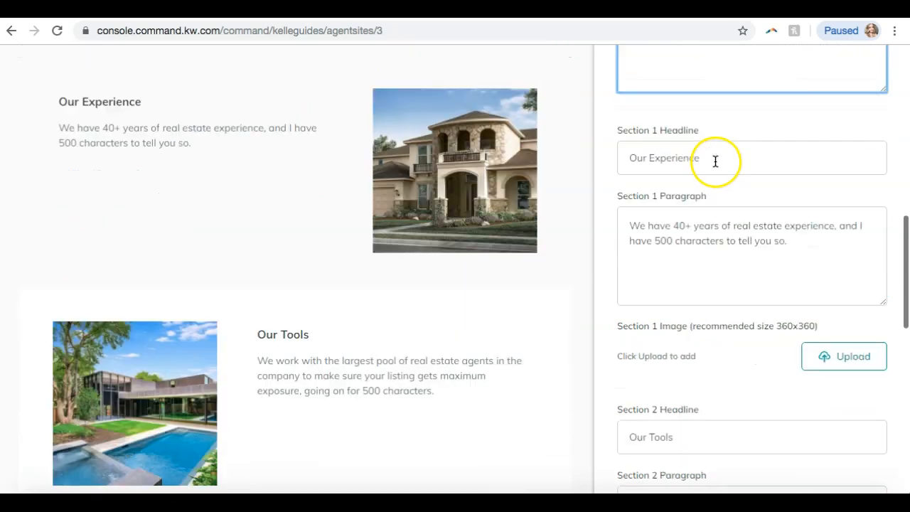
{"action": "scroll", "coordinate": [706, 215], "scroll_direction": "up", "scroll_amount": 1}
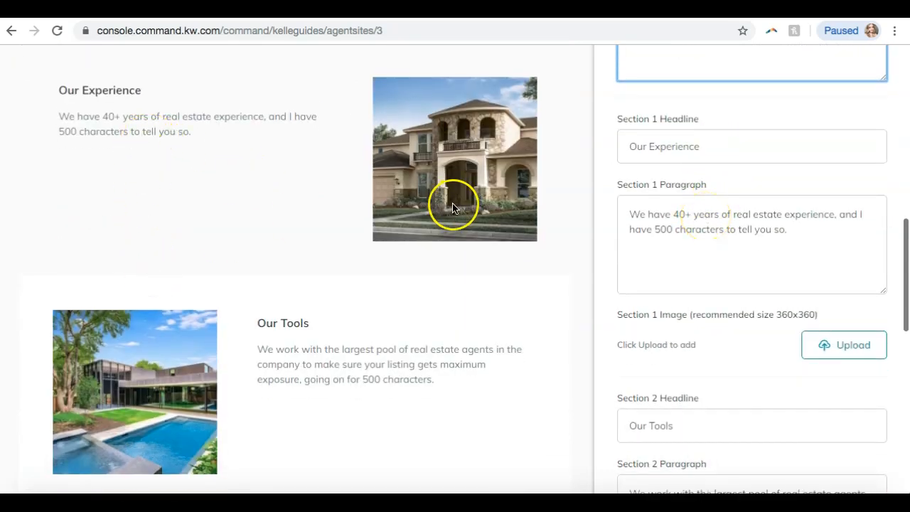
{"action": "scroll", "coordinate": [452, 208], "scroll_direction": "down", "scroll_amount": 1}
{"action": "scroll", "coordinate": [452, 209], "scroll_direction": "down", "scroll_amount": 2}
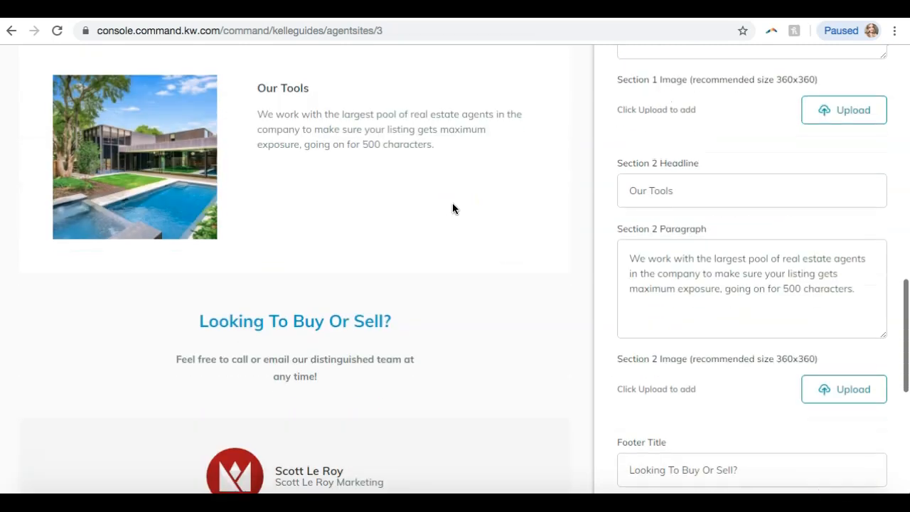
{"action": "scroll", "coordinate": [453, 209], "scroll_direction": "up", "scroll_amount": 3}
{"action": "scroll", "coordinate": [453, 209], "scroll_direction": "down", "scroll_amount": 2}
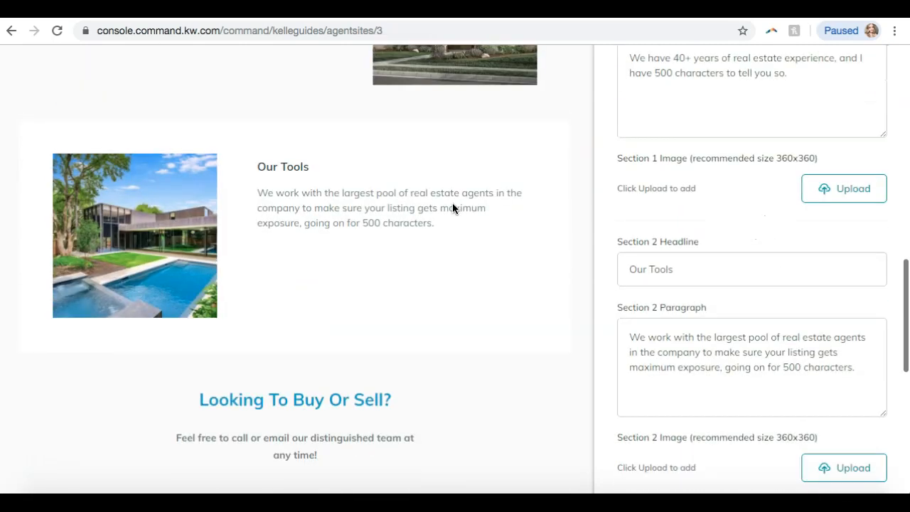
{"action": "scroll", "coordinate": [452, 206], "scroll_direction": "up", "scroll_amount": 3}
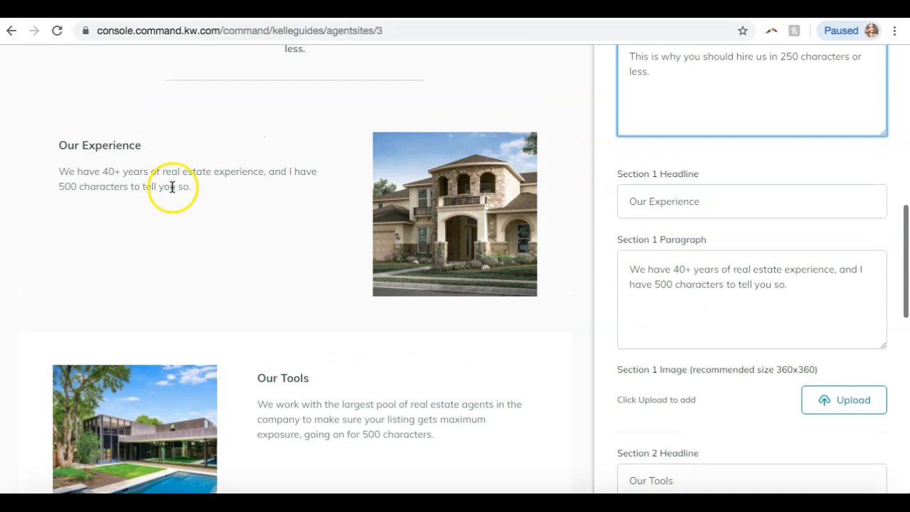
{"action": "scroll", "coordinate": [416, 178], "scroll_direction": "down", "scroll_amount": 1}
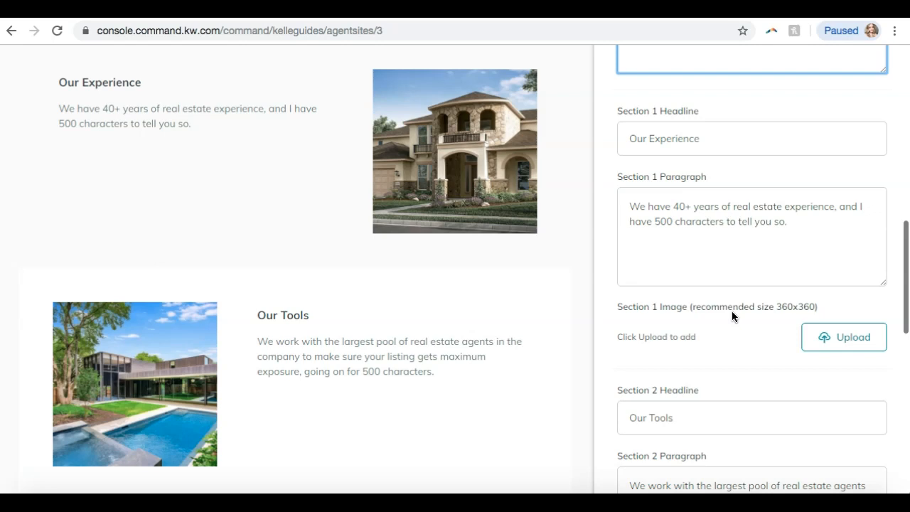
Step: Leave the Footer Title and Footer Paragraph at their defaults and skip ahead
{"action": "left_click", "coordinate": [455, 282]}
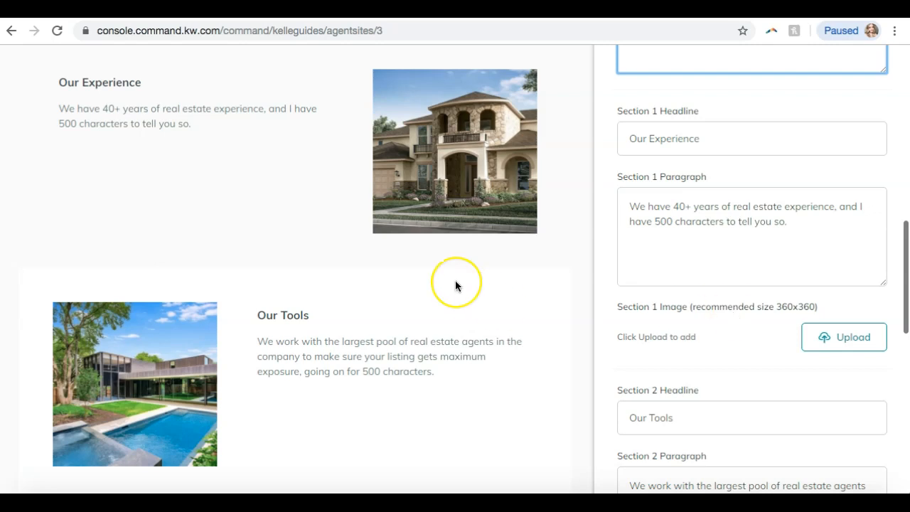
{"action": "left_click", "coordinate": [302, 280]}
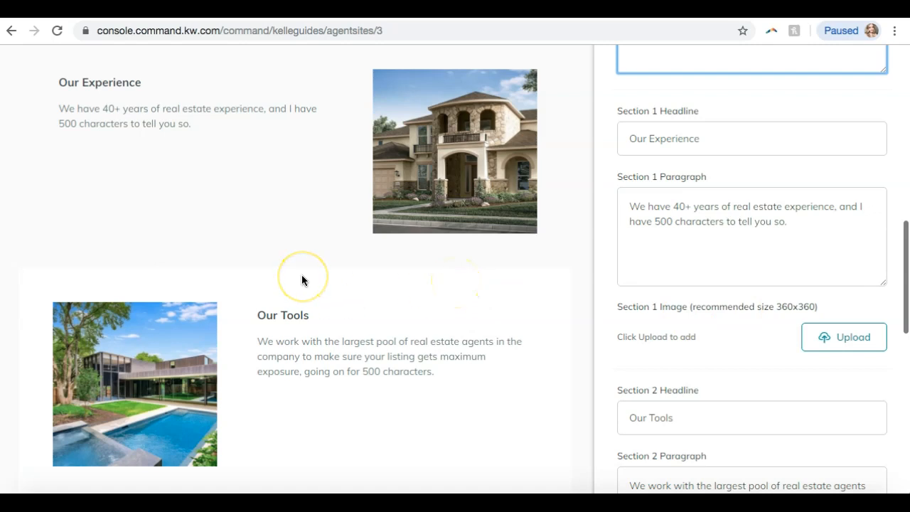
{"action": "scroll", "coordinate": [301, 280], "scroll_direction": "down", "scroll_amount": 3}
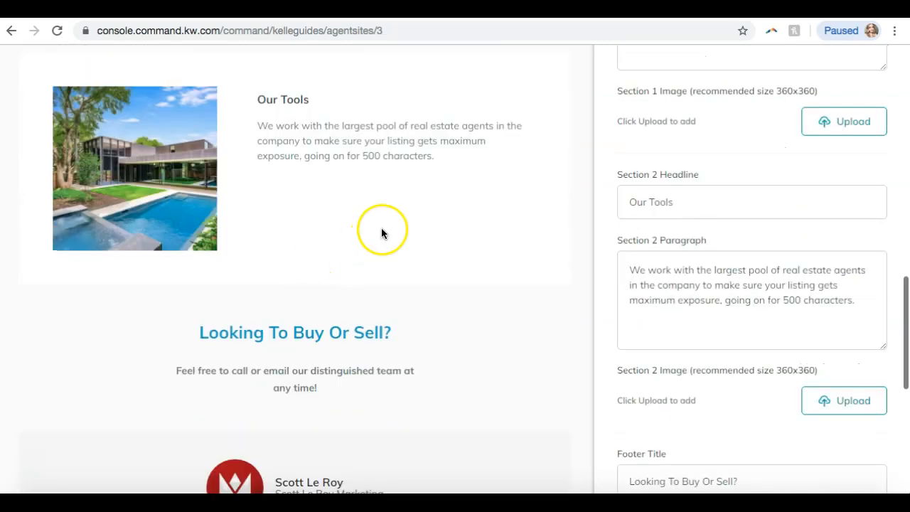
{"action": "scroll", "coordinate": [382, 231], "scroll_direction": "up", "scroll_amount": 2}
{"action": "scroll", "coordinate": [381, 231], "scroll_direction": "down", "scroll_amount": 3}
{"action": "scroll", "coordinate": [792, 224], "scroll_direction": "down", "scroll_amount": 3}
{"action": "scroll", "coordinate": [793, 224], "scroll_direction": "up", "scroll_amount": 5}
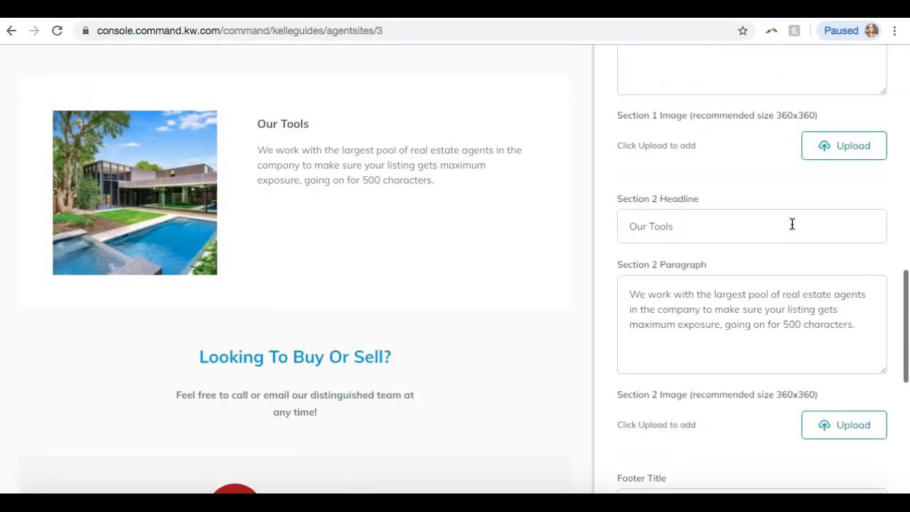
{"action": "scroll", "coordinate": [793, 224], "scroll_direction": "down", "scroll_amount": 5}
{"action": "scroll", "coordinate": [793, 224], "scroll_direction": "up", "scroll_amount": 1}
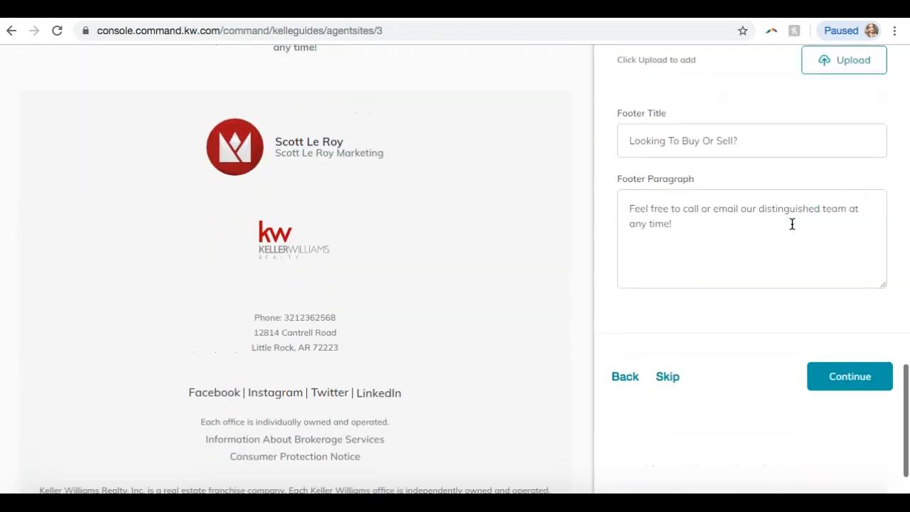
{"action": "scroll", "coordinate": [792, 224], "scroll_direction": "up", "scroll_amount": 10}
{"action": "scroll", "coordinate": [792, 224], "scroll_direction": "up", "scroll_amount": 2}
{"action": "scroll", "coordinate": [792, 224], "scroll_direction": "down", "scroll_amount": 8}
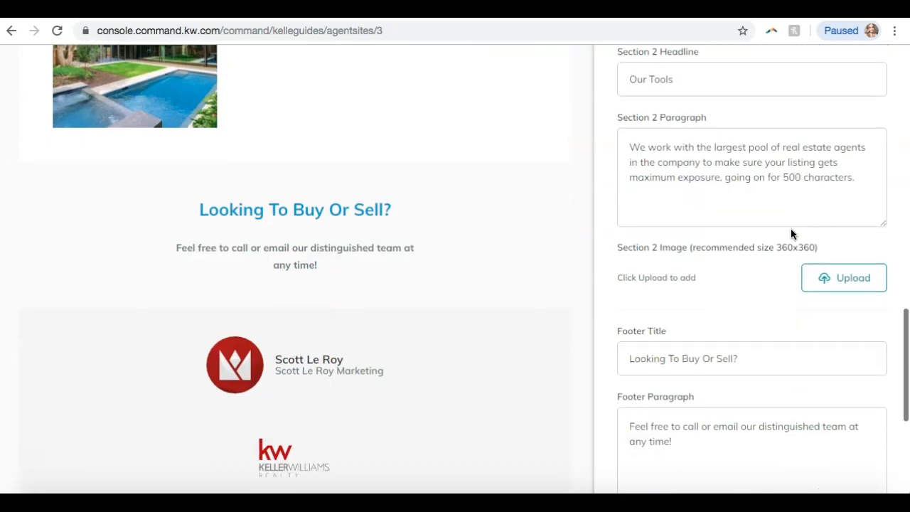
{"action": "scroll", "coordinate": [791, 229], "scroll_direction": "down", "scroll_amount": 1}
{"action": "scroll", "coordinate": [791, 229], "scroll_direction": "up", "scroll_amount": 1}
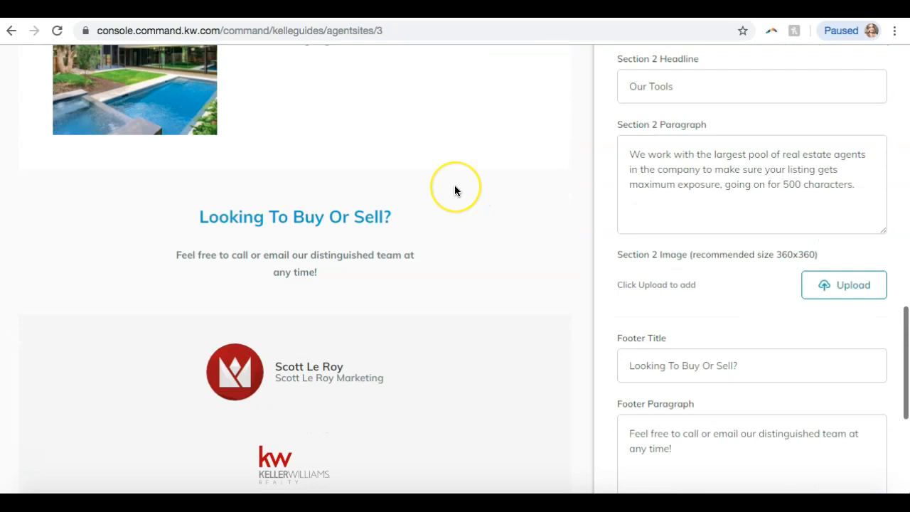
{"action": "scroll", "coordinate": [455, 185], "scroll_direction": "up", "scroll_amount": 5}
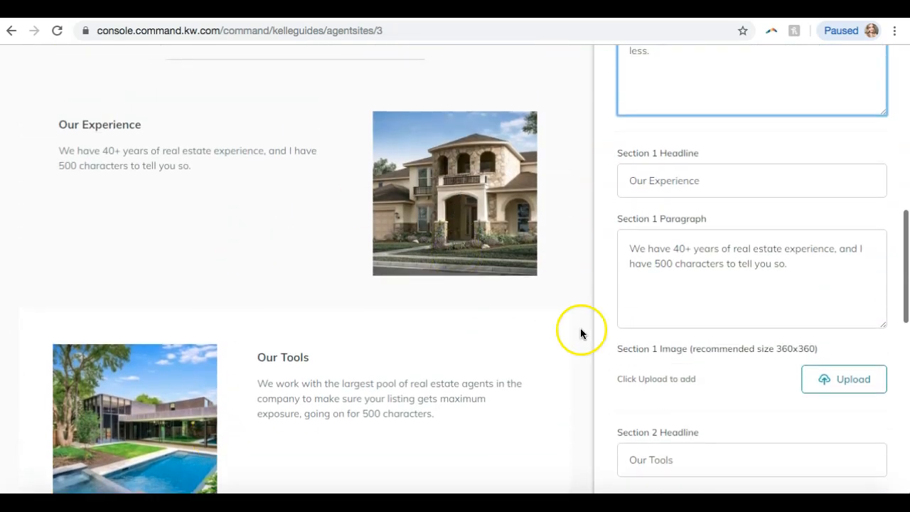
{"action": "scroll", "coordinate": [705, 319], "scroll_direction": "down", "scroll_amount": 6}
{"action": "scroll", "coordinate": [707, 317], "scroll_direction": "down", "scroll_amount": 1}
{"action": "scroll", "coordinate": [707, 317], "scroll_direction": "up", "scroll_amount": 1}
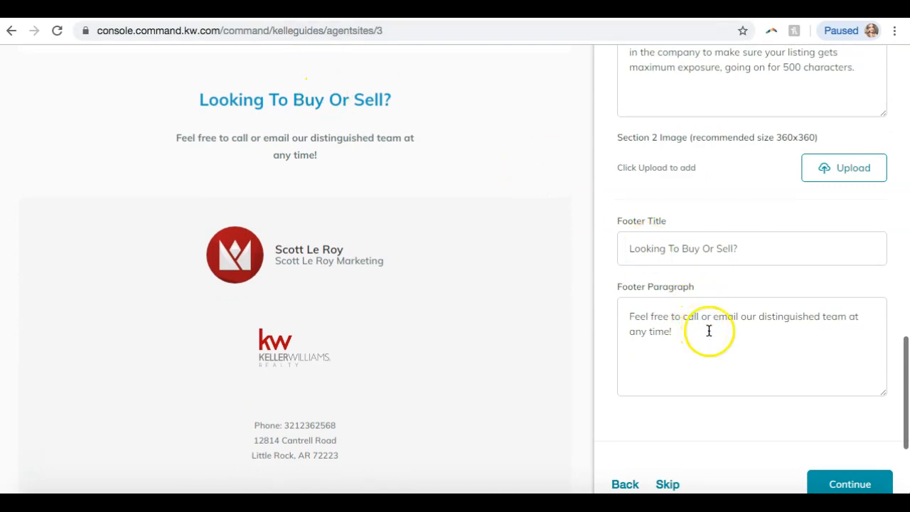
{"action": "scroll", "coordinate": [401, 186], "scroll_direction": "up", "scroll_amount": 1}
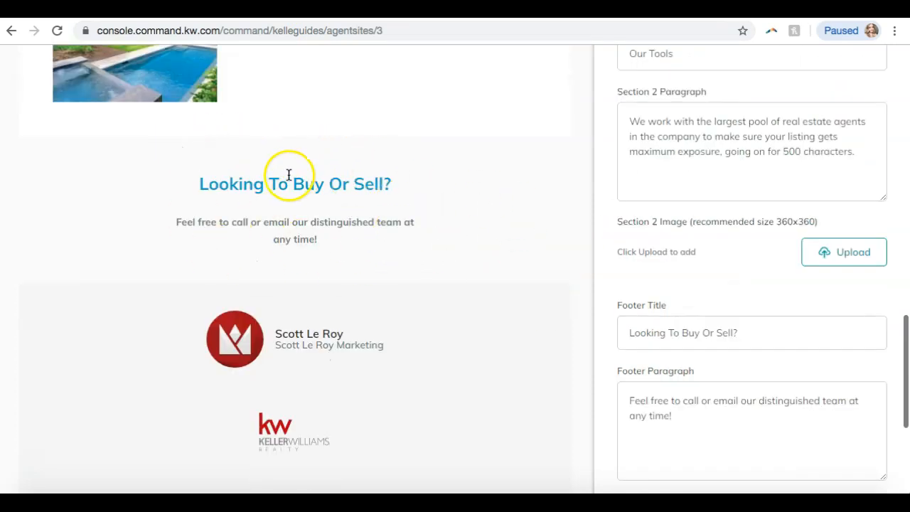
{"action": "scroll", "coordinate": [740, 304], "scroll_direction": "down", "scroll_amount": 2}
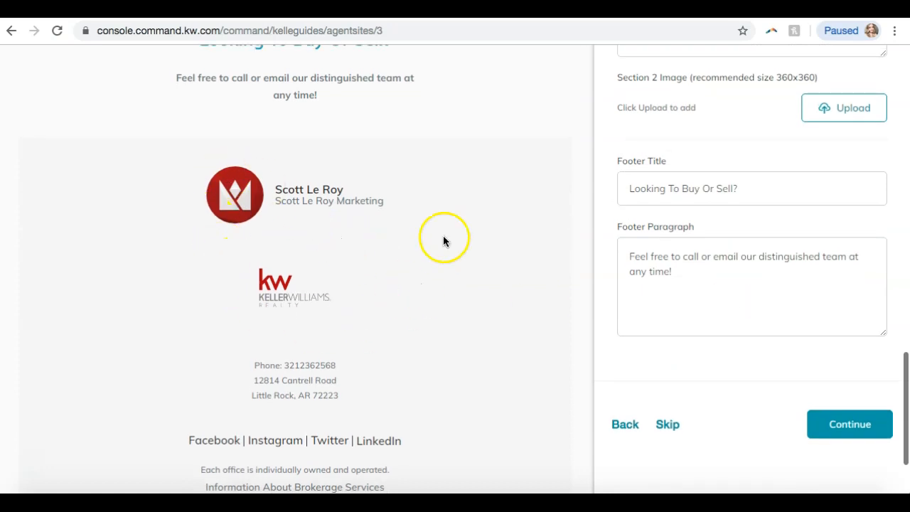
{"action": "scroll", "coordinate": [266, 249], "scroll_direction": "down", "scroll_amount": 2}
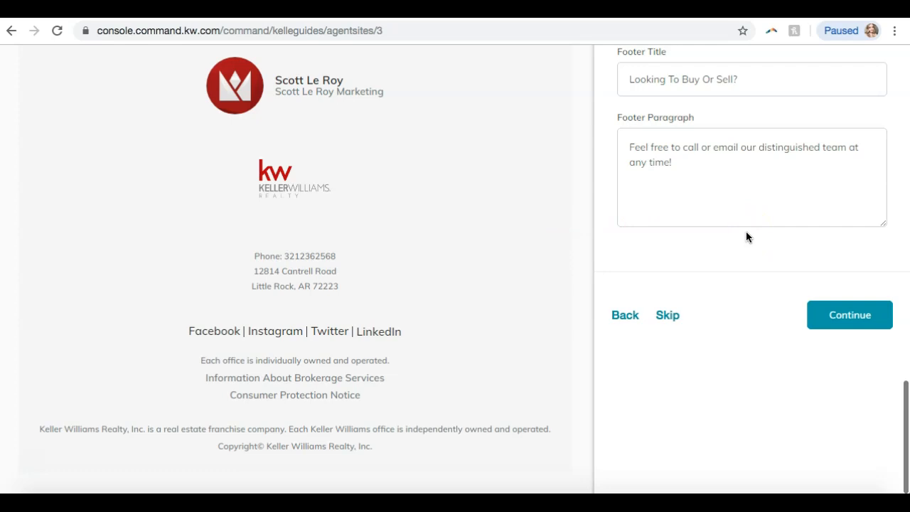
{"action": "left_click", "coordinate": [666, 317]}
Step: Continue to the About Me page and change its SEO page title to 'About SLM'
{"action": "left_click", "coordinate": [843, 317]}
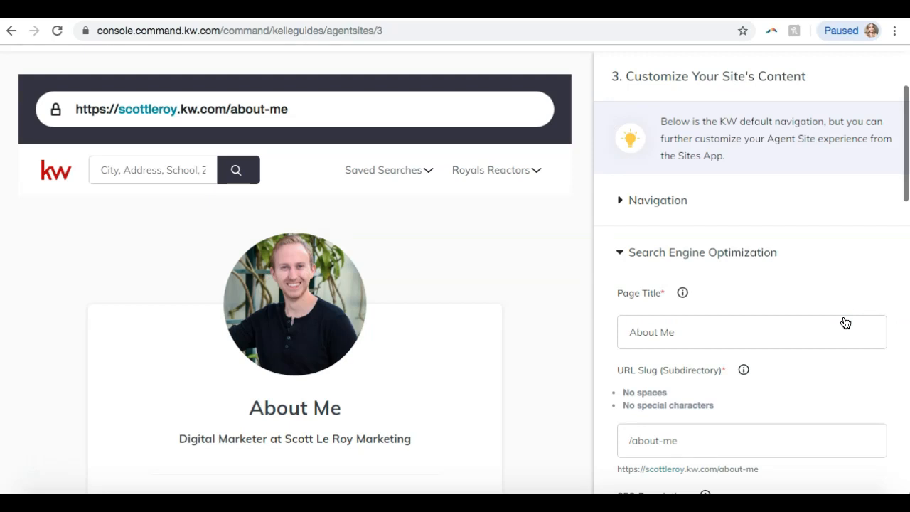
{"action": "scroll", "coordinate": [846, 323], "scroll_direction": "down", "scroll_amount": 3}
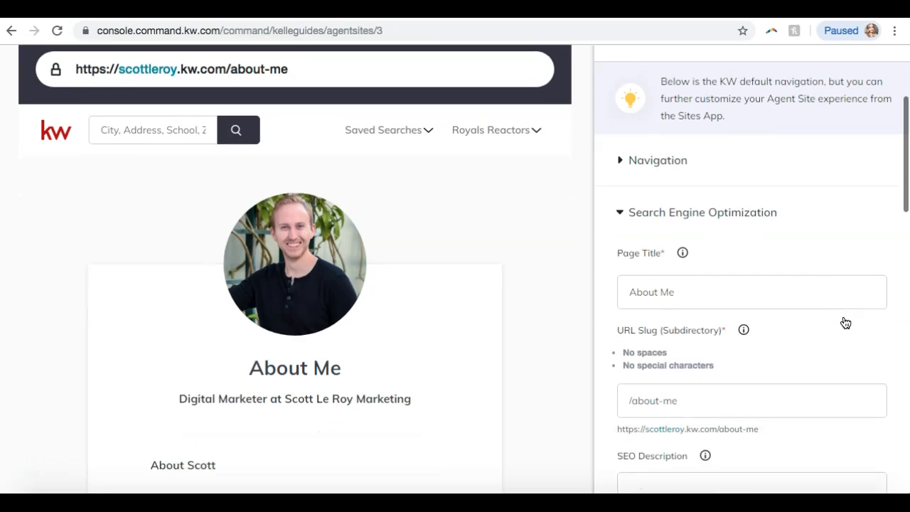
{"action": "scroll", "coordinate": [846, 323], "scroll_direction": "down", "scroll_amount": 2}
{"action": "scroll", "coordinate": [845, 323], "scroll_direction": "up", "scroll_amount": 6}
{"action": "scroll", "coordinate": [846, 323], "scroll_direction": "down", "scroll_amount": 1}
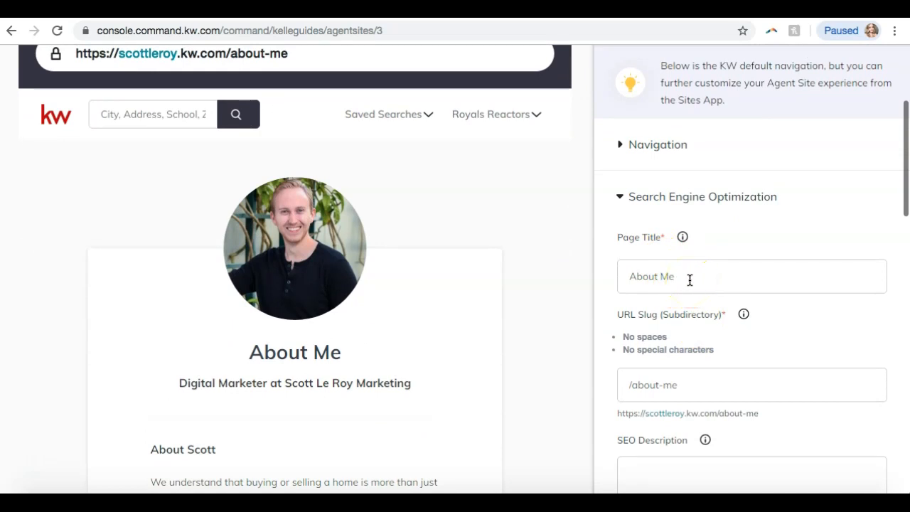
{"action": "scroll", "coordinate": [690, 280], "scroll_direction": "down", "scroll_amount": 1}
{"action": "left_click", "coordinate": [685, 256]}
{"action": "key", "text": "BackSpace"}
{"action": "key", "text": "BackSpace"}
{"action": "type", "text": "SLM"}
Step: Shorten the URL slug from '/about-me' to '/about'
{"action": "scroll", "coordinate": [661, 294], "scroll_direction": "down", "scroll_amount": 4}
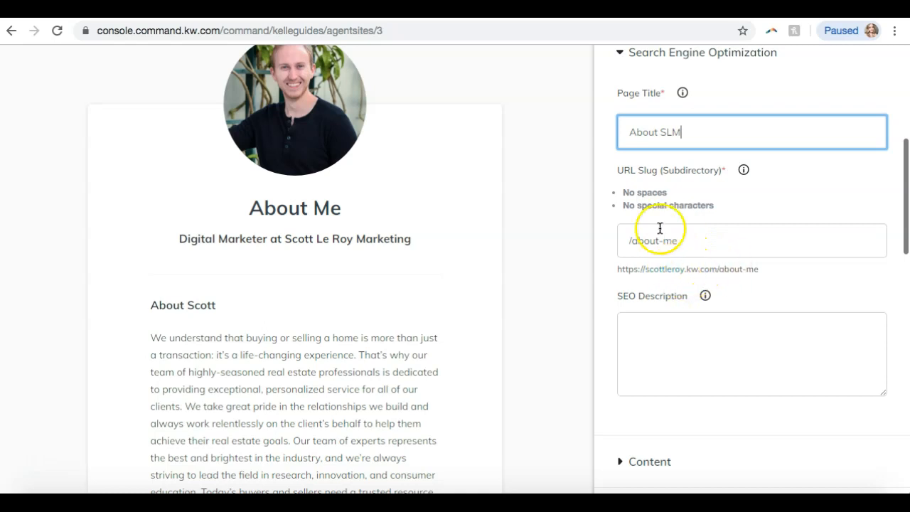
{"action": "left_click", "coordinate": [691, 242]}
{"action": "key", "text": "BackSpace"}
{"action": "key", "text": "BackSpace"}
{"action": "key", "text": "BackSpace"}
{"action": "key", "text": "BackSpace"}
{"action": "type", "text": "t"}
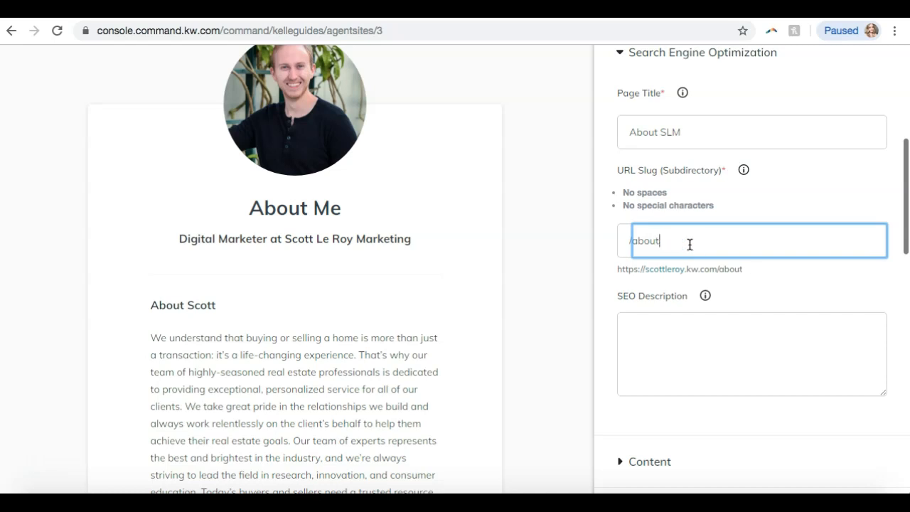
{"action": "left_click", "coordinate": [774, 276]}
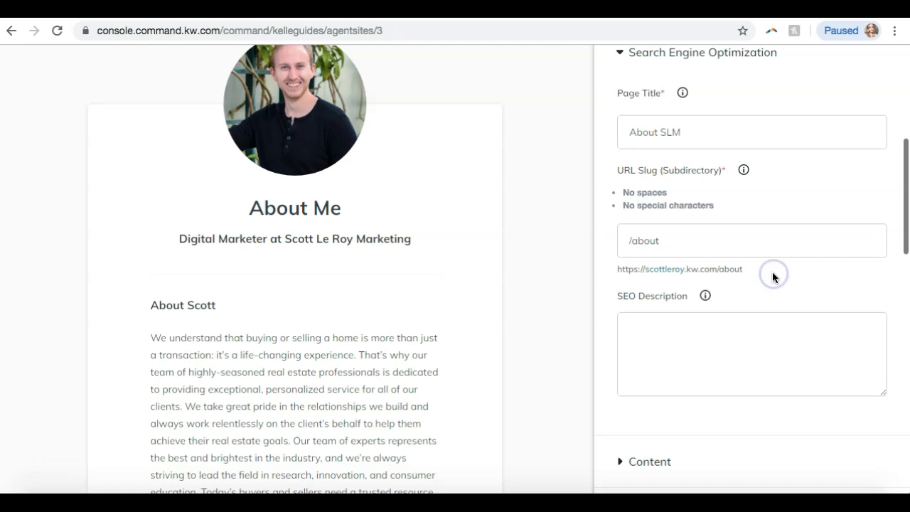
{"action": "scroll", "coordinate": [774, 276], "scroll_direction": "down", "scroll_amount": 3}
{"action": "left_click", "coordinate": [711, 211]}
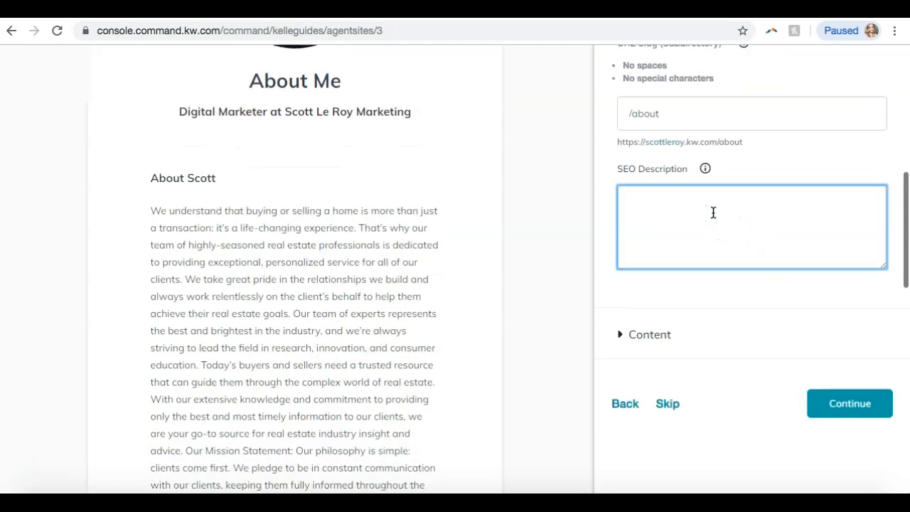
Step: Enter the SEO description 'This is the meta description for the about page on SLM's Command website.'
{"action": "type", "text": "This "}
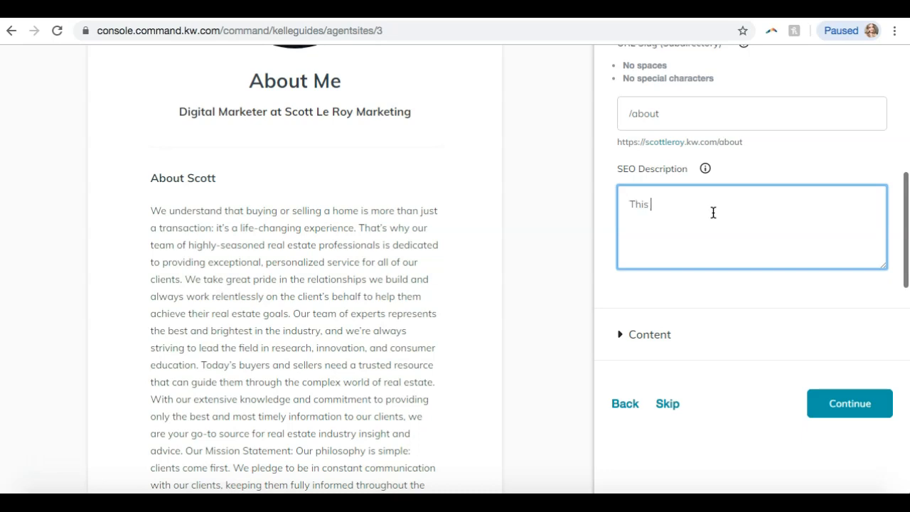
{"action": "type", "text": "is the meta description for"}
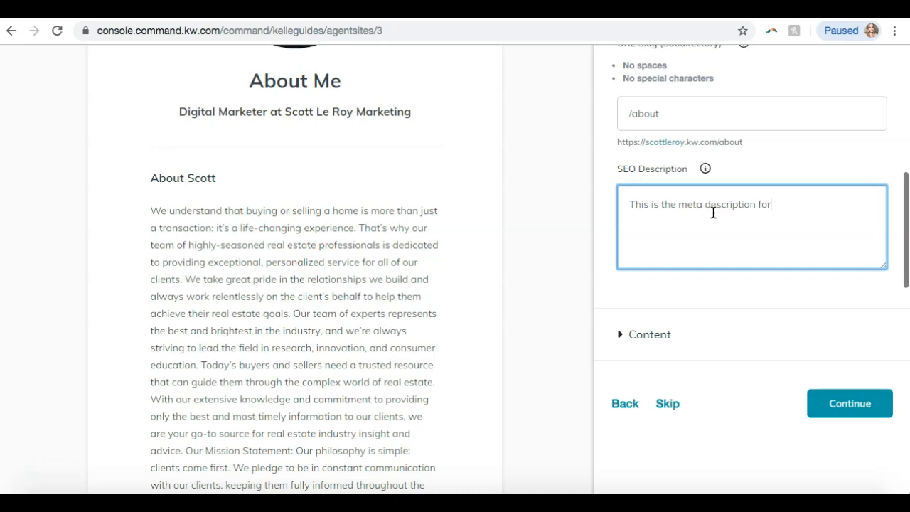
{"action": "type", "text": " the about page on "}
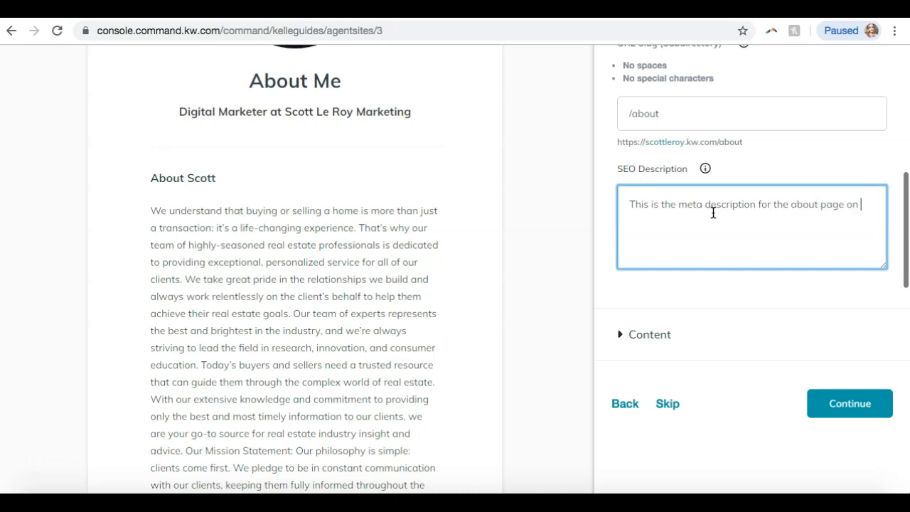
{"action": "type", "text": "SLM's Command website."}
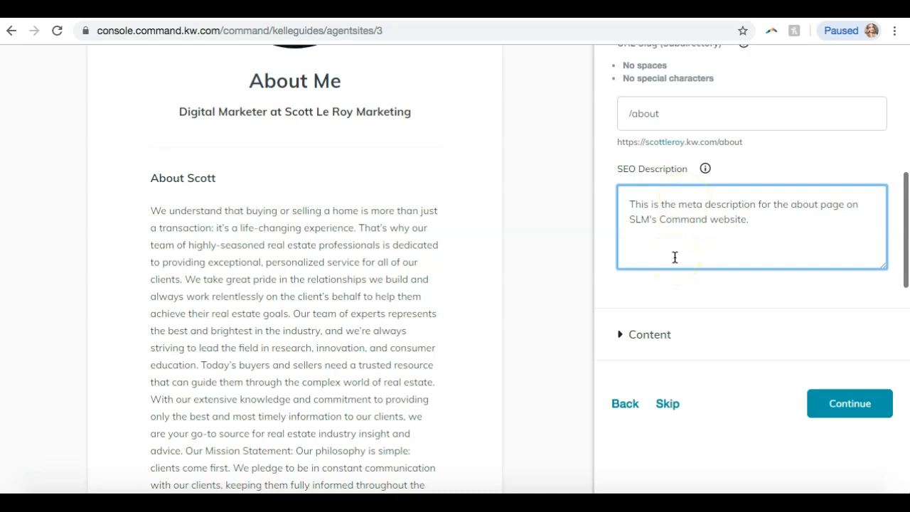
{"action": "scroll", "coordinate": [675, 256], "scroll_direction": "down", "scroll_amount": 1}
{"action": "scroll", "coordinate": [675, 256], "scroll_direction": "up", "scroll_amount": 5}
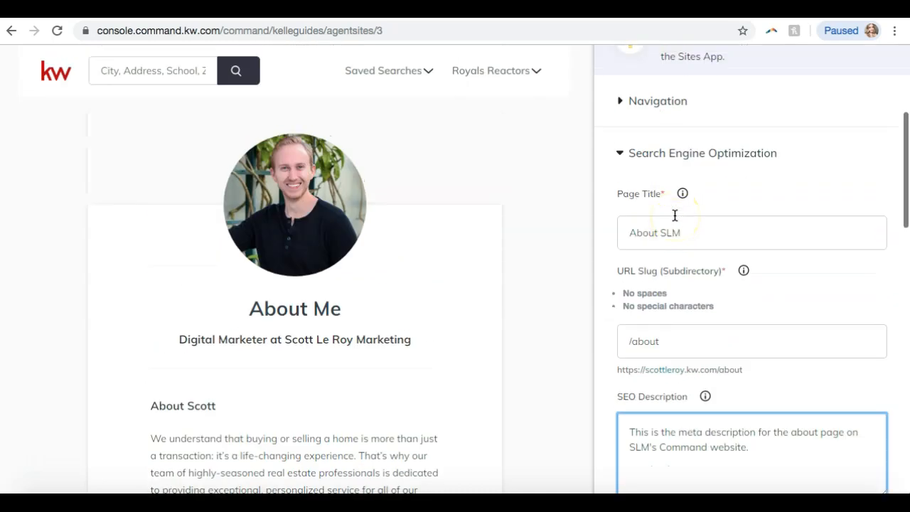
{"action": "scroll", "coordinate": [675, 215], "scroll_direction": "down", "scroll_amount": 3}
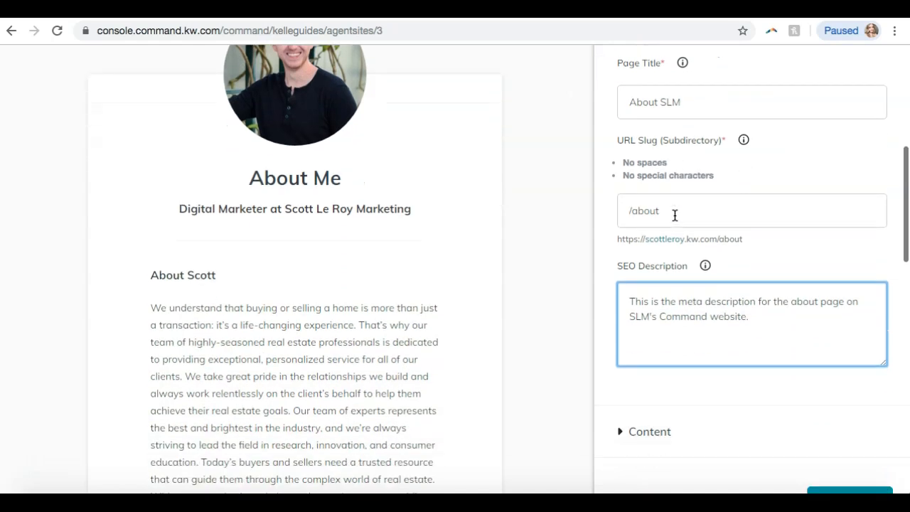
{"action": "scroll", "coordinate": [675, 215], "scroll_direction": "down", "scroll_amount": 2}
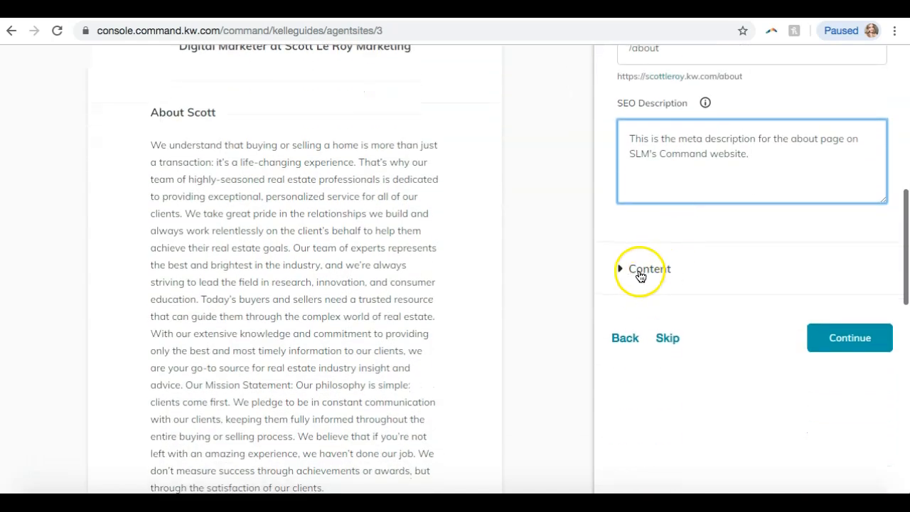
Step: Expand the About page's Content section and scroll down to the Contact Title field
{"action": "left_click", "coordinate": [640, 270]}
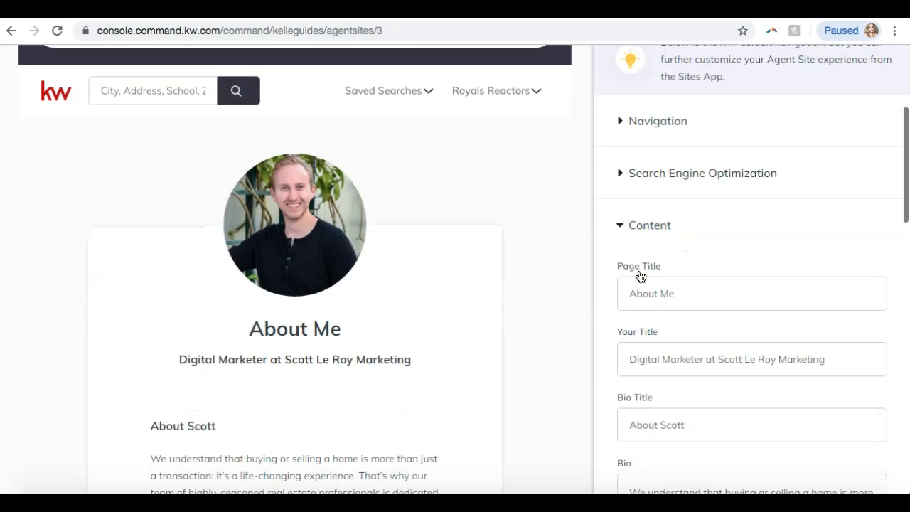
{"action": "scroll", "coordinate": [640, 276], "scroll_direction": "down", "scroll_amount": 4}
{"action": "scroll", "coordinate": [640, 276], "scroll_direction": "up", "scroll_amount": 5}
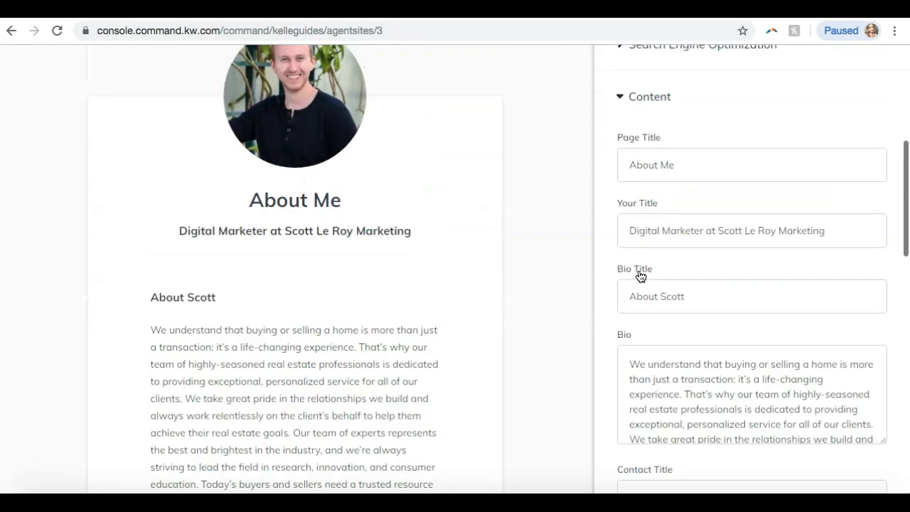
{"action": "left_click", "coordinate": [669, 168]}
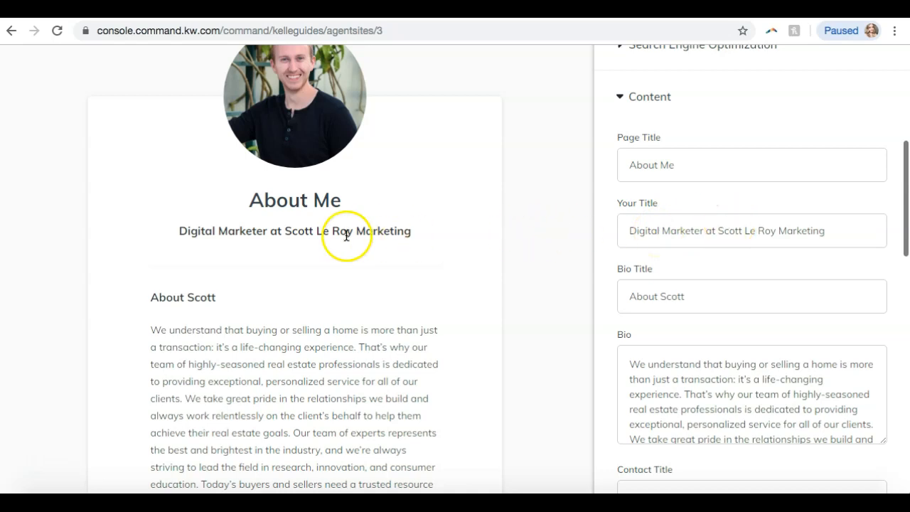
{"action": "scroll", "coordinate": [292, 228], "scroll_direction": "down", "scroll_amount": 2}
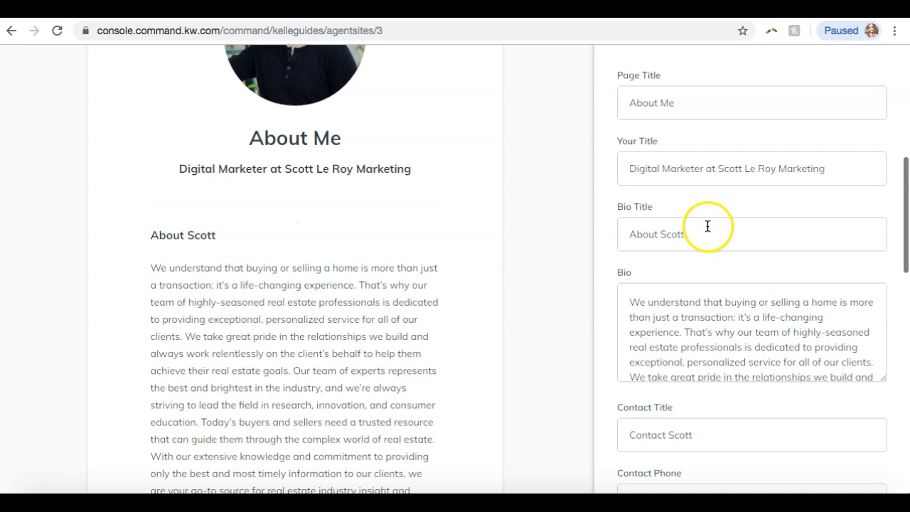
{"action": "scroll", "coordinate": [693, 232], "scroll_direction": "down", "scroll_amount": 1}
{"action": "scroll", "coordinate": [693, 232], "scroll_direction": "down", "scroll_amount": 3}
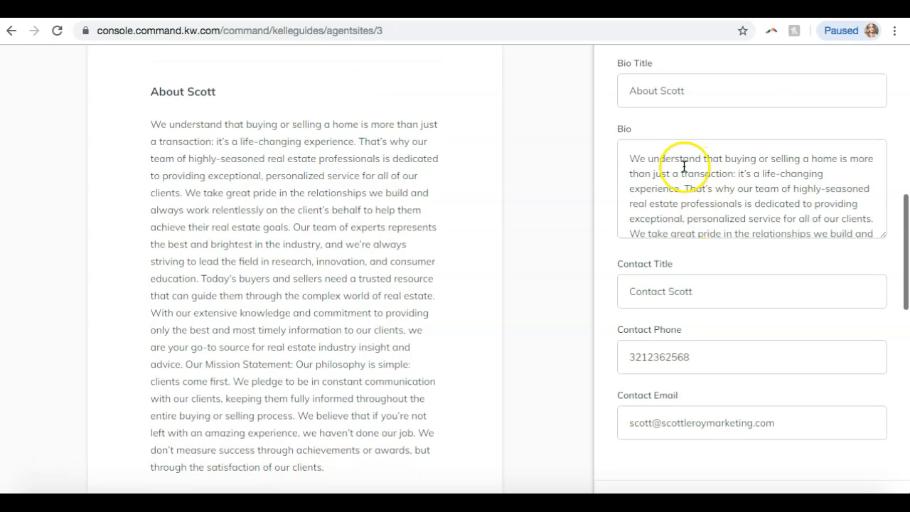
{"action": "scroll", "coordinate": [684, 167], "scroll_direction": "down", "scroll_amount": 6}
{"action": "scroll", "coordinate": [685, 167], "scroll_direction": "down", "scroll_amount": 10}
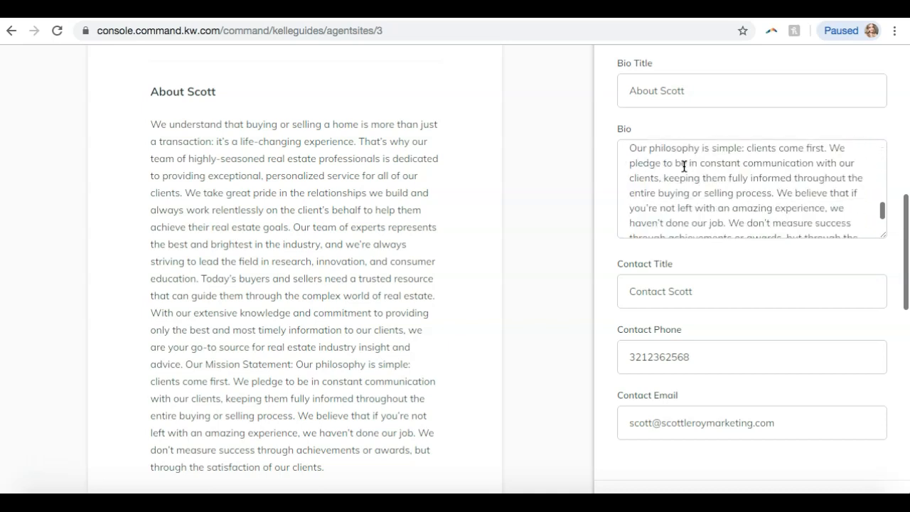
{"action": "scroll", "coordinate": [684, 166], "scroll_direction": "down", "scroll_amount": 1}
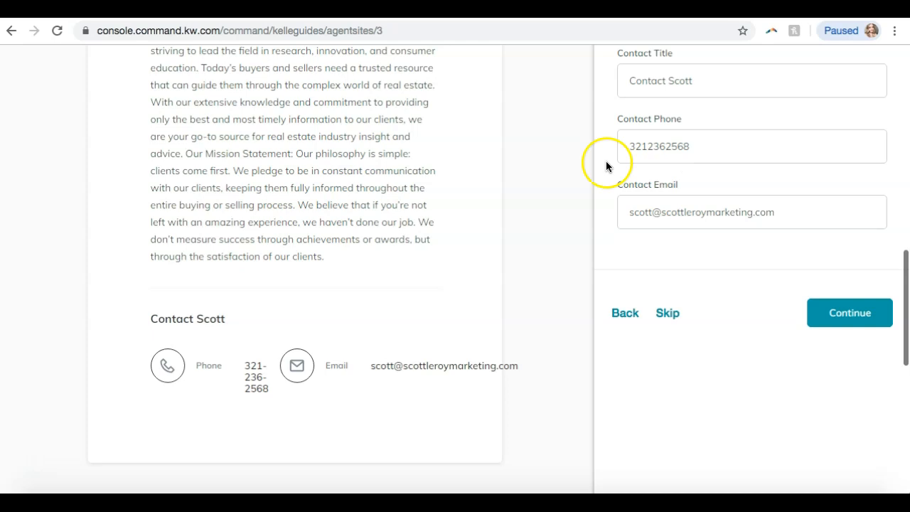
Step: Replace the name in the contact title so it reads 'Contact Your SLM Team'
{"action": "left_click", "coordinate": [747, 76]}
{"action": "key", "text": "BackSpace"}
{"action": "key", "text": "BackSpace"}
{"action": "key", "text": "BackSpace"}
{"action": "key", "text": "BackSpace"}
{"action": "key", "text": "BackSpace"}
{"action": "key", "text": "BackSpace"}
{"action": "type", "text": "you"}
{"action": "key", "text": "BackSpace"}
{"action": "key", "text": "BackSpace"}
{"action": "key", "text": "BackSpace"}
{"action": "type", "text": "Your SLM Team"}
{"action": "left_click", "coordinate": [660, 133]}
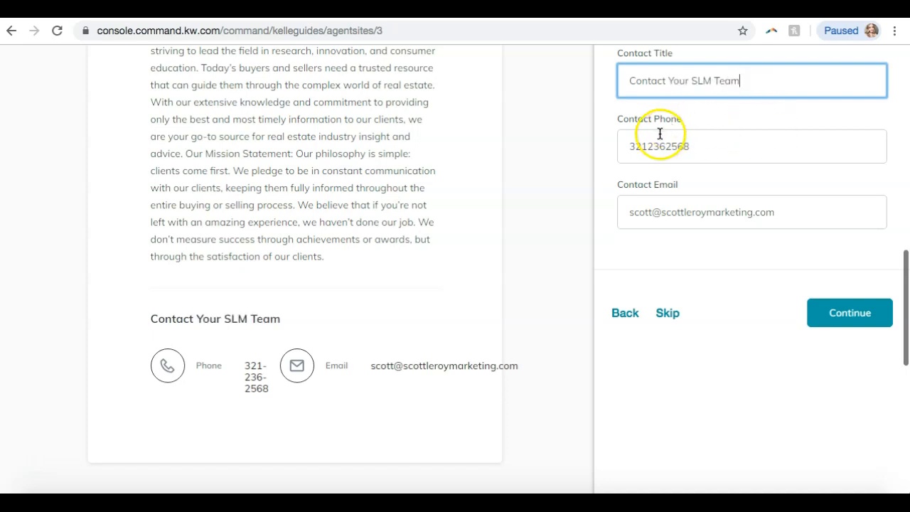
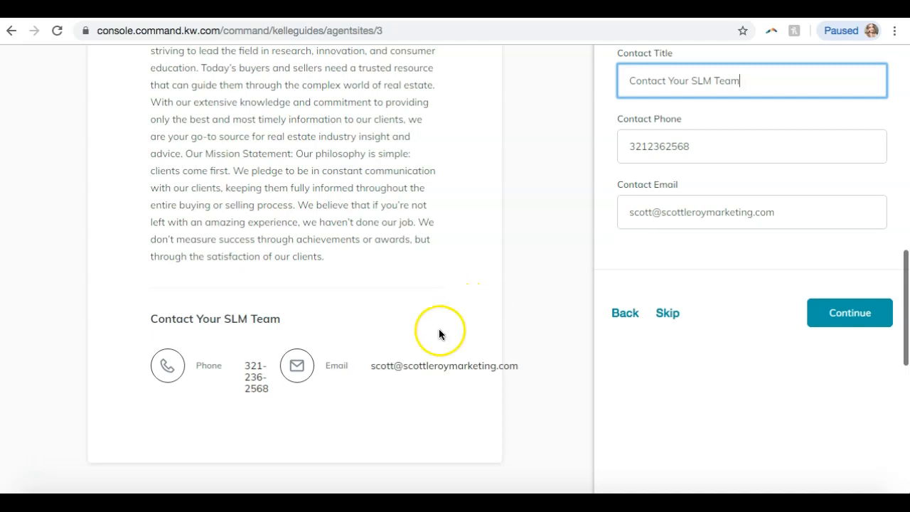
Step: Scroll through the About page preview to check its updated contact details
{"action": "scroll", "coordinate": [422, 334], "scroll_direction": "down", "scroll_amount": 1}
{"action": "left_click_drag", "start_coordinate": [538, 319], "coordinate": [371, 327]}
{"action": "left_click", "coordinate": [531, 252]}
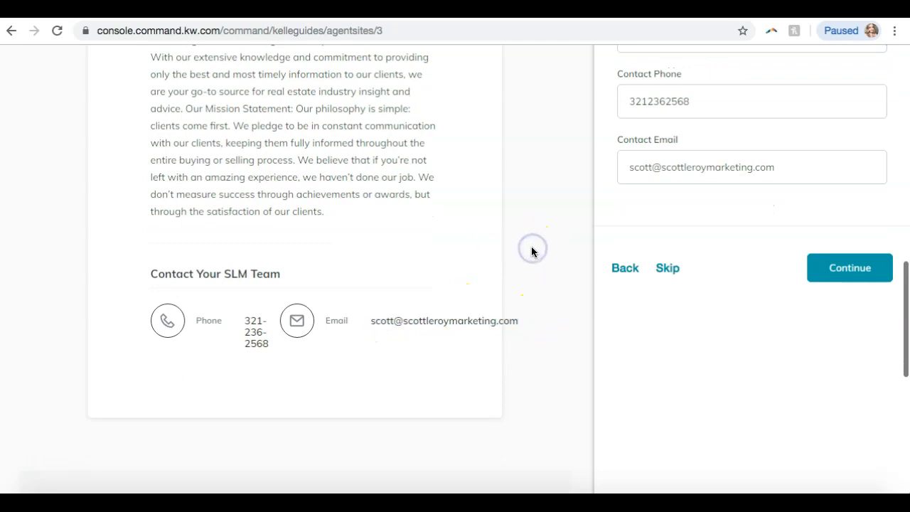
{"action": "scroll", "coordinate": [478, 181], "scroll_direction": "up", "scroll_amount": 3}
{"action": "scroll", "coordinate": [478, 181], "scroll_direction": "down", "scroll_amount": 2}
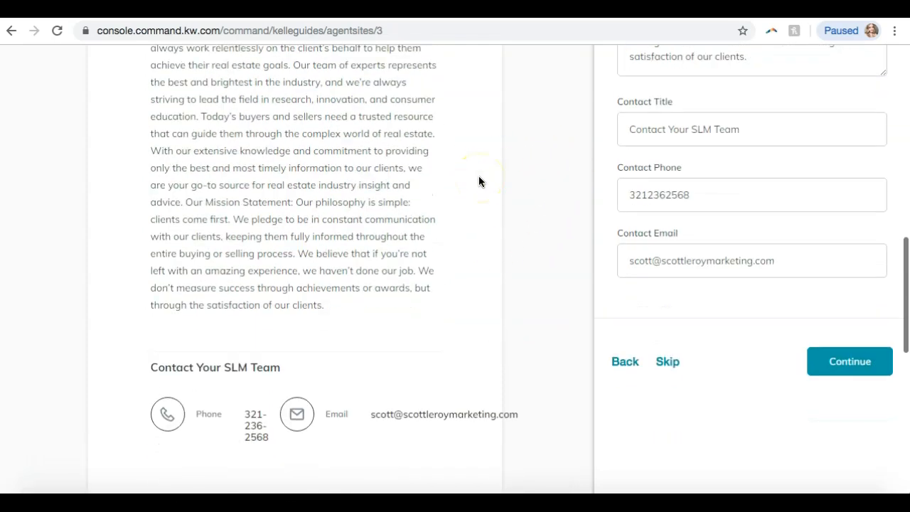
Step: Continue to Contact Us, review its /contact slug and SEO description, and expand Content
{"action": "left_click", "coordinate": [868, 328]}
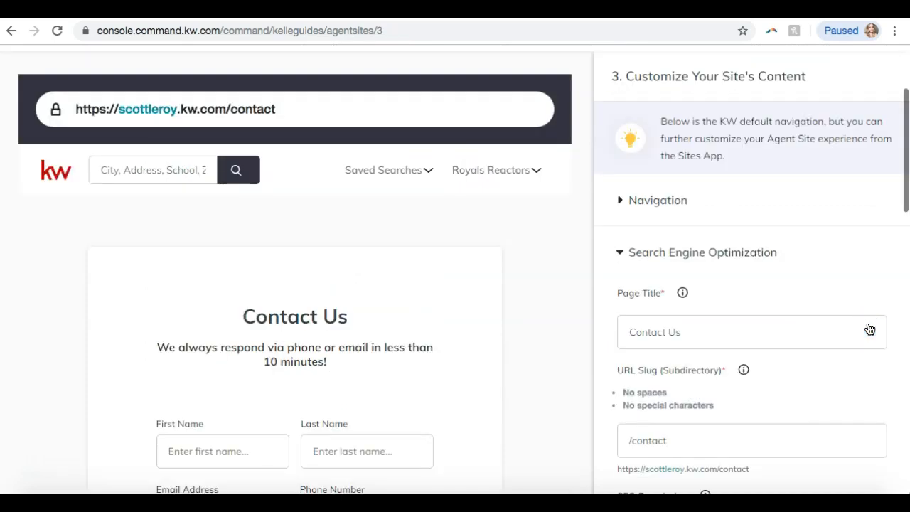
{"action": "left_click", "coordinate": [800, 278]}
{"action": "scroll", "coordinate": [799, 280], "scroll_direction": "down", "scroll_amount": 3}
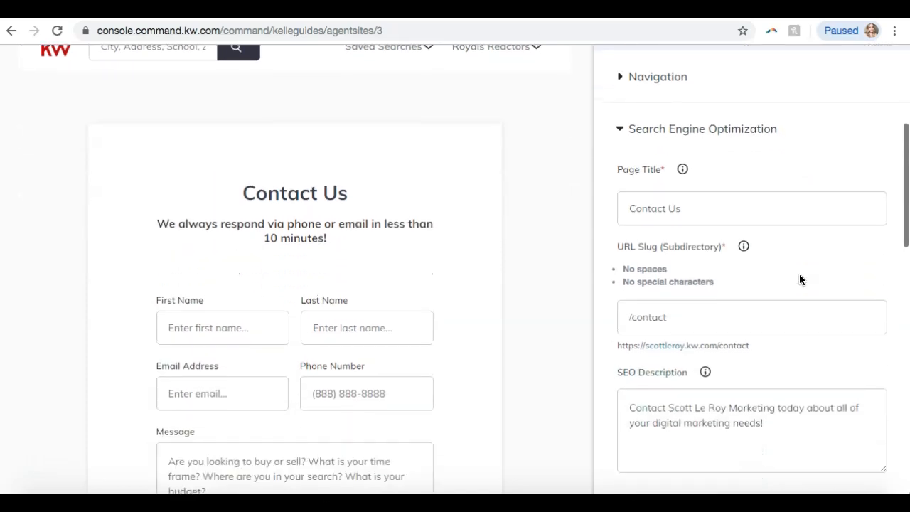
{"action": "scroll", "coordinate": [800, 279], "scroll_direction": "down", "scroll_amount": 1}
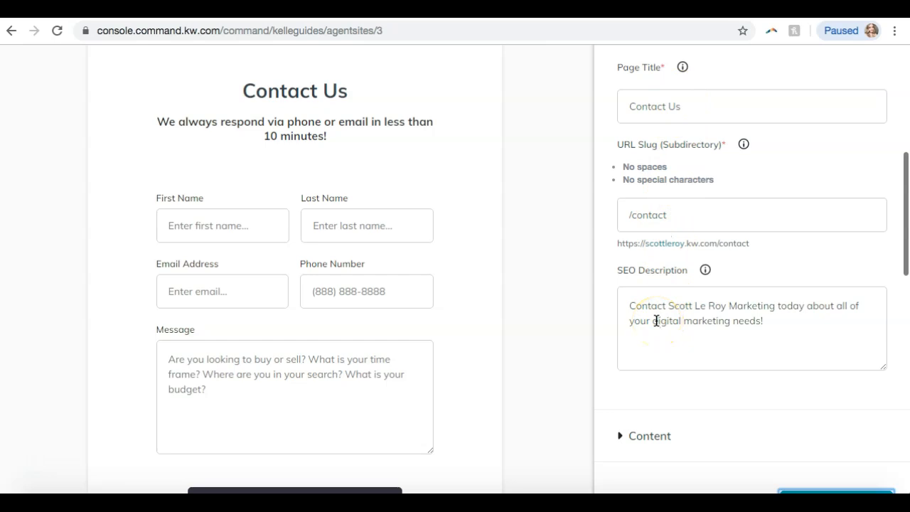
{"action": "scroll", "coordinate": [657, 320], "scroll_direction": "down", "scroll_amount": 3}
{"action": "left_click", "coordinate": [657, 321]}
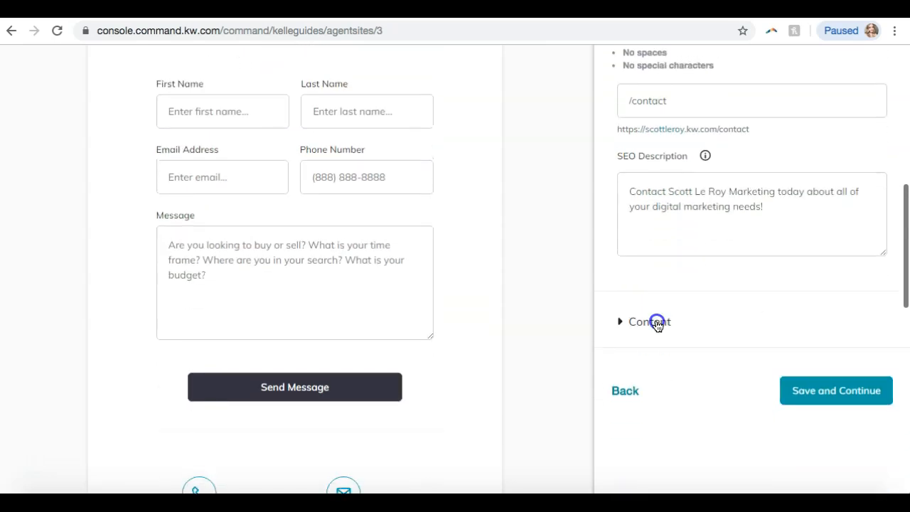
{"action": "scroll", "coordinate": [658, 326], "scroll_direction": "up", "scroll_amount": 3}
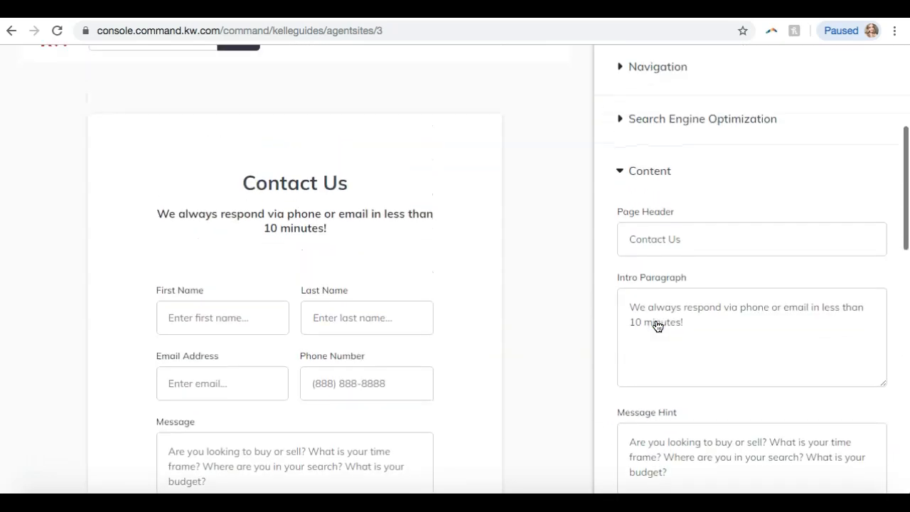
{"action": "left_click", "coordinate": [650, 320]}
{"action": "scroll", "coordinate": [383, 252], "scroll_direction": "up", "scroll_amount": 1}
{"action": "scroll", "coordinate": [384, 251], "scroll_direction": "down", "scroll_amount": 5}
{"action": "scroll", "coordinate": [383, 251], "scroll_direction": "up", "scroll_amount": 1}
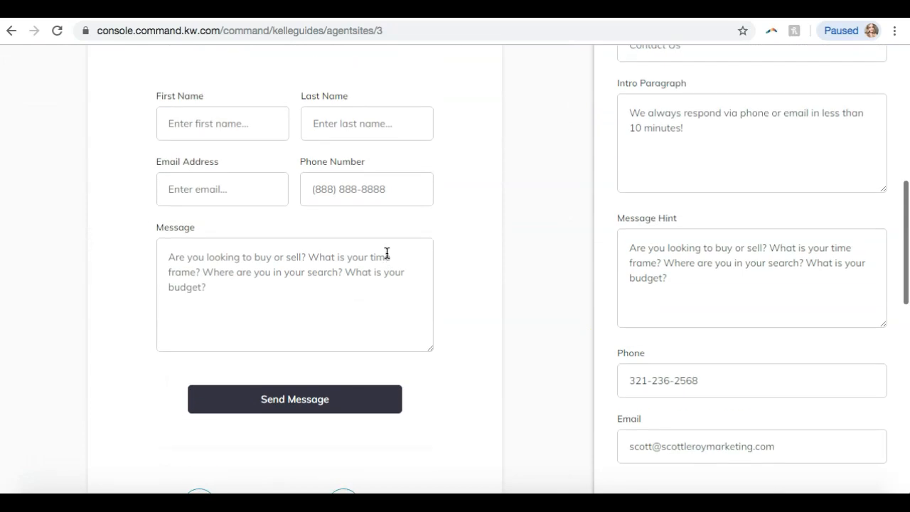
{"action": "scroll", "coordinate": [466, 306], "scroll_direction": "up", "scroll_amount": 2}
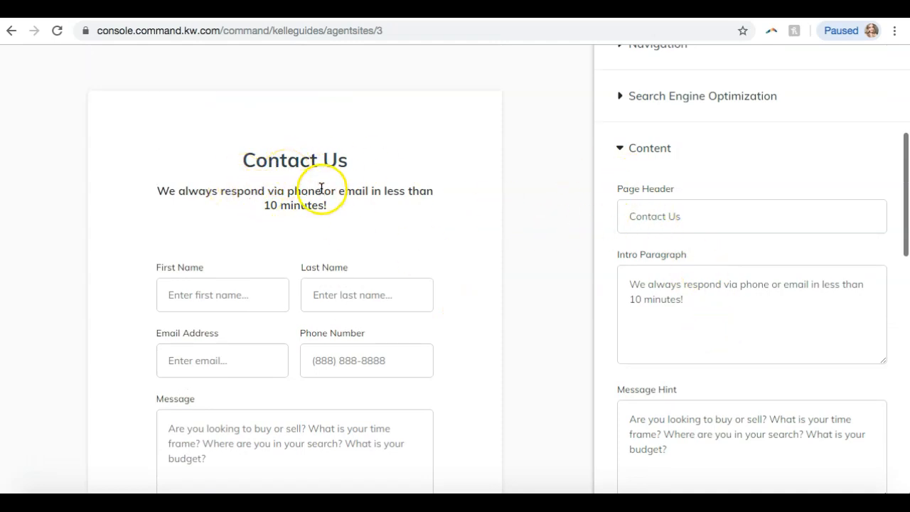
{"action": "left_click", "coordinate": [703, 306]}
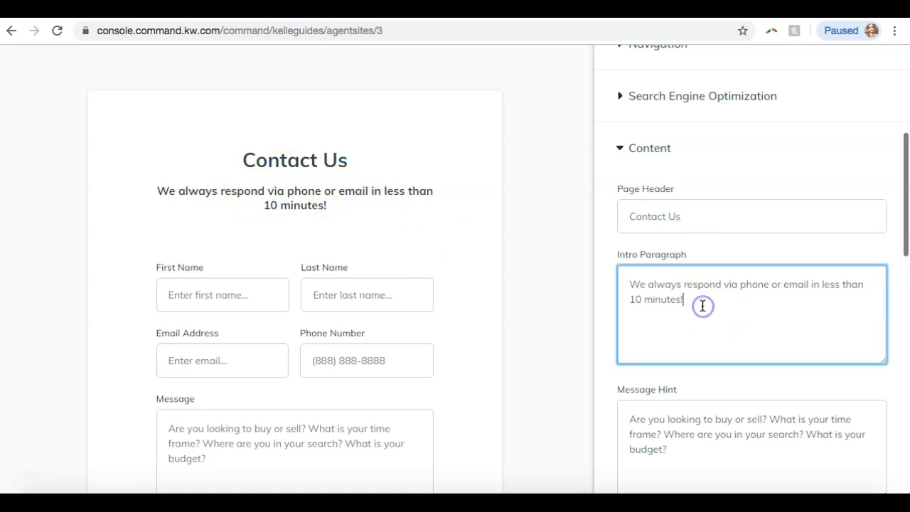
{"action": "scroll", "coordinate": [703, 306], "scroll_direction": "down", "scroll_amount": 2}
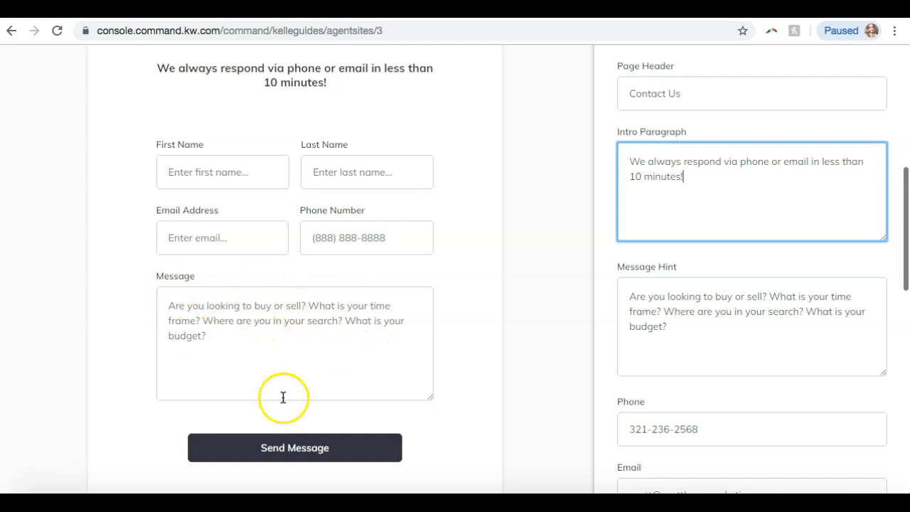
{"action": "left_click", "coordinate": [710, 327]}
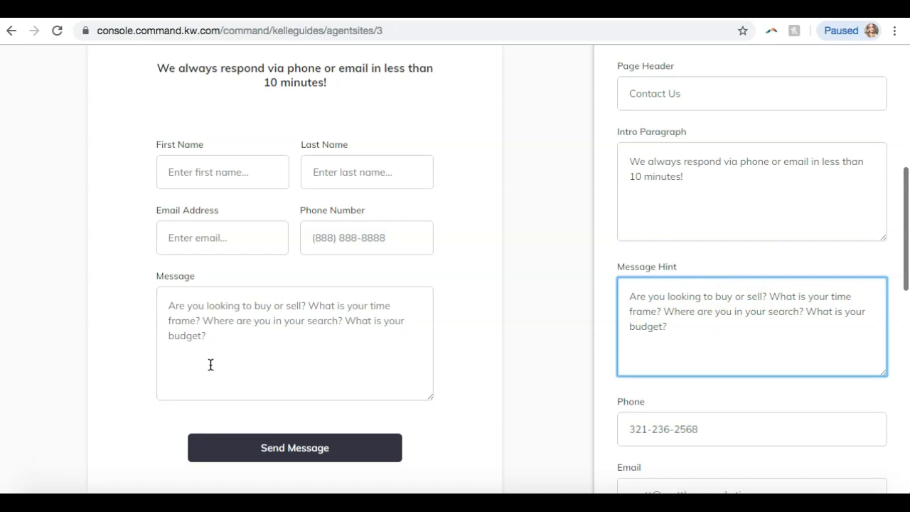
{"action": "scroll", "coordinate": [676, 295], "scroll_direction": "down", "scroll_amount": 1}
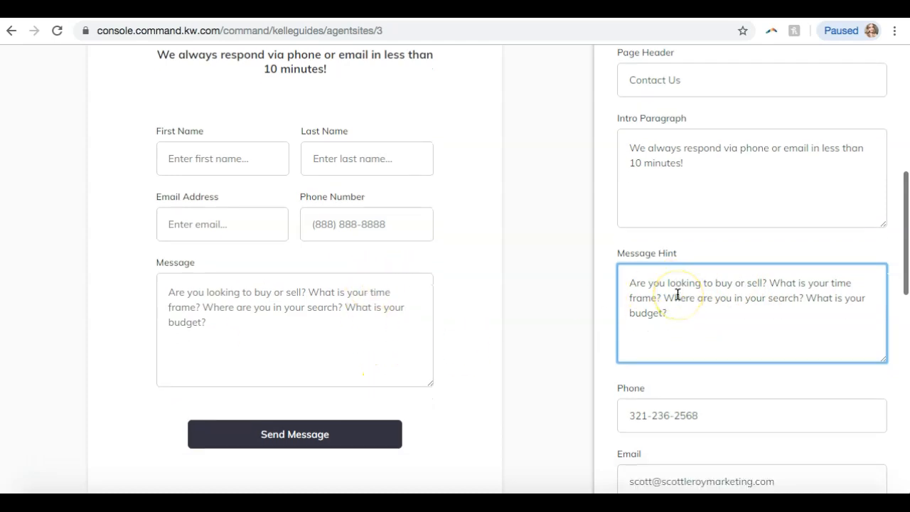
{"action": "scroll", "coordinate": [677, 293], "scroll_direction": "down", "scroll_amount": 3}
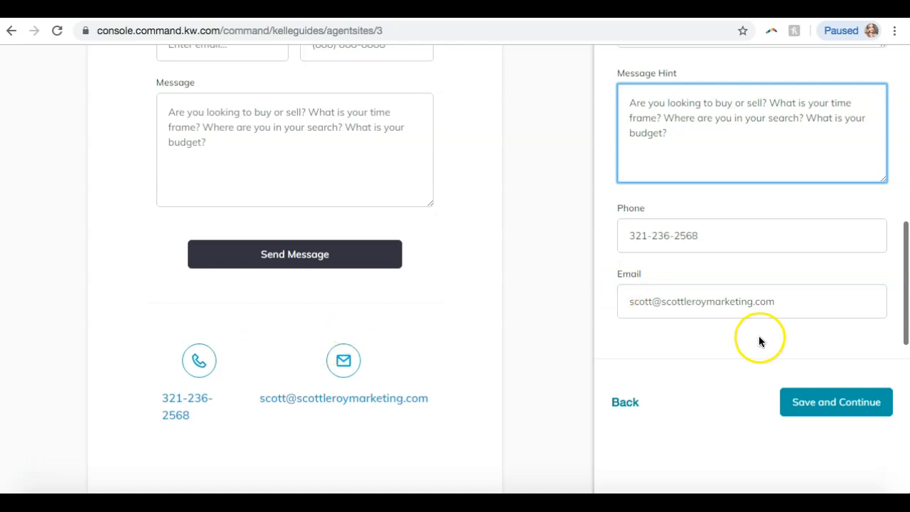
Step: Save the Contact Us content and review What's Next with Sites FAQ, Manage Sites and Sites Creator
{"action": "left_click", "coordinate": [825, 402]}
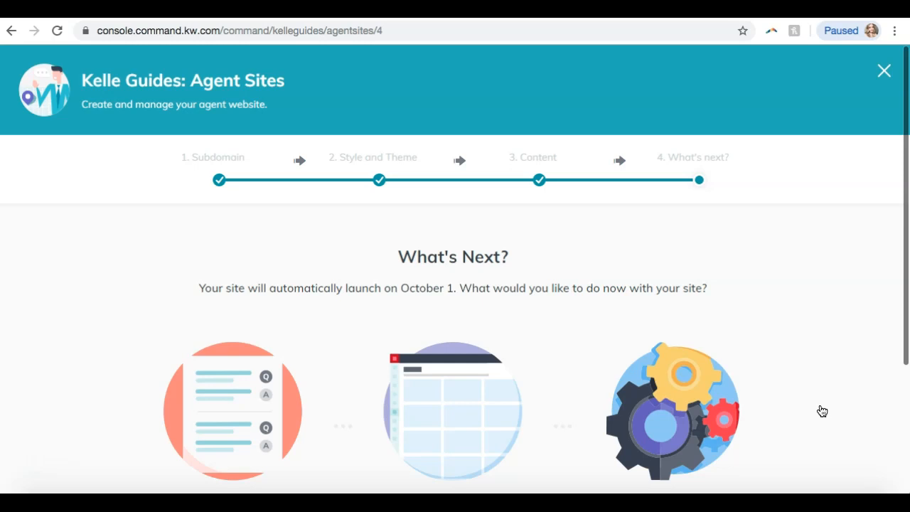
{"action": "left_click", "coordinate": [815, 387]}
{"action": "left_click", "coordinate": [816, 419]}
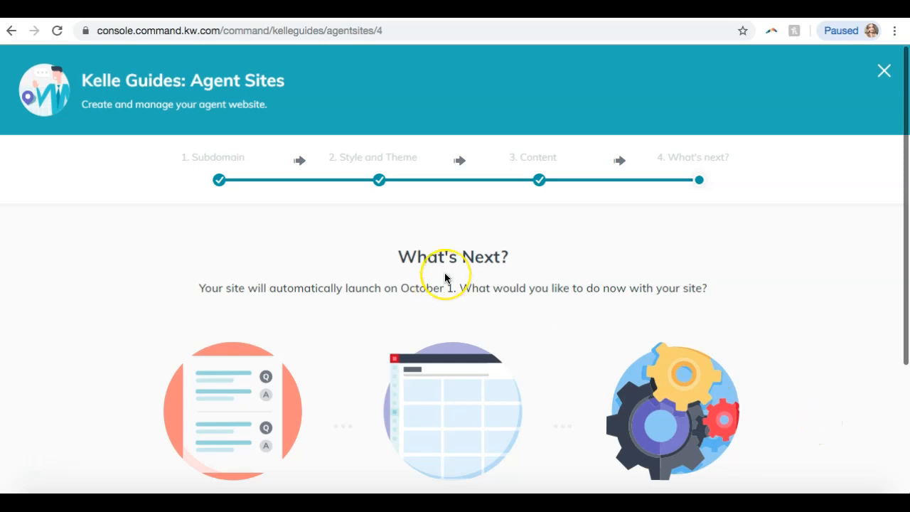
{"action": "scroll", "coordinate": [445, 278], "scroll_direction": "down", "scroll_amount": 2}
{"action": "left_click", "coordinate": [214, 307]}
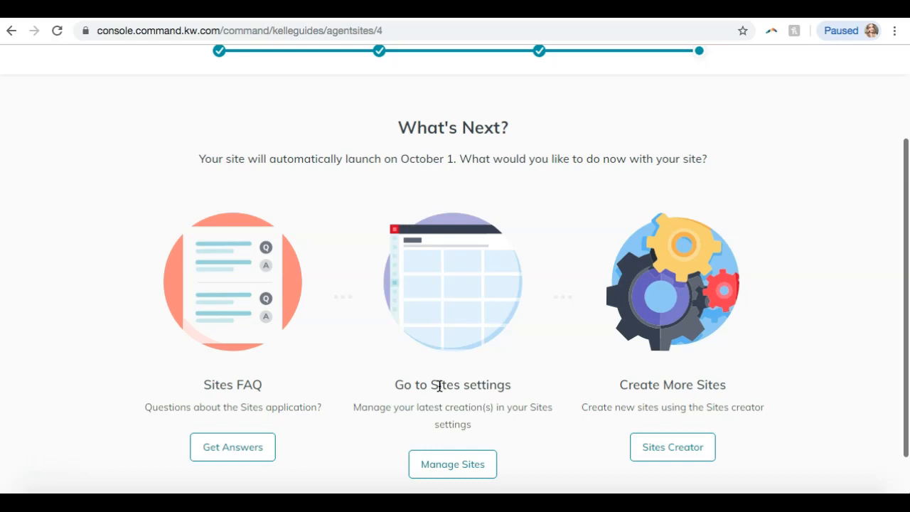
{"action": "scroll", "coordinate": [514, 377], "scroll_direction": "up", "scroll_amount": 2}
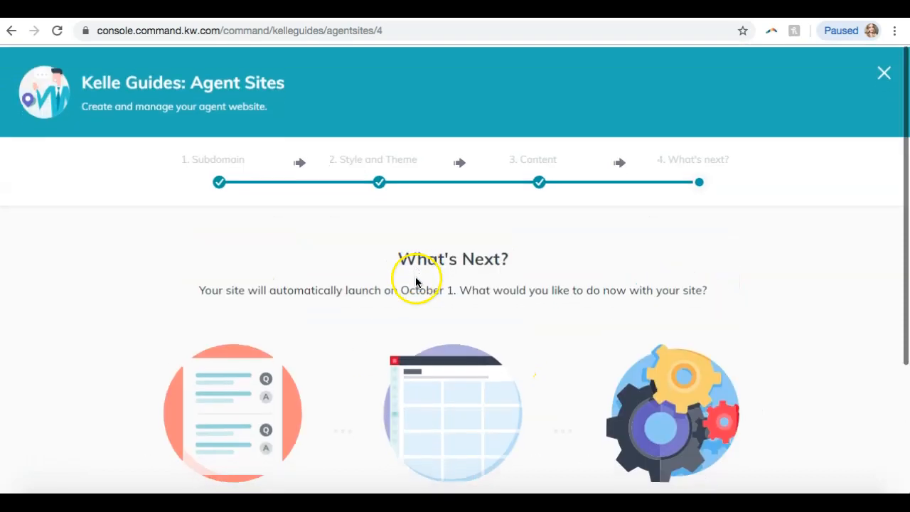
Step: Close Kelle Guides and browse the Agent Site Pages list, including the 303224-aboutme site
{"action": "left_click", "coordinate": [883, 71]}
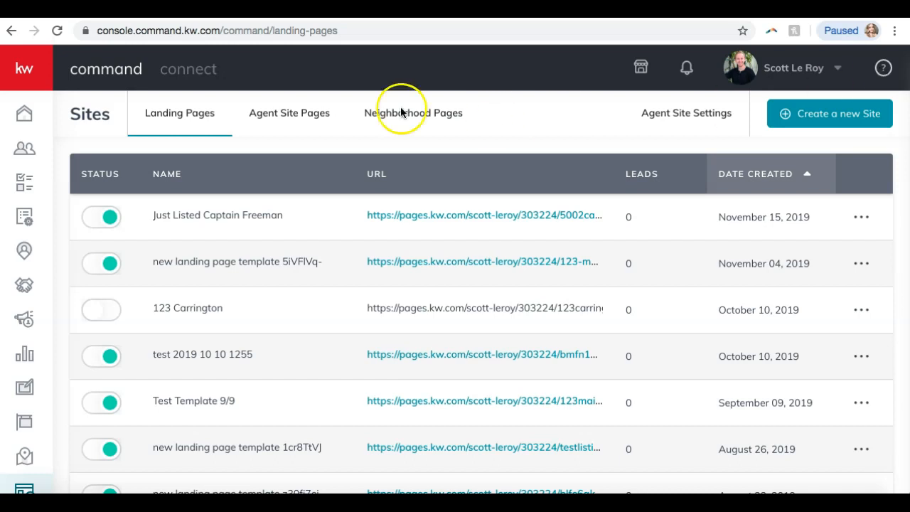
{"action": "left_click", "coordinate": [281, 125]}
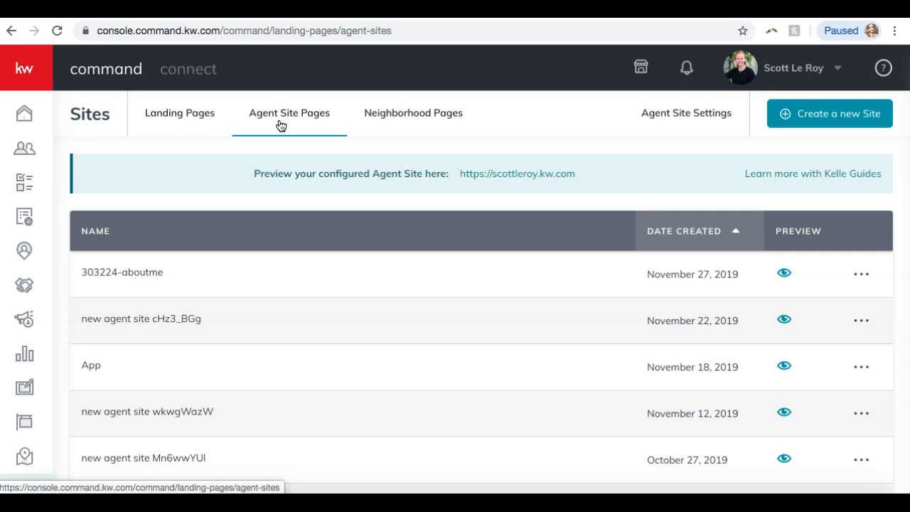
{"action": "scroll", "coordinate": [216, 249], "scroll_direction": "down", "scroll_amount": 5}
{"action": "scroll", "coordinate": [216, 249], "scroll_direction": "down", "scroll_amount": 2}
{"action": "scroll", "coordinate": [217, 249], "scroll_direction": "up", "scroll_amount": 5}
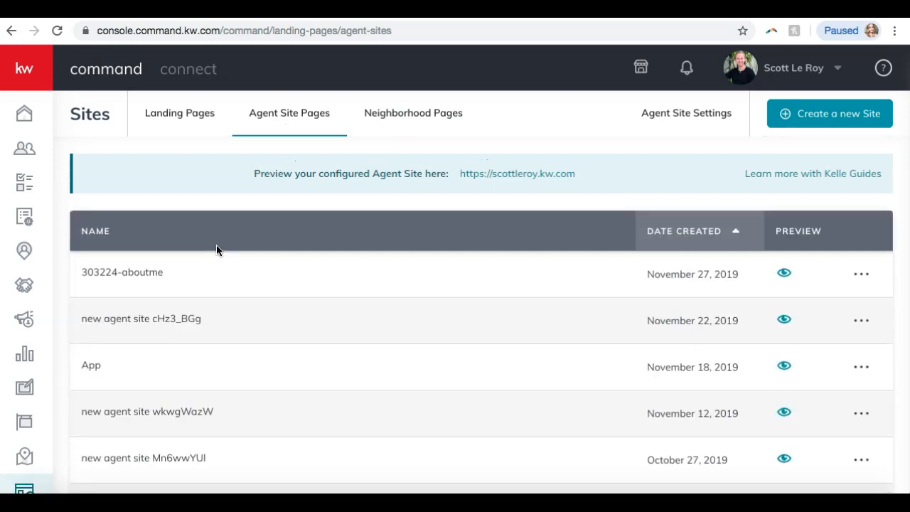
{"action": "scroll", "coordinate": [216, 249], "scroll_direction": "down", "scroll_amount": 5}
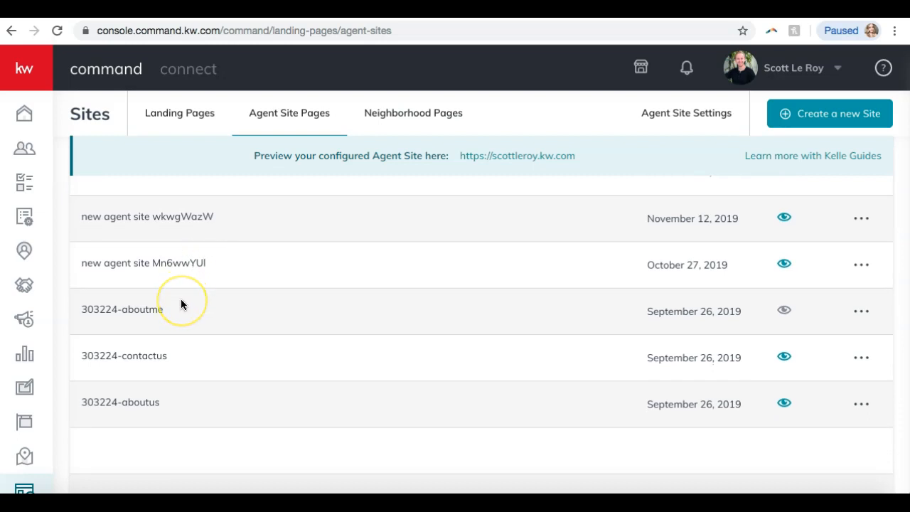
{"action": "scroll", "coordinate": [181, 304], "scroll_direction": "up", "scroll_amount": 4}
{"action": "scroll", "coordinate": [180, 304], "scroll_direction": "down", "scroll_amount": 2}
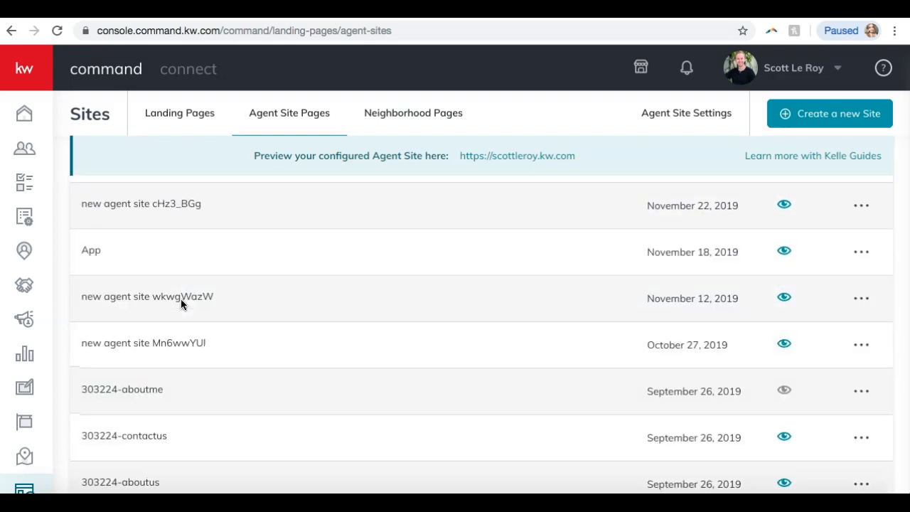
{"action": "scroll", "coordinate": [181, 304], "scroll_direction": "down", "scroll_amount": 3}
{"action": "scroll", "coordinate": [181, 304], "scroll_direction": "up", "scroll_amount": 2}
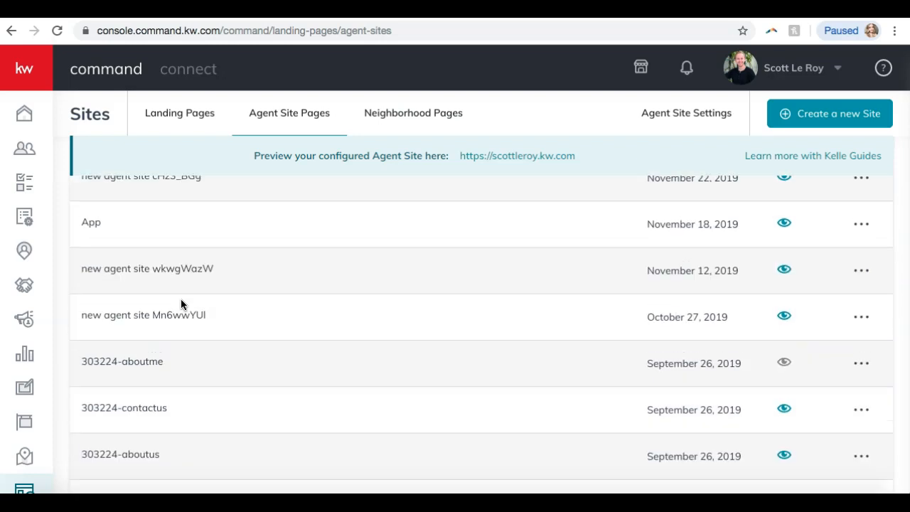
{"action": "scroll", "coordinate": [190, 396], "scroll_direction": "up", "scroll_amount": 3}
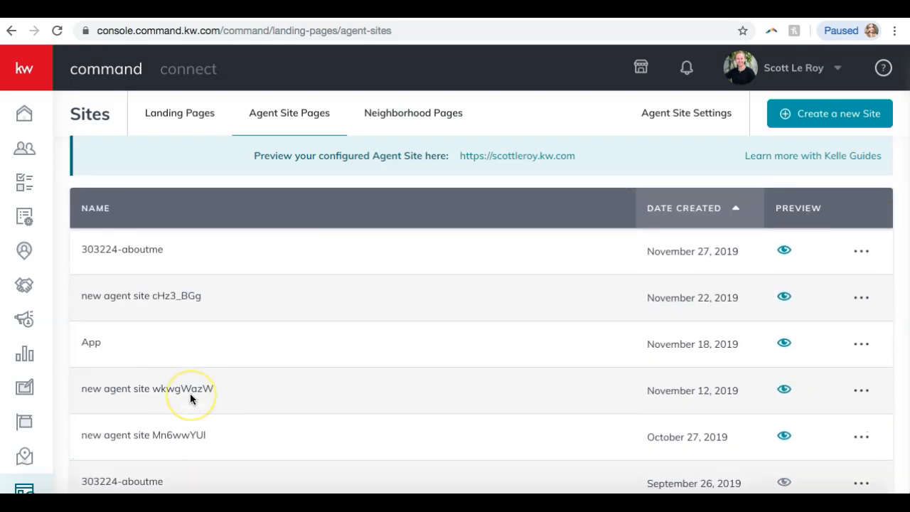
{"action": "scroll", "coordinate": [190, 396], "scroll_direction": "down", "scroll_amount": 1}
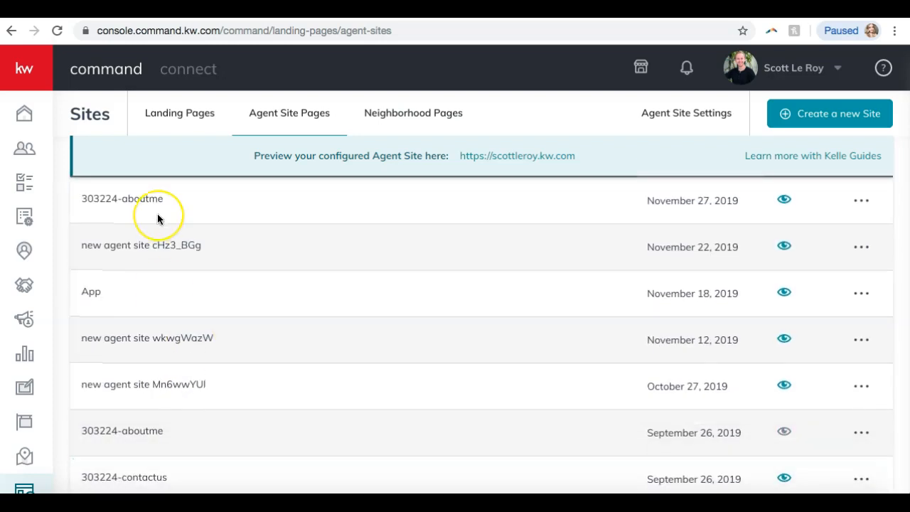
{"action": "scroll", "coordinate": [157, 213], "scroll_direction": "down", "scroll_amount": 4}
{"action": "scroll", "coordinate": [158, 214], "scroll_direction": "up", "scroll_amount": 5}
{"action": "scroll", "coordinate": [157, 213], "scroll_direction": "up", "scroll_amount": 1}
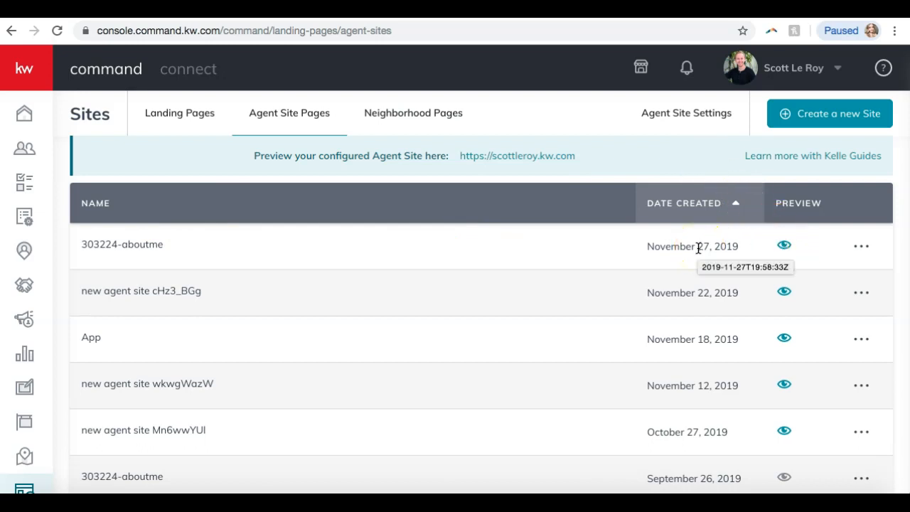
Step: Inspect the 303224-aboutme page's options, toggle the Date Created sort, and start a new site
{"action": "left_click", "coordinate": [860, 249]}
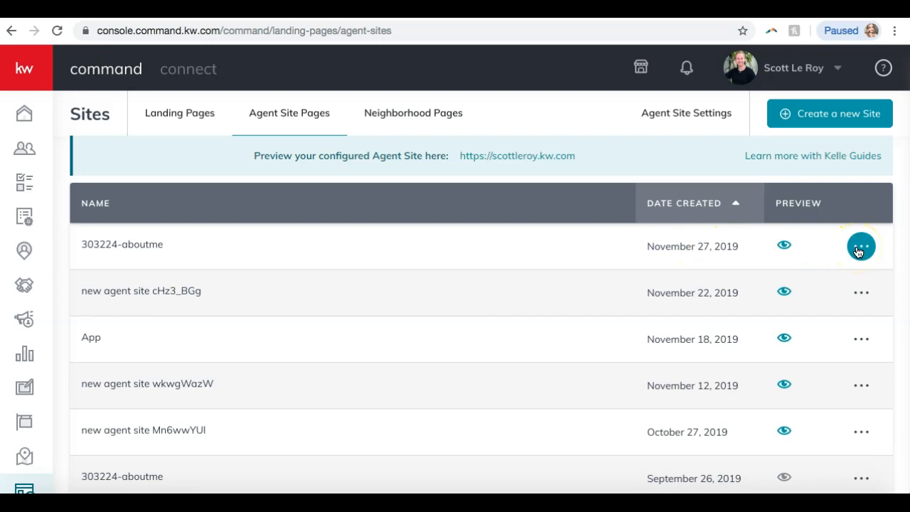
{"action": "left_click", "coordinate": [860, 247]}
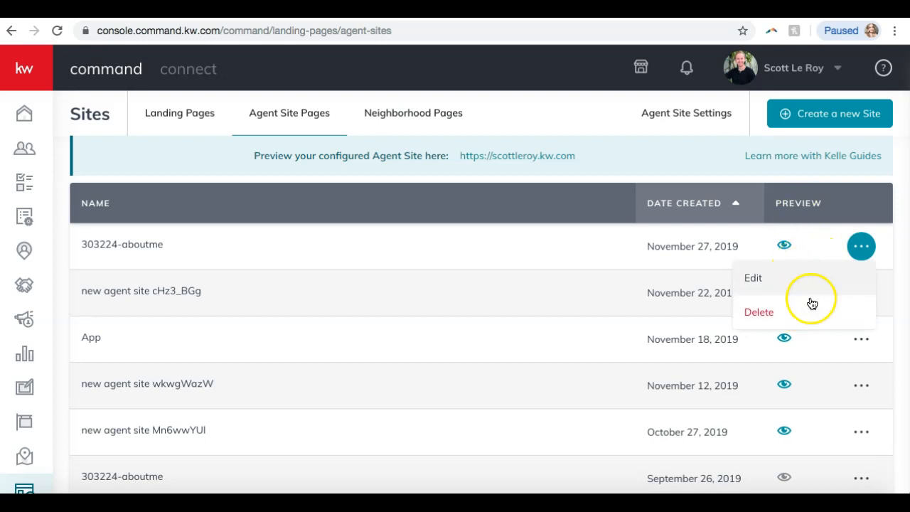
{"action": "left_click", "coordinate": [701, 191]}
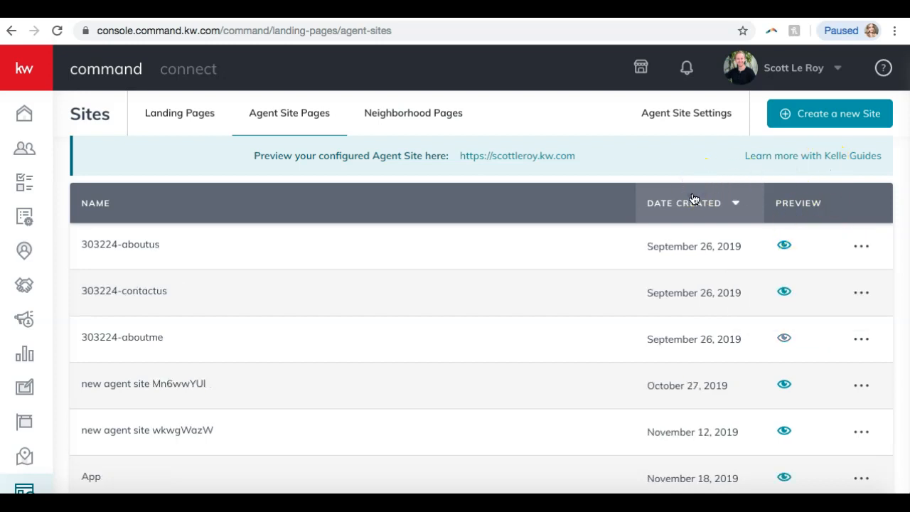
{"action": "left_click", "coordinate": [694, 197]}
{"action": "left_click", "coordinate": [807, 247]}
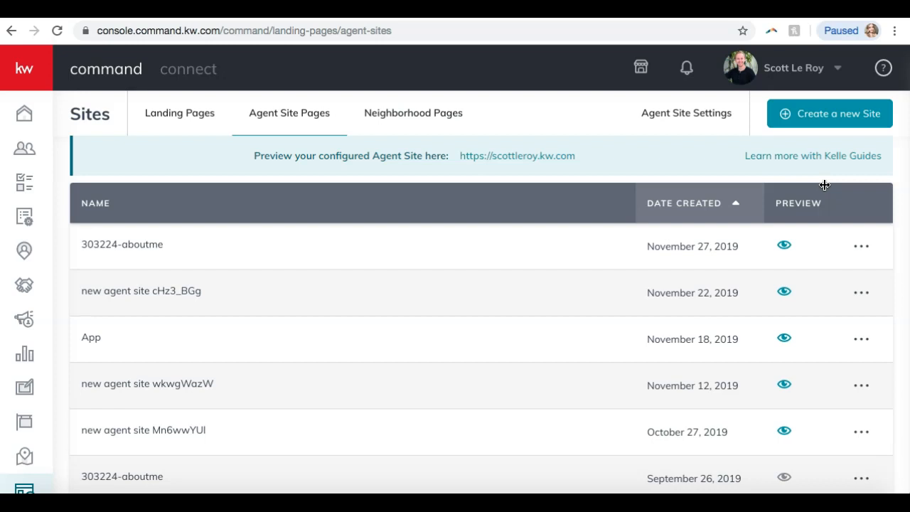
{"action": "left_click", "coordinate": [832, 119]}
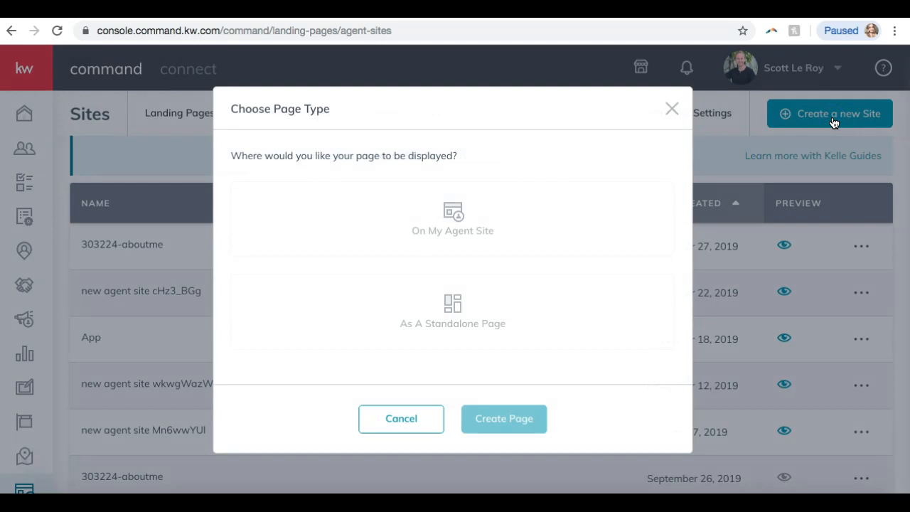
Step: Compare On My Agent Site and As A Standalone Page, then cancel without creating a page
{"action": "left_click", "coordinate": [484, 203]}
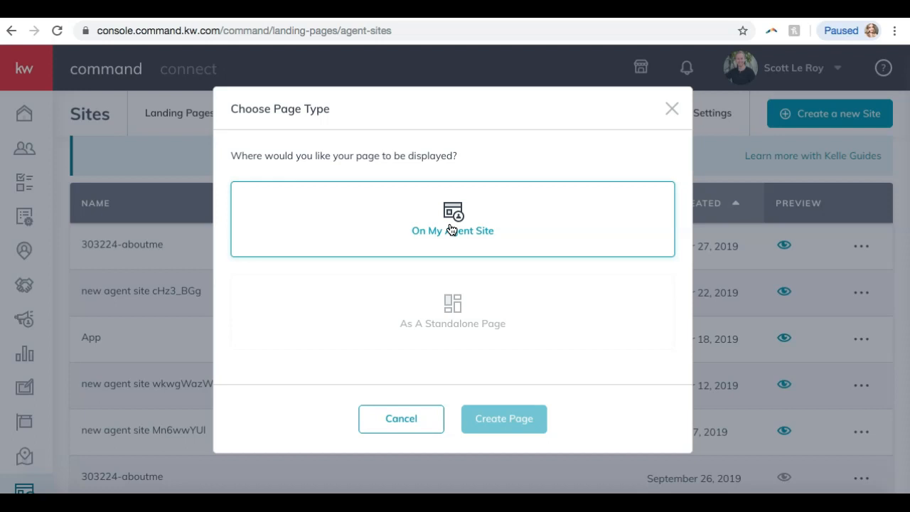
{"action": "left_click", "coordinate": [514, 228]}
{"action": "left_click", "coordinate": [494, 324]}
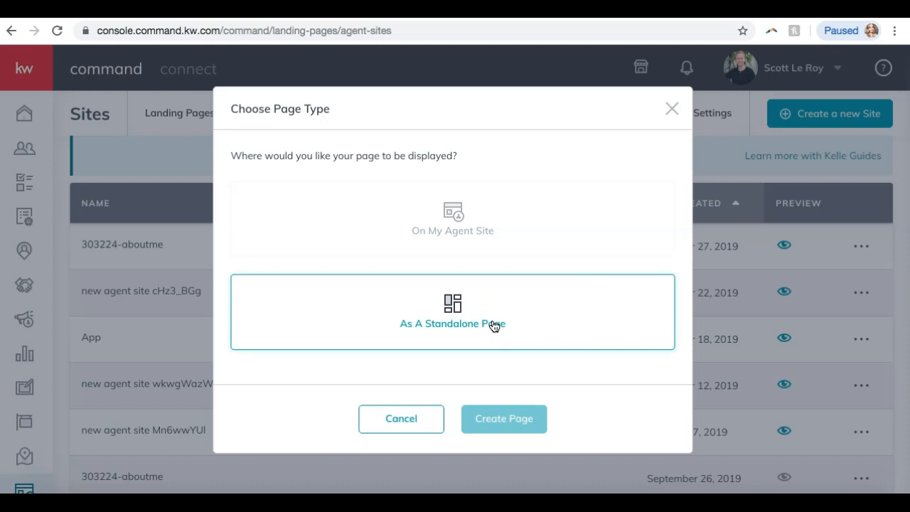
{"action": "left_click", "coordinate": [483, 187]}
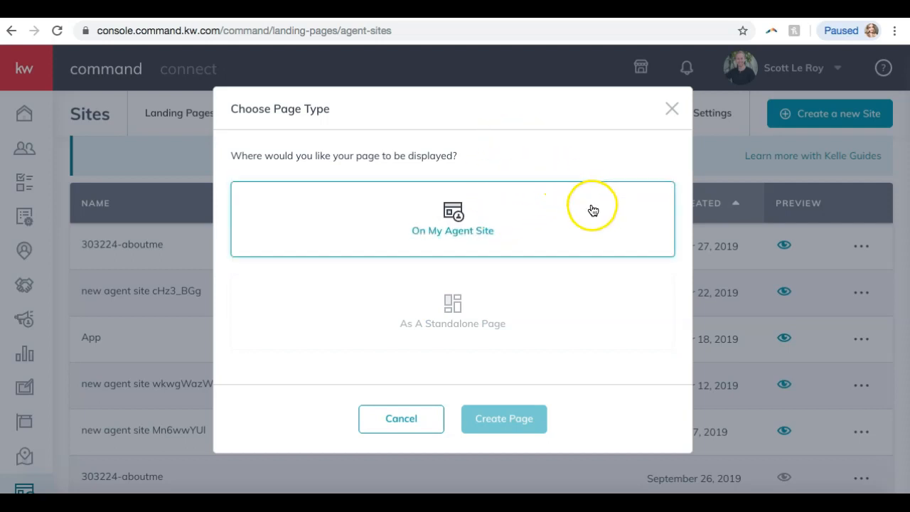
{"action": "left_click", "coordinate": [399, 422]}
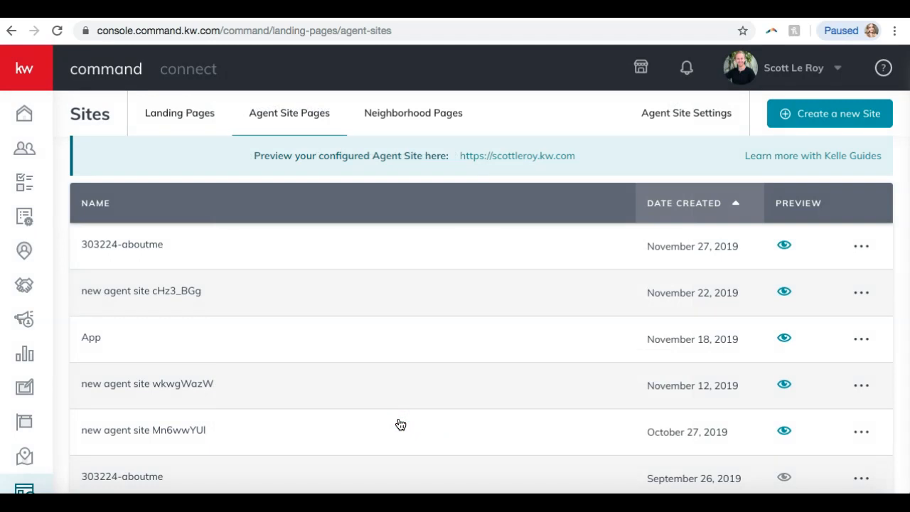
Step: Open Agent Site Settings at its Domains section and bring up the join.me meeting chat
{"action": "left_click", "coordinate": [522, 301]}
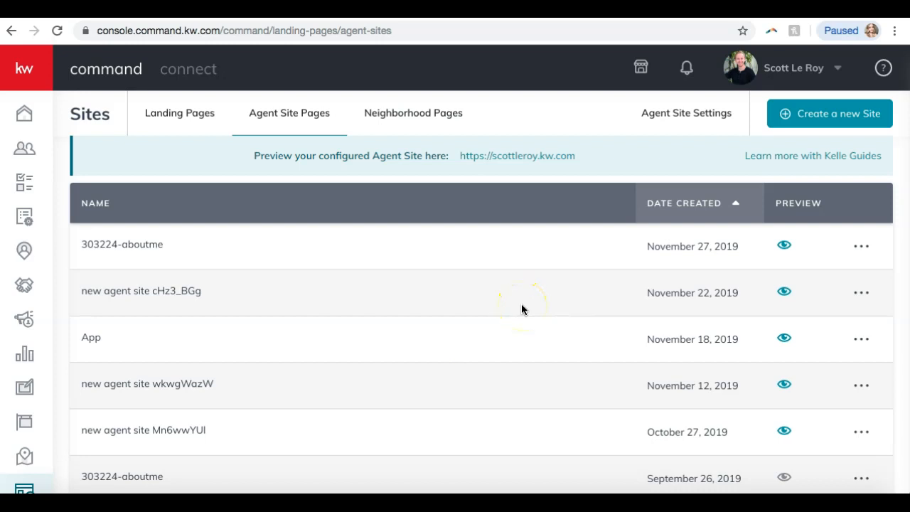
{"action": "left_click", "coordinate": [690, 114]}
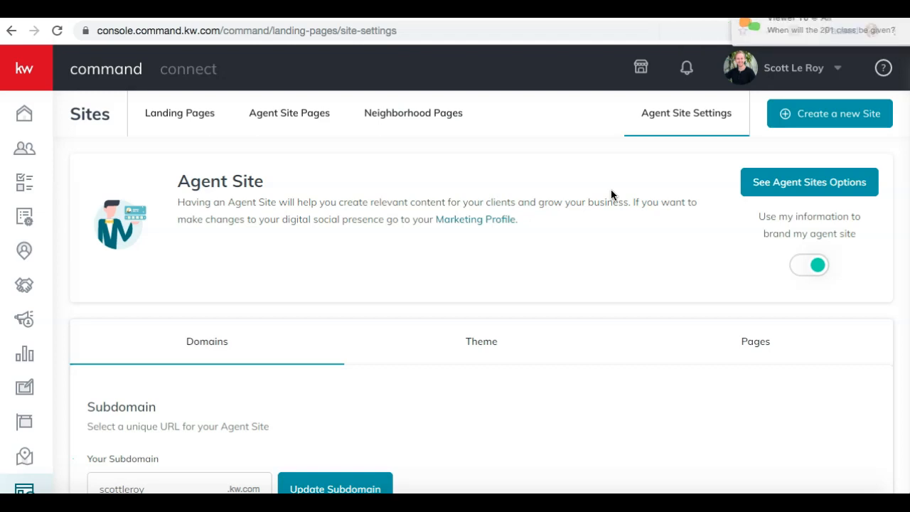
{"action": "left_click", "coordinate": [652, 498]}
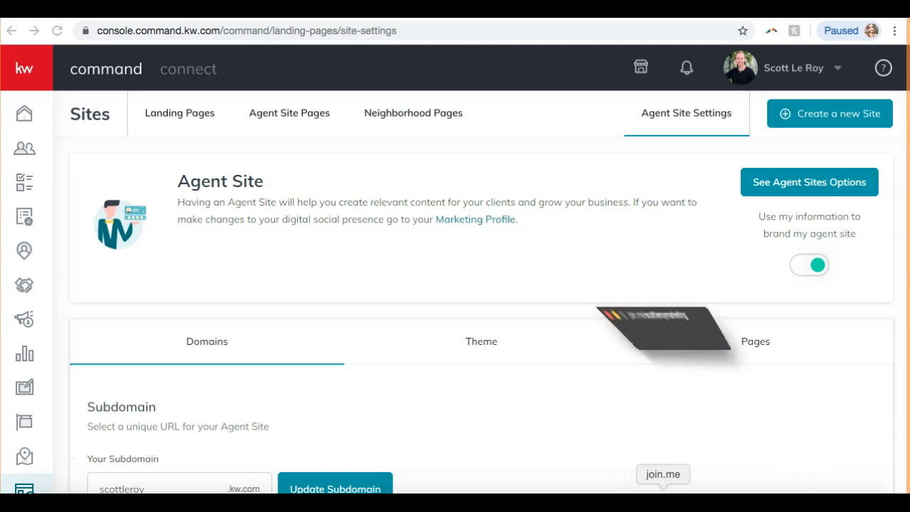
{"action": "left_click", "coordinate": [420, 34]}
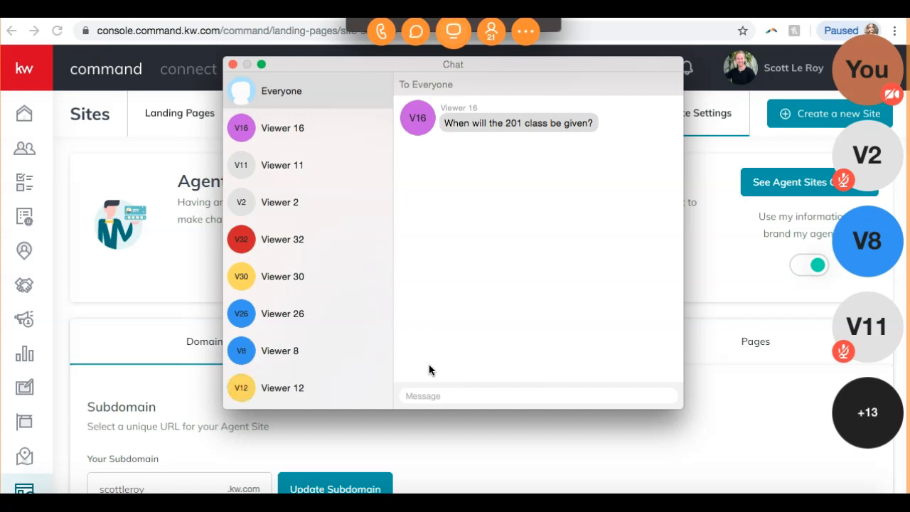
Step: Post scottleroymarketing.com/training to everyone in the join.me chat
{"action": "type", "text": "scottleroymarketing.com"}
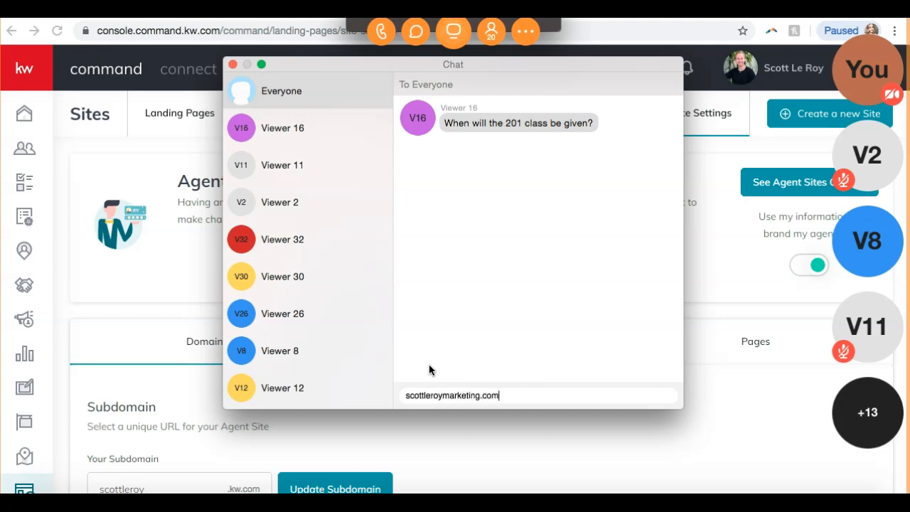
{"action": "type", "text": "/training"}
{"action": "key", "text": "Return"}
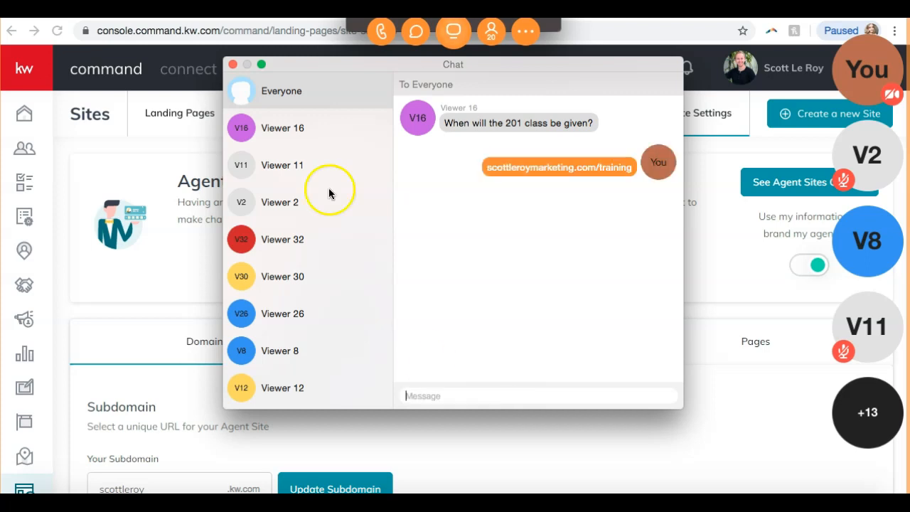
{"action": "left_click", "coordinate": [233, 65]}
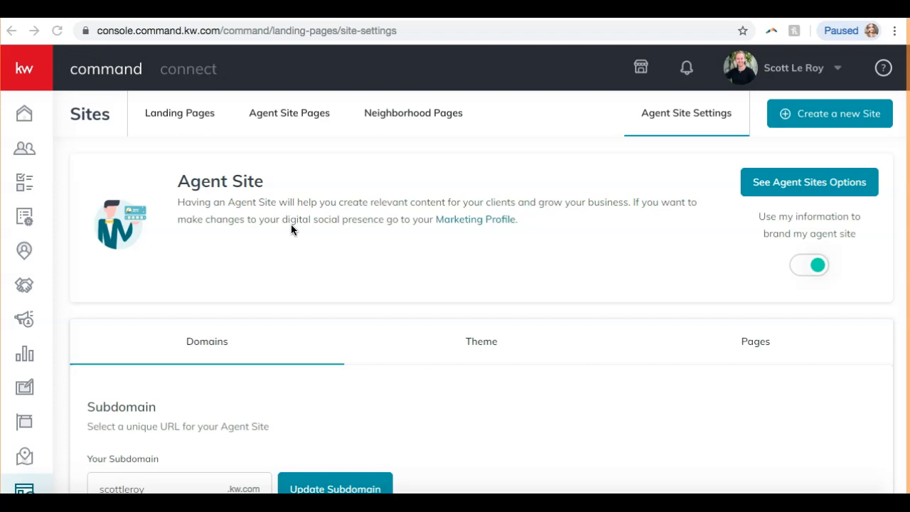
Step: Reopen the chat and post youtube.com/scottleroymarketing to everyone
{"action": "left_click", "coordinate": [652, 501]}
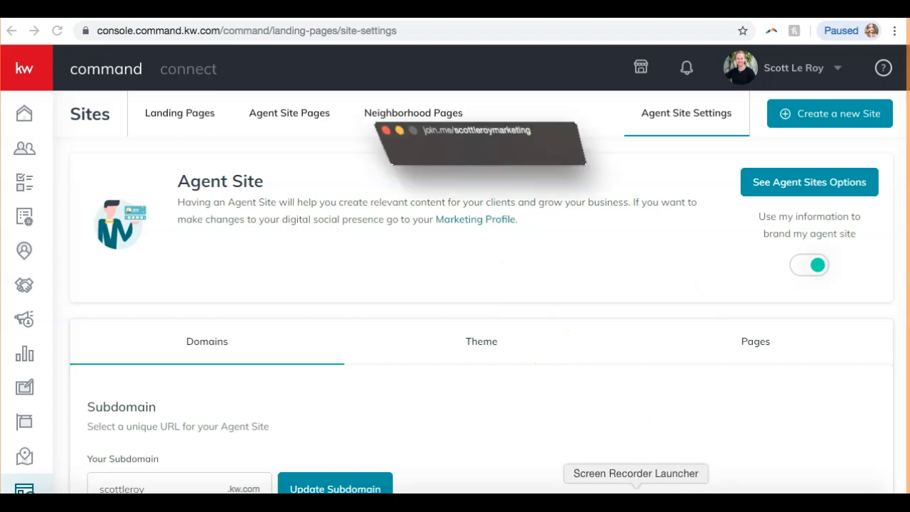
{"action": "left_click", "coordinate": [491, 31]}
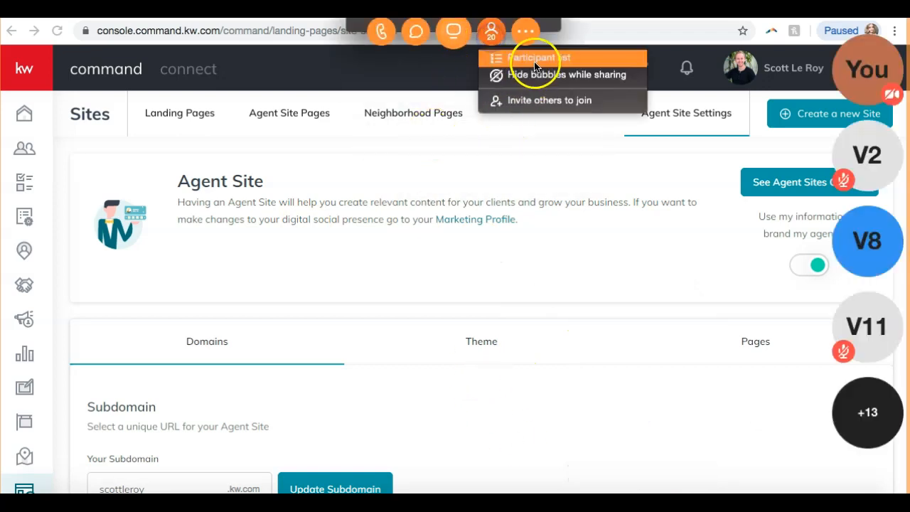
{"action": "left_click", "coordinate": [447, 30]}
{"action": "left_click", "coordinate": [447, 30]}
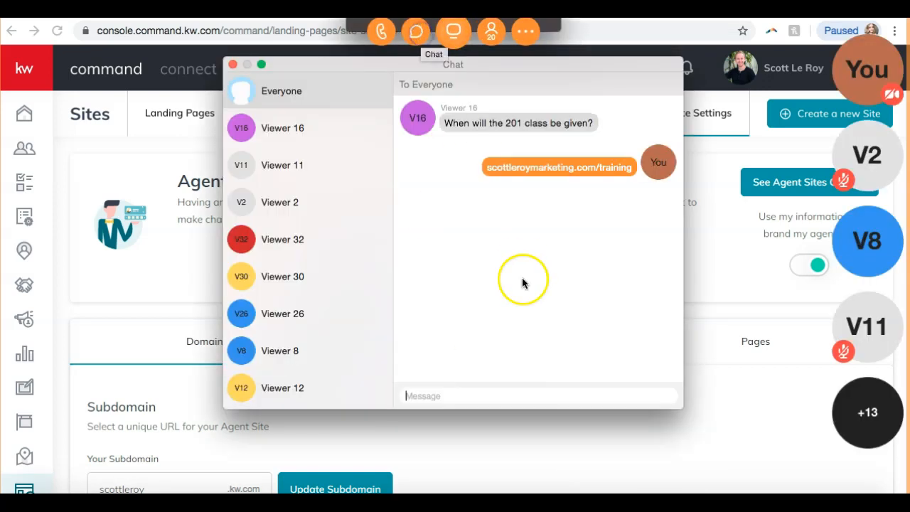
{"action": "type", "text": "scott"}
{"action": "key", "text": "super+a"}
{"action": "type", "text": "youtub"}
{"action": "key", "text": "BackSpace"}
{"action": "type", "text": "ube"}
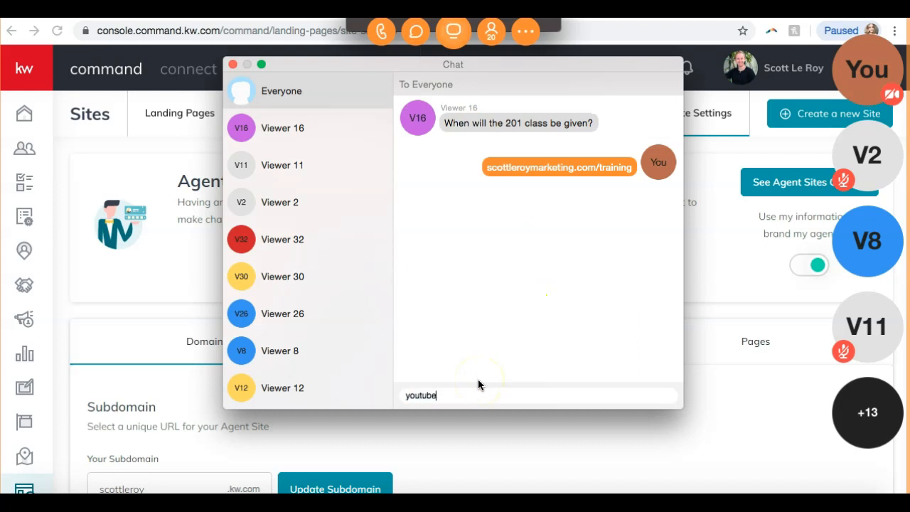
{"action": "type", "text": ".com/scottleroymarketing"}
{"action": "key", "text": "Return"}
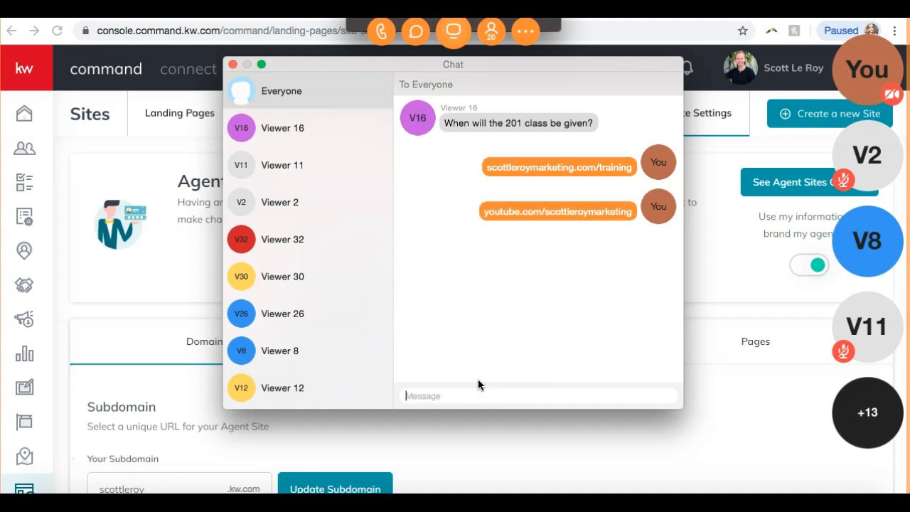
{"action": "left_click", "coordinate": [234, 65]}
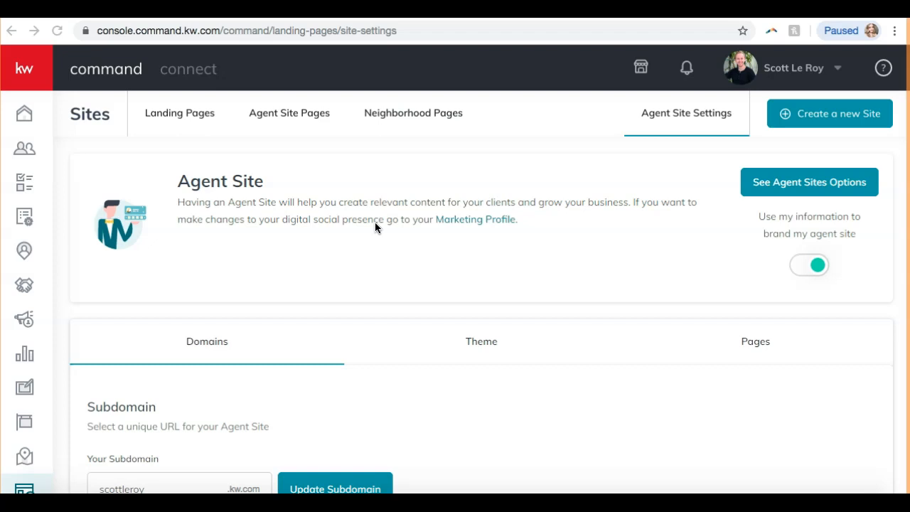
{"action": "scroll", "coordinate": [375, 222], "scroll_direction": "down", "scroll_amount": 1}
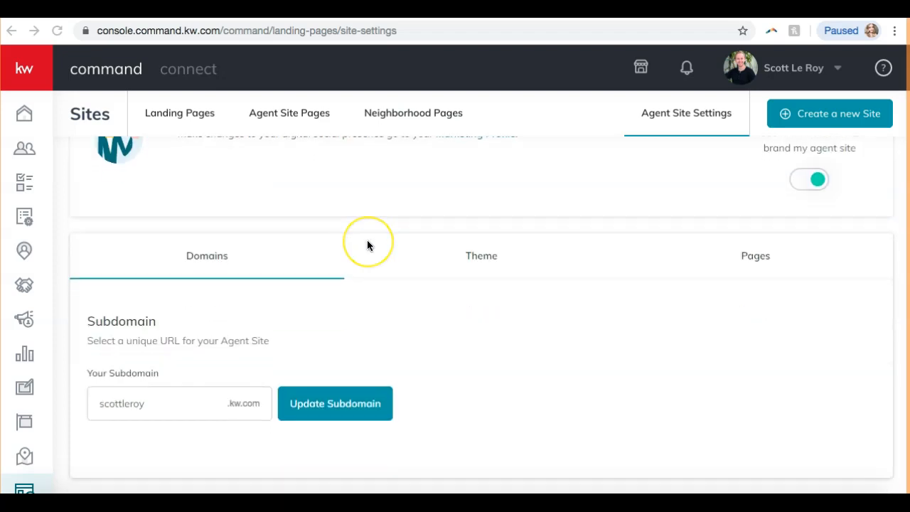
{"action": "scroll", "coordinate": [367, 240], "scroll_direction": "up", "scroll_amount": 1}
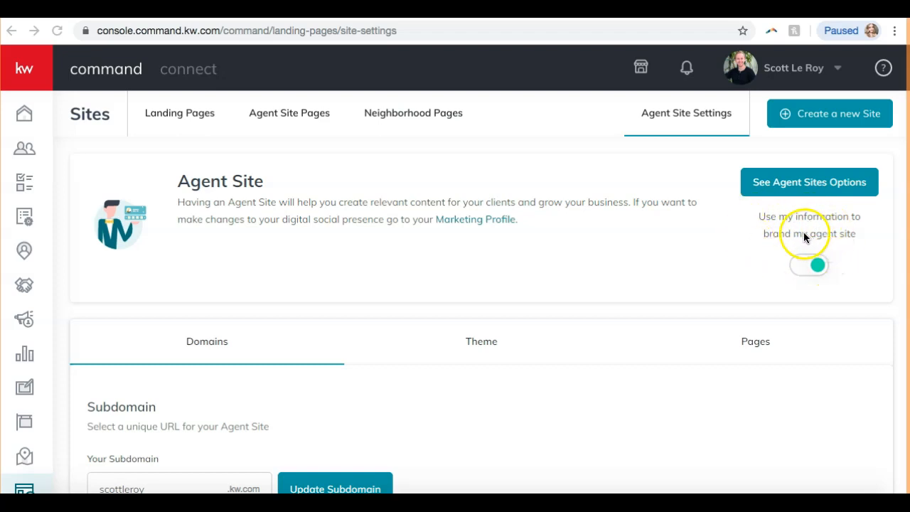
{"action": "scroll", "coordinate": [721, 232], "scroll_direction": "down", "scroll_amount": 1}
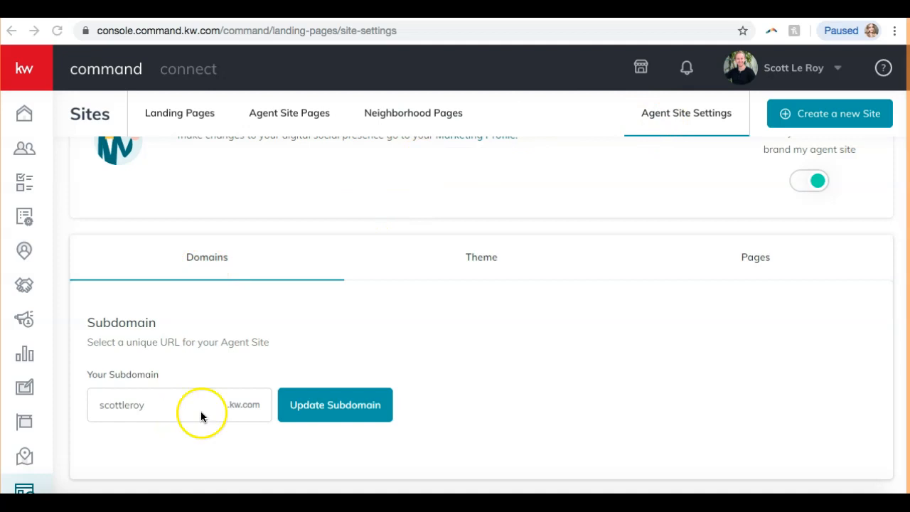
{"action": "left_click", "coordinate": [173, 411]}
{"action": "left_click", "coordinate": [135, 406]}
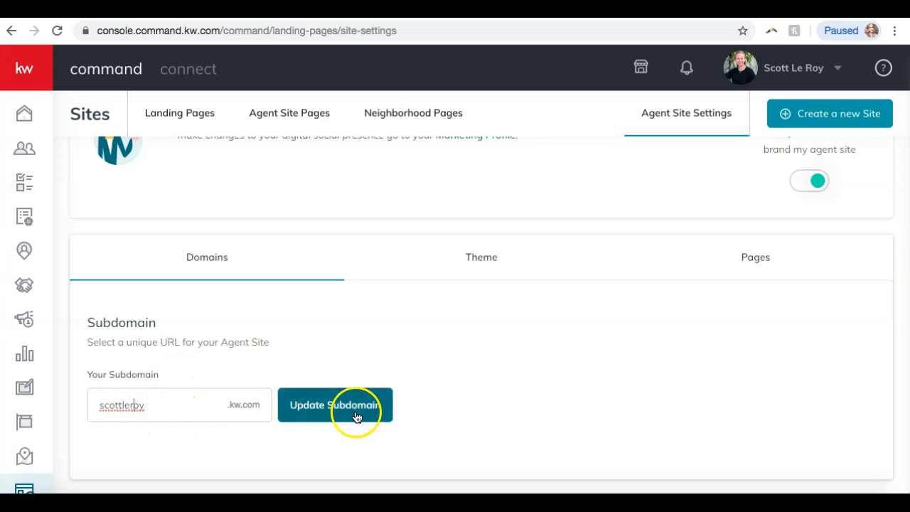
{"action": "left_click", "coordinate": [463, 263]}
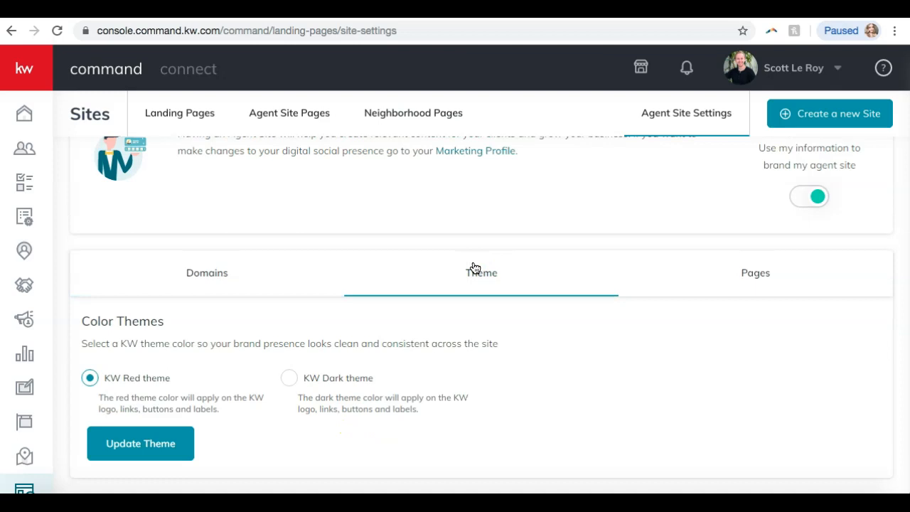
{"action": "scroll", "coordinate": [476, 268], "scroll_direction": "down", "scroll_amount": 3}
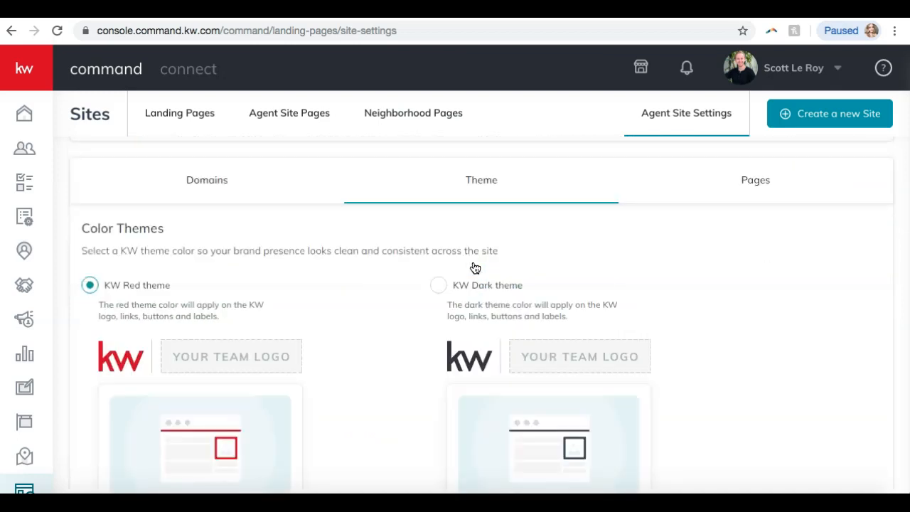
{"action": "left_click", "coordinate": [343, 308]}
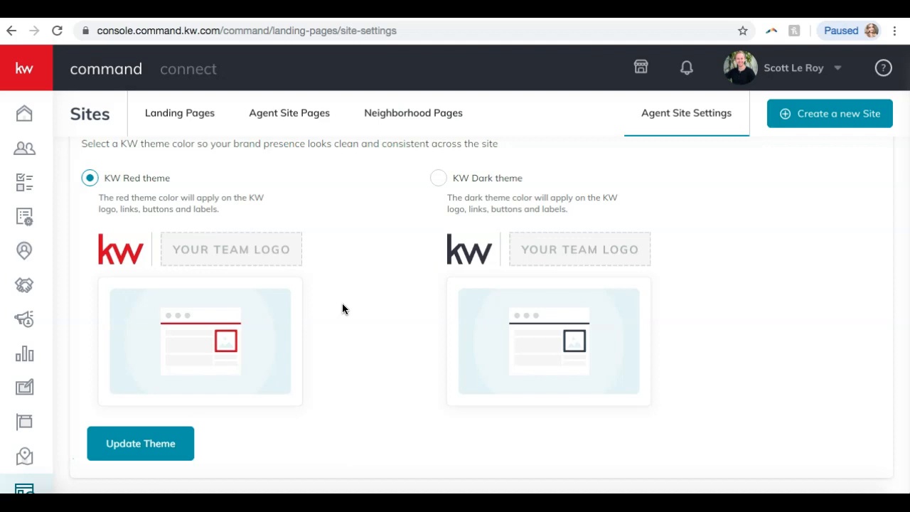
{"action": "scroll", "coordinate": [342, 309], "scroll_direction": "up", "scroll_amount": 1}
{"action": "scroll", "coordinate": [342, 309], "scroll_direction": "down", "scroll_amount": 1}
{"action": "scroll", "coordinate": [361, 265], "scroll_direction": "up", "scroll_amount": 2}
{"action": "scroll", "coordinate": [361, 265], "scroll_direction": "down", "scroll_amount": 2}
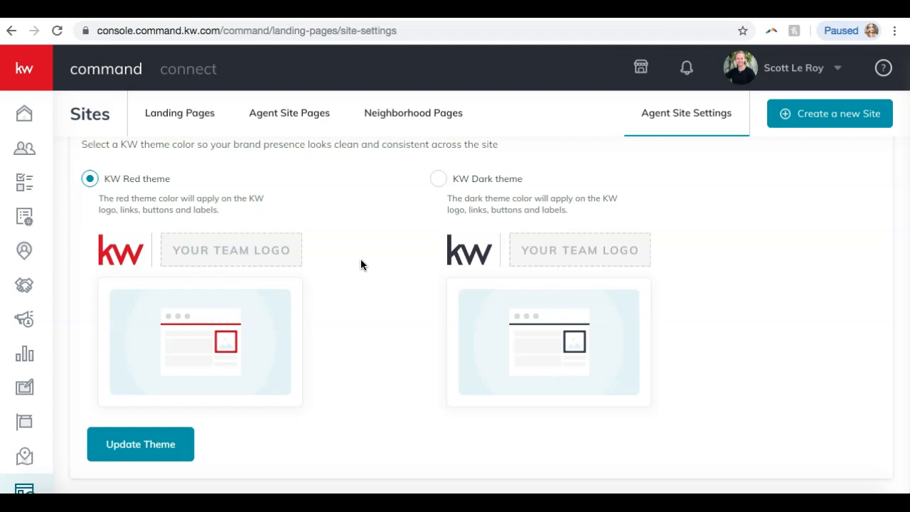
{"action": "scroll", "coordinate": [361, 260], "scroll_direction": "up", "scroll_amount": 2}
{"action": "scroll", "coordinate": [361, 260], "scroll_direction": "down", "scroll_amount": 2}
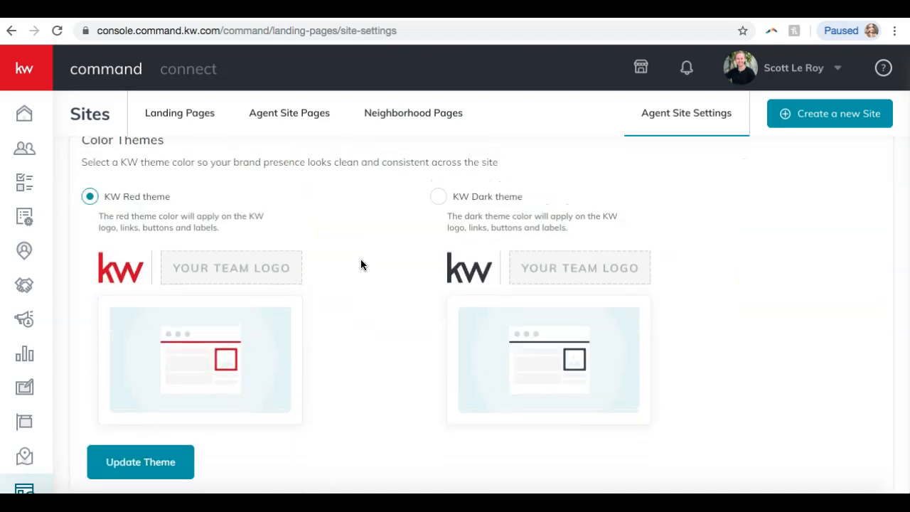
{"action": "scroll", "coordinate": [362, 261], "scroll_direction": "up", "scroll_amount": 1}
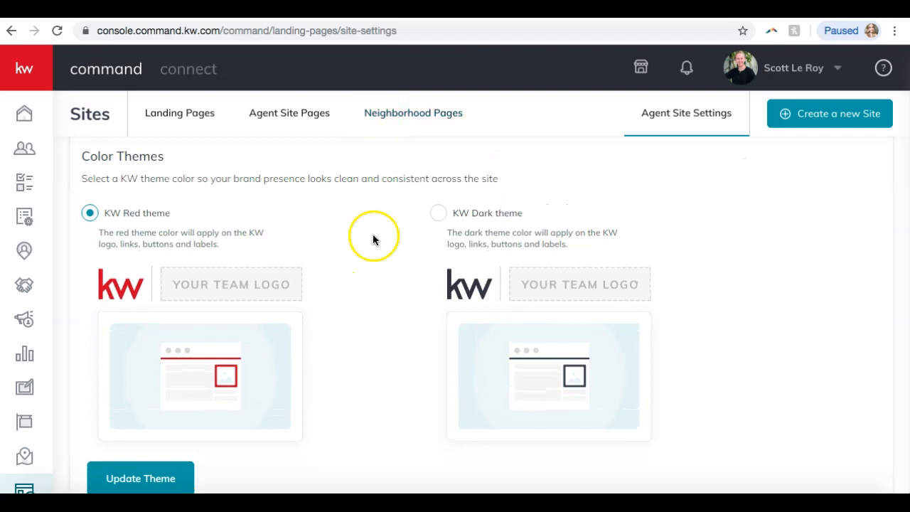
{"action": "scroll", "coordinate": [372, 238], "scroll_direction": "up", "scroll_amount": 1}
Step: Drag What's My Home Worth below Company Profile in the site navigation
{"action": "left_click", "coordinate": [747, 184]}
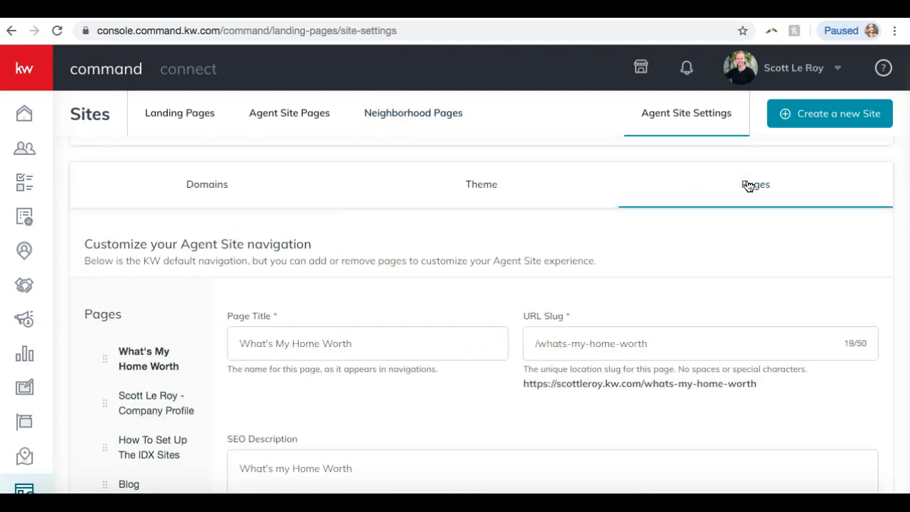
{"action": "scroll", "coordinate": [474, 288], "scroll_direction": "down", "scroll_amount": 1}
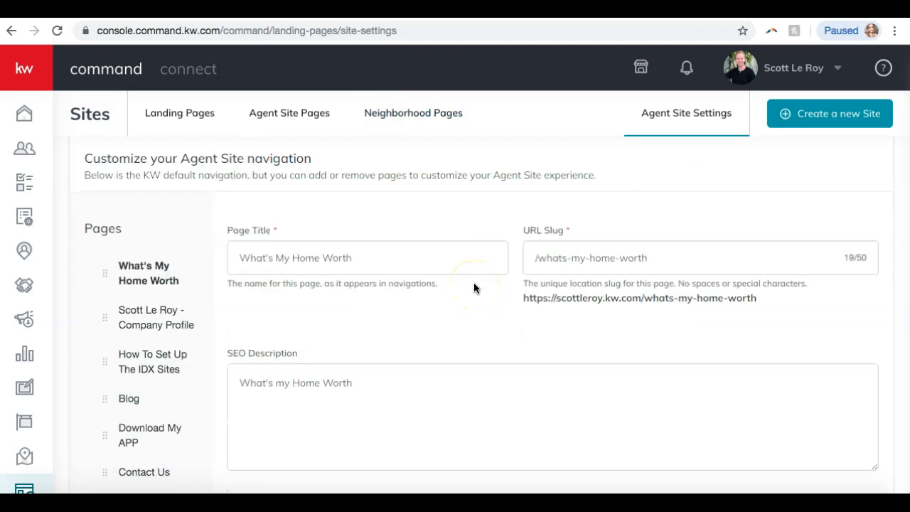
{"action": "scroll", "coordinate": [474, 288], "scroll_direction": "down", "scroll_amount": 1}
{"action": "left_click_drag", "start_coordinate": [140, 223], "coordinate": [101, 270]}
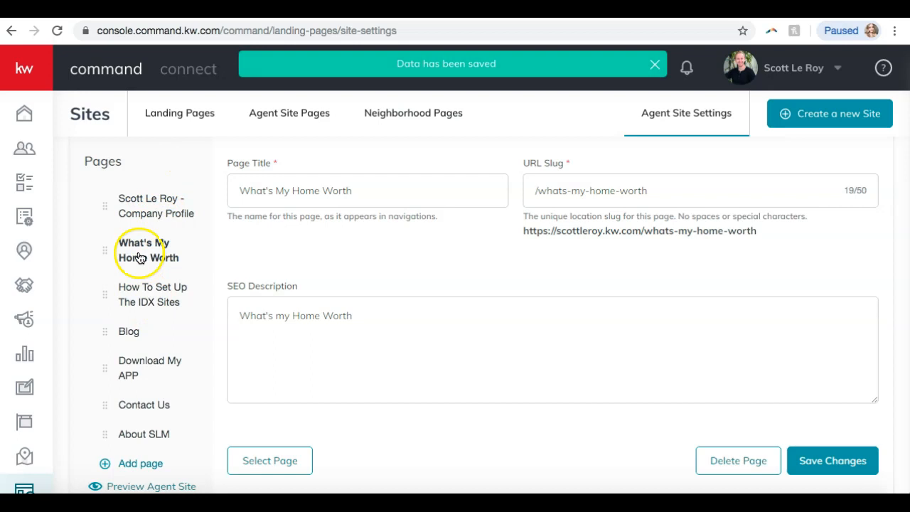
Step: Review the Company Profile page's title, /company-profile slug and description
{"action": "scroll", "coordinate": [338, 245], "scroll_direction": "up", "scroll_amount": 1}
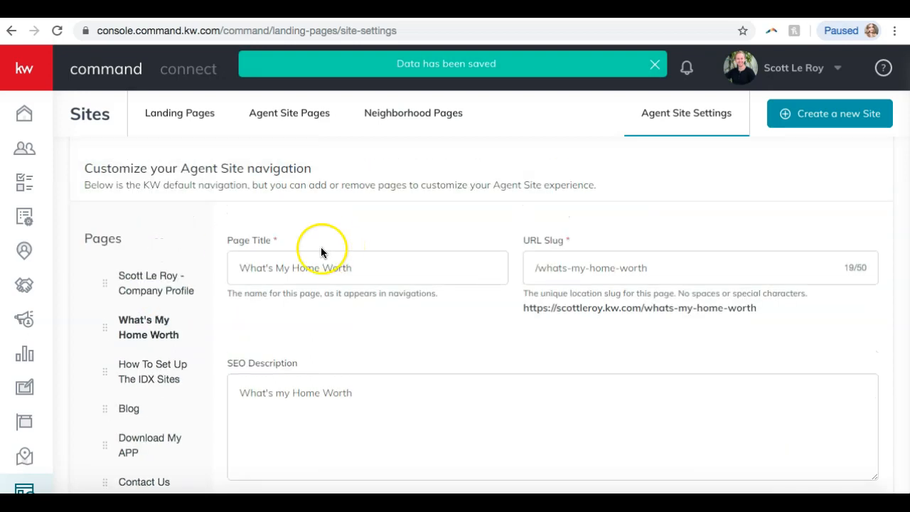
{"action": "left_click", "coordinate": [162, 281]}
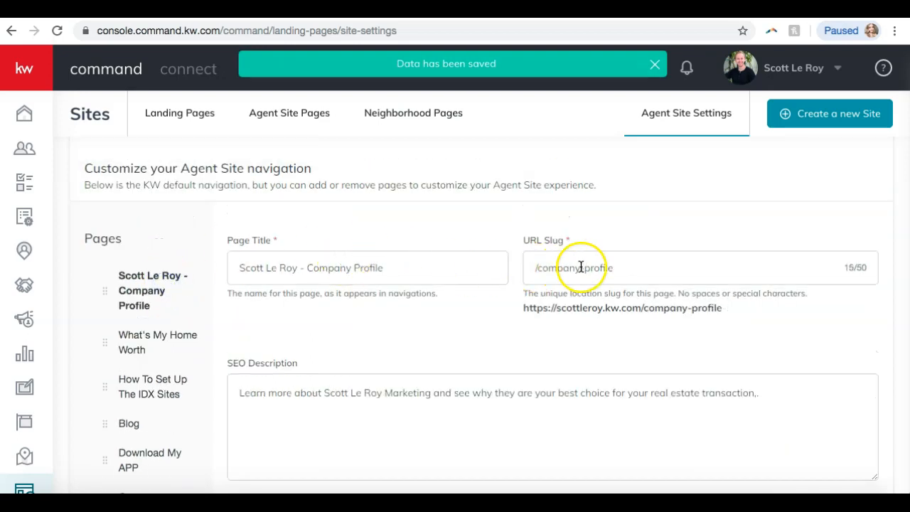
{"action": "scroll", "coordinate": [582, 266], "scroll_direction": "down", "scroll_amount": 2}
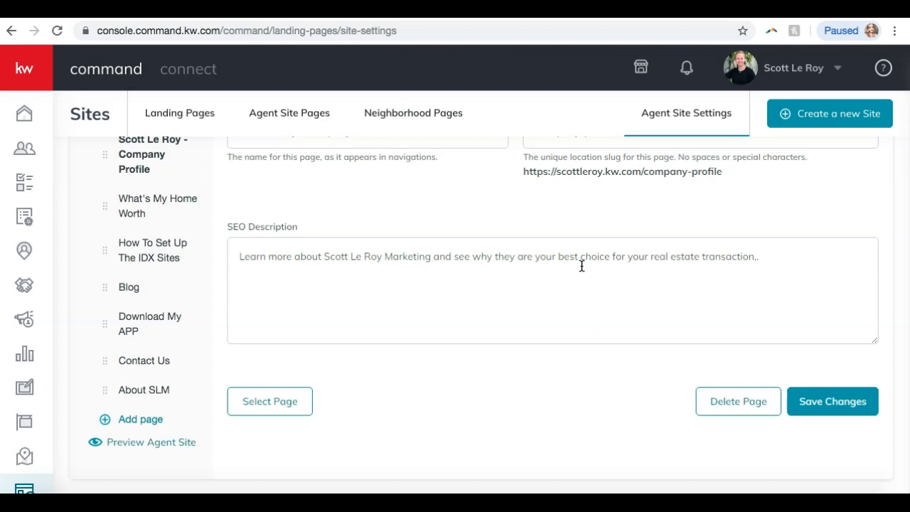
{"action": "scroll", "coordinate": [582, 266], "scroll_direction": "up", "scroll_amount": 2}
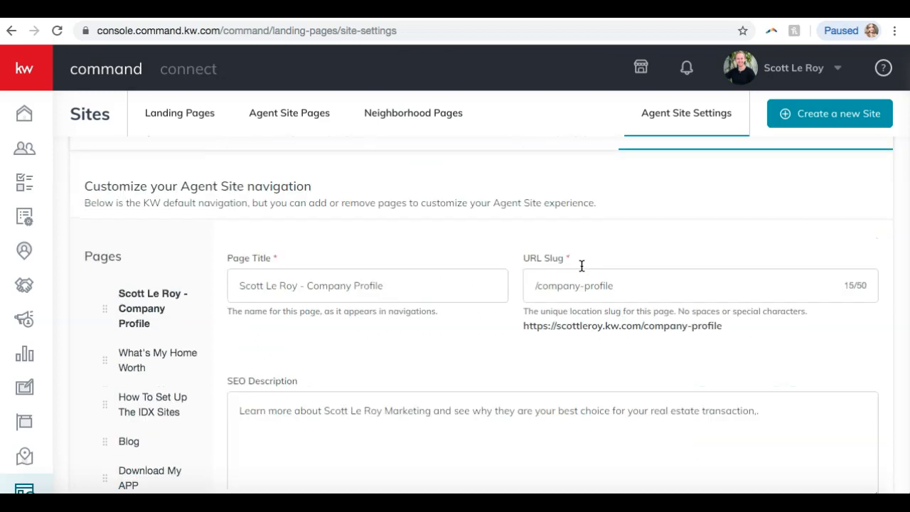
{"action": "scroll", "coordinate": [582, 264], "scroll_direction": "down", "scroll_amount": 1}
{"action": "scroll", "coordinate": [194, 249], "scroll_direction": "down", "scroll_amount": 1}
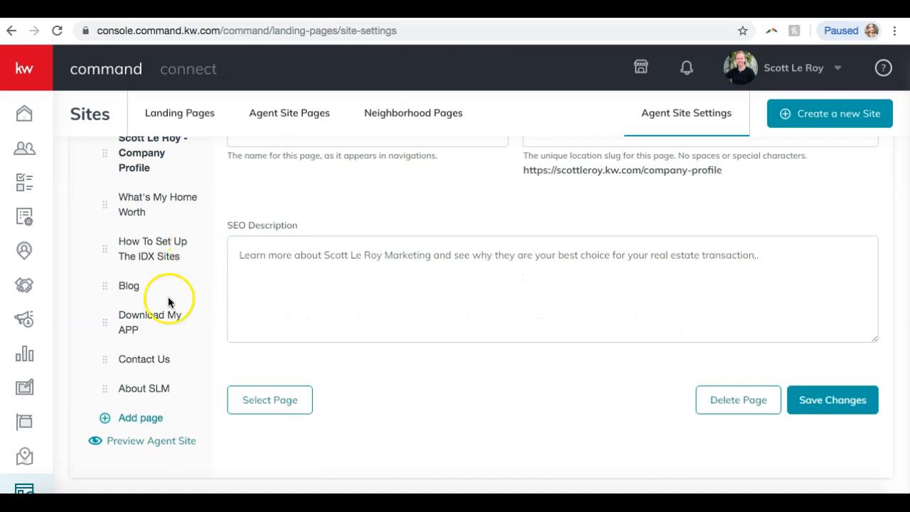
Step: Add a New Page navigation entry, picking 303224-aboutme but cancelling the page chooser
{"action": "left_click", "coordinate": [125, 419]}
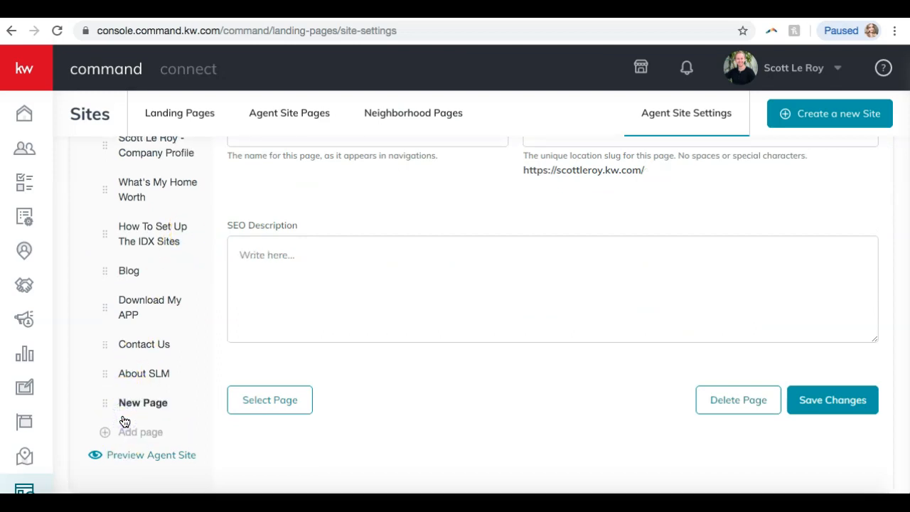
{"action": "scroll", "coordinate": [239, 422], "scroll_direction": "up", "scroll_amount": 1}
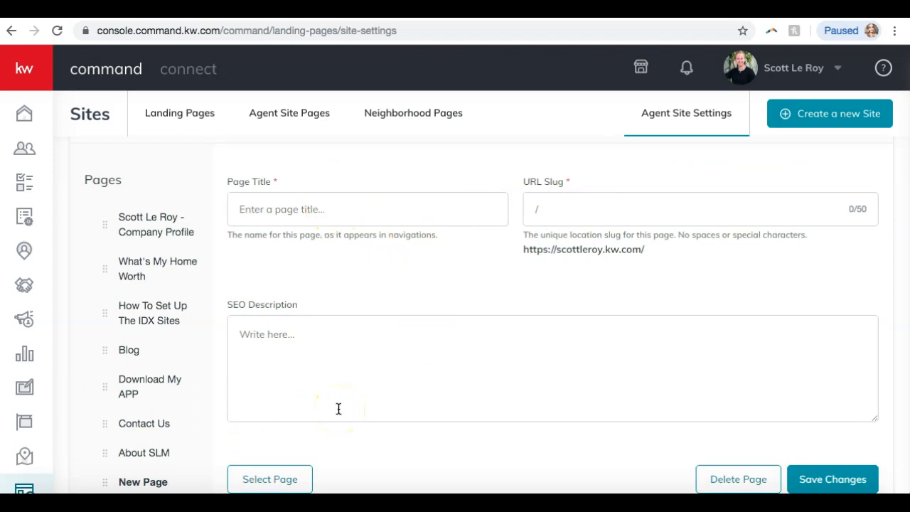
{"action": "scroll", "coordinate": [339, 408], "scroll_direction": "down", "scroll_amount": 1}
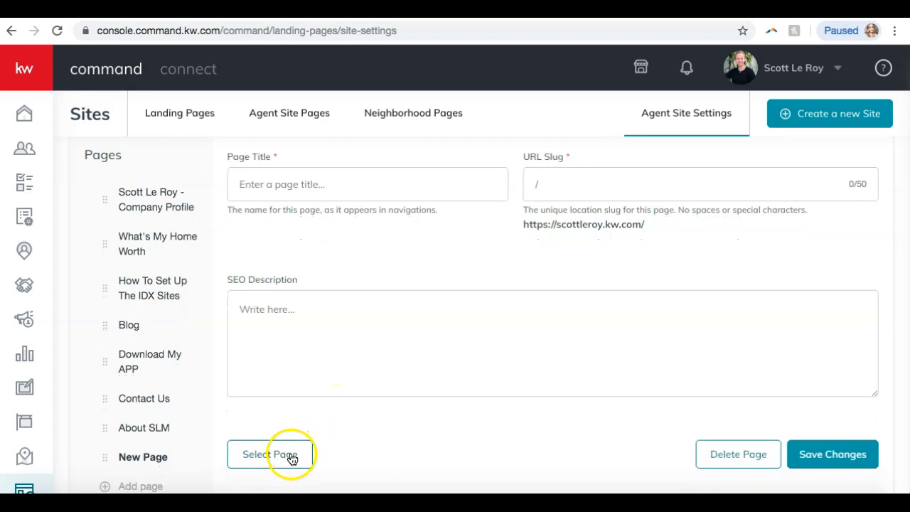
{"action": "left_click", "coordinate": [258, 463]}
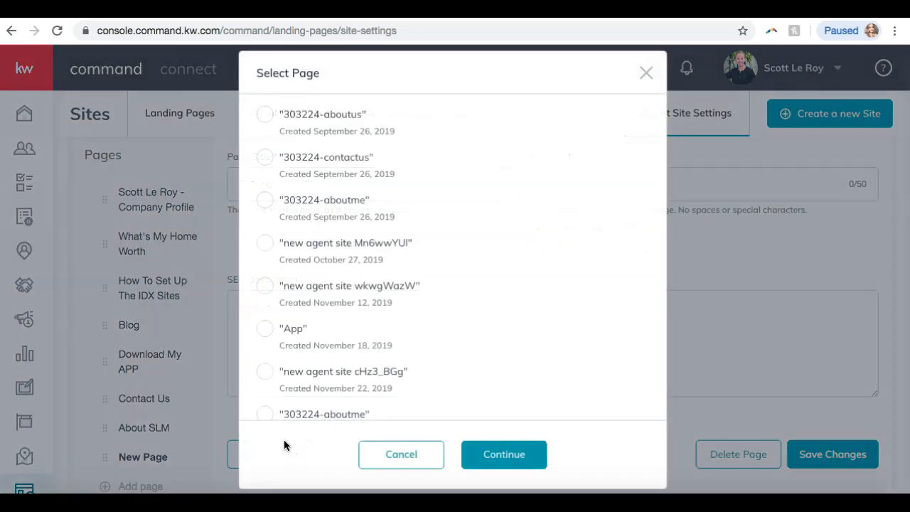
{"action": "scroll", "coordinate": [330, 362], "scroll_direction": "down", "scroll_amount": 2}
{"action": "scroll", "coordinate": [452, 256], "scroll_direction": "up", "scroll_amount": 2}
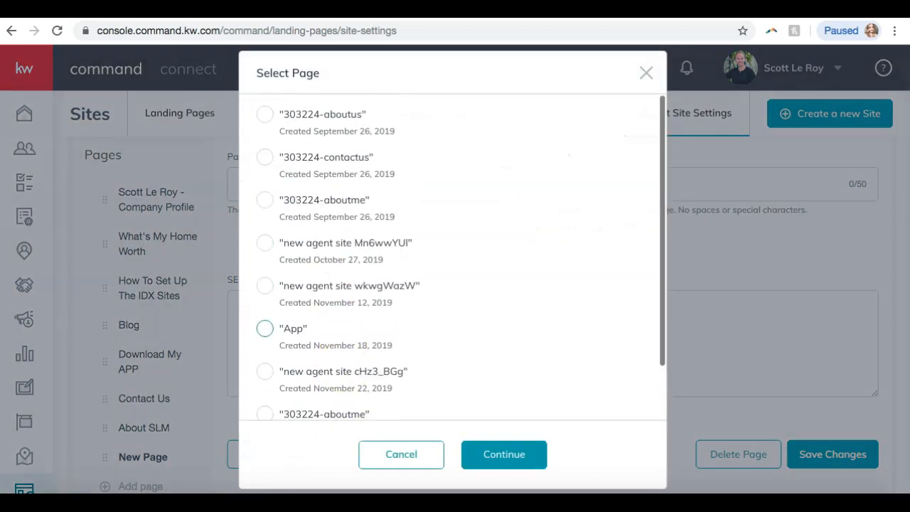
{"action": "scroll", "coordinate": [452, 256], "scroll_direction": "down", "scroll_amount": 2}
{"action": "left_click", "coordinate": [265, 136]}
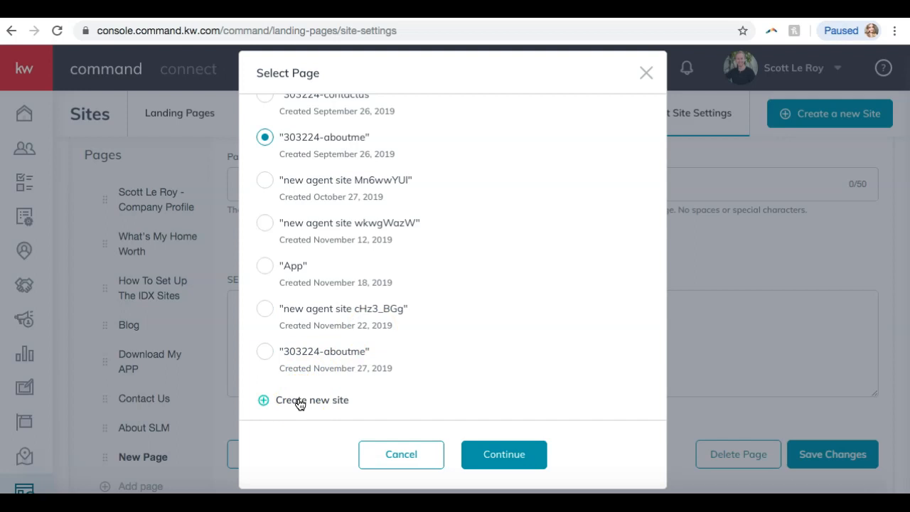
{"action": "left_click", "coordinate": [396, 466]}
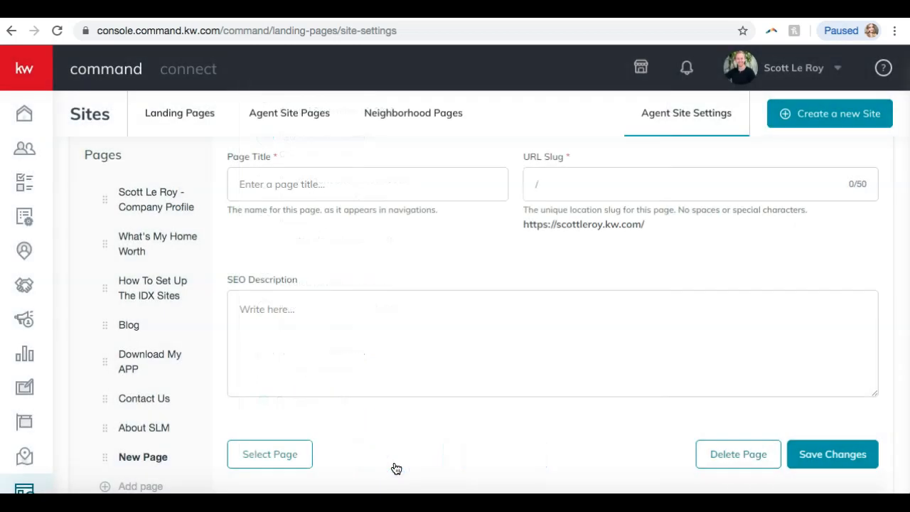
Step: Scroll back to the top of Agent Site Settings and return to the Agent Site Pages list
{"action": "scroll", "coordinate": [396, 468], "scroll_direction": "up", "scroll_amount": 2}
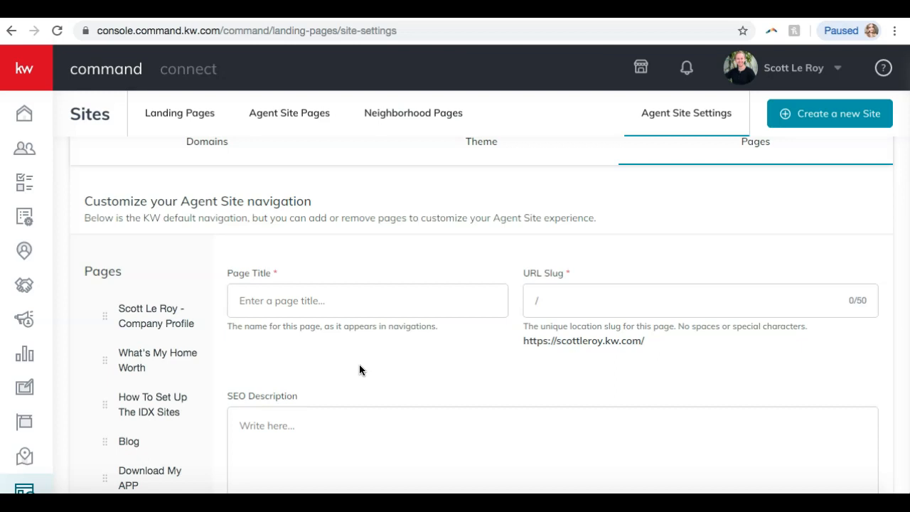
{"action": "scroll", "coordinate": [359, 365], "scroll_direction": "down", "scroll_amount": 1}
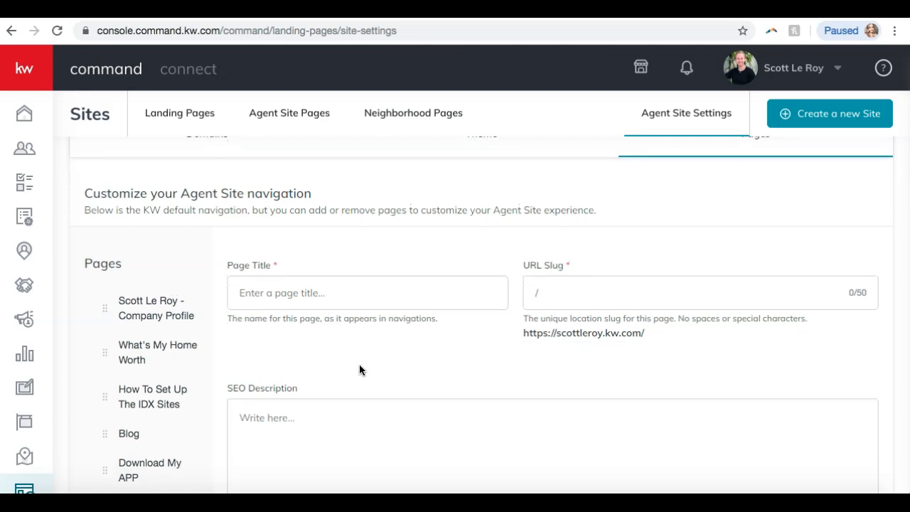
{"action": "scroll", "coordinate": [360, 366], "scroll_direction": "down", "scroll_amount": 3}
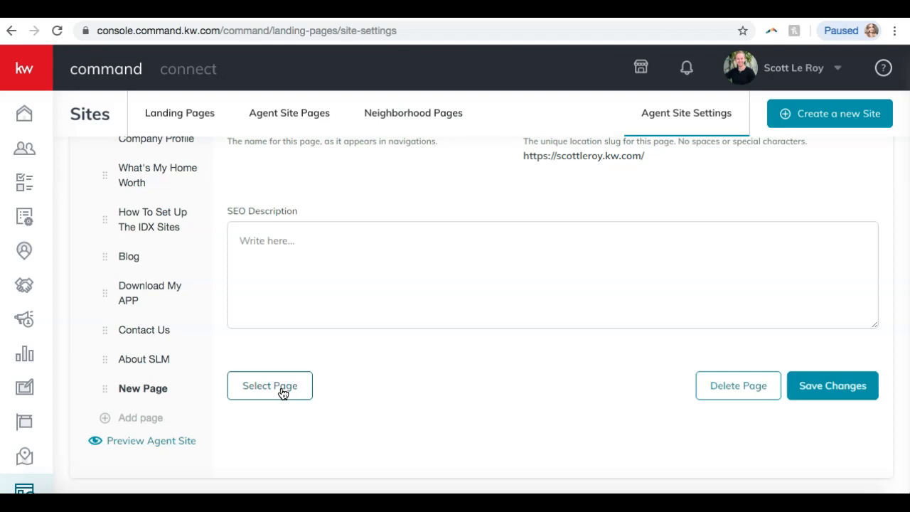
{"action": "scroll", "coordinate": [282, 393], "scroll_direction": "up", "scroll_amount": 2}
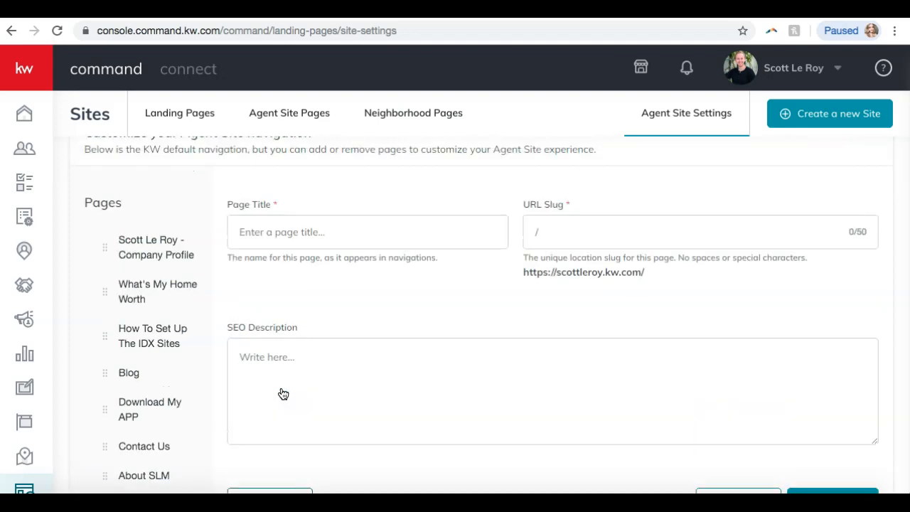
{"action": "scroll", "coordinate": [283, 394], "scroll_direction": "up", "scroll_amount": 1}
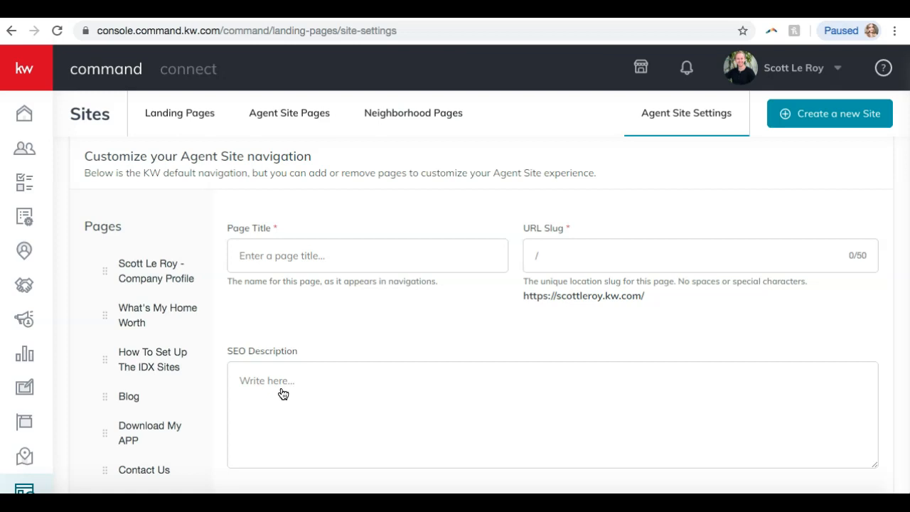
{"action": "scroll", "coordinate": [469, 244], "scroll_direction": "down", "scroll_amount": 2}
{"action": "scroll", "coordinate": [469, 244], "scroll_direction": "up", "scroll_amount": 3}
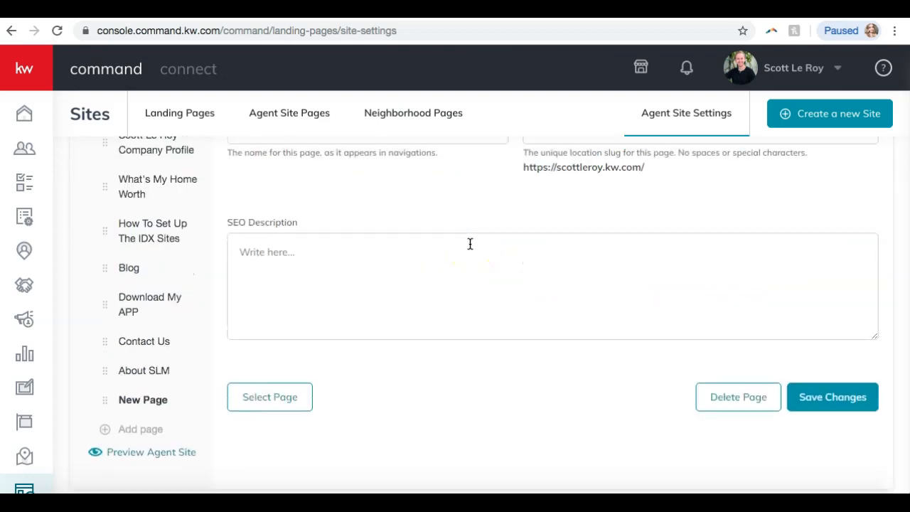
{"action": "scroll", "coordinate": [469, 244], "scroll_direction": "up", "scroll_amount": 3}
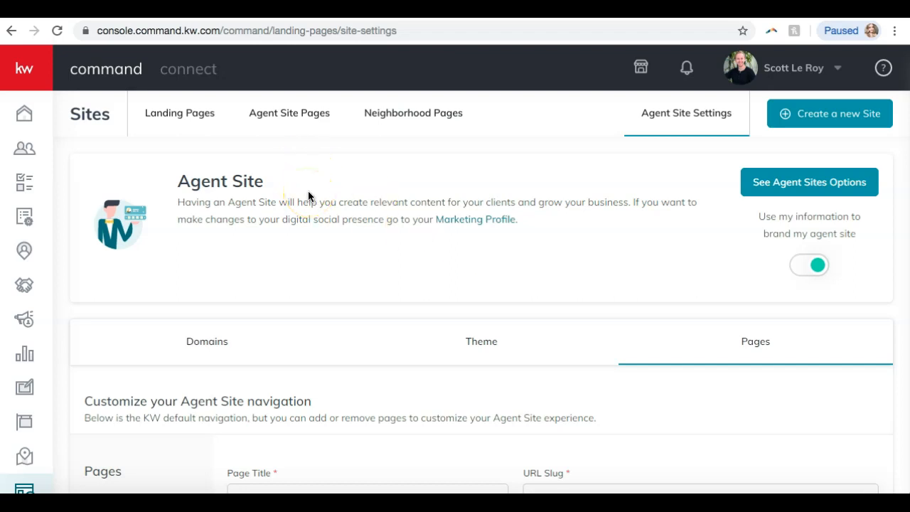
{"action": "left_click", "coordinate": [299, 111]}
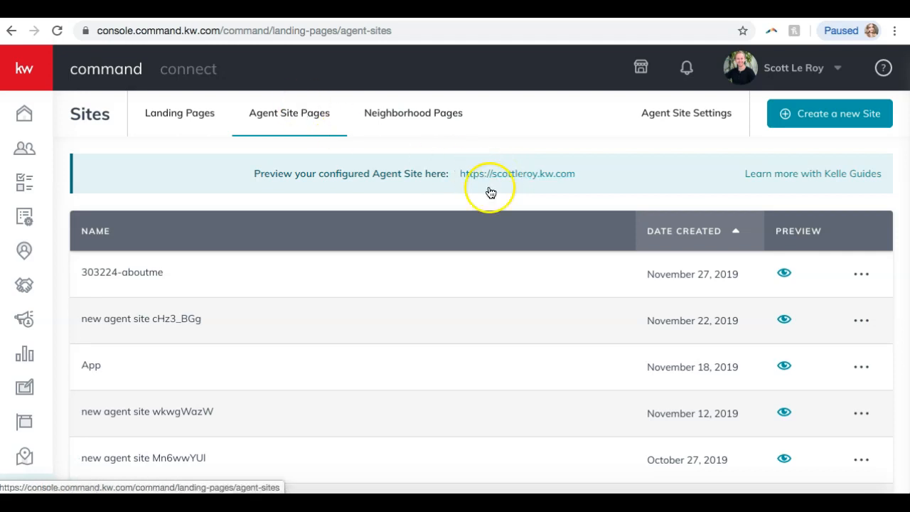
Step: Open the scottleroy.kw.com agent site preview from the banner link
{"action": "left_click", "coordinate": [518, 181]}
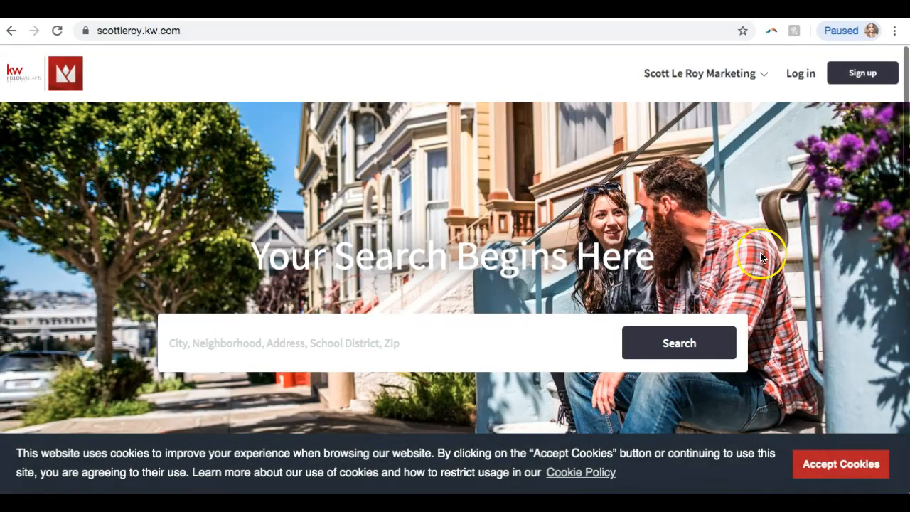
{"action": "left_click", "coordinate": [838, 472]}
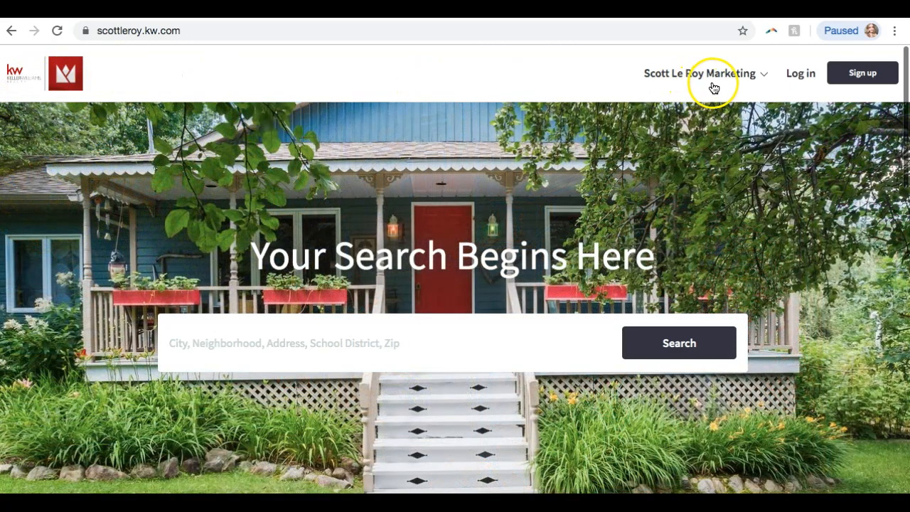
{"action": "left_click", "coordinate": [748, 78]}
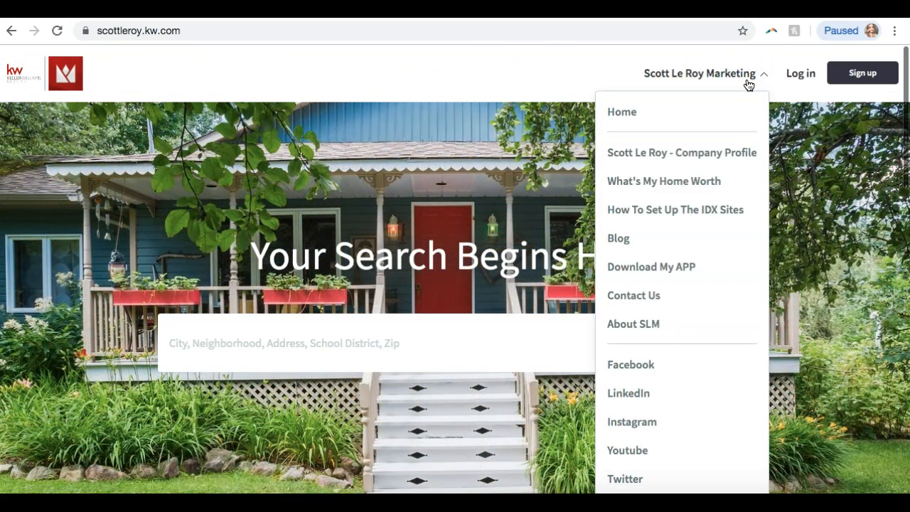
{"action": "scroll", "coordinate": [716, 138], "scroll_direction": "down", "scroll_amount": 1}
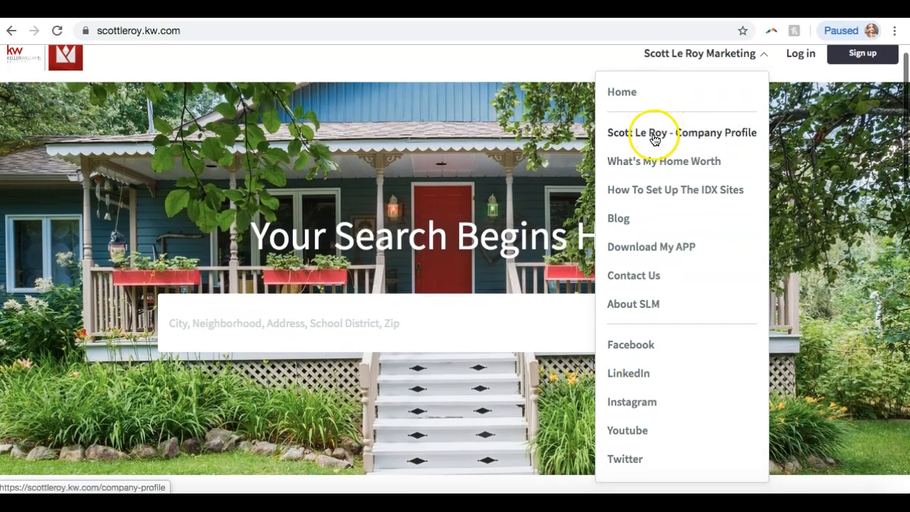
{"action": "left_click", "coordinate": [759, 56]}
{"action": "scroll", "coordinate": [760, 60], "scroll_direction": "up", "scroll_amount": 1}
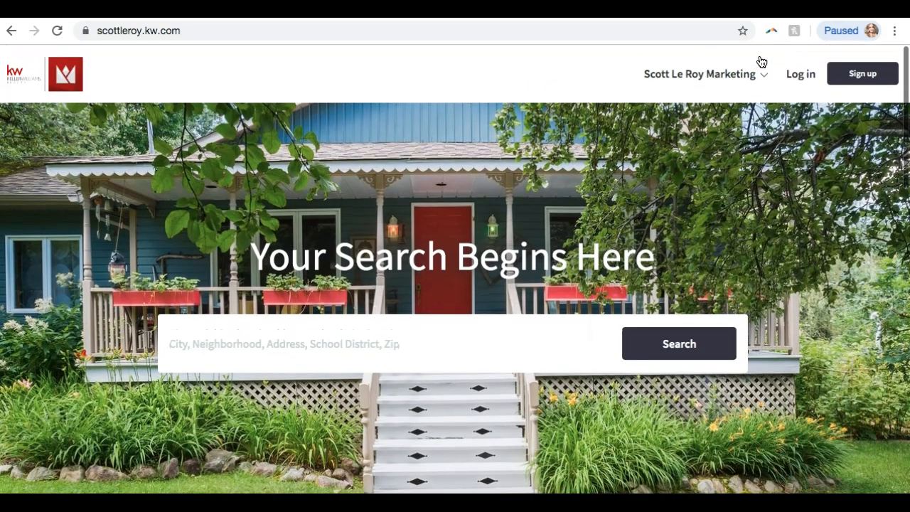
{"action": "left_click", "coordinate": [757, 77]}
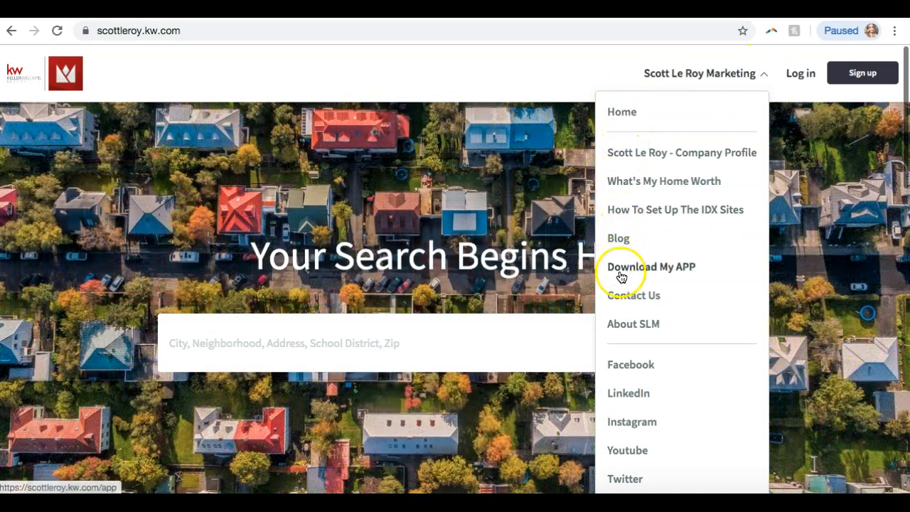
{"action": "left_click", "coordinate": [420, 216]}
{"action": "scroll", "coordinate": [420, 215], "scroll_direction": "down", "scroll_amount": 1}
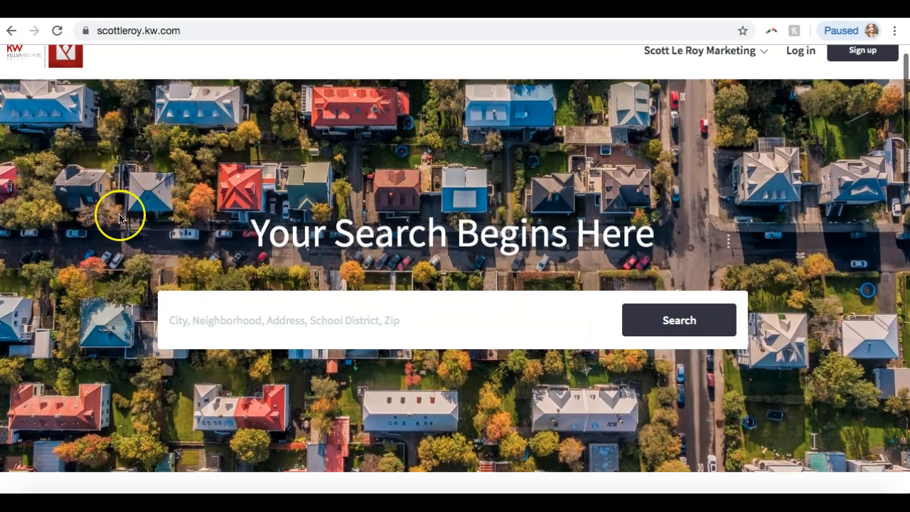
{"action": "scroll", "coordinate": [183, 266], "scroll_direction": "down", "scroll_amount": 4}
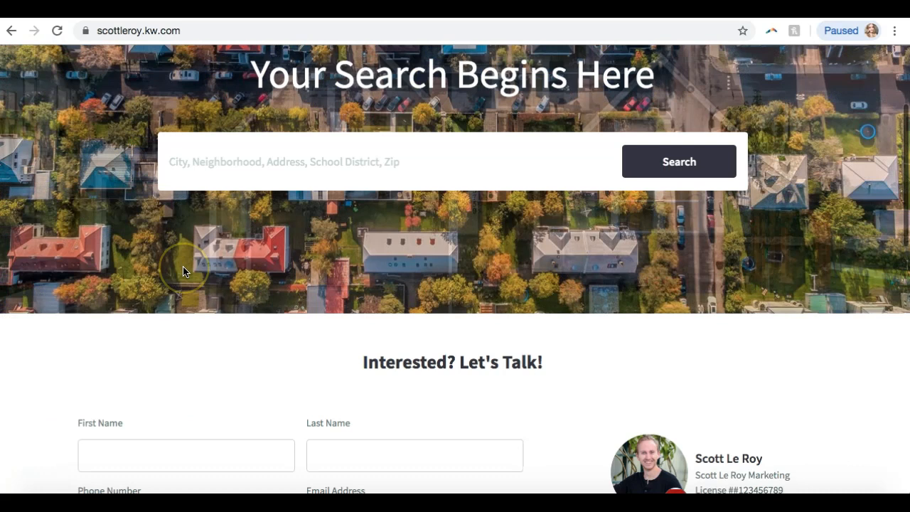
{"action": "scroll", "coordinate": [183, 270], "scroll_direction": "down", "scroll_amount": 3}
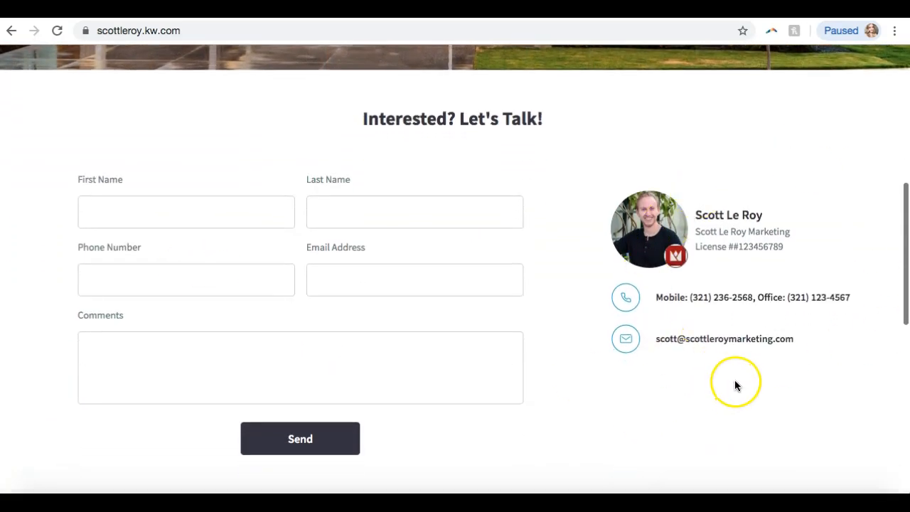
{"action": "scroll", "coordinate": [736, 384], "scroll_direction": "down", "scroll_amount": 7}
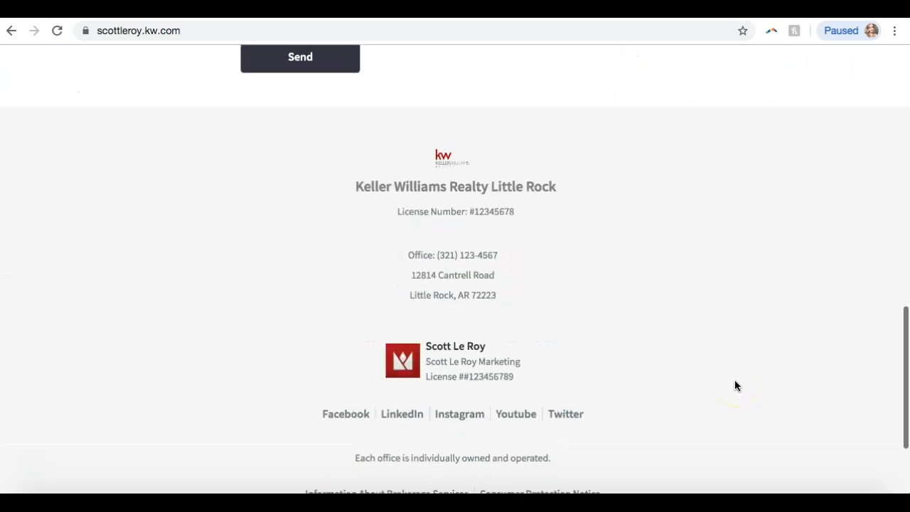
{"action": "scroll", "coordinate": [736, 385], "scroll_direction": "down", "scroll_amount": 2}
{"action": "scroll", "coordinate": [736, 385], "scroll_direction": "up", "scroll_amount": 1}
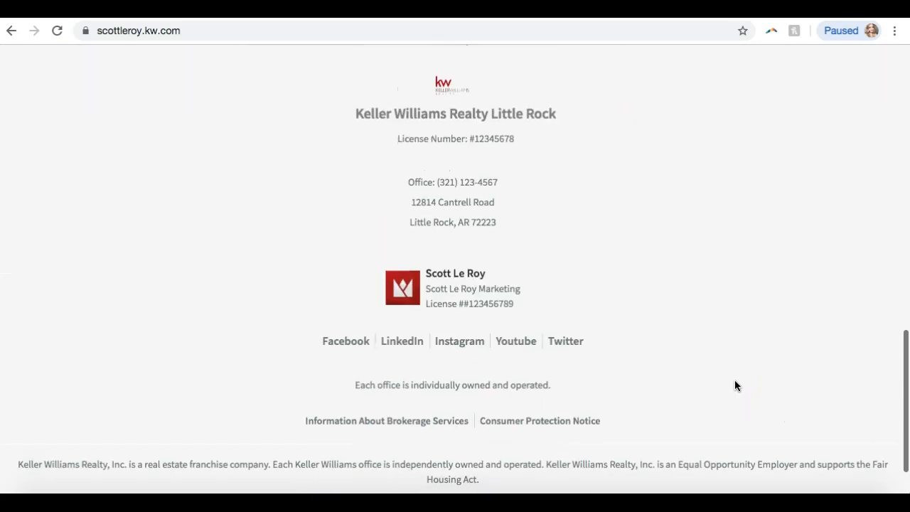
{"action": "scroll", "coordinate": [735, 385], "scroll_direction": "down", "scroll_amount": 1}
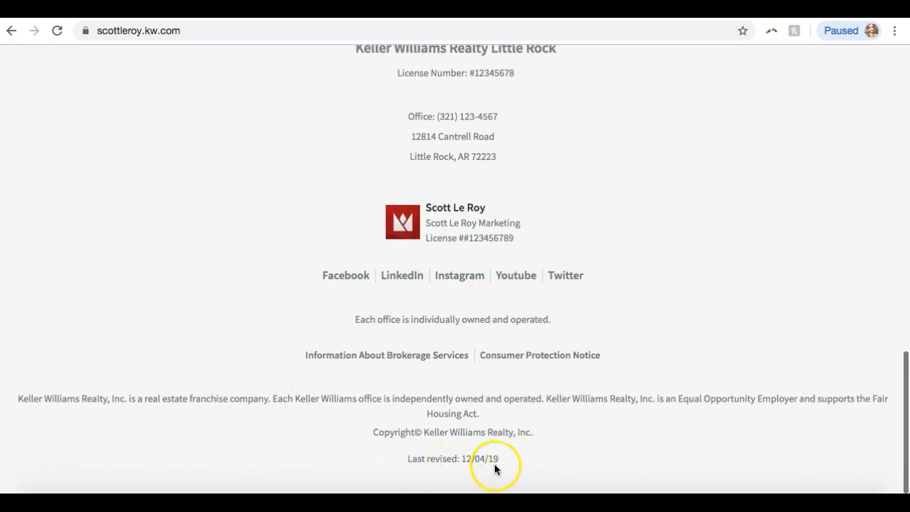
{"action": "scroll", "coordinate": [514, 459], "scroll_direction": "up", "scroll_amount": 10}
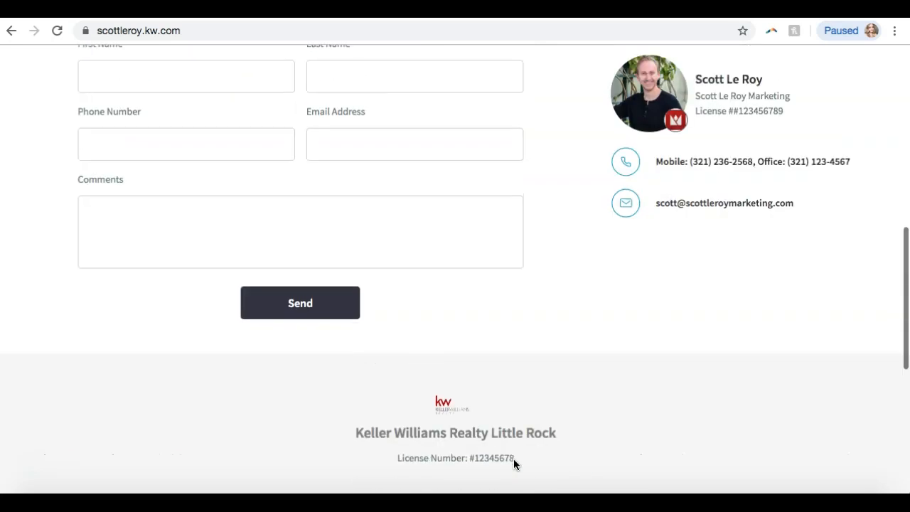
{"action": "scroll", "coordinate": [514, 464], "scroll_direction": "up", "scroll_amount": 2}
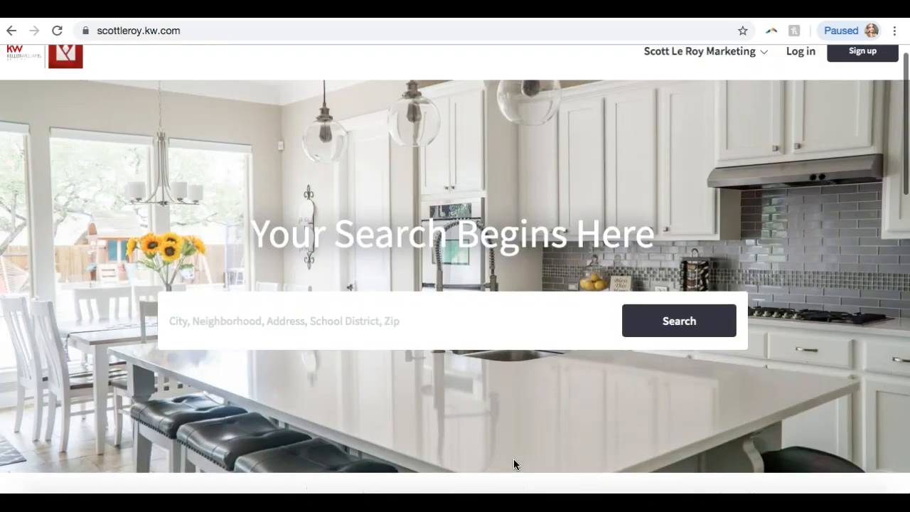
{"action": "scroll", "coordinate": [514, 464], "scroll_direction": "up", "scroll_amount": 1}
Step: Search the agent site for Orlando, FL and block the location-access prompt
{"action": "left_click", "coordinate": [290, 346]}
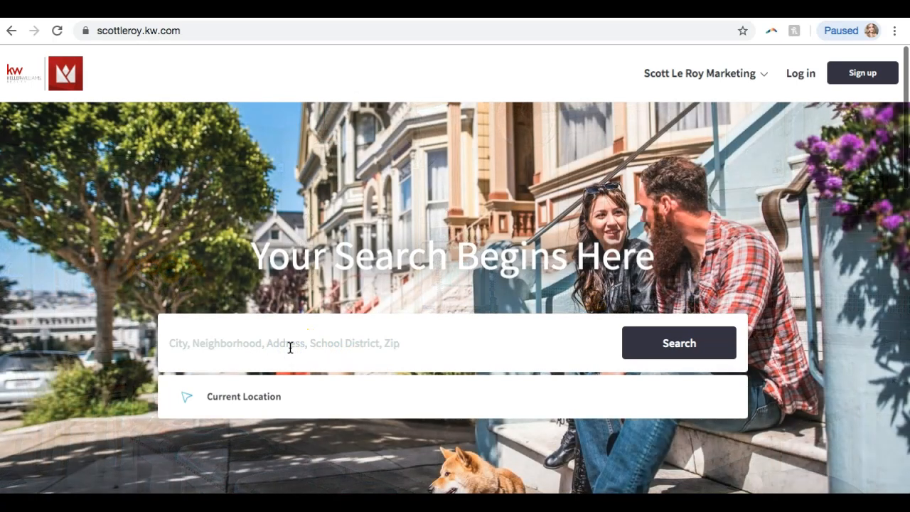
{"action": "type", "text": "orlando"}
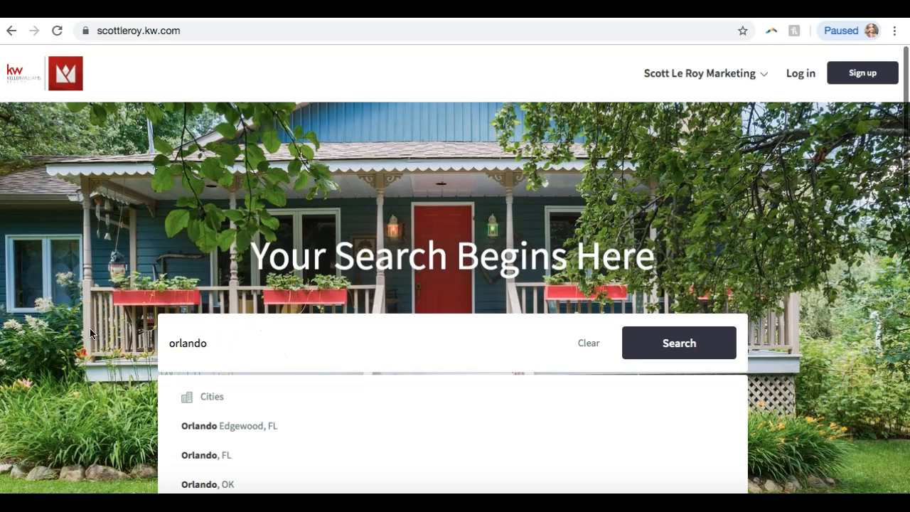
{"action": "scroll", "coordinate": [90, 332], "scroll_direction": "down", "scroll_amount": 3}
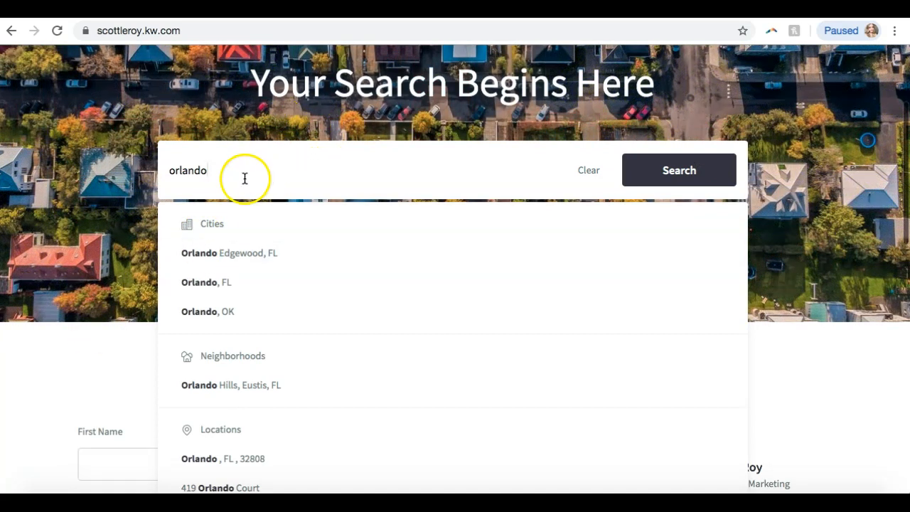
{"action": "left_click", "coordinate": [203, 286]}
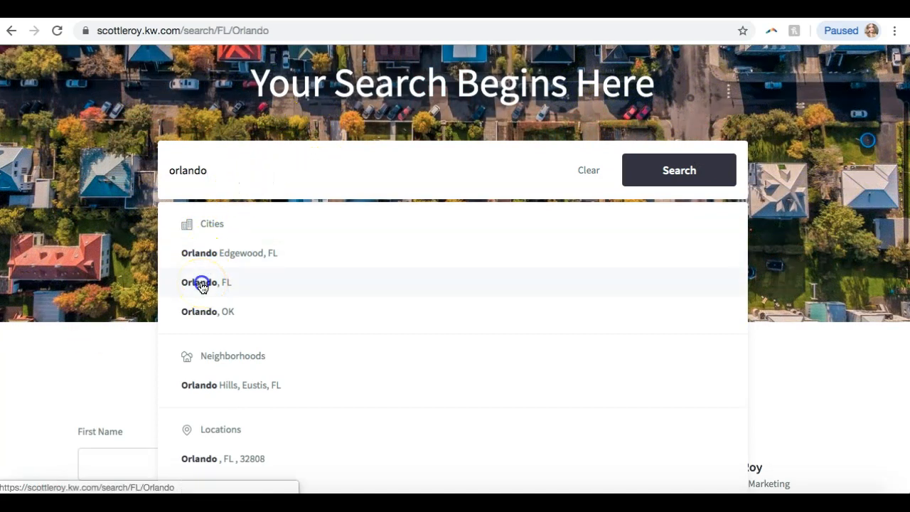
{"action": "left_click", "coordinate": [215, 112]}
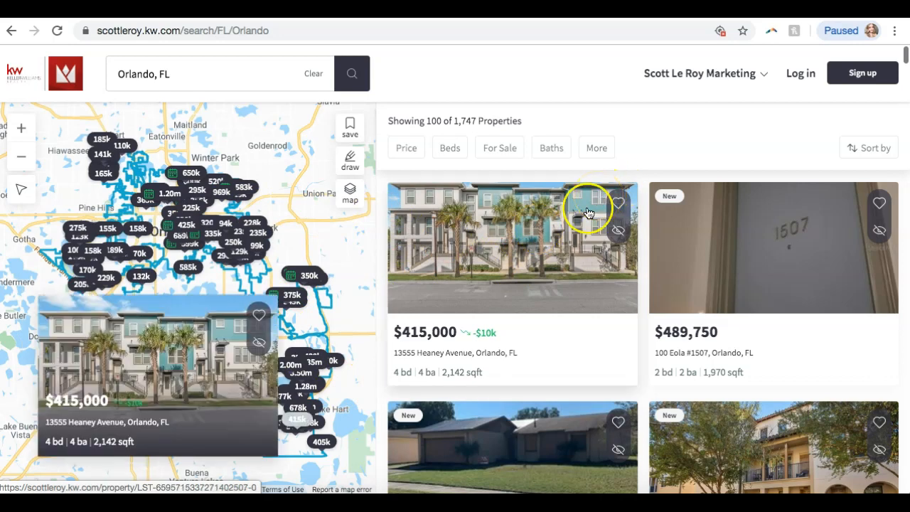
Step: Draw a custom search area around Pine Hills and Orlovista on the map
{"action": "scroll", "coordinate": [550, 249], "scroll_direction": "down", "scroll_amount": 6}
{"action": "scroll", "coordinate": [549, 249], "scroll_direction": "down", "scroll_amount": 9}
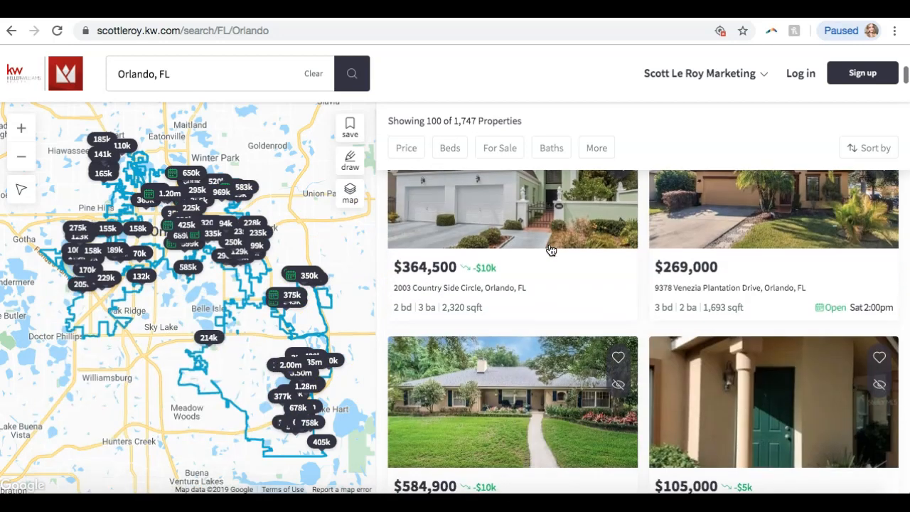
{"action": "scroll", "coordinate": [549, 249], "scroll_direction": "up", "scroll_amount": 15}
{"action": "scroll", "coordinate": [550, 251], "scroll_direction": "down", "scroll_amount": 1}
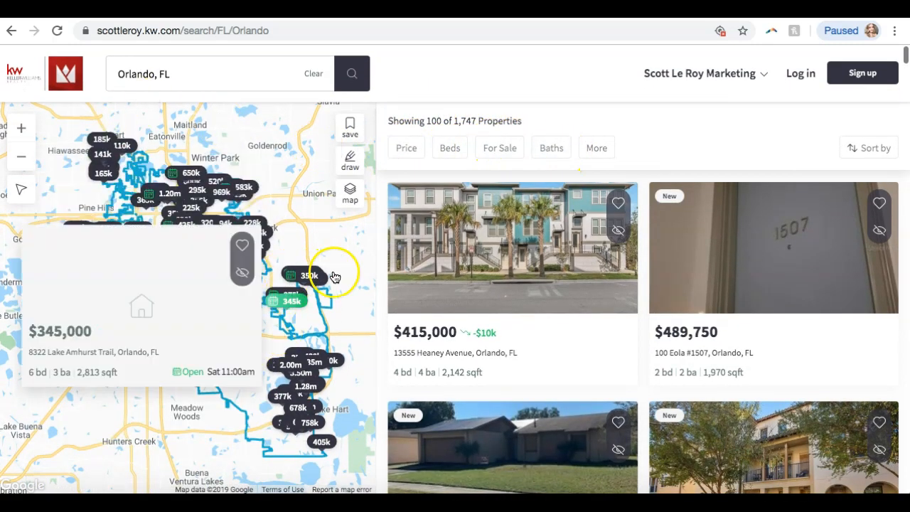
{"action": "left_click", "coordinate": [349, 161]}
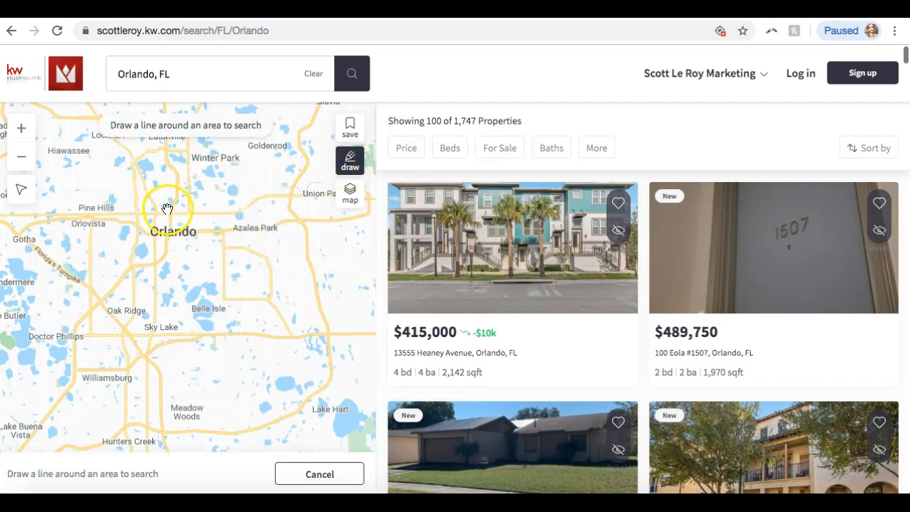
{"action": "mouse_move", "coordinate": [82, 191]}
{"action": "left_mouse_down"}
{"action": "mouse_move", "coordinate": [74, 260]}
{"action": "mouse_move", "coordinate": [126, 197]}
{"action": "mouse_move", "coordinate": [66, 193]}
{"action": "left_mouse_up"}
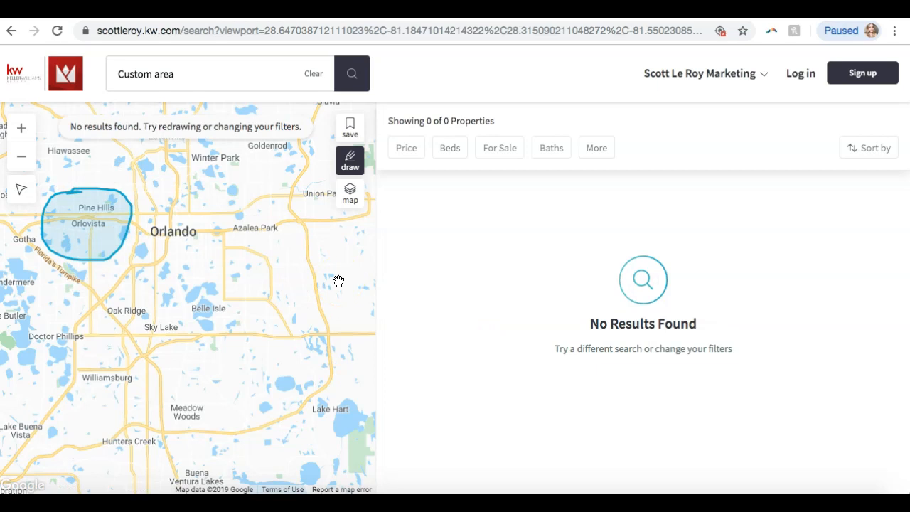
Step: Reposition the map and clear the drawn area so 2,249 properties are listed
{"action": "scroll", "coordinate": [256, 106], "scroll_direction": "down", "scroll_amount": 1}
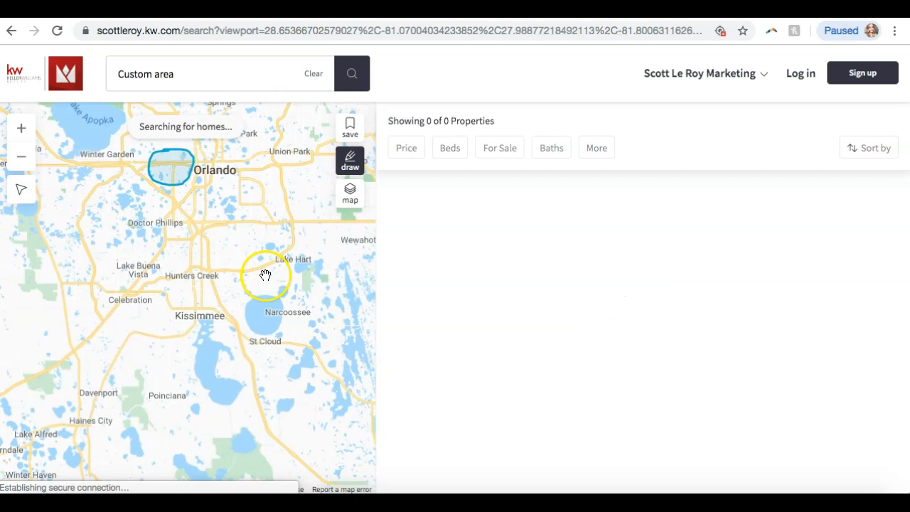
{"action": "scroll", "coordinate": [265, 238], "scroll_direction": "up", "scroll_amount": 2}
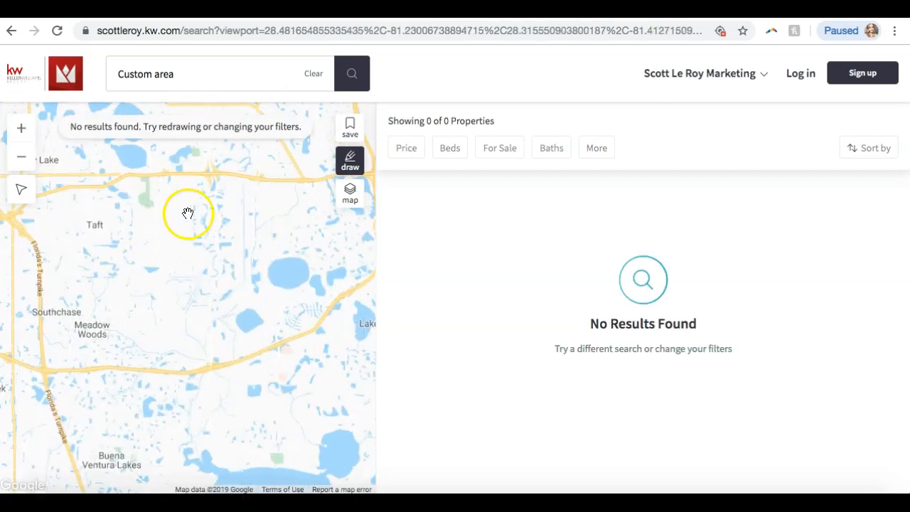
{"action": "left_click_drag", "start_coordinate": [197, 215], "coordinate": [327, 313]}
{"action": "left_click_drag", "start_coordinate": [121, 220], "coordinate": [278, 369]}
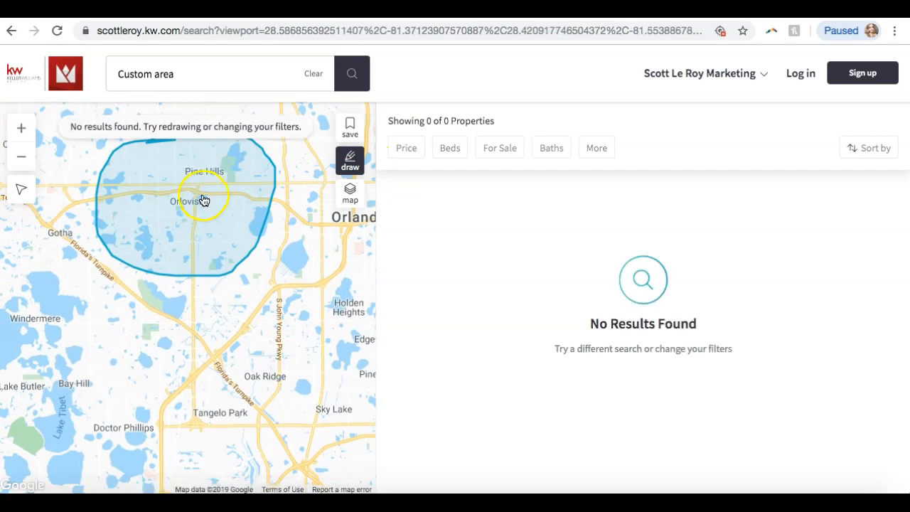
{"action": "mouse_move", "coordinate": [203, 198]}
{"action": "left_mouse_down"}
{"action": "mouse_move", "coordinate": [235, 250]}
{"action": "mouse_move", "coordinate": [203, 250]}
{"action": "left_mouse_up"}
{"action": "left_click", "coordinate": [348, 171]}
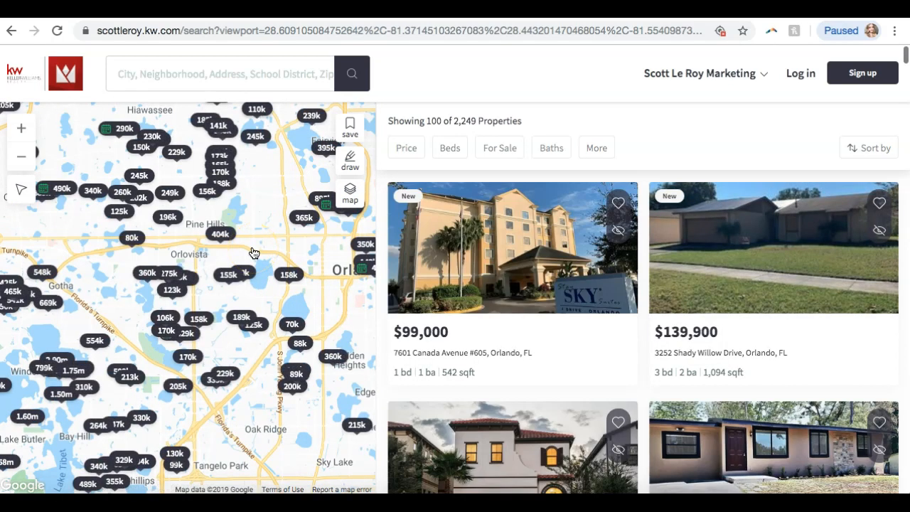
{"action": "left_click", "coordinate": [350, 163]}
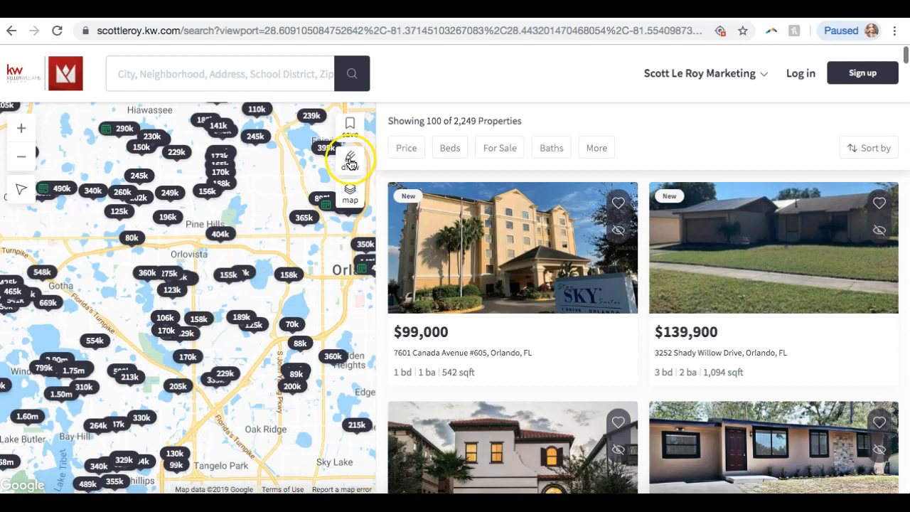
{"action": "left_click_drag", "start_coordinate": [218, 152], "coordinate": [185, 166]}
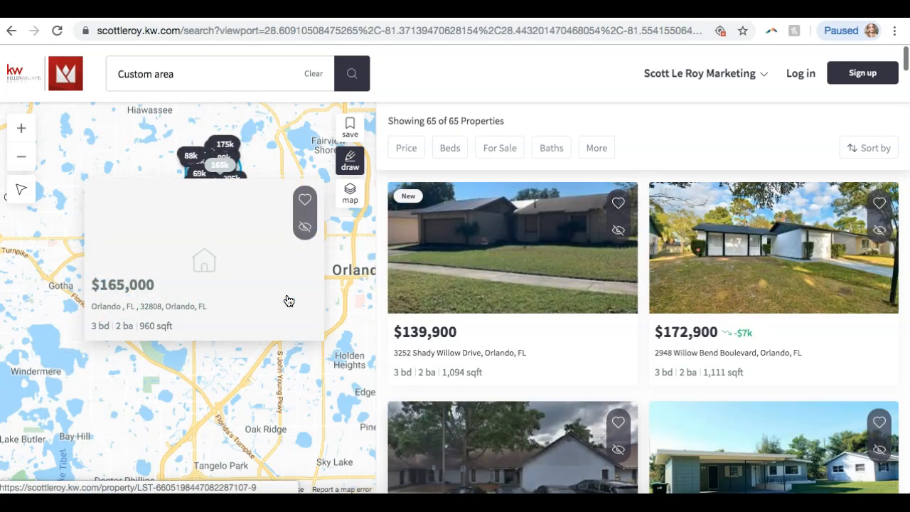
{"action": "scroll", "coordinate": [600, 293], "scroll_direction": "down", "scroll_amount": 2}
{"action": "scroll", "coordinate": [600, 294], "scroll_direction": "up", "scroll_amount": 2}
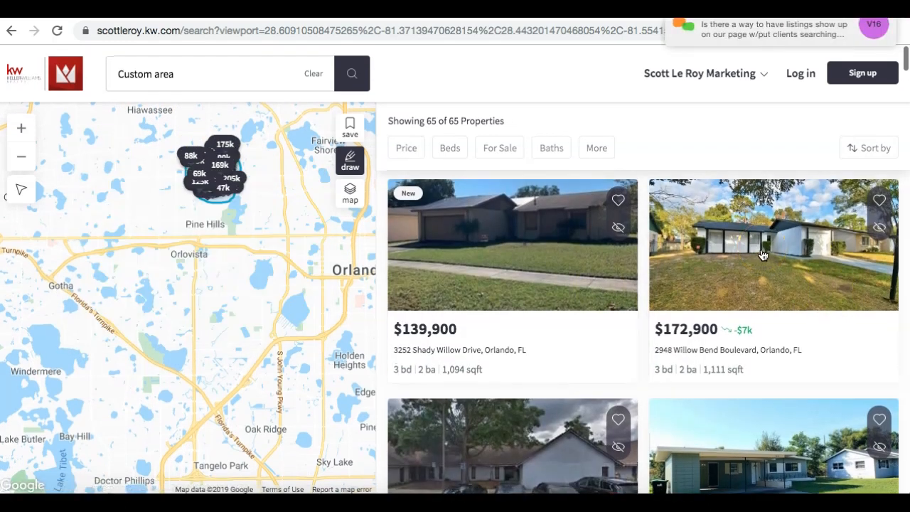
{"action": "scroll", "coordinate": [758, 263], "scroll_direction": "down", "scroll_amount": 10}
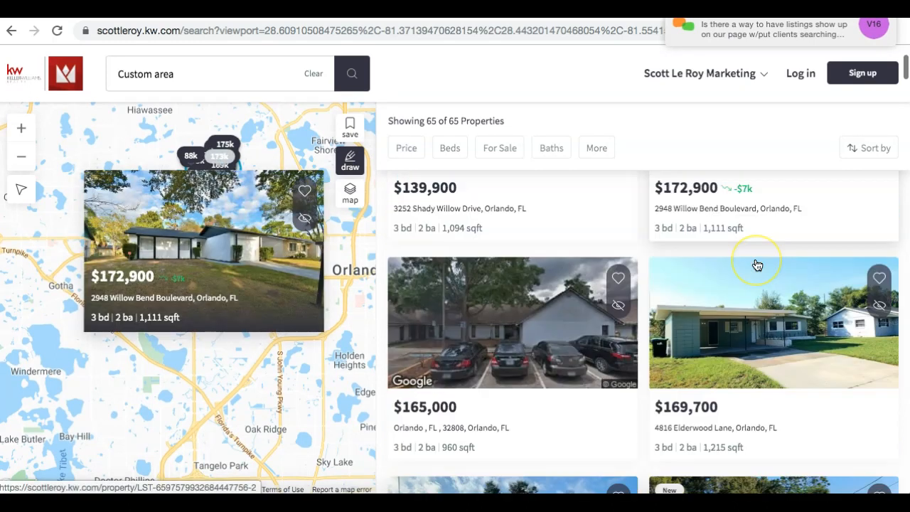
{"action": "scroll", "coordinate": [749, 281], "scroll_direction": "down", "scroll_amount": 4}
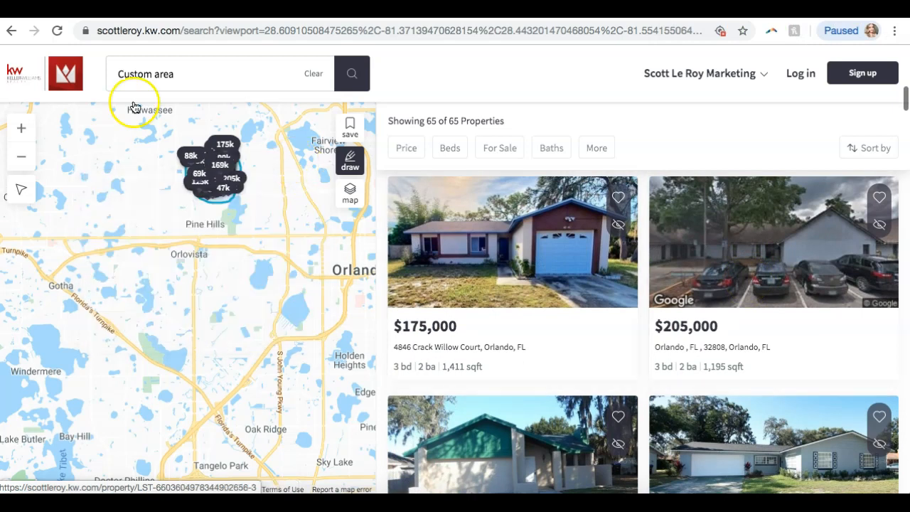
Step: Return to the agent site homepage and scroll through the contact form and footer
{"action": "left_click", "coordinate": [64, 73]}
{"action": "scroll", "coordinate": [470, 185], "scroll_direction": "down", "scroll_amount": 15}
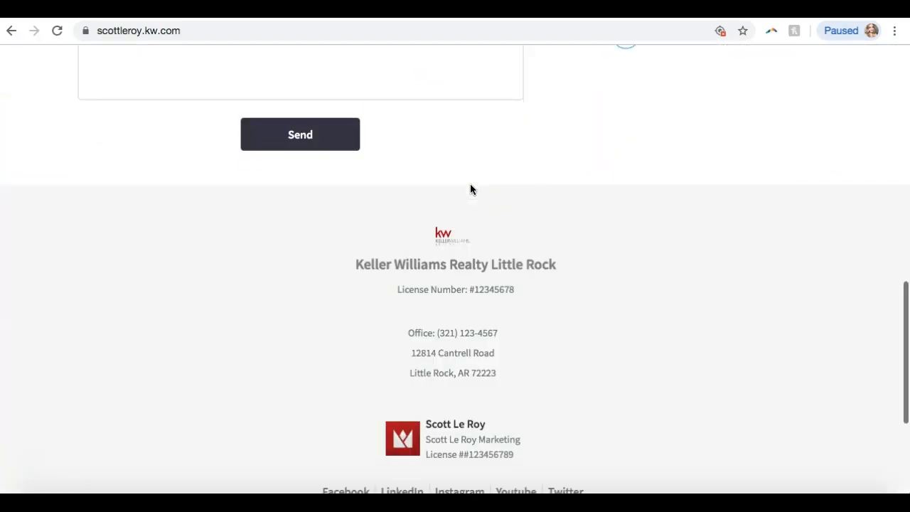
{"action": "scroll", "coordinate": [470, 188], "scroll_direction": "up", "scroll_amount": 15}
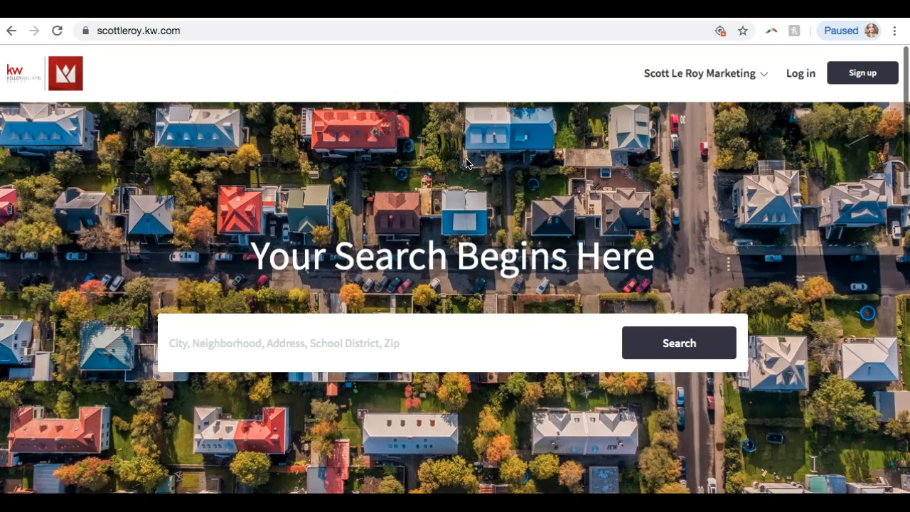
{"action": "scroll", "coordinate": [466, 164], "scroll_direction": "down", "scroll_amount": 5}
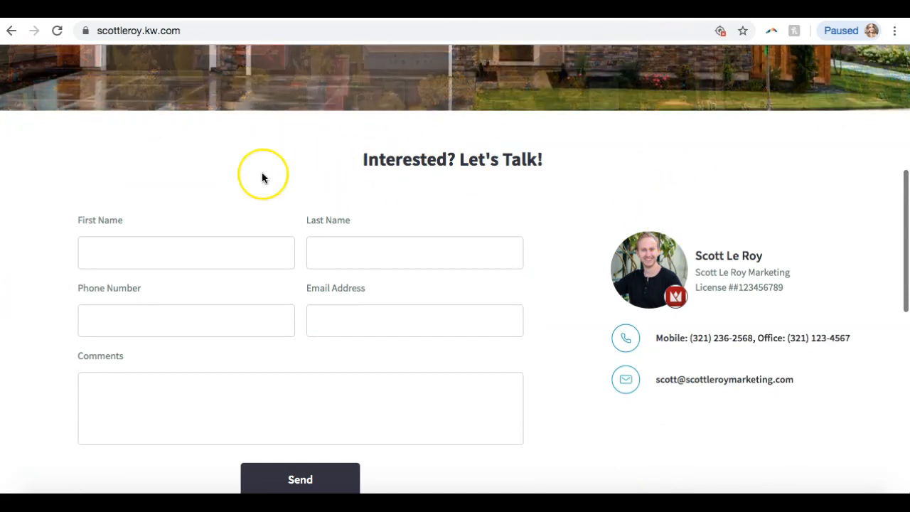
{"action": "scroll", "coordinate": [262, 173], "scroll_direction": "up", "scroll_amount": 5}
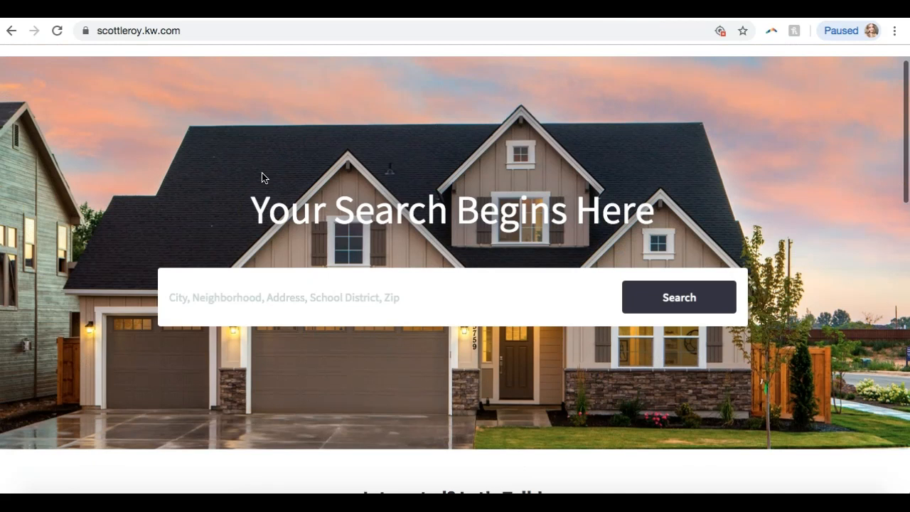
Step: Read the attendees' latest questions in the join.me meeting chat
{"action": "left_click", "coordinate": [668, 501]}
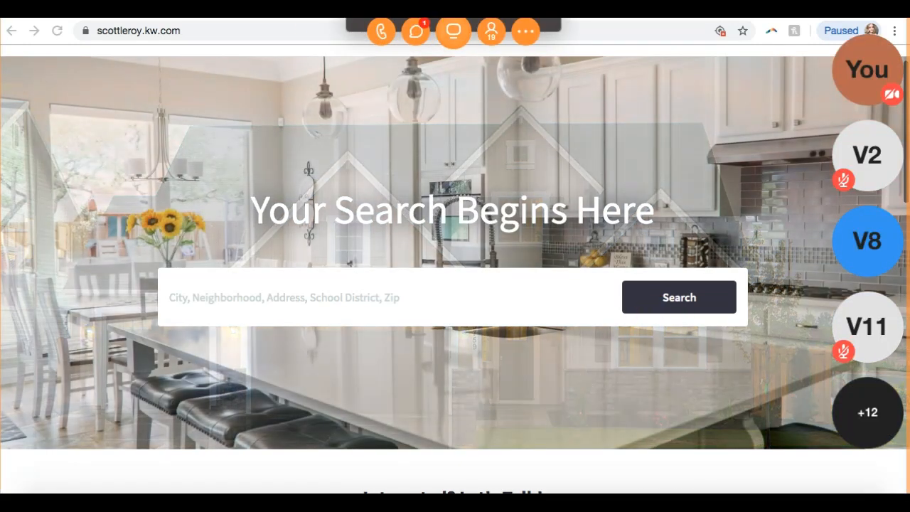
{"action": "left_click", "coordinate": [416, 31]}
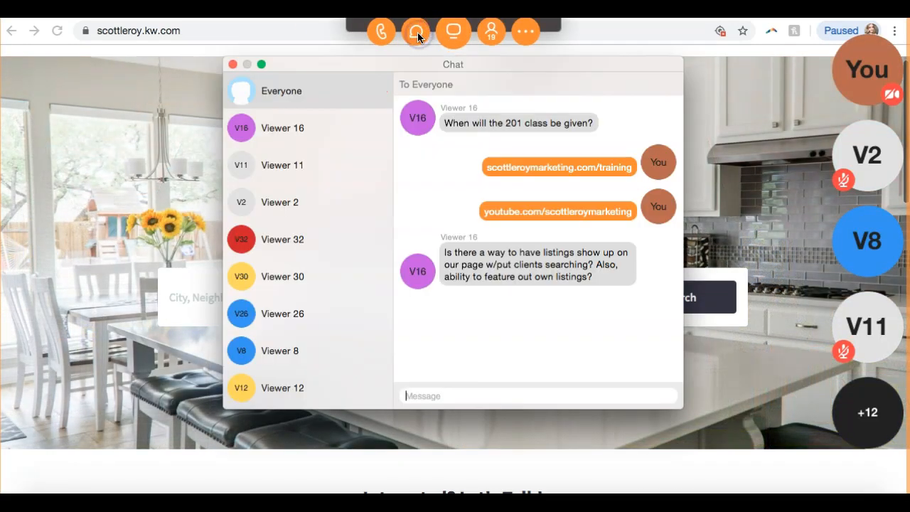
{"action": "left_click", "coordinate": [233, 65]}
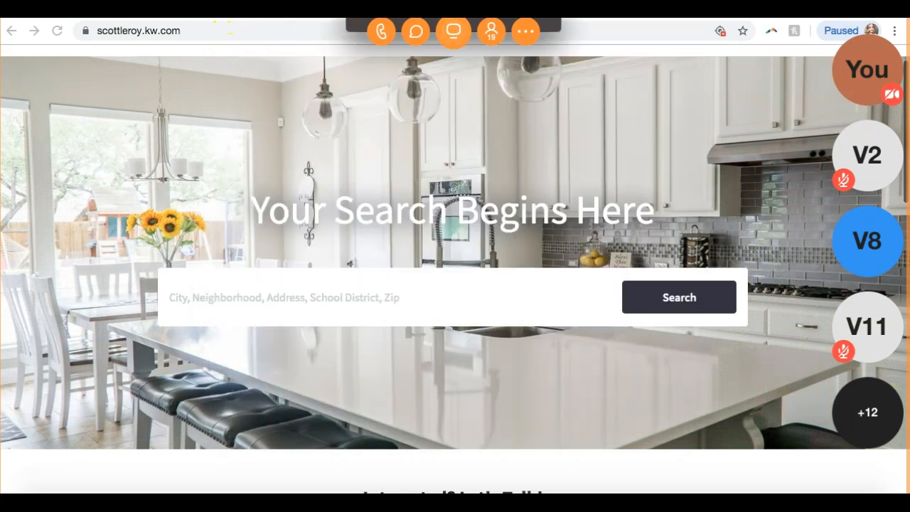
{"action": "left_click", "coordinate": [454, 31]}
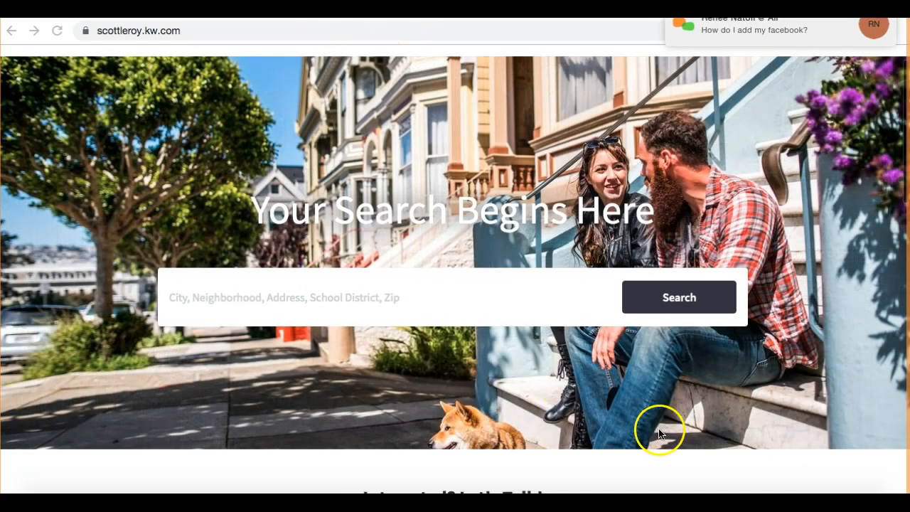
Step: Navigate the browser to agent.kw.com to reach the KW Command dashboard
{"action": "left_click", "coordinate": [679, 491]}
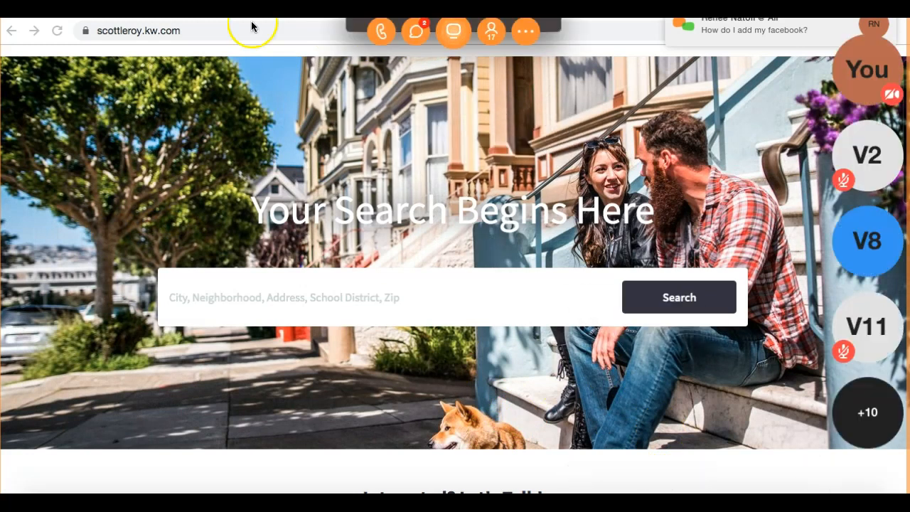
{"action": "left_click", "coordinate": [206, 29]}
{"action": "type", "text": "age"}
{"action": "key", "text": "Return"}
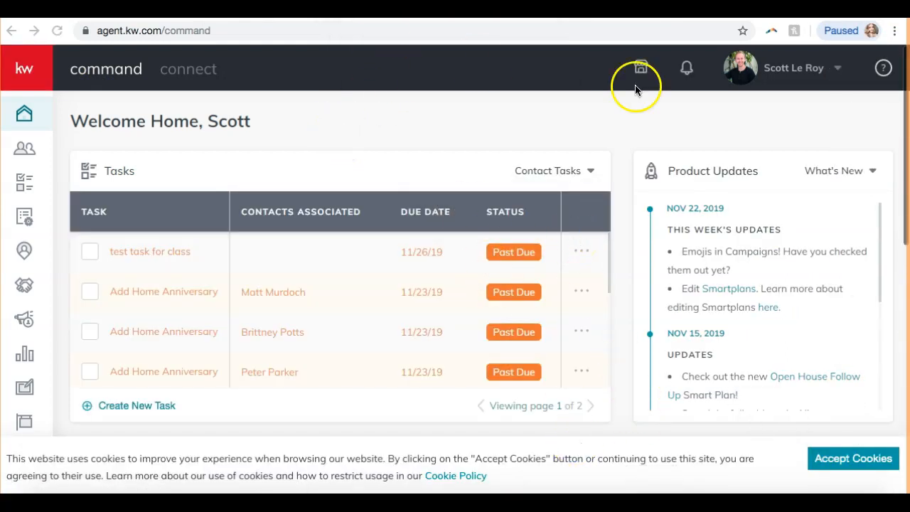
Step: Accept the cookie notice, open Sites, and check the meeting chat questions
{"action": "left_click", "coordinate": [851, 462]}
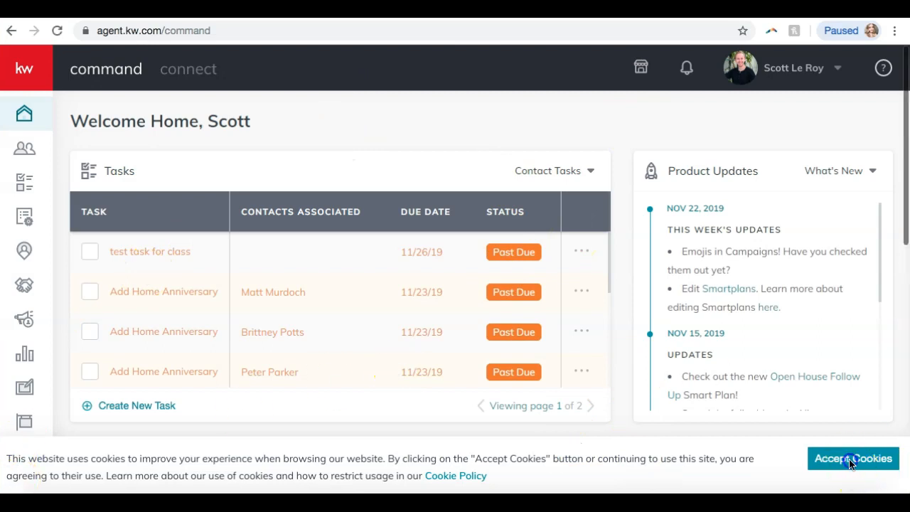
{"action": "left_click", "coordinate": [24, 488]}
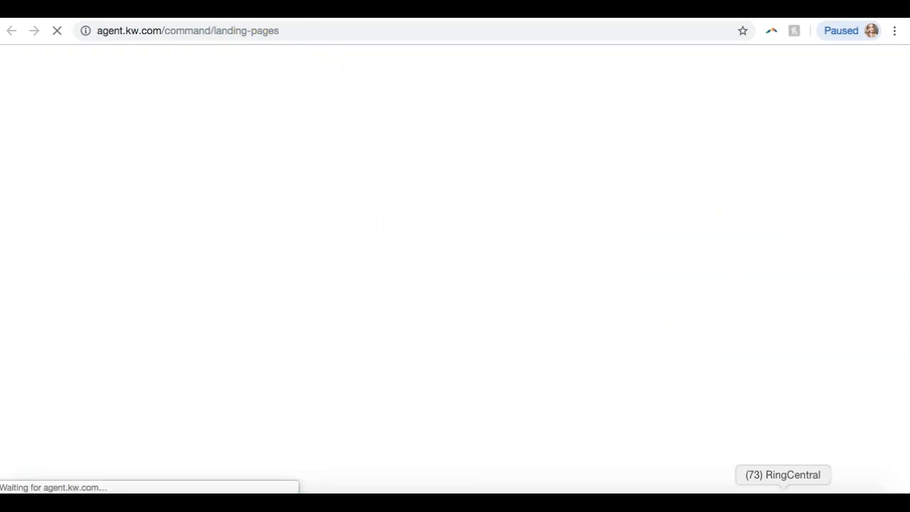
{"action": "left_click", "coordinate": [653, 502]}
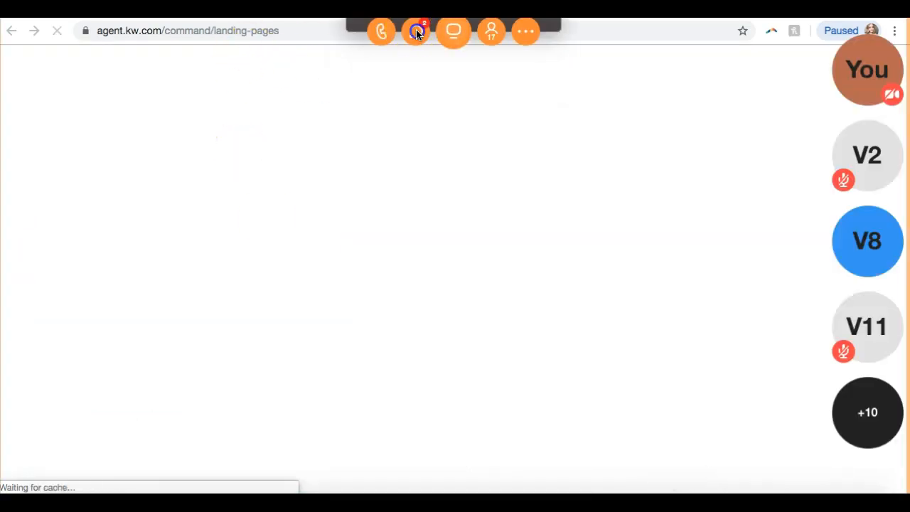
{"action": "left_click", "coordinate": [416, 32]}
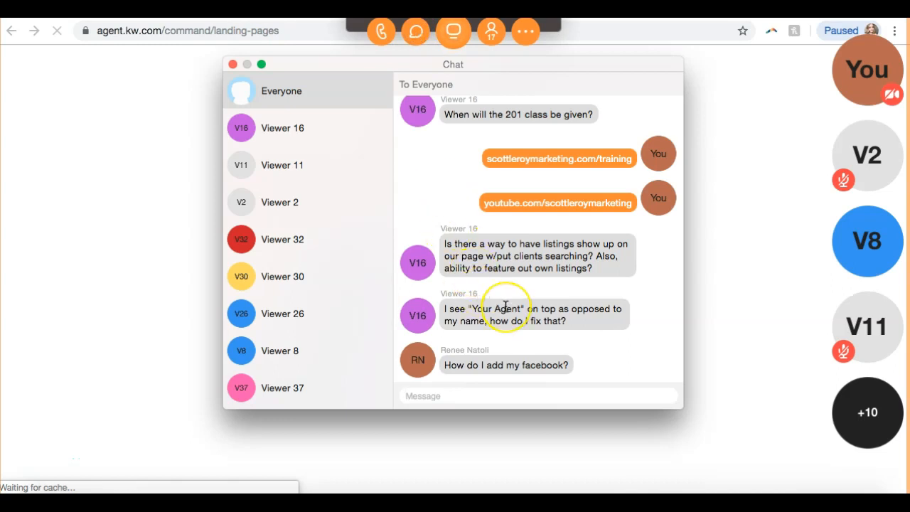
{"action": "left_click", "coordinate": [234, 64]}
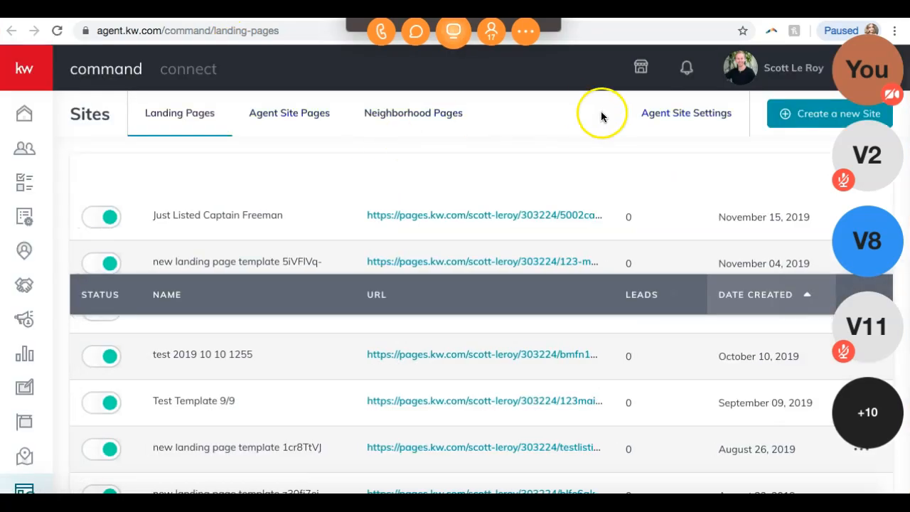
Step: Open scottleroy.kw.com from Agent Site Pages, then start the Kelle Guides walkthrough
{"action": "left_click", "coordinate": [300, 112]}
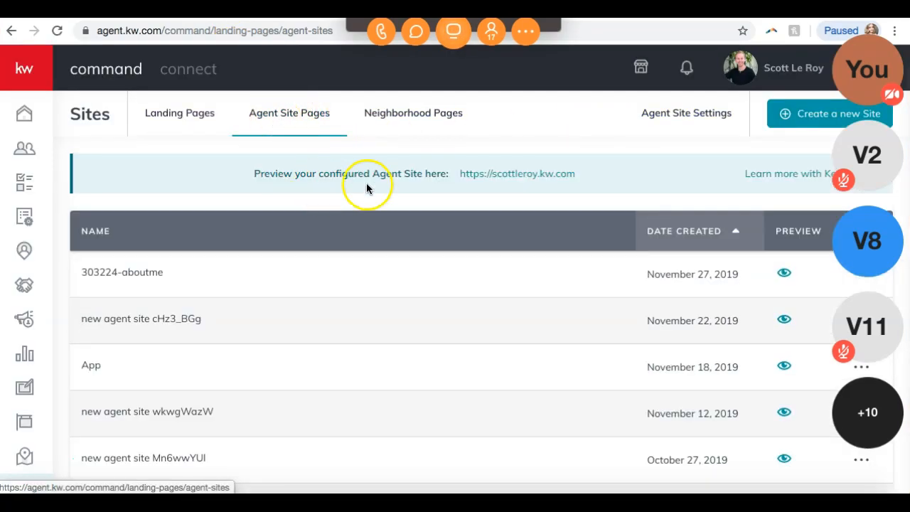
{"action": "left_click", "coordinate": [490, 175]}
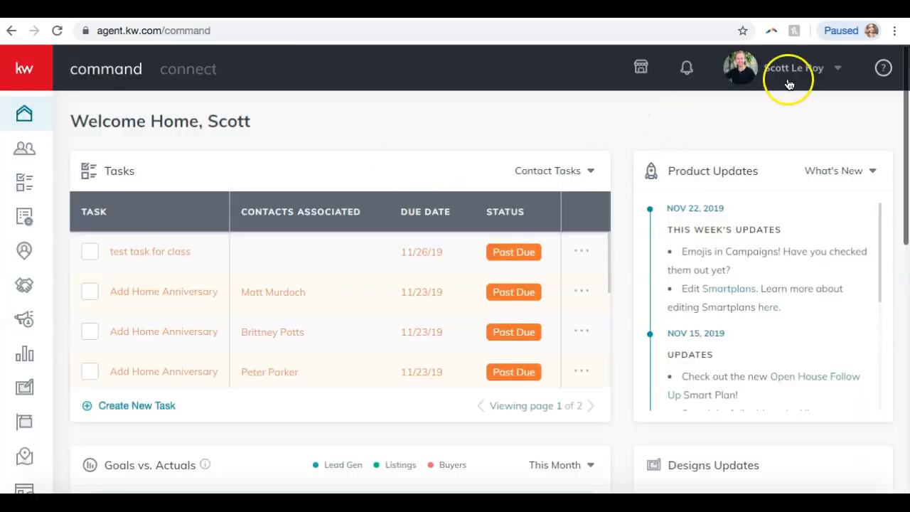
{"action": "left_click", "coordinate": [24, 488]}
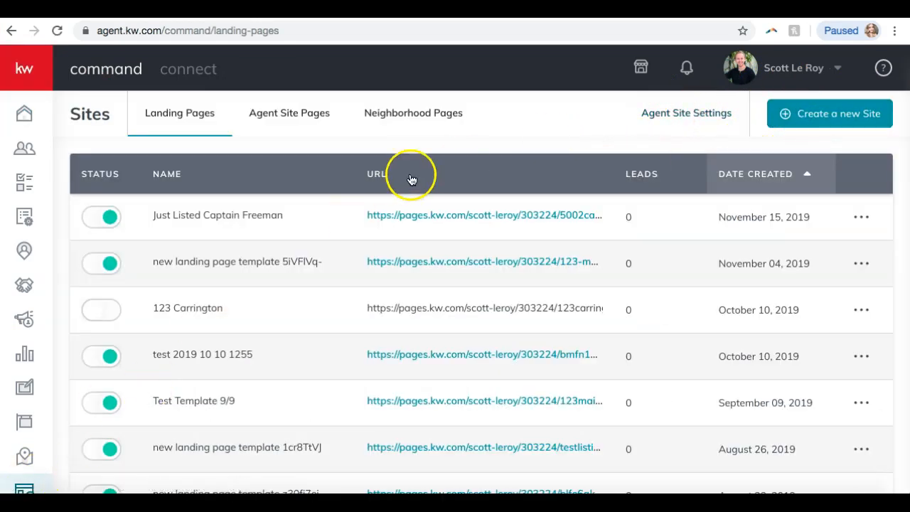
{"action": "left_click", "coordinate": [319, 122]}
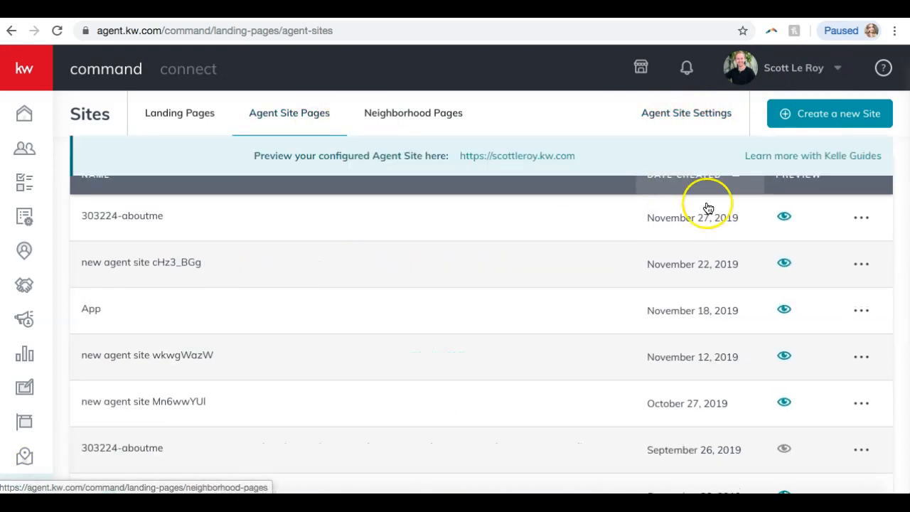
{"action": "left_click", "coordinate": [814, 157]}
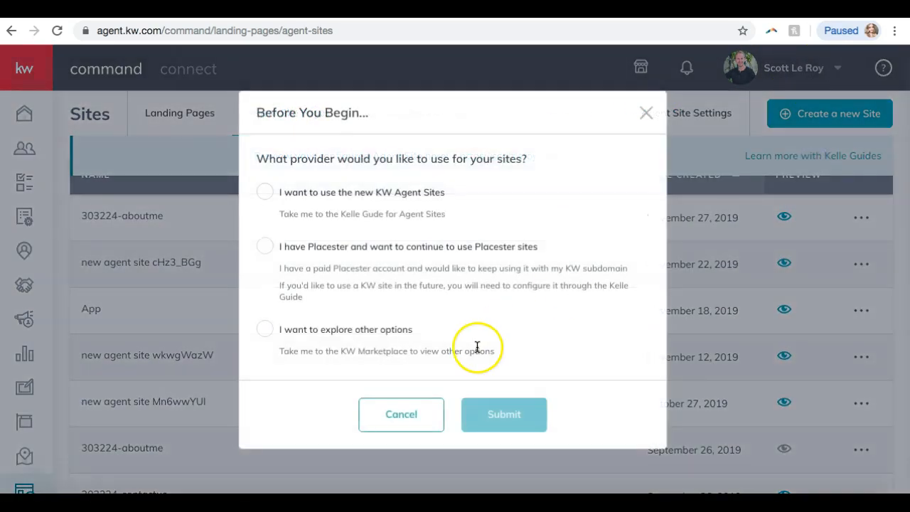
Step: Choose KW Agent Sites as the provider and continue past the compliance reminder
{"action": "left_click", "coordinate": [326, 192]}
{"action": "left_click", "coordinate": [498, 416]}
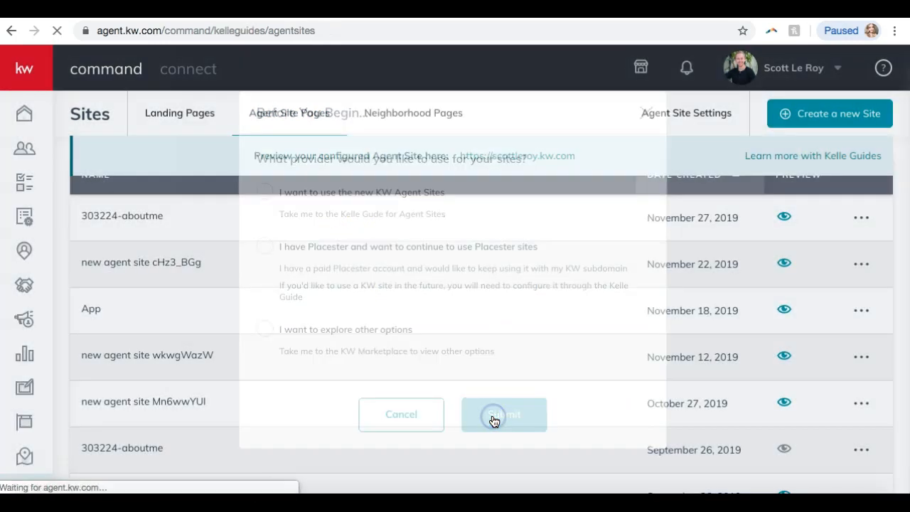
{"action": "scroll", "coordinate": [501, 363], "scroll_direction": "down", "scroll_amount": 3}
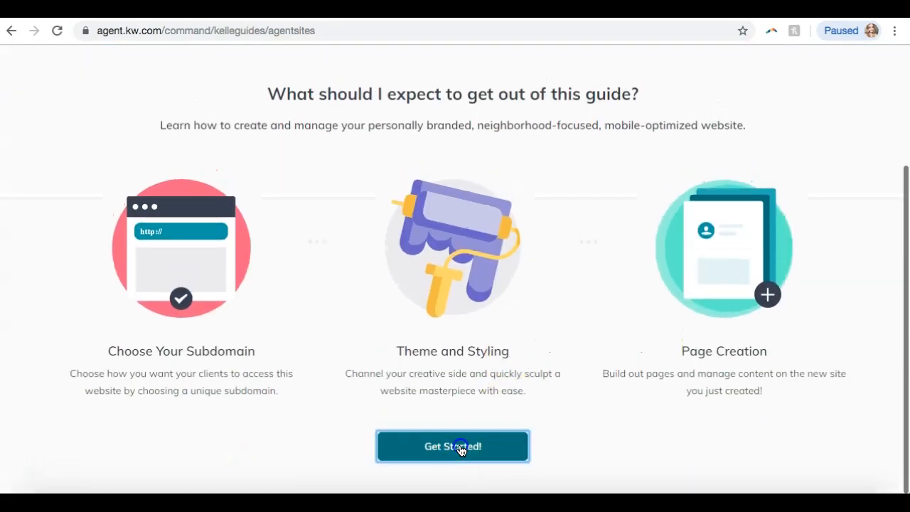
{"action": "left_click", "coordinate": [463, 449]}
{"action": "left_click", "coordinate": [464, 417]}
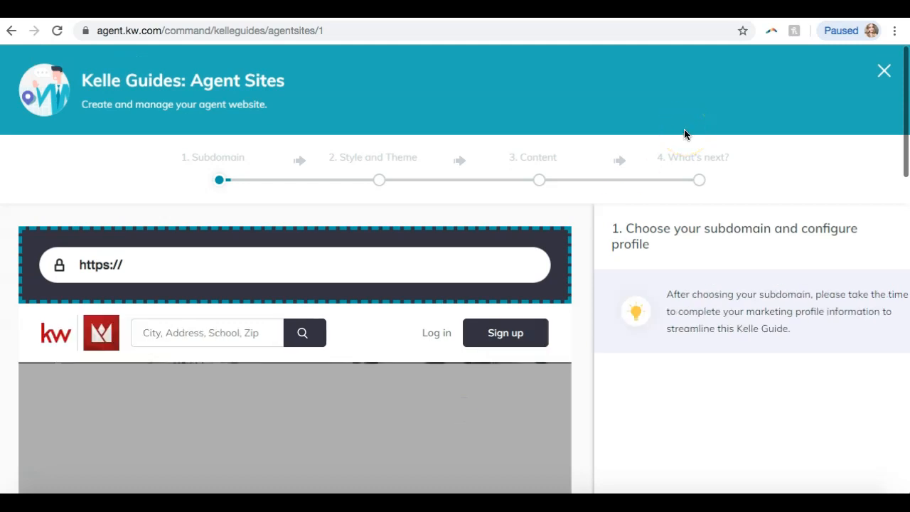
{"action": "scroll", "coordinate": [688, 135], "scroll_direction": "down", "scroll_amount": 5}
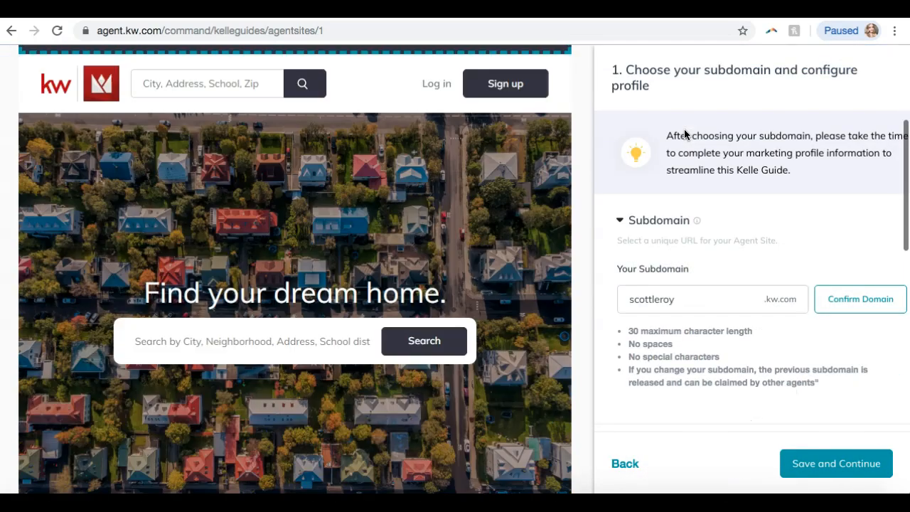
{"action": "scroll", "coordinate": [675, 284], "scroll_direction": "down", "scroll_amount": 1}
{"action": "scroll", "coordinate": [674, 288], "scroll_direction": "down", "scroll_amount": 1}
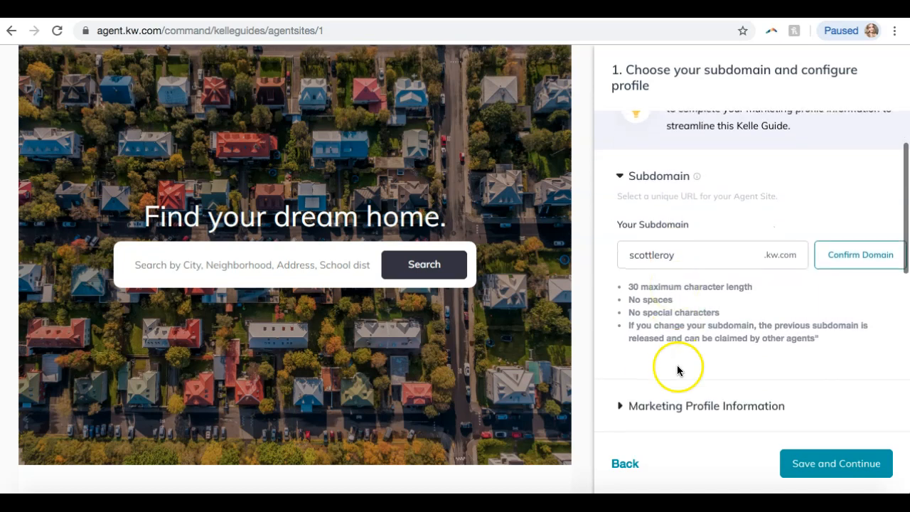
{"action": "scroll", "coordinate": [676, 313], "scroll_direction": "up", "scroll_amount": 1}
{"action": "scroll", "coordinate": [430, 236], "scroll_direction": "up", "scroll_amount": 4}
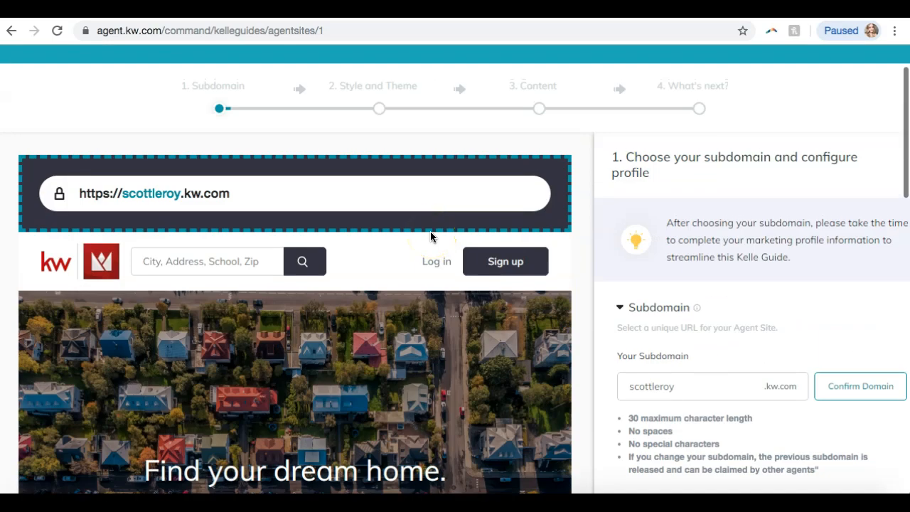
{"action": "scroll", "coordinate": [654, 156], "scroll_direction": "down", "scroll_amount": 3}
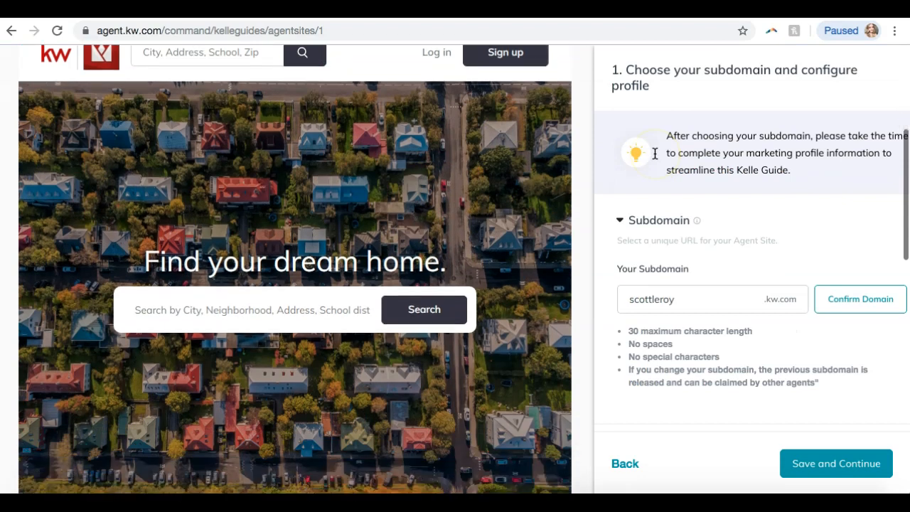
{"action": "scroll", "coordinate": [685, 253], "scroll_direction": "down", "scroll_amount": 1}
Step: Expand Marketing Profile Information and compare Team or Business Name with the live site header
{"action": "left_click", "coordinate": [669, 411]}
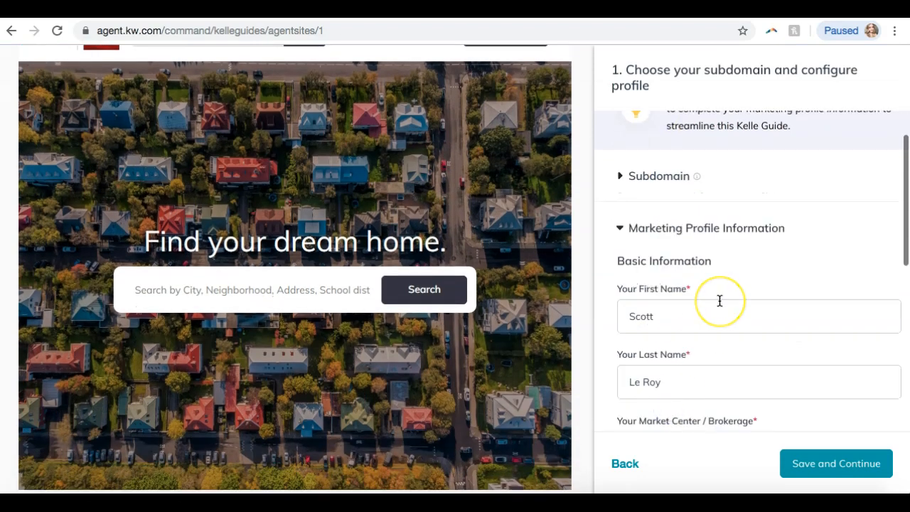
{"action": "scroll", "coordinate": [720, 301], "scroll_direction": "down", "scroll_amount": 5}
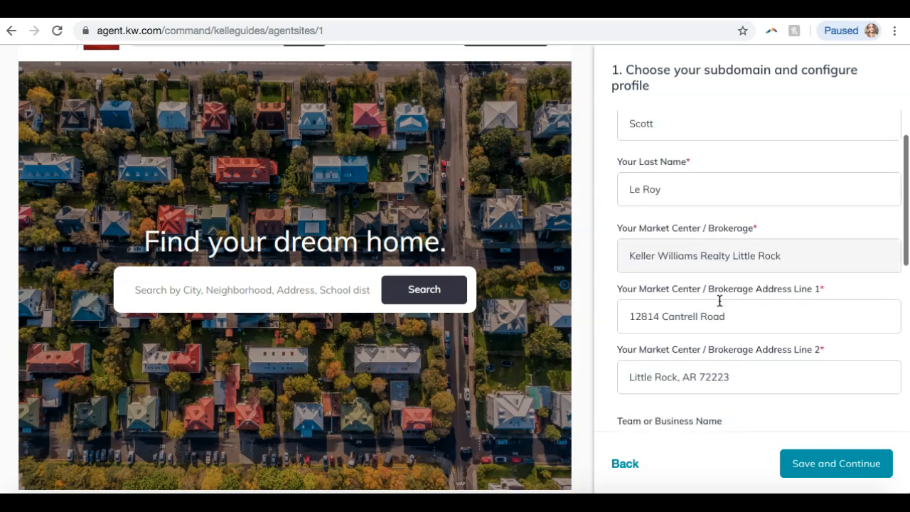
{"action": "scroll", "coordinate": [720, 301], "scroll_direction": "down", "scroll_amount": 2}
{"action": "left_click", "coordinate": [667, 224]}
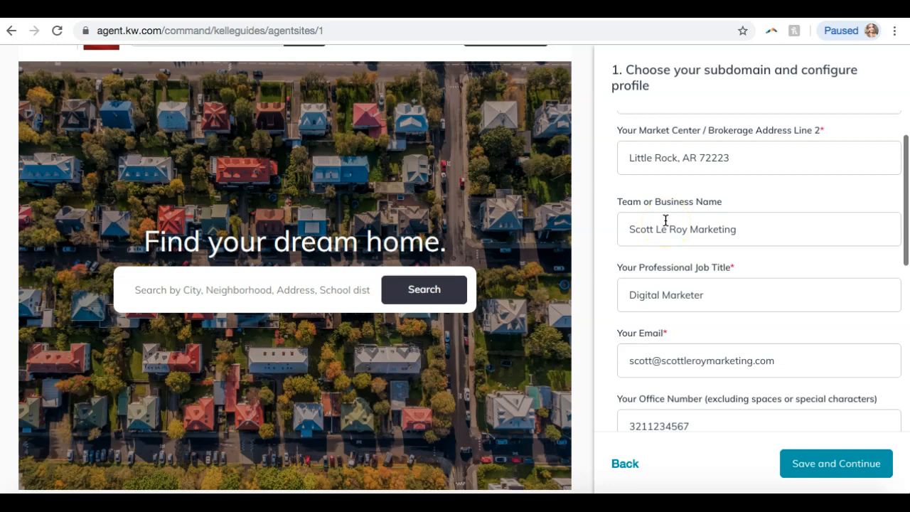
{"action": "left_click", "coordinate": [632, 223]}
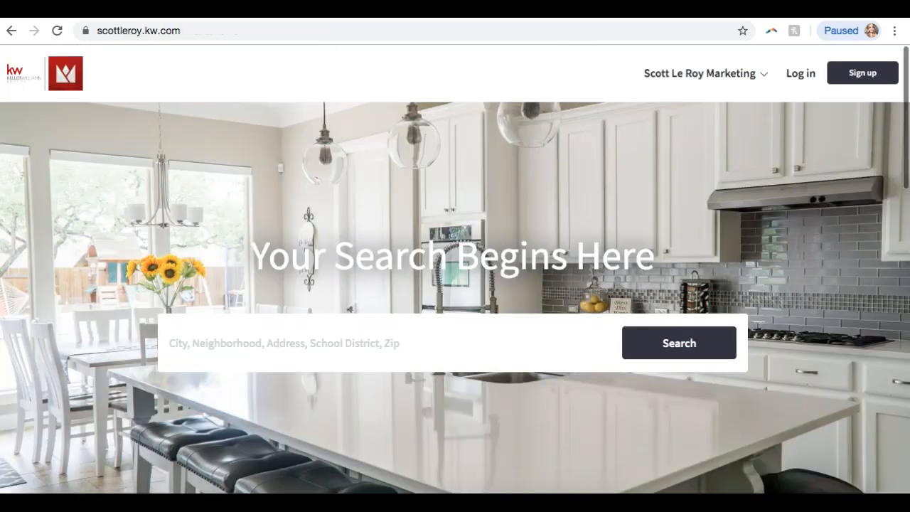
{"action": "left_click", "coordinate": [668, 80]}
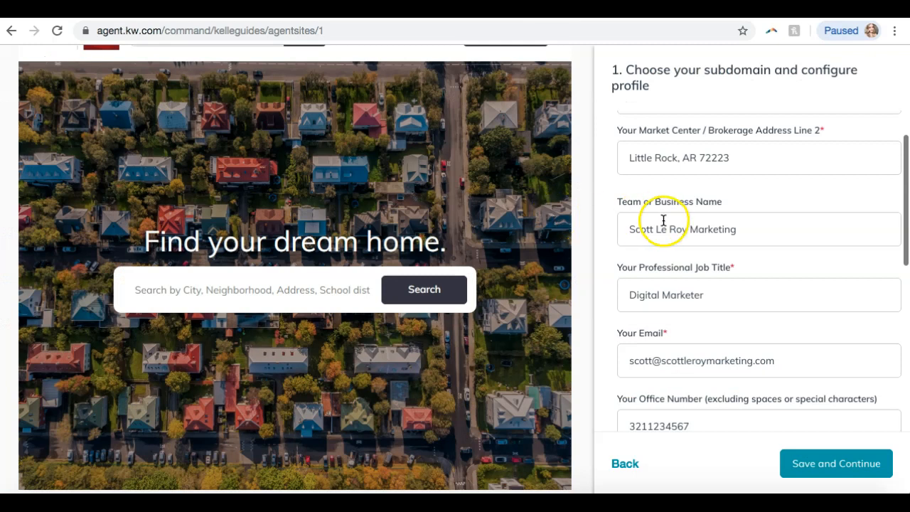
Step: Check the meeting chat twice, then scroll the profile form toward Biography and Compliance footer
{"action": "left_click", "coordinate": [672, 225]}
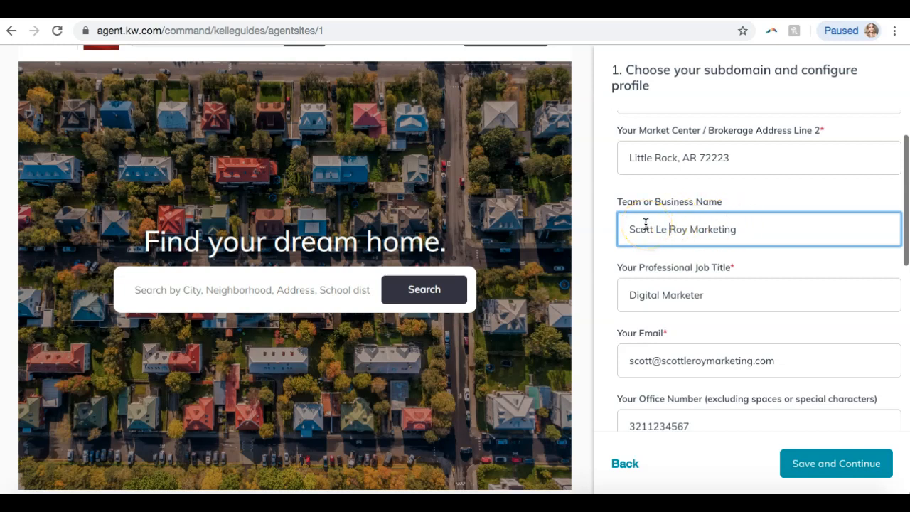
{"action": "left_click", "coordinate": [654, 504]}
{"action": "left_click", "coordinate": [416, 39]}
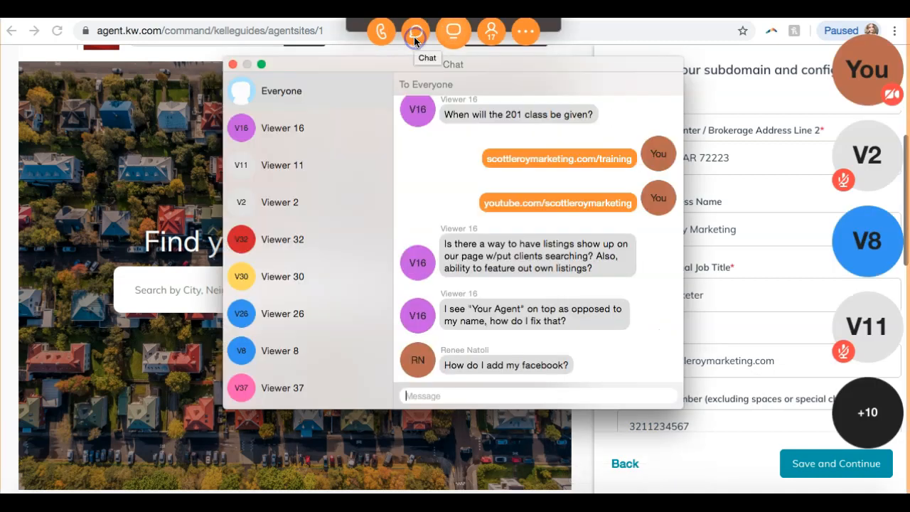
{"action": "left_click", "coordinate": [232, 64]}
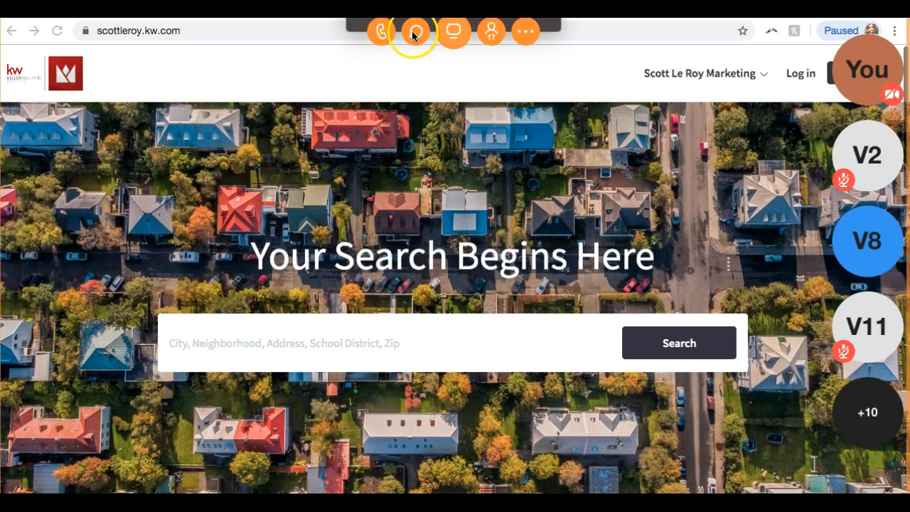
{"action": "left_click", "coordinate": [416, 31]}
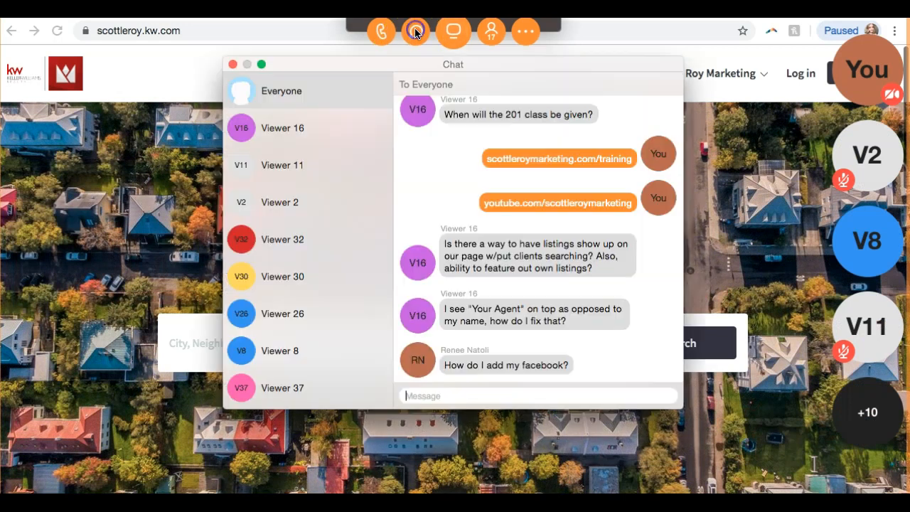
{"action": "left_click", "coordinate": [233, 65]}
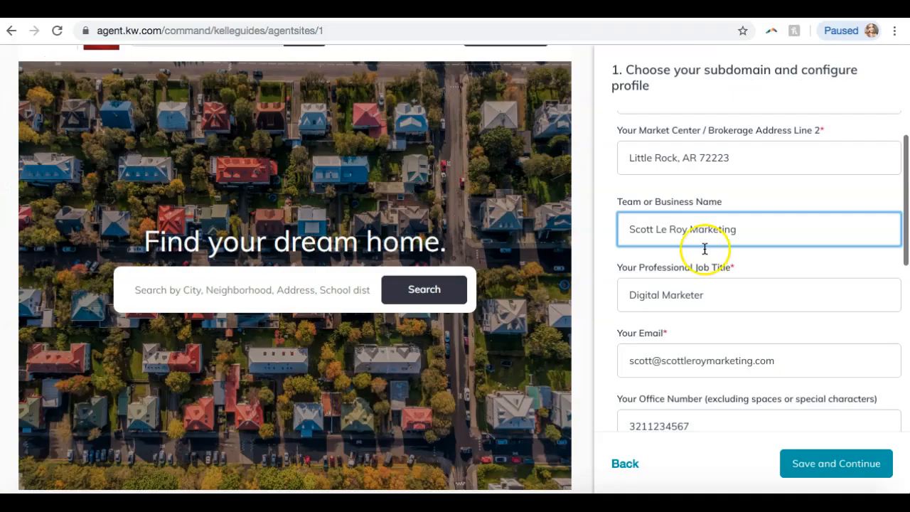
{"action": "scroll", "coordinate": [705, 248], "scroll_direction": "down", "scroll_amount": 8}
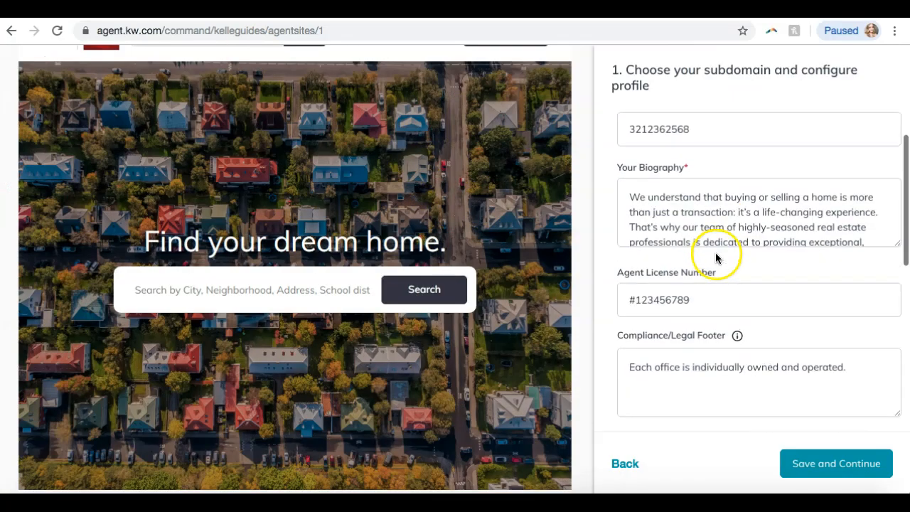
Step: Scroll past Footer Links to the Facebook URL field, then close the Agent Sites guide
{"action": "scroll", "coordinate": [716, 258], "scroll_direction": "down", "scroll_amount": 10}
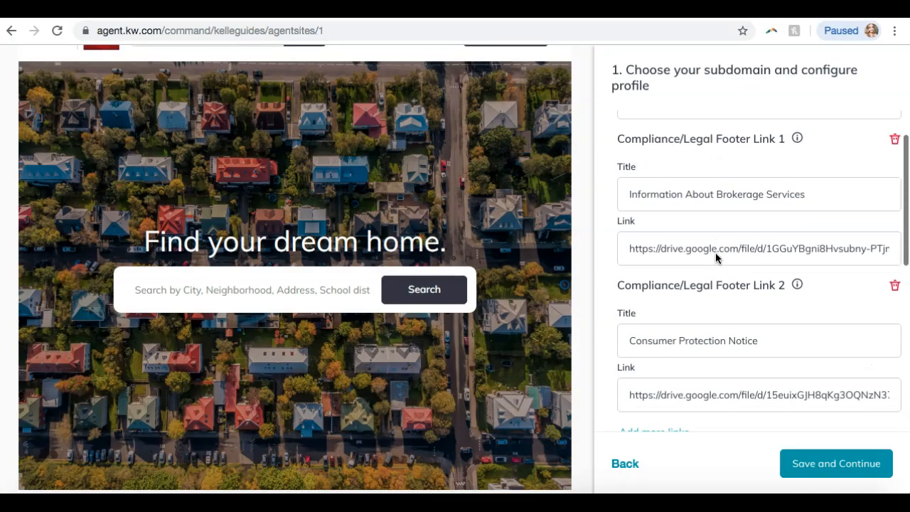
{"action": "scroll", "coordinate": [716, 258], "scroll_direction": "down", "scroll_amount": 7}
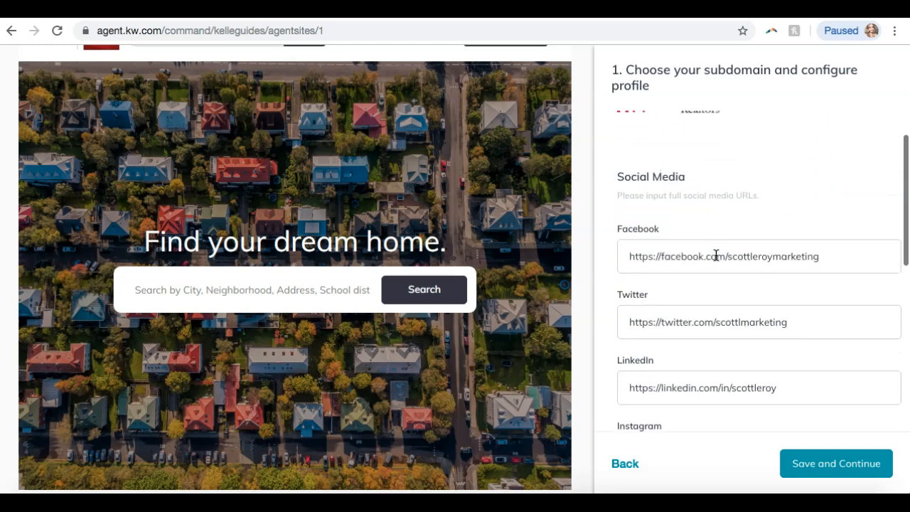
{"action": "left_click", "coordinate": [725, 224]}
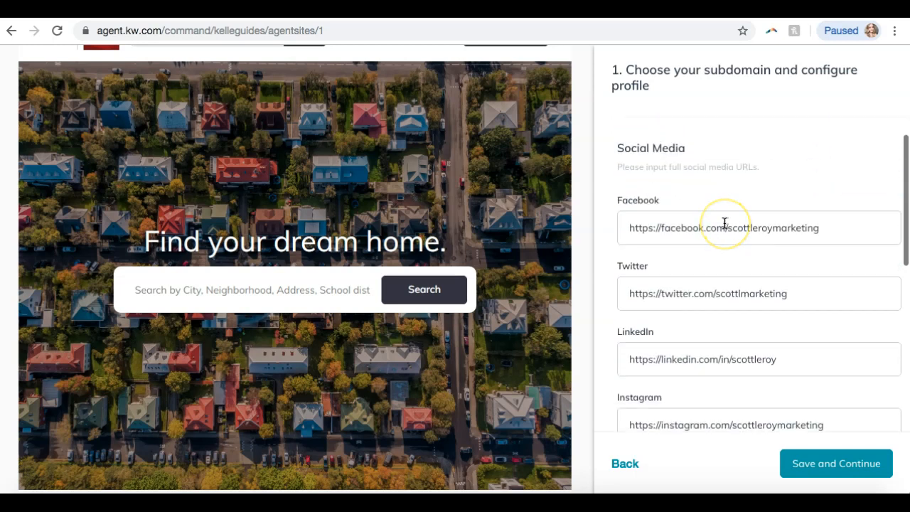
{"action": "left_click", "coordinate": [243, 30]}
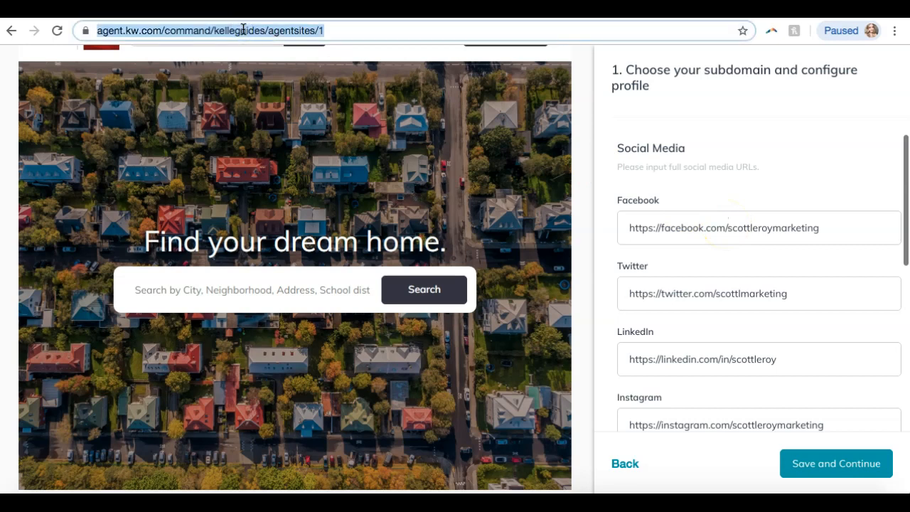
{"action": "scroll", "coordinate": [192, 157], "scroll_direction": "up", "scroll_amount": 3}
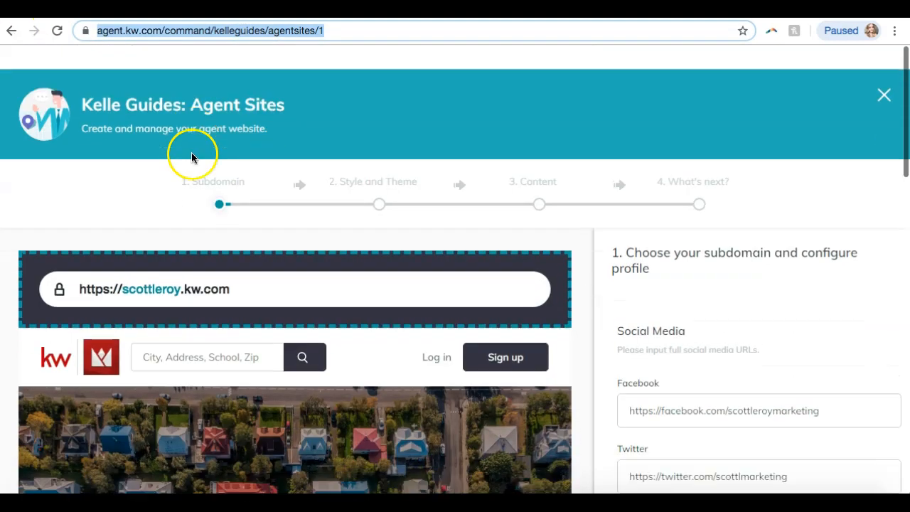
{"action": "left_click", "coordinate": [884, 68]}
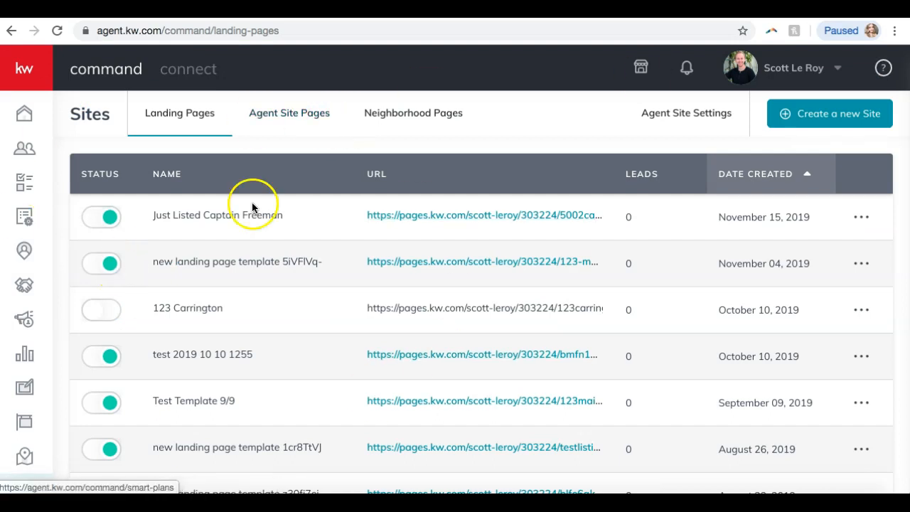
Step: Open Marketing Profile under Connect Settings in the account settings
{"action": "left_click", "coordinate": [804, 78]}
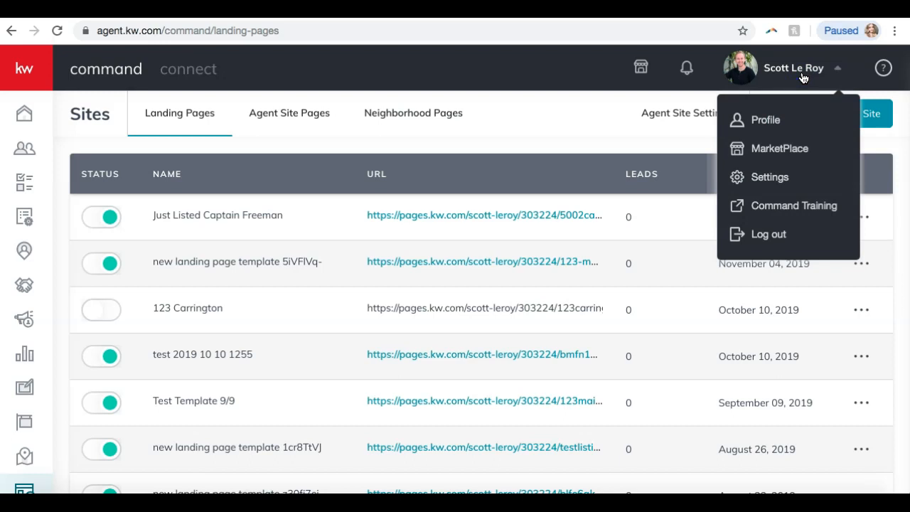
{"action": "left_click", "coordinate": [767, 177]}
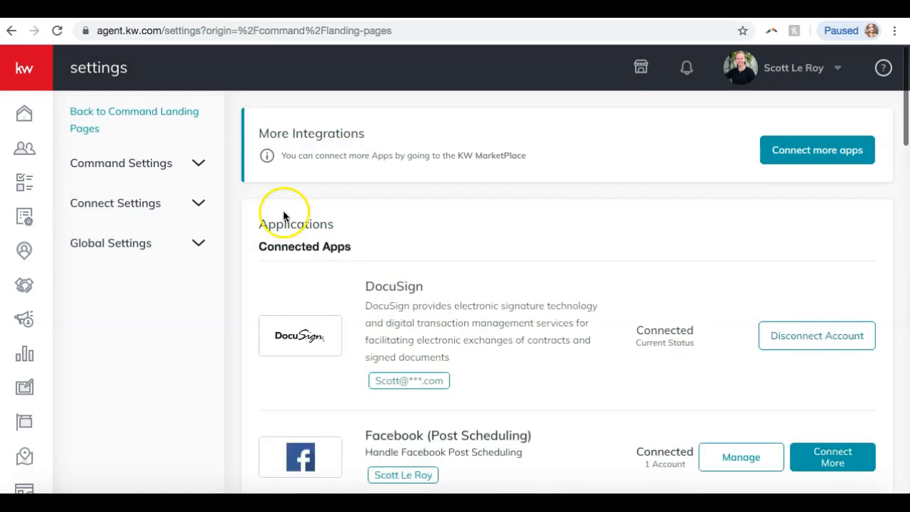
{"action": "left_click", "coordinate": [152, 214]}
{"action": "left_click", "coordinate": [147, 239]}
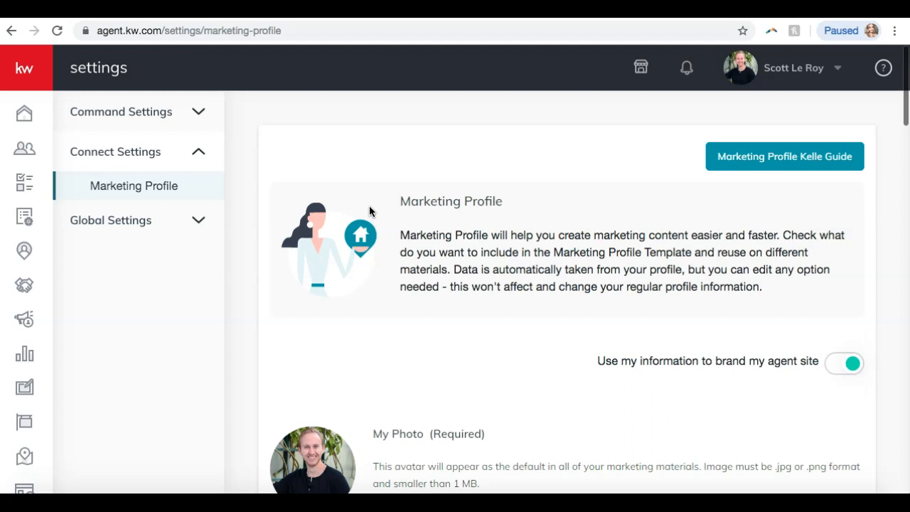
Step: Scroll to the Social section and review the Facebook link
{"action": "scroll", "coordinate": [369, 212], "scroll_direction": "down", "scroll_amount": 15}
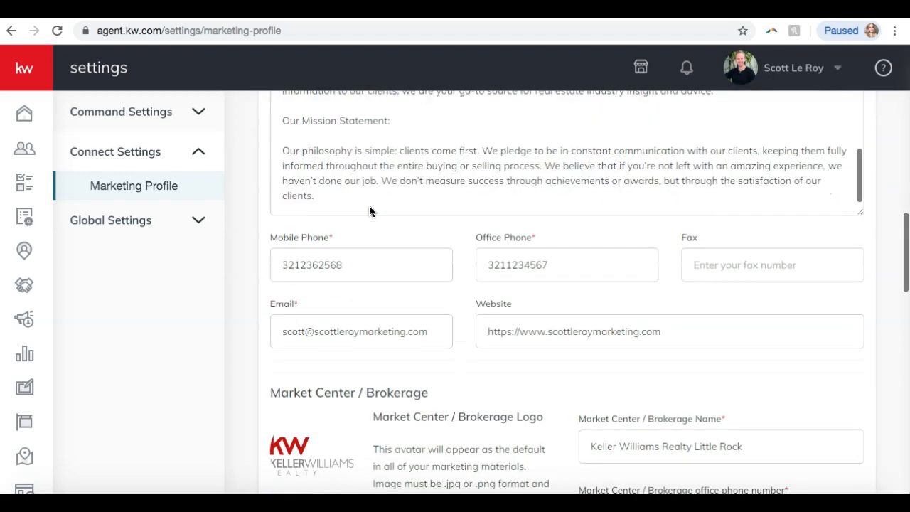
{"action": "scroll", "coordinate": [412, 285], "scroll_direction": "down", "scroll_amount": 10}
{"action": "scroll", "coordinate": [414, 286], "scroll_direction": "down", "scroll_amount": 2}
{"action": "scroll", "coordinate": [414, 286], "scroll_direction": "up", "scroll_amount": 1}
{"action": "scroll", "coordinate": [414, 286], "scroll_direction": "down", "scroll_amount": 1}
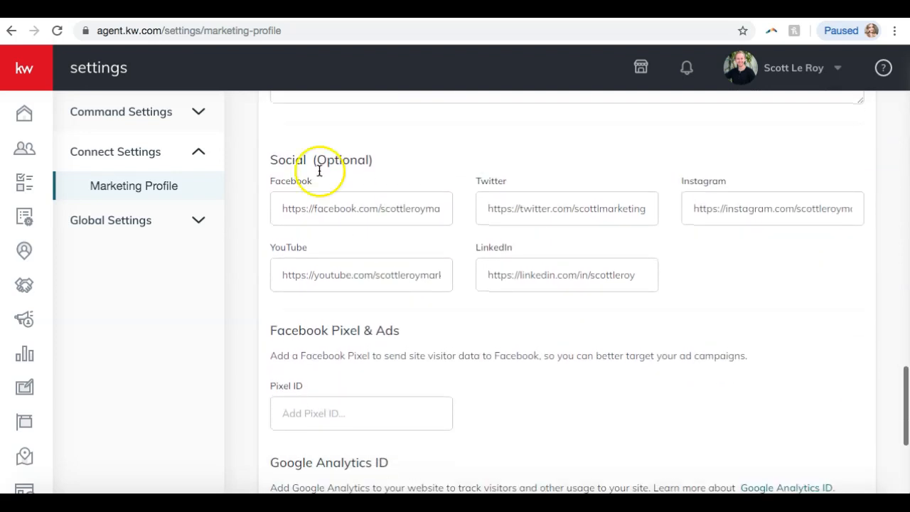
{"action": "left_click", "coordinate": [354, 210]}
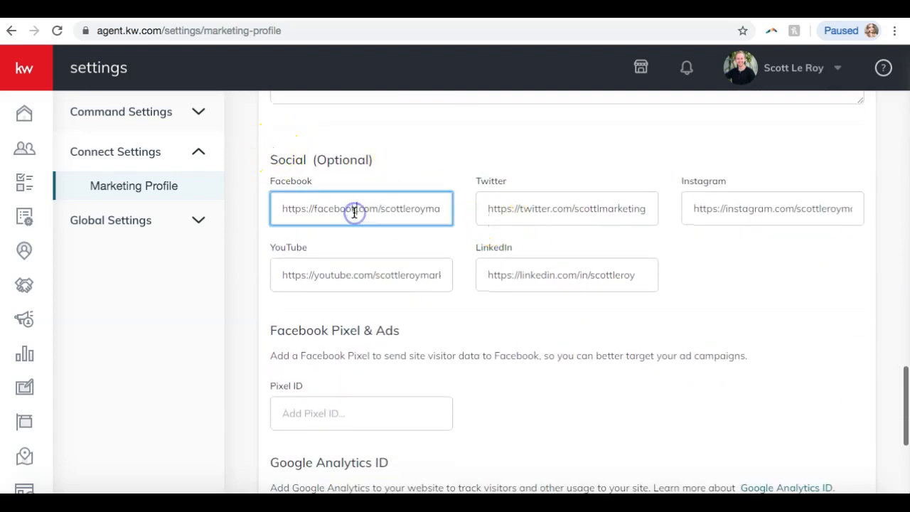